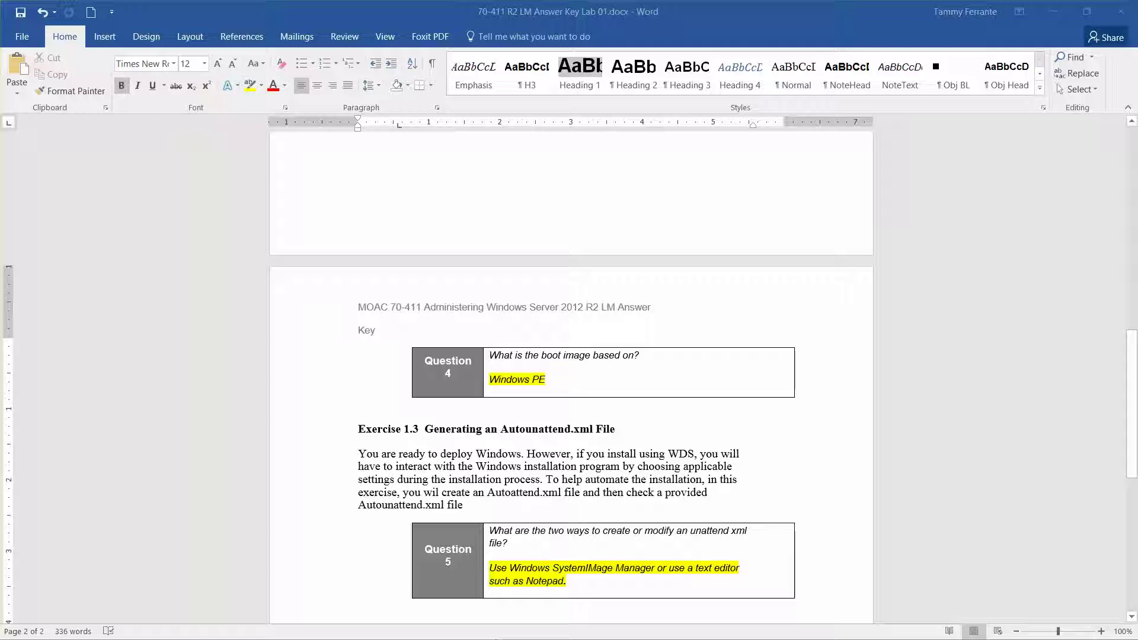
Step: Read Exercise 1.3 on generating an Autounattend.xml file in the Word answer key and return to the Server01 virtual machine
left_click(1054, 11)
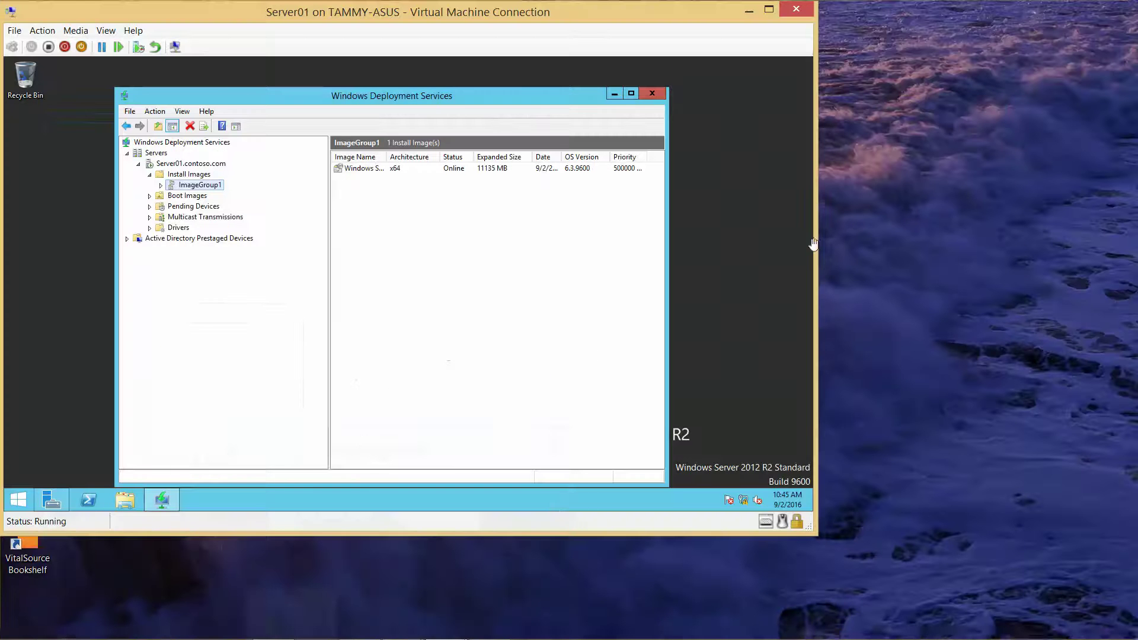
mouse_move(379, 638)
left_click(507, 635)
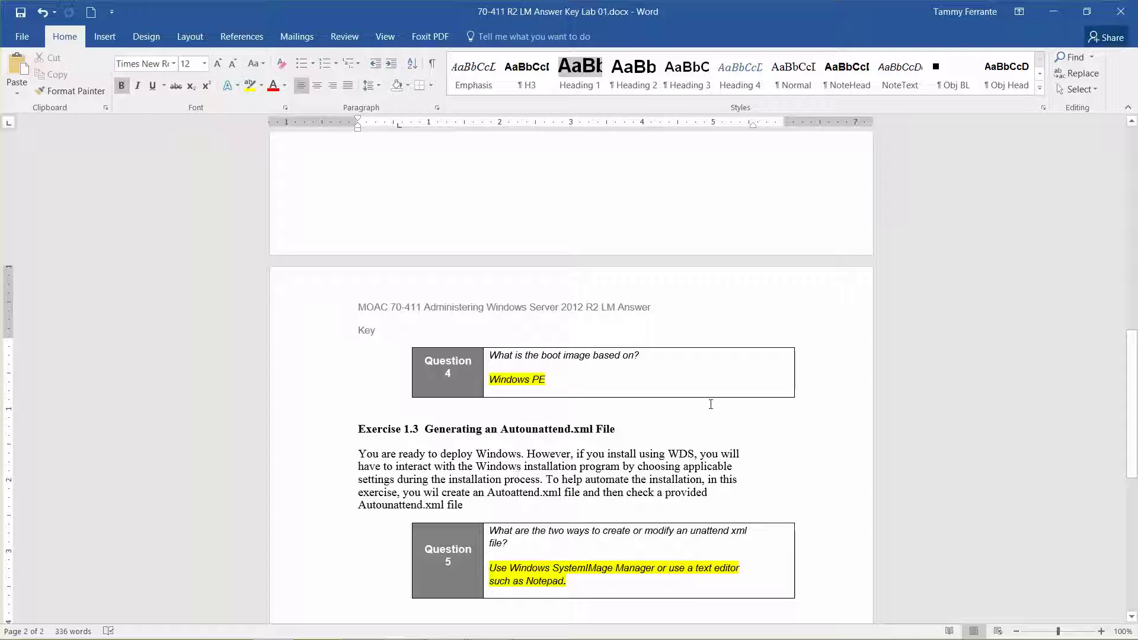
left_click(1053, 11)
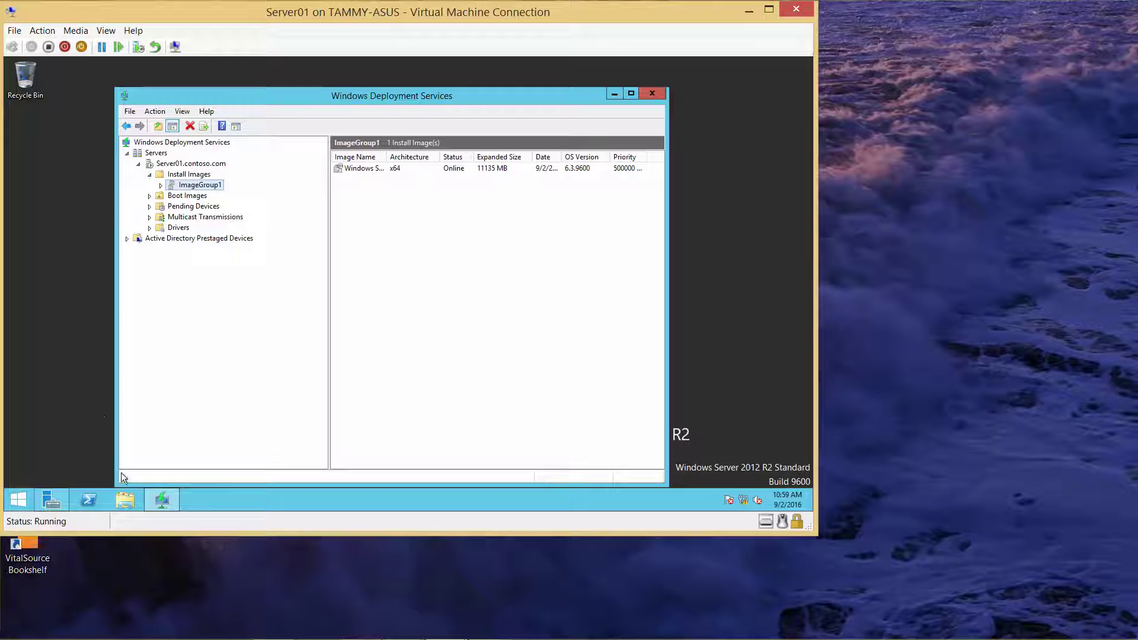
Step: Open the network share \\rwdc01\software in File Explorer on Server01
left_click(121, 500)
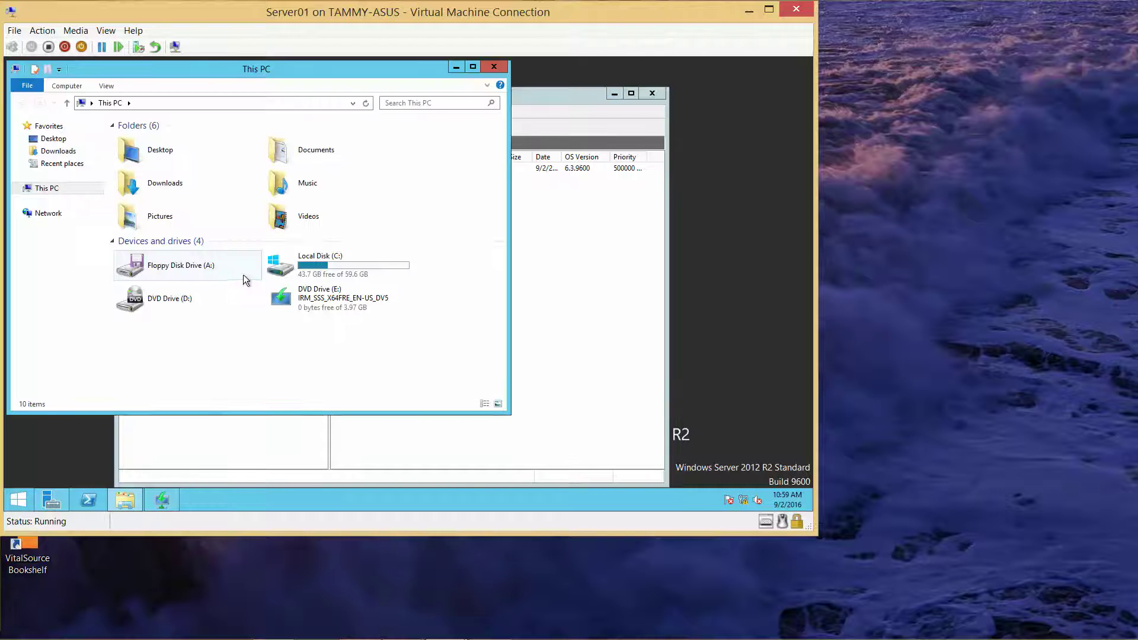
left_click(51, 215)
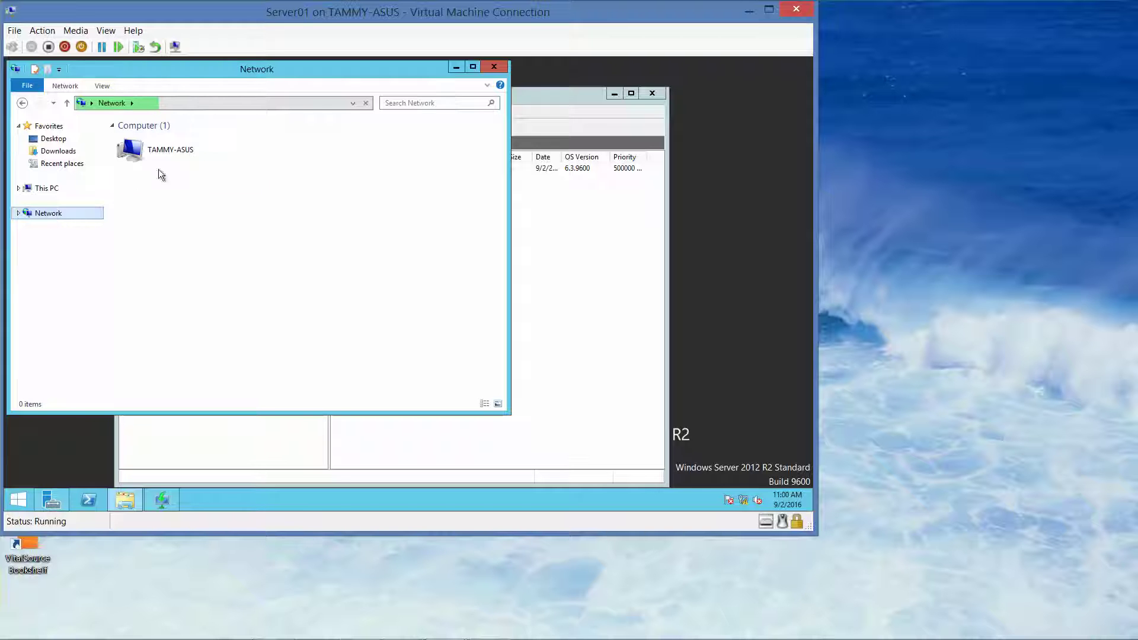
left_click(213, 103)
type("\\\\")
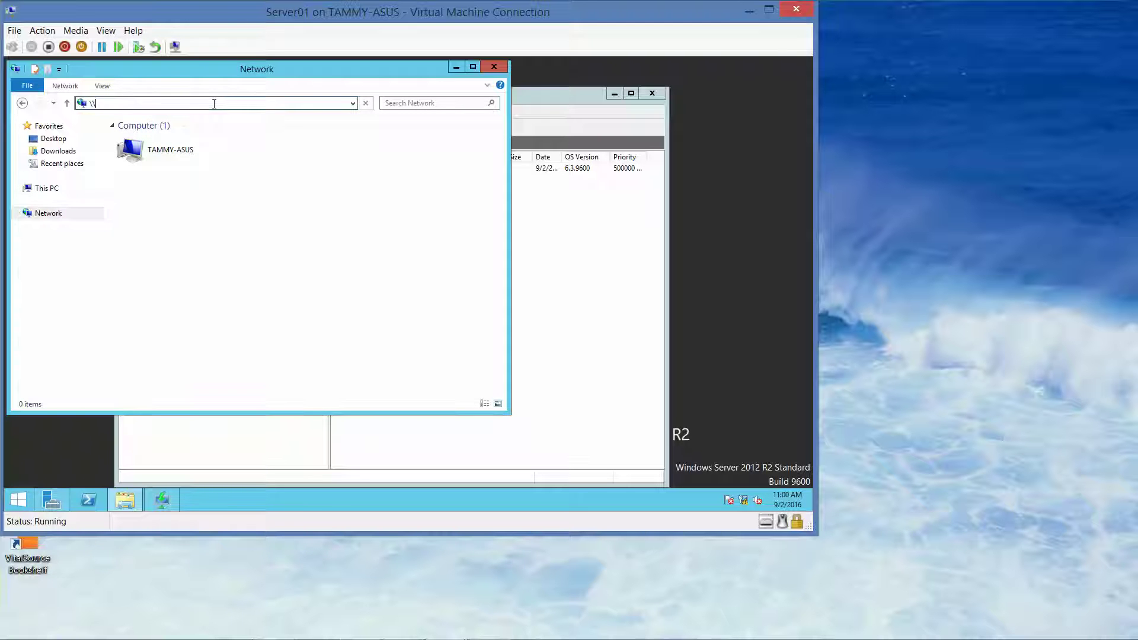
type("rwdc01\\software")
key("Return")
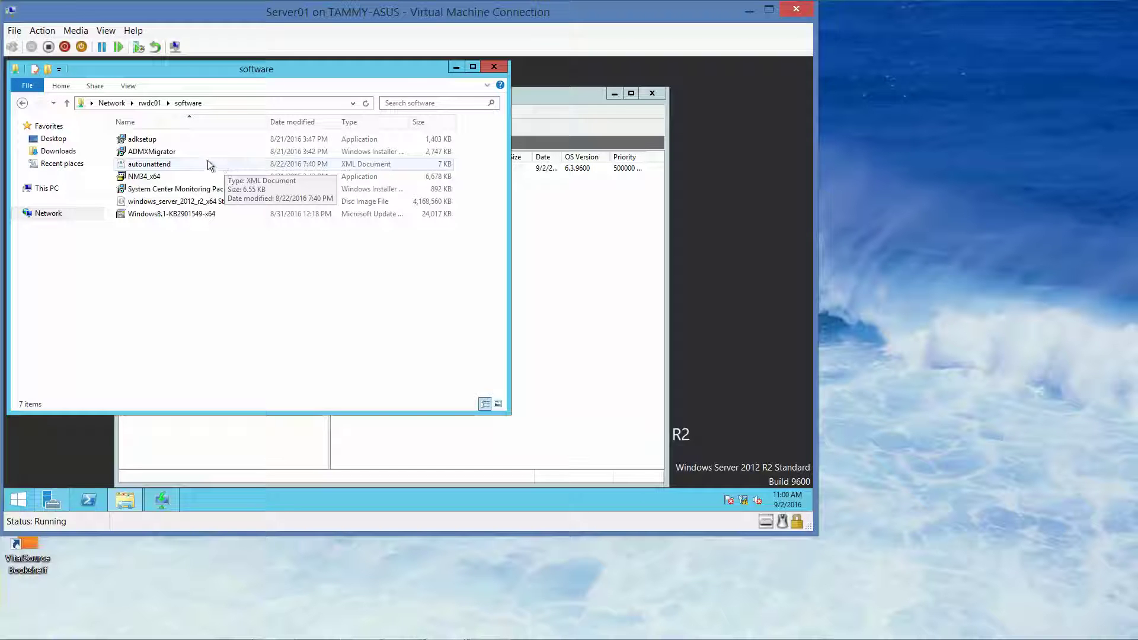
Step: Copy adksetup from the network share into the Software folder on Server01's local disk C:
left_click(162, 138)
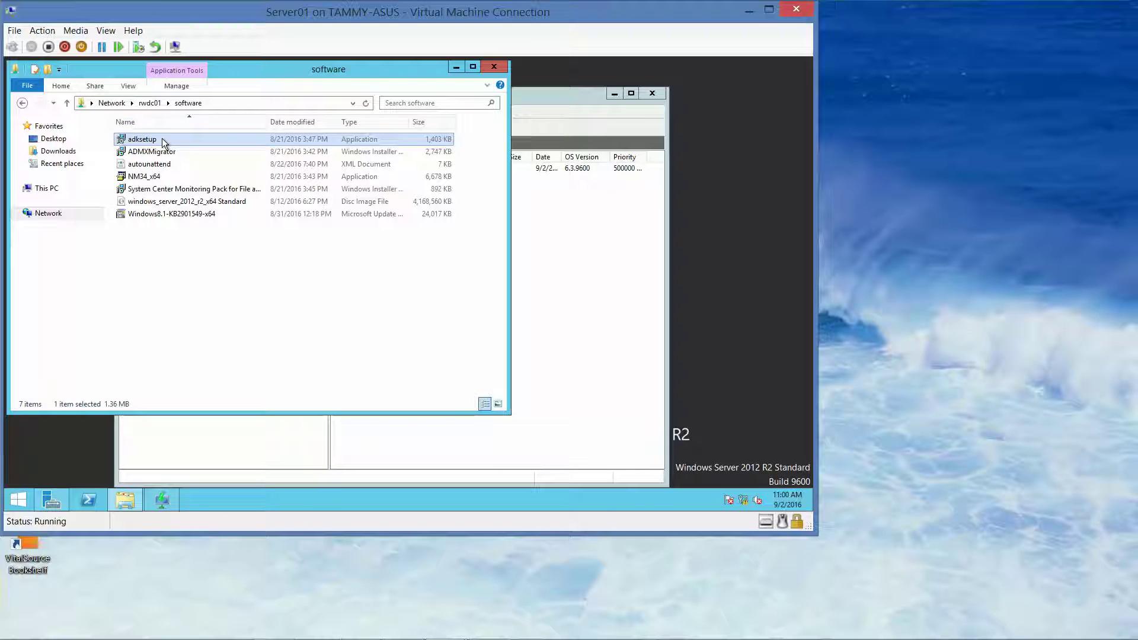
left_click(57, 189)
double_click(318, 259)
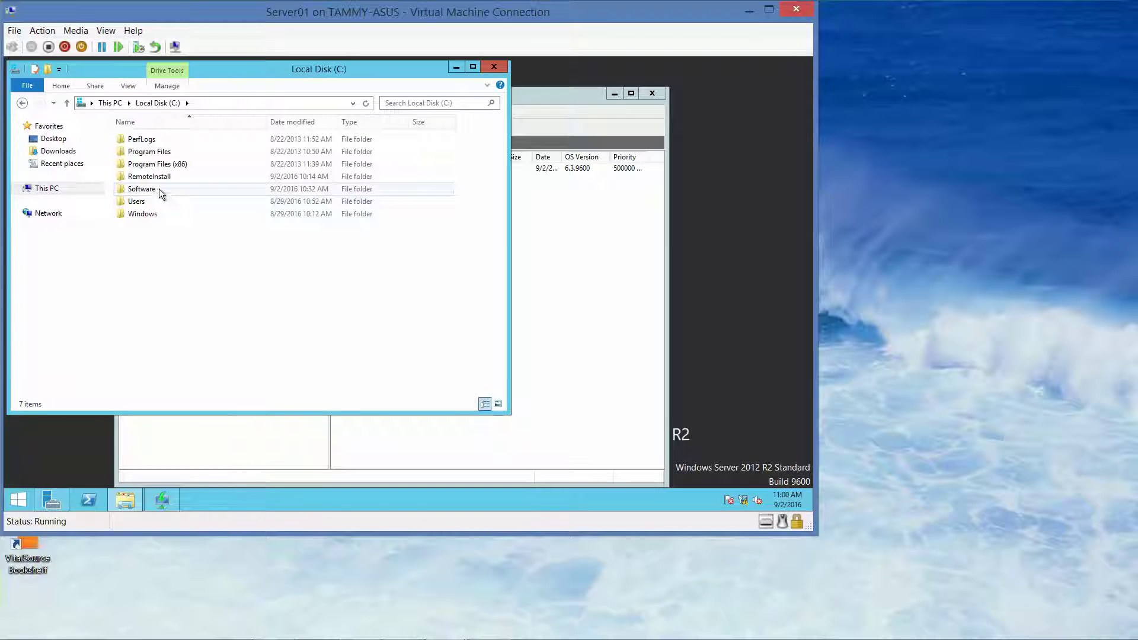
double_click(159, 188)
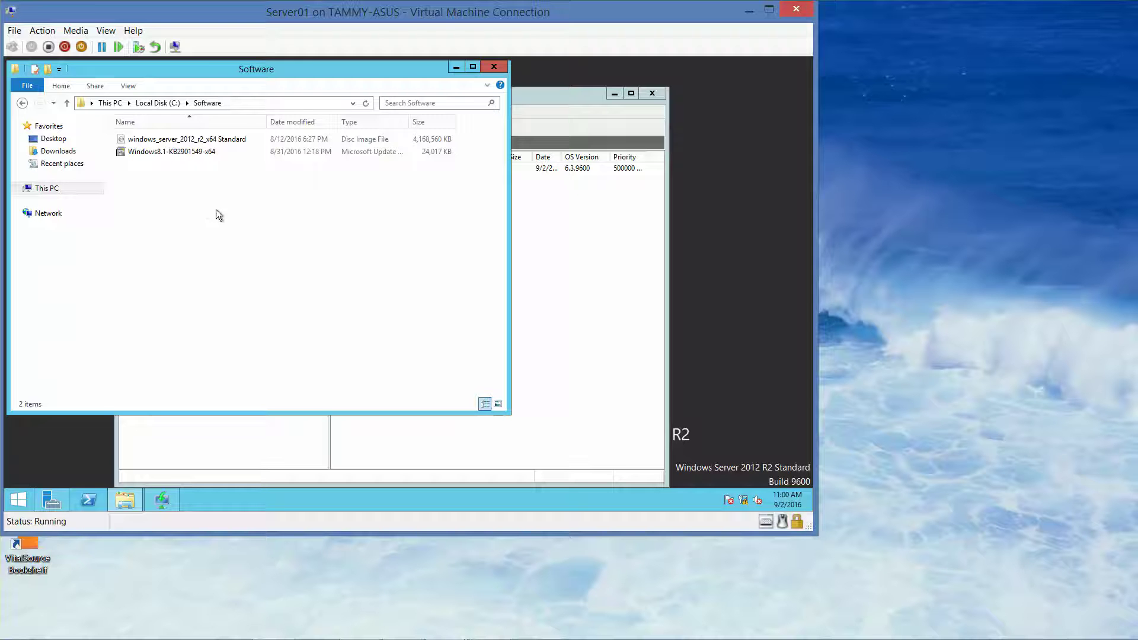
key("ctrl+v")
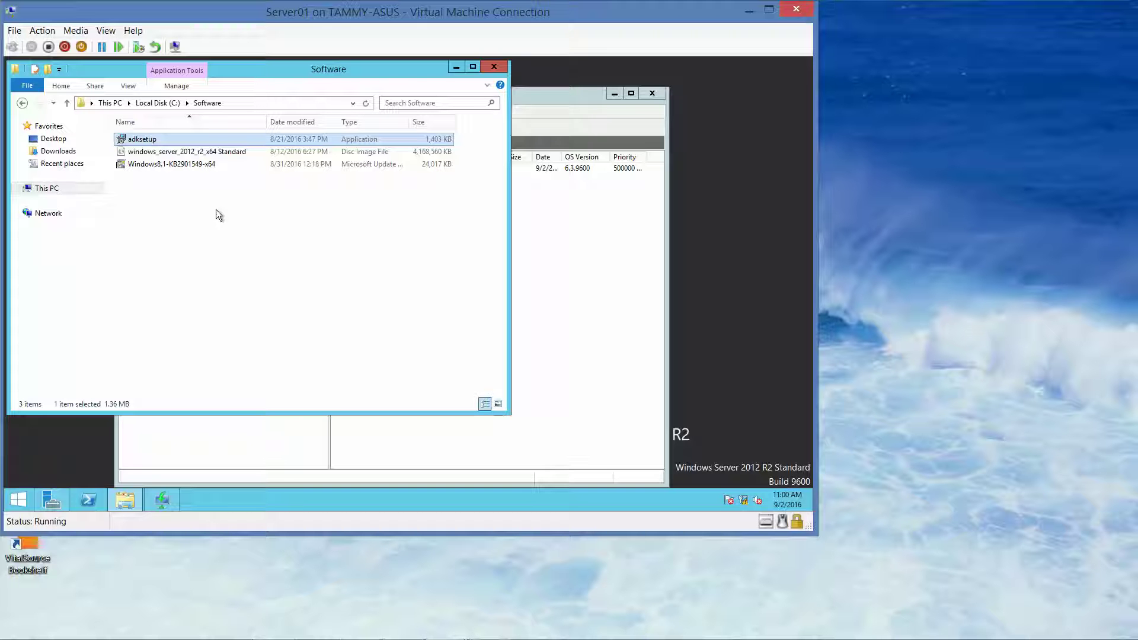
Step: Copy install.wim from the sources folder of DVD drive E: into C:\Software
left_click(45, 188)
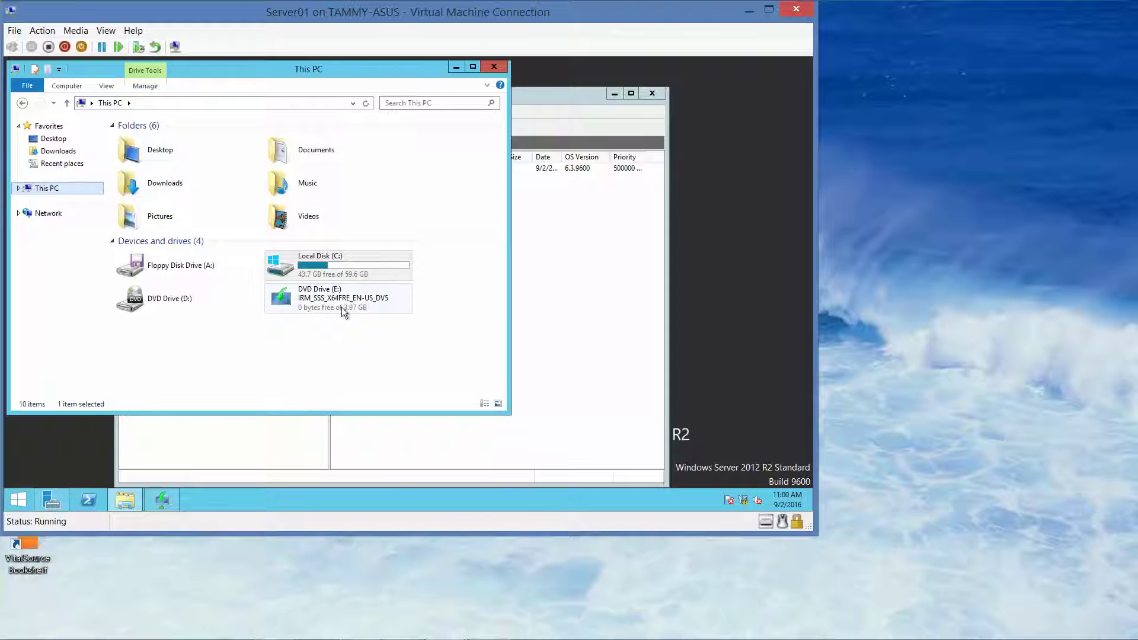
double_click(341, 307)
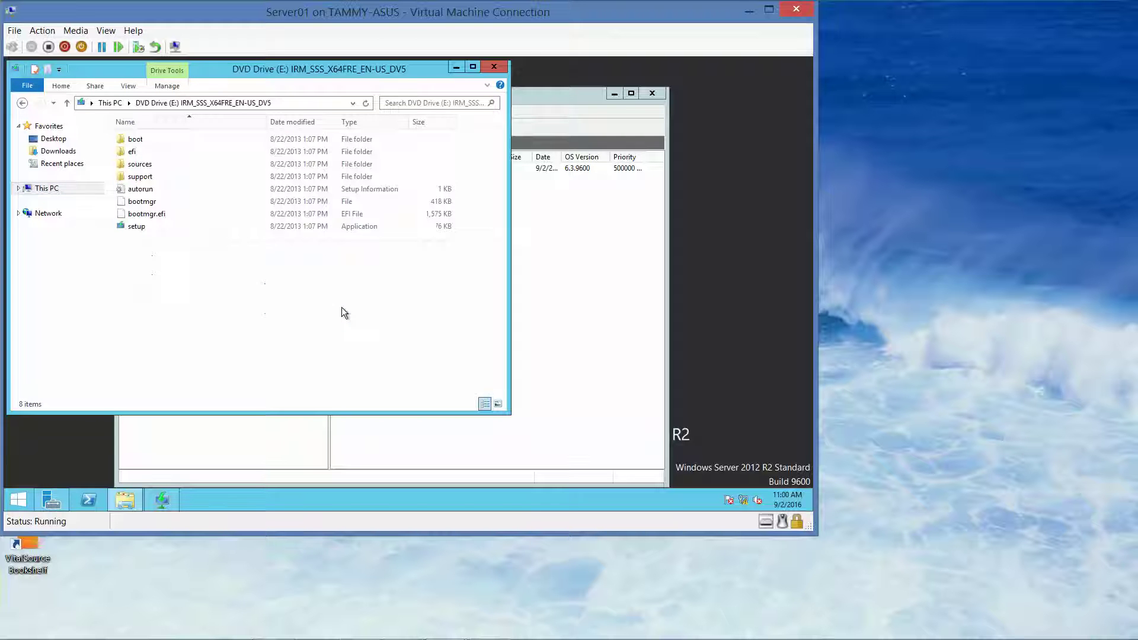
double_click(142, 171)
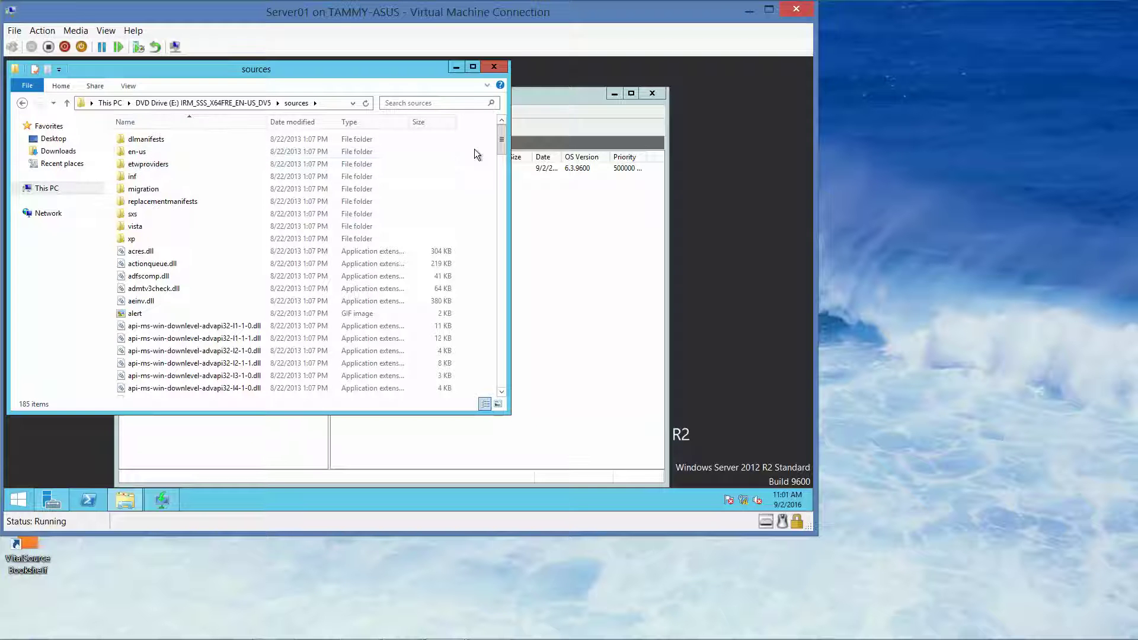
left_click_drag(504, 140, 497, 237)
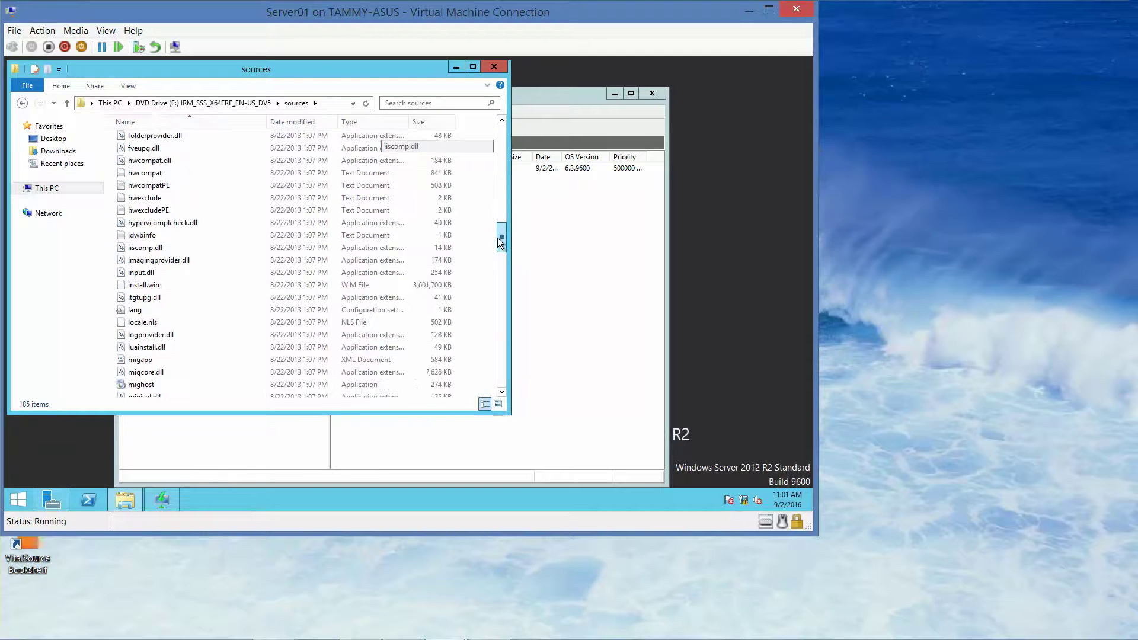
left_click(135, 288)
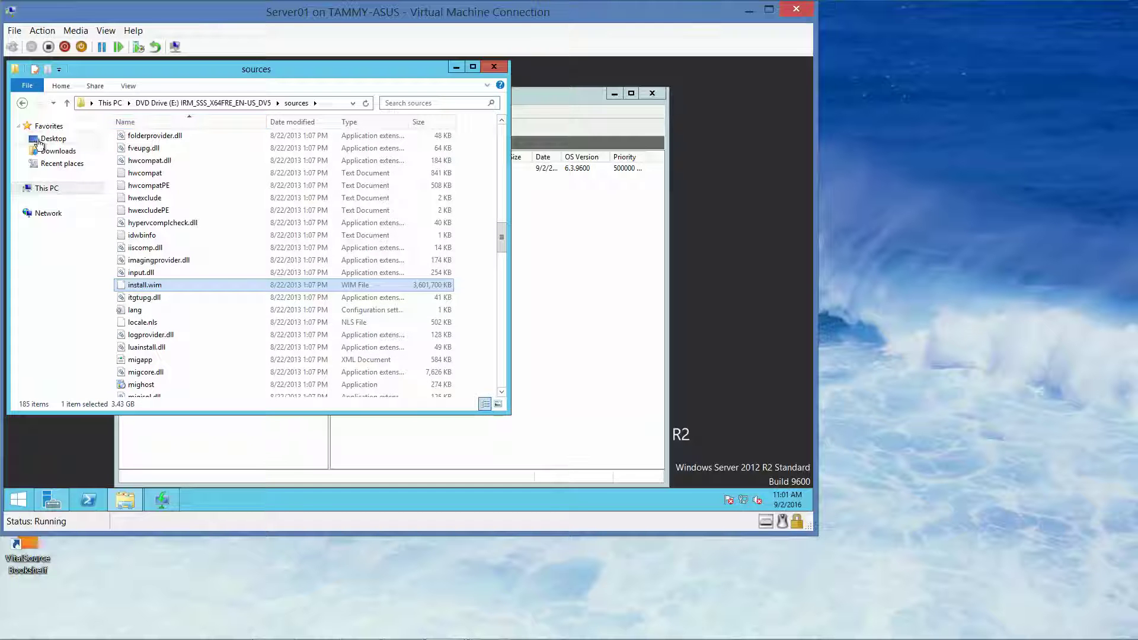
left_click(44, 188)
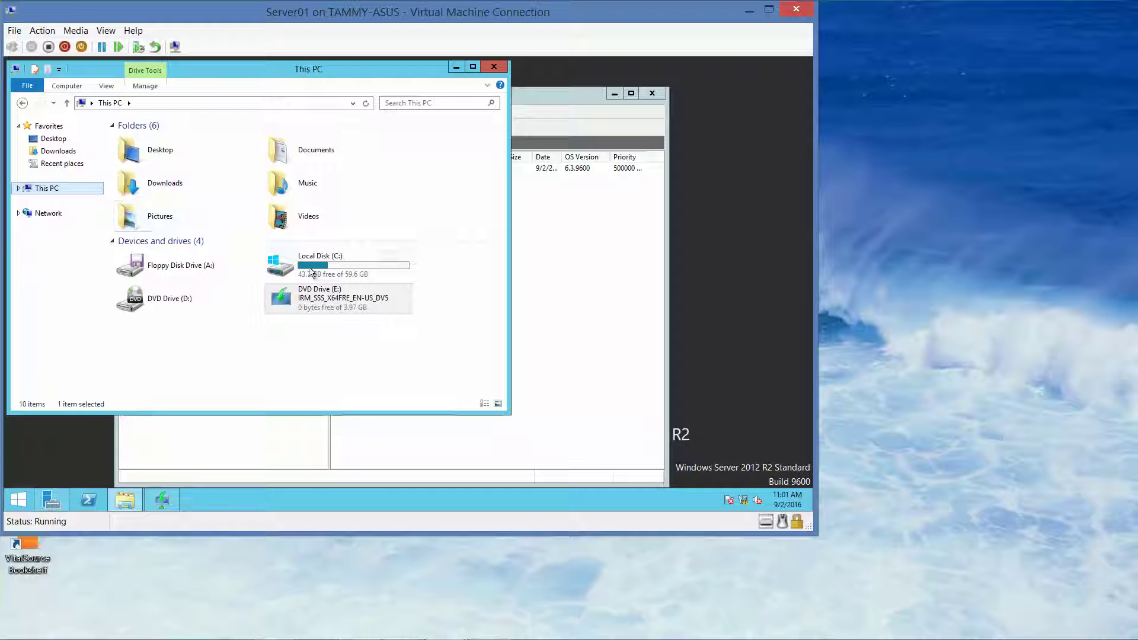
double_click(312, 270)
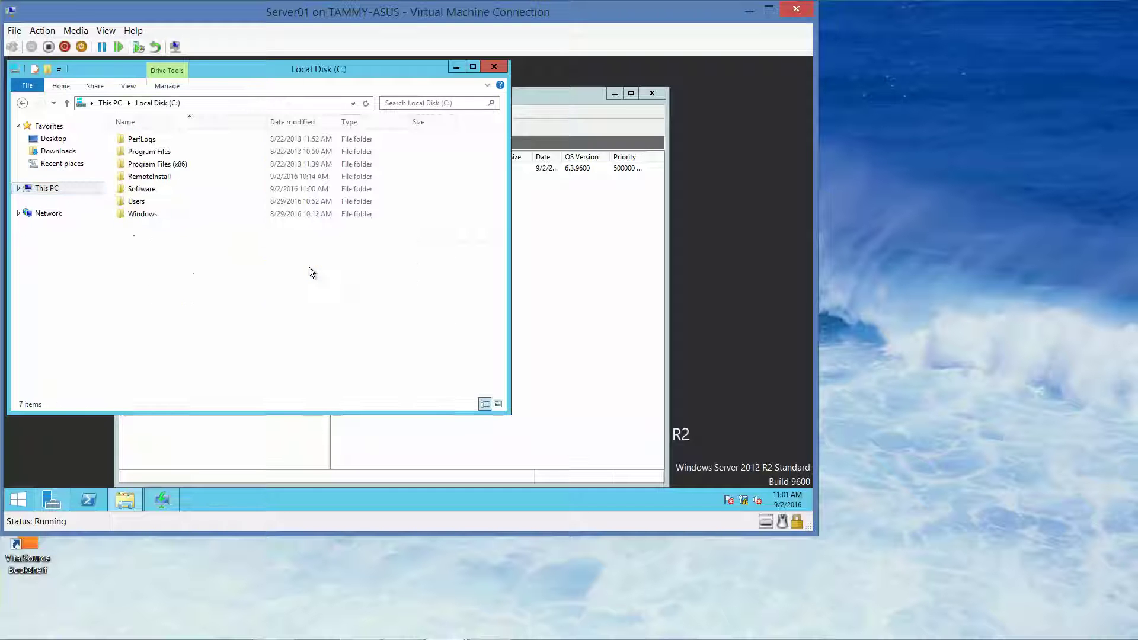
double_click(144, 188)
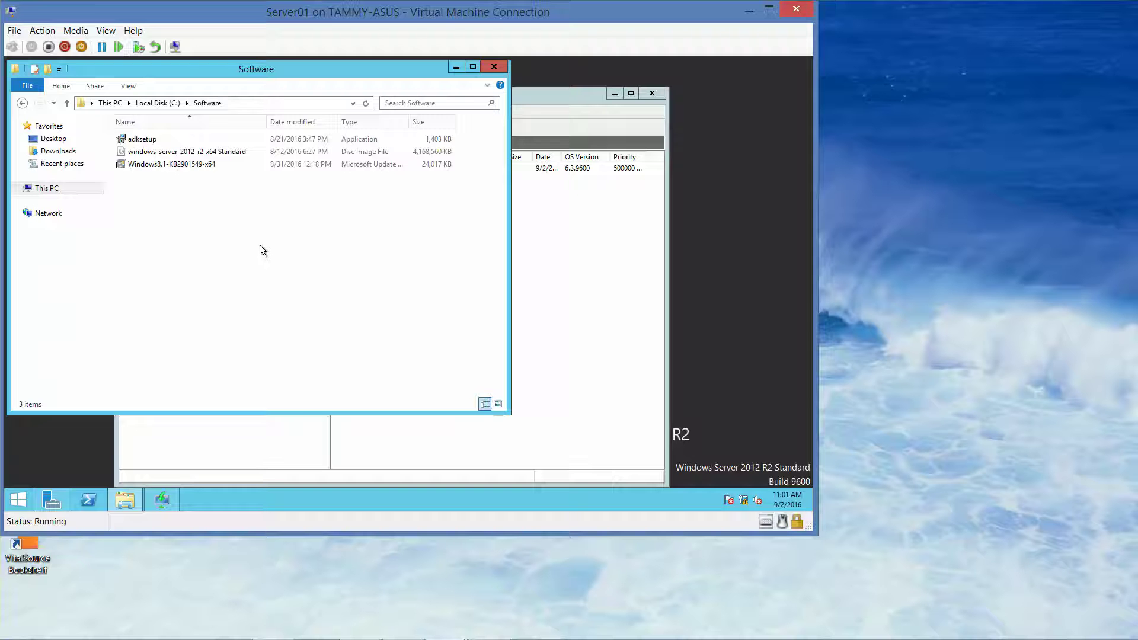
key("ctrl+v")
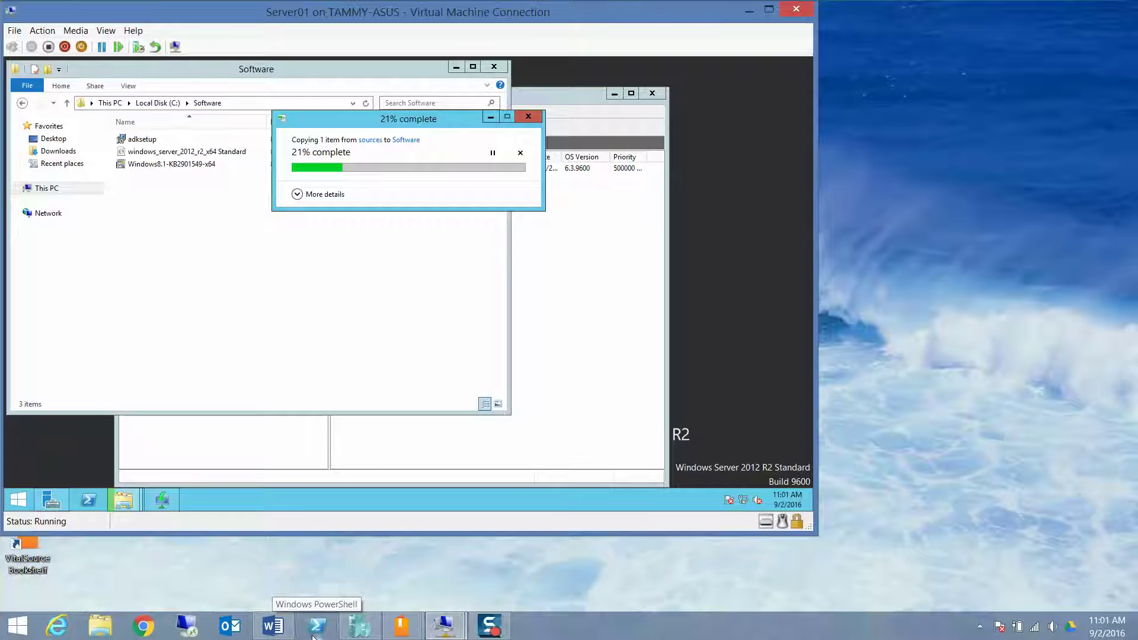
Step: Review Question 5 in the Word answer key during the copy, and move the copy progress window clear of the Software folder
left_click(277, 633)
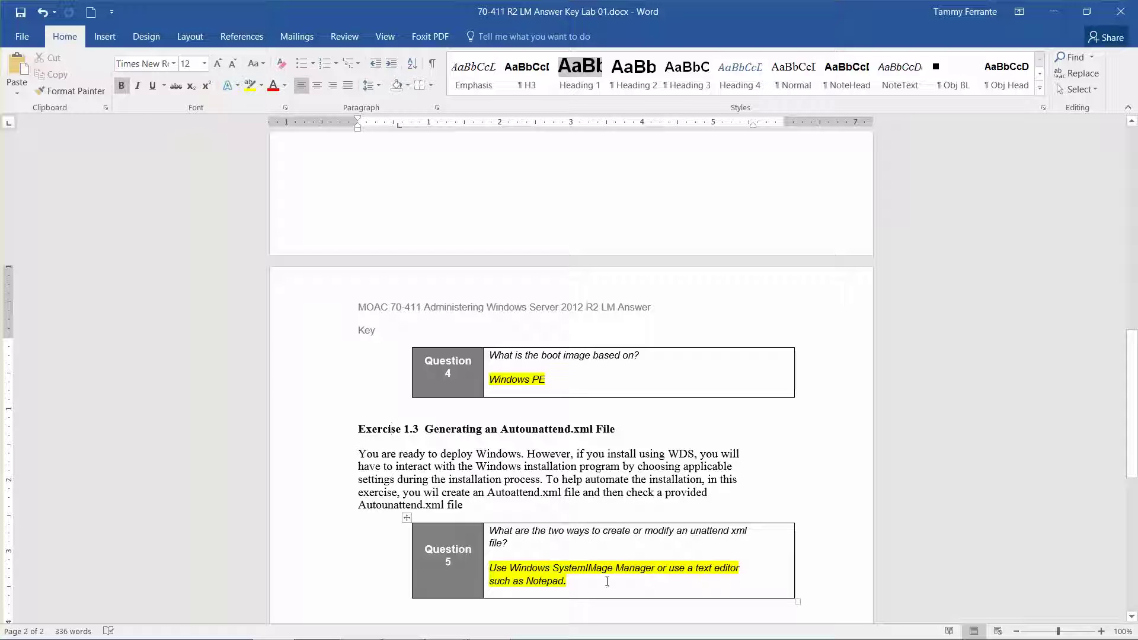
left_click(1055, 12)
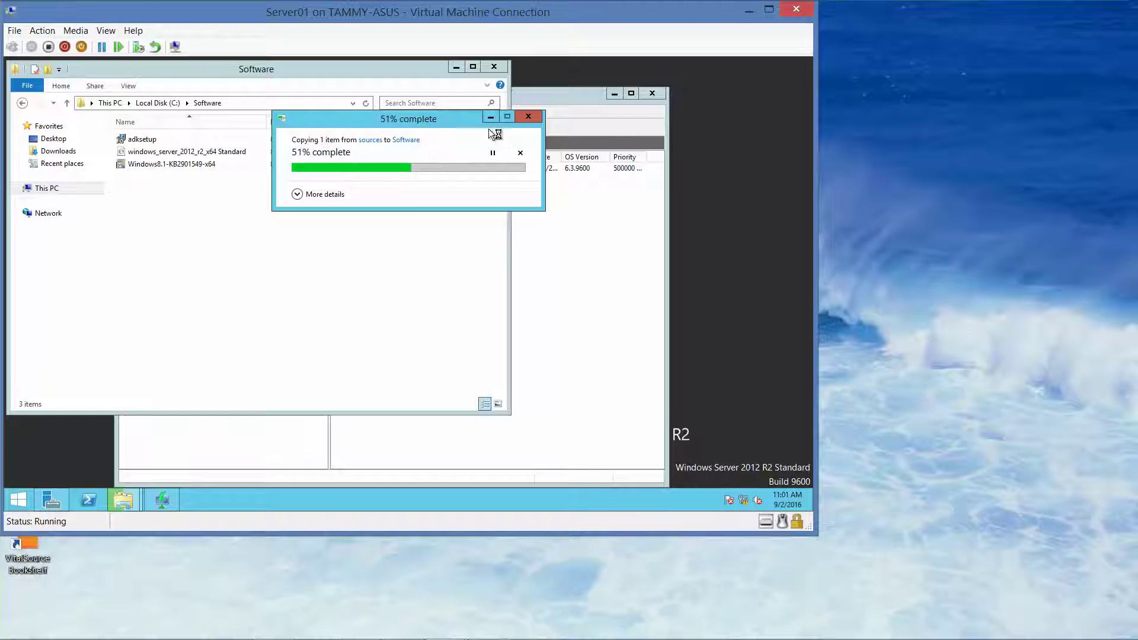
left_click_drag(457, 121, 712, 248)
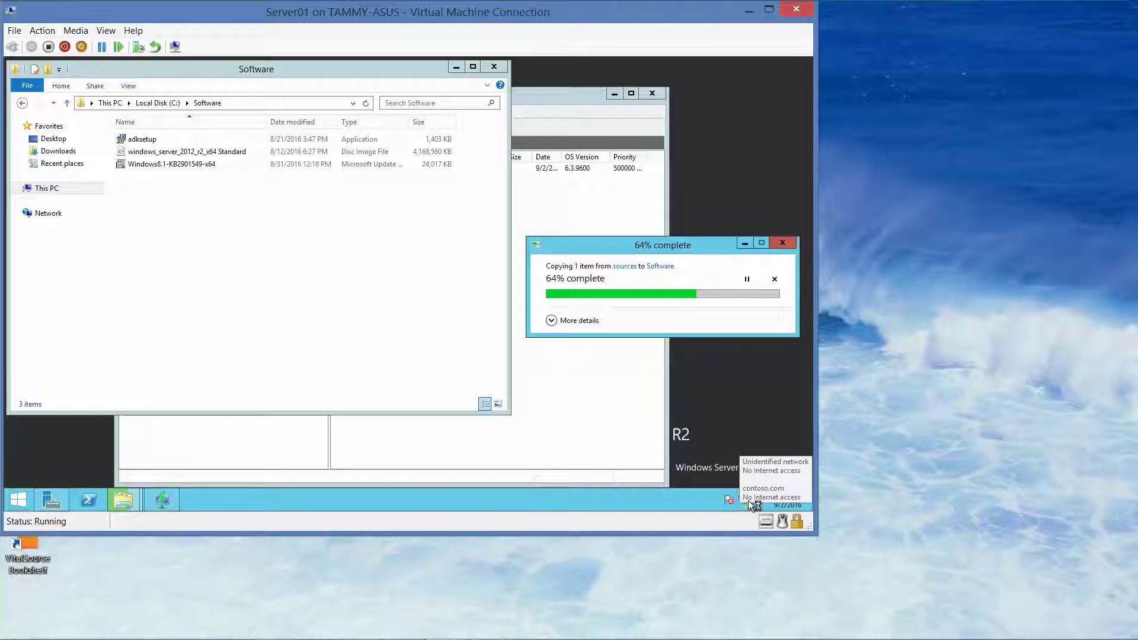
Step: Examine Server01's active networks and its Ethernet and Ethernet 2 adapters in the Network and Sharing Center, closing the network windows when done
mouse_move(745, 507)
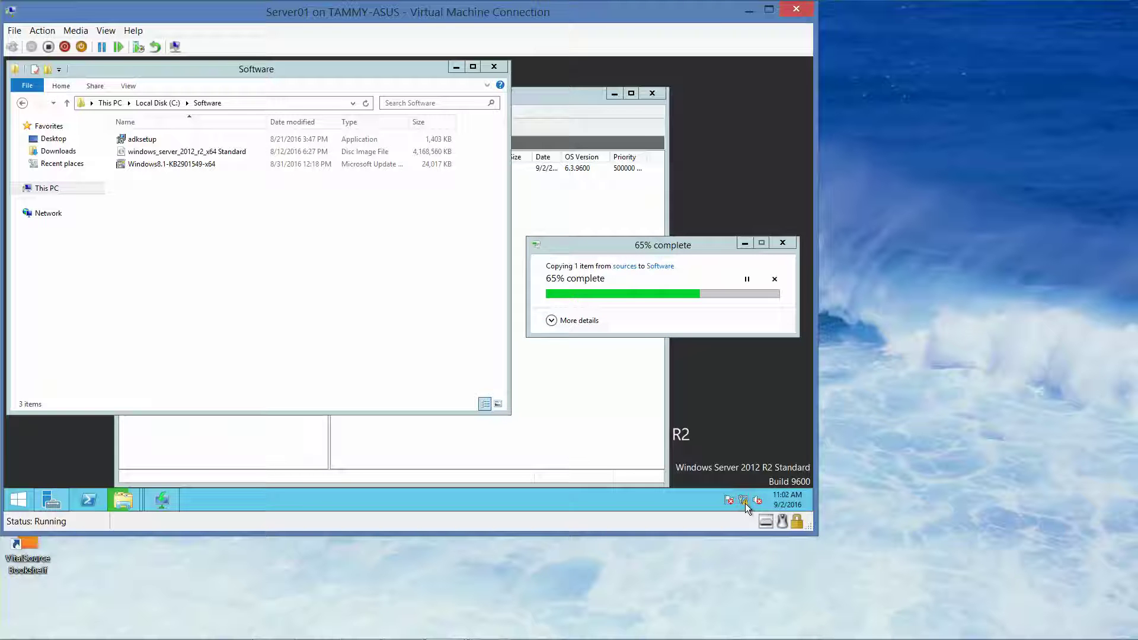
right_click(745, 504)
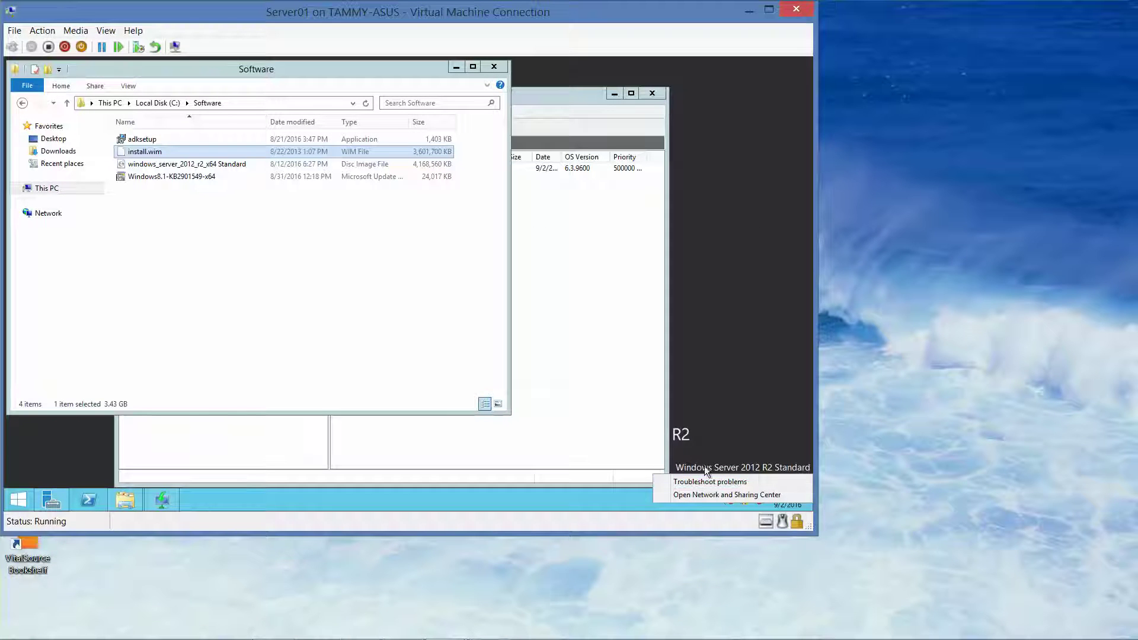
left_click(720, 494)
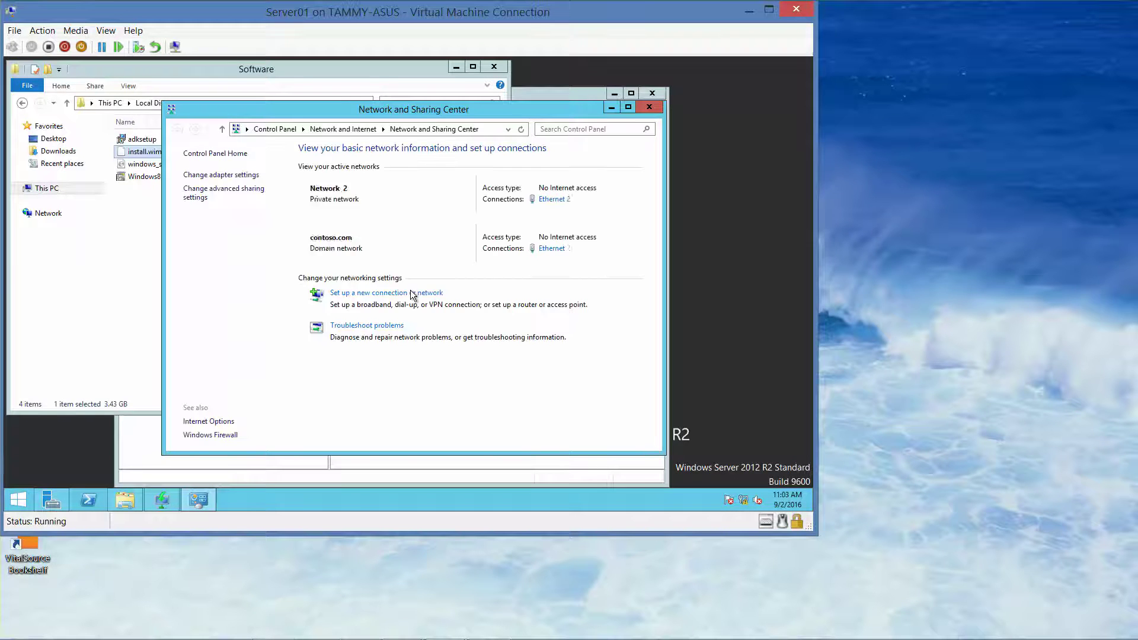
mouse_move(744, 502)
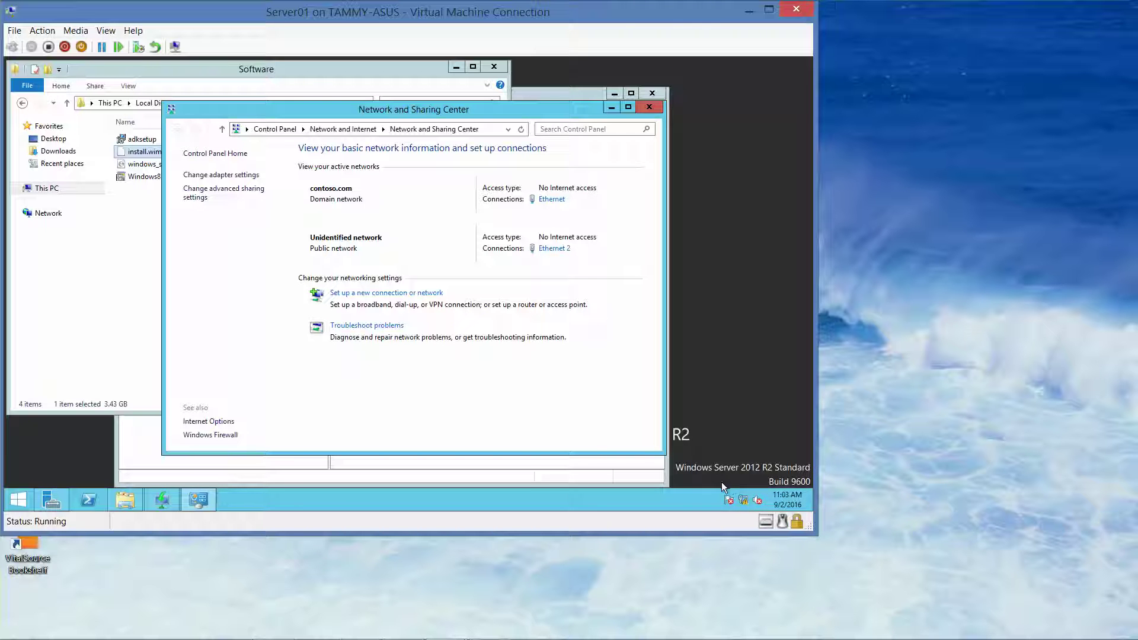
left_click(235, 175)
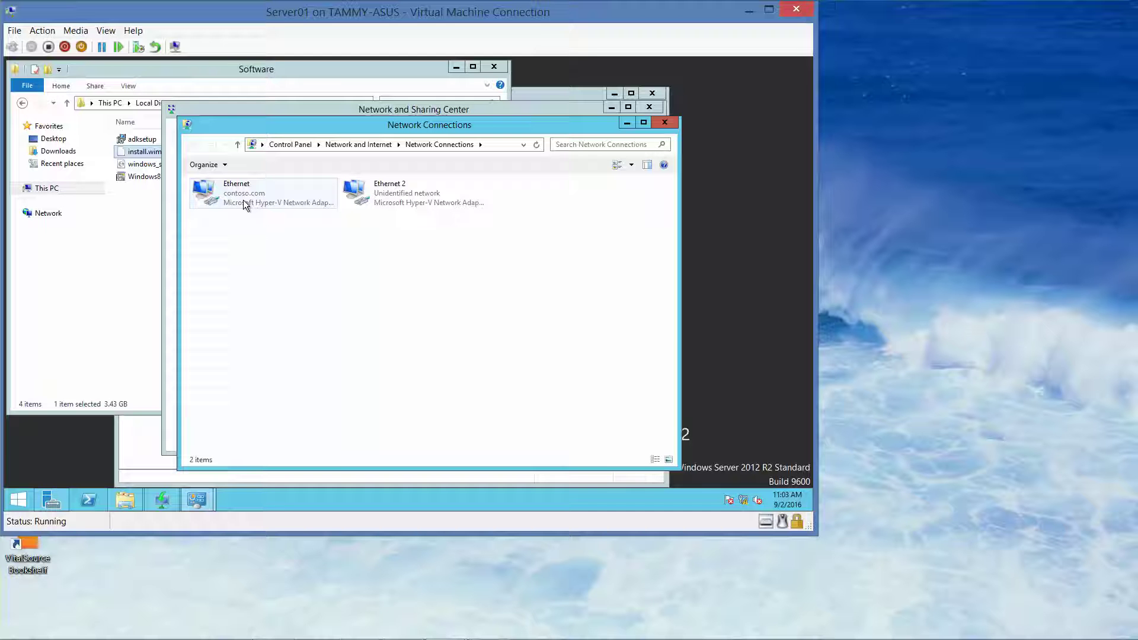
left_click(399, 202)
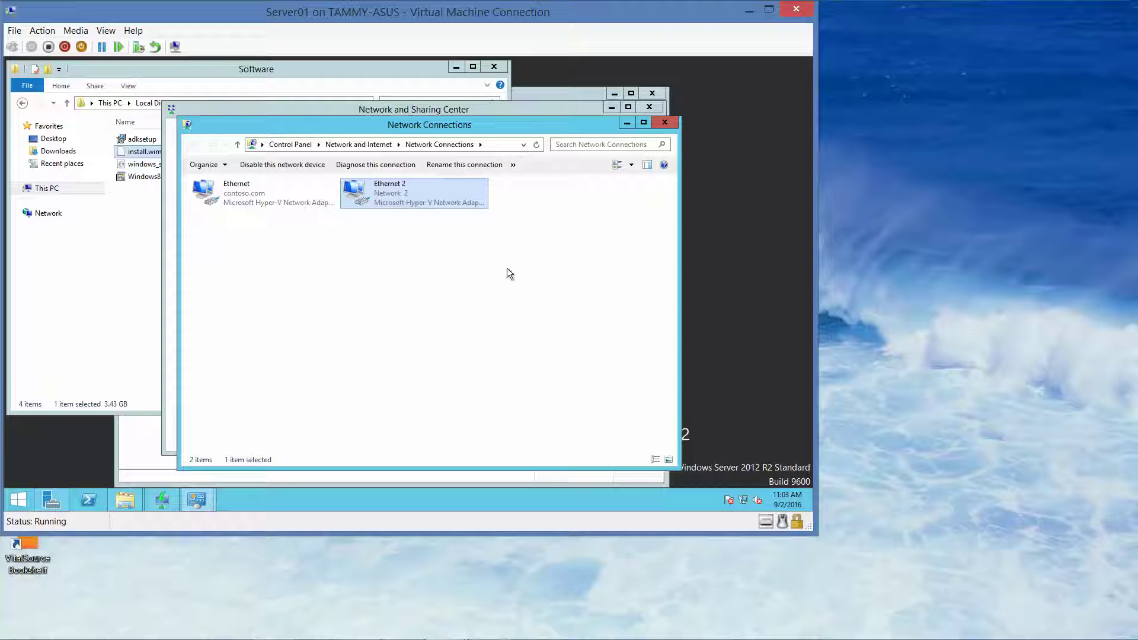
left_click(662, 122)
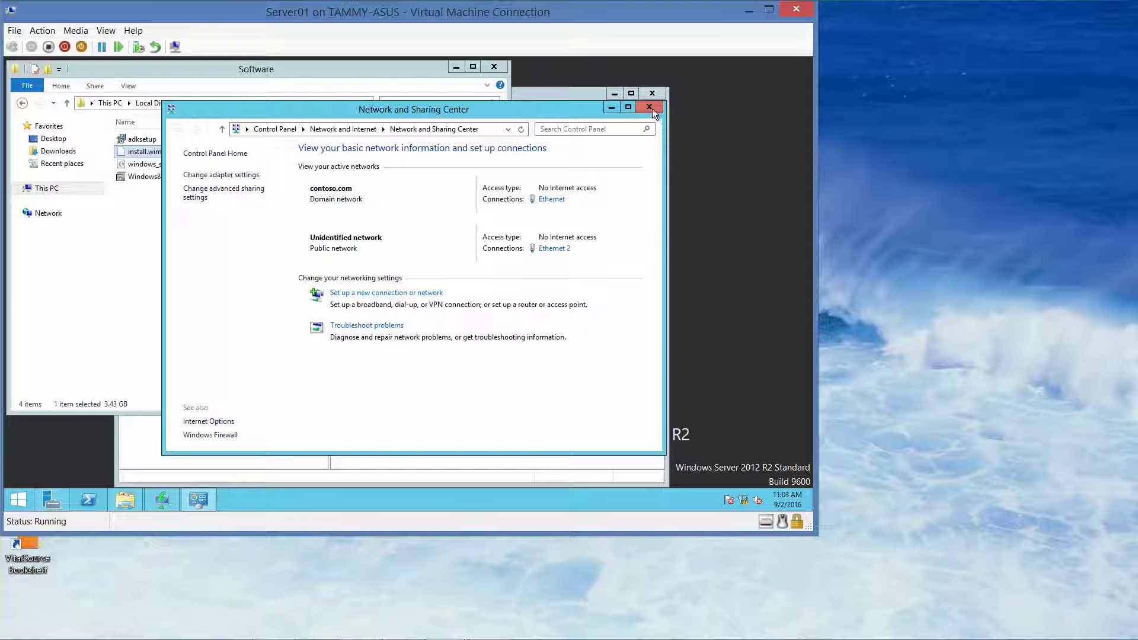
left_click(650, 107)
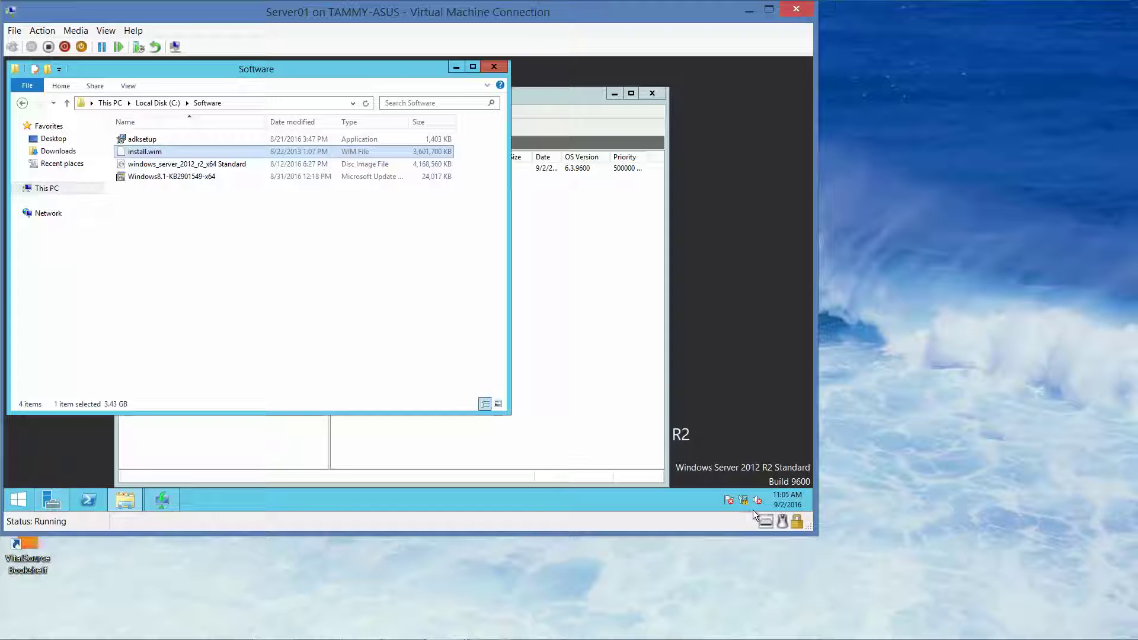
Step: Leave the Server01 machine and delete the Patches folder from C:\70-411\Software\Windows ADK on the host computer
left_click(149, 141)
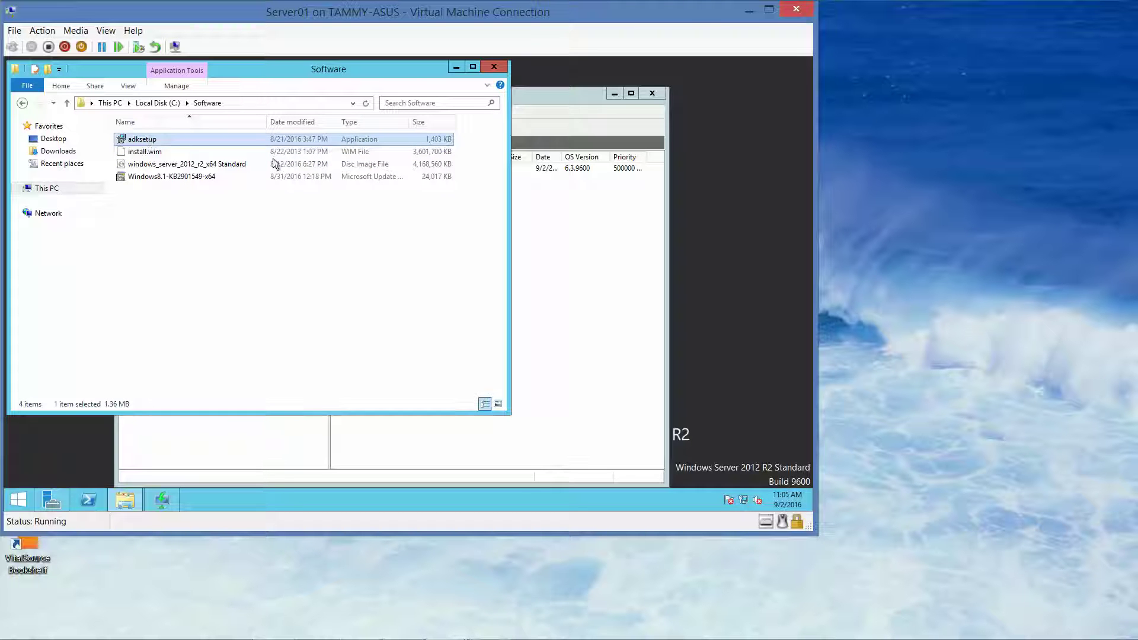
left_click(750, 10)
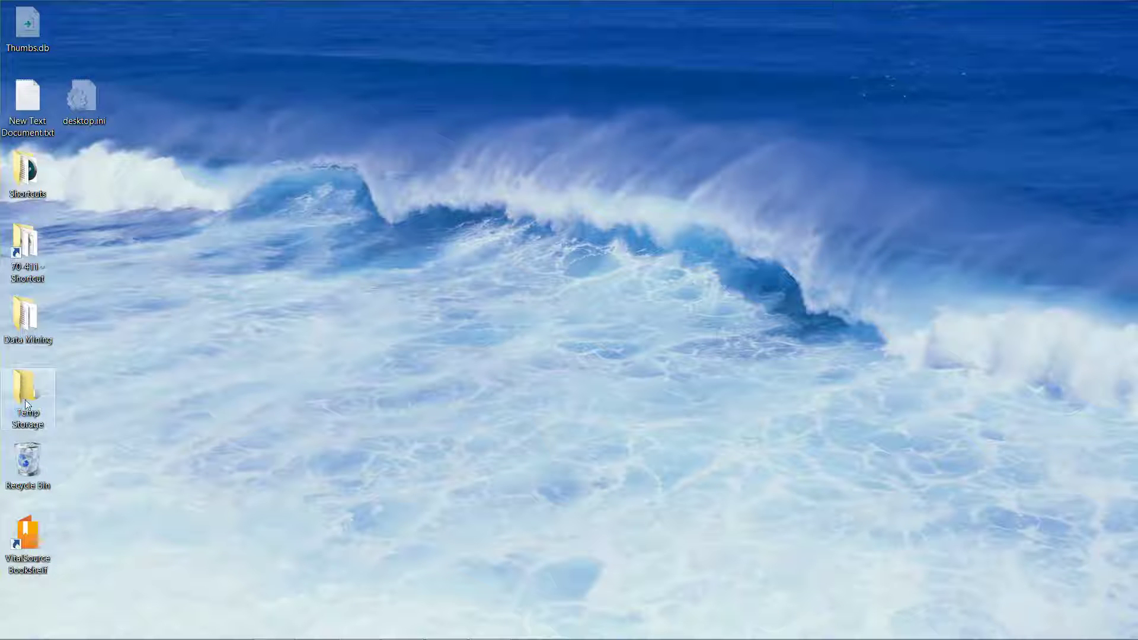
double_click(38, 256)
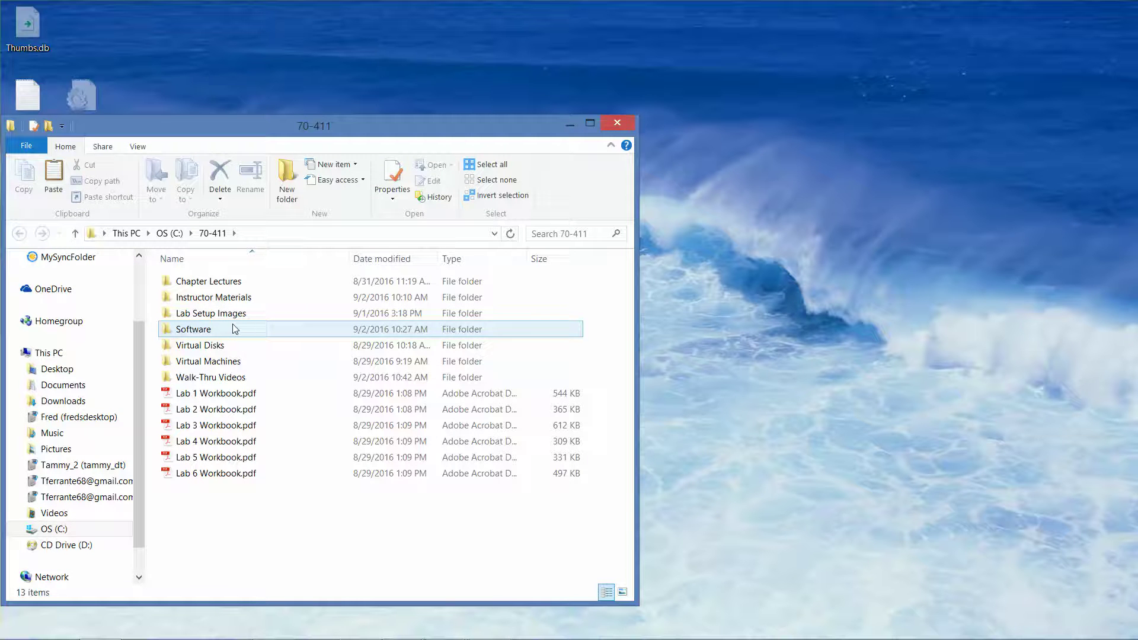
double_click(234, 329)
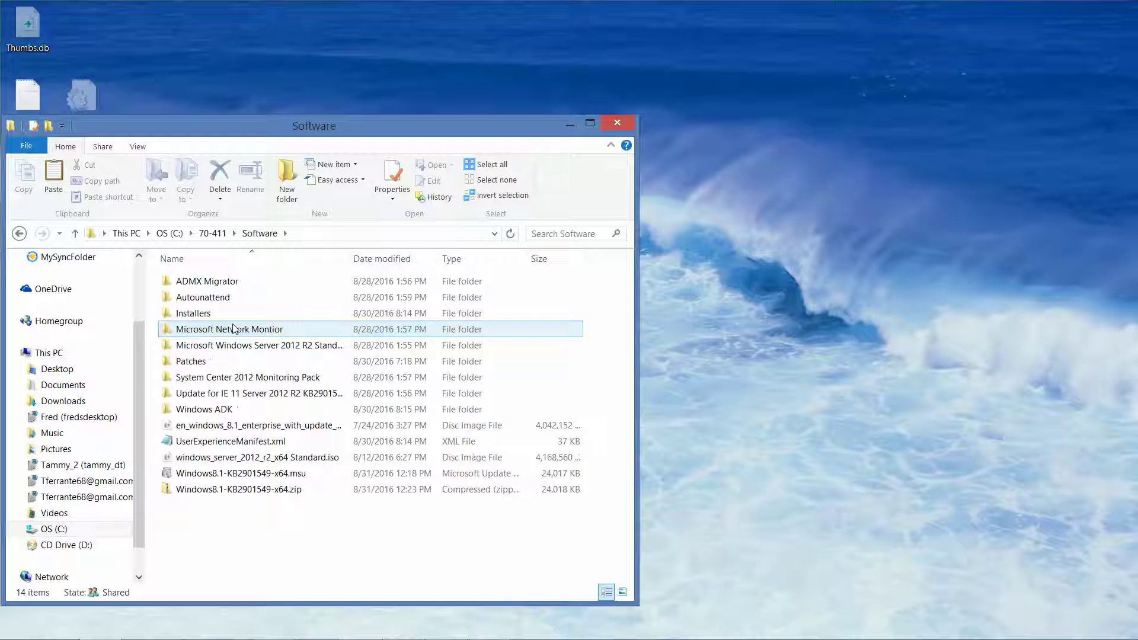
double_click(236, 411)
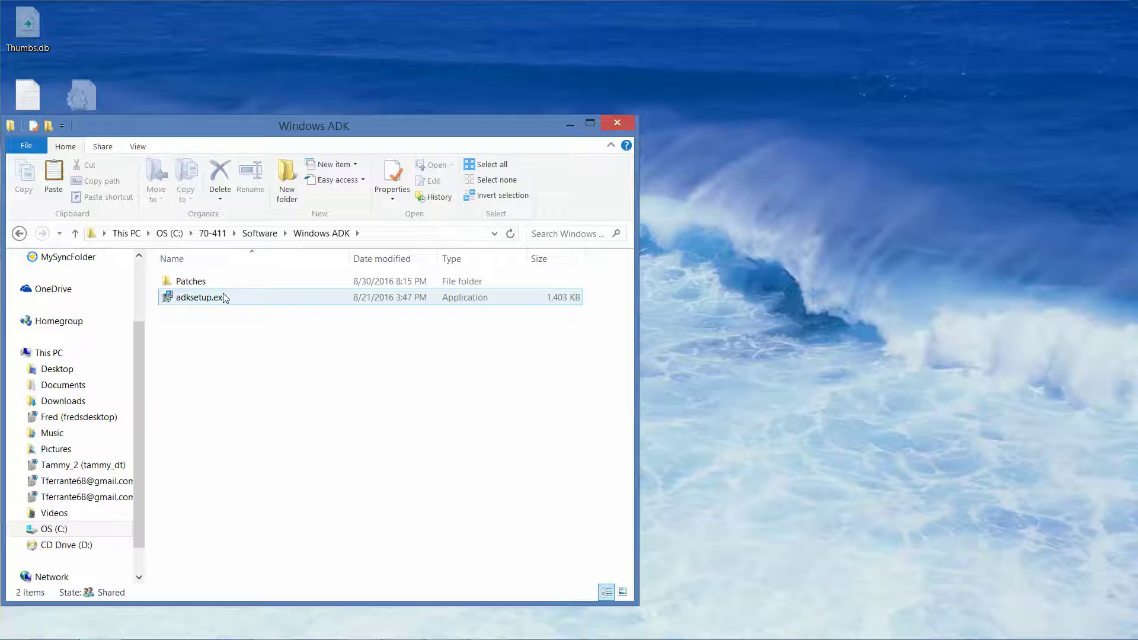
left_click(194, 287)
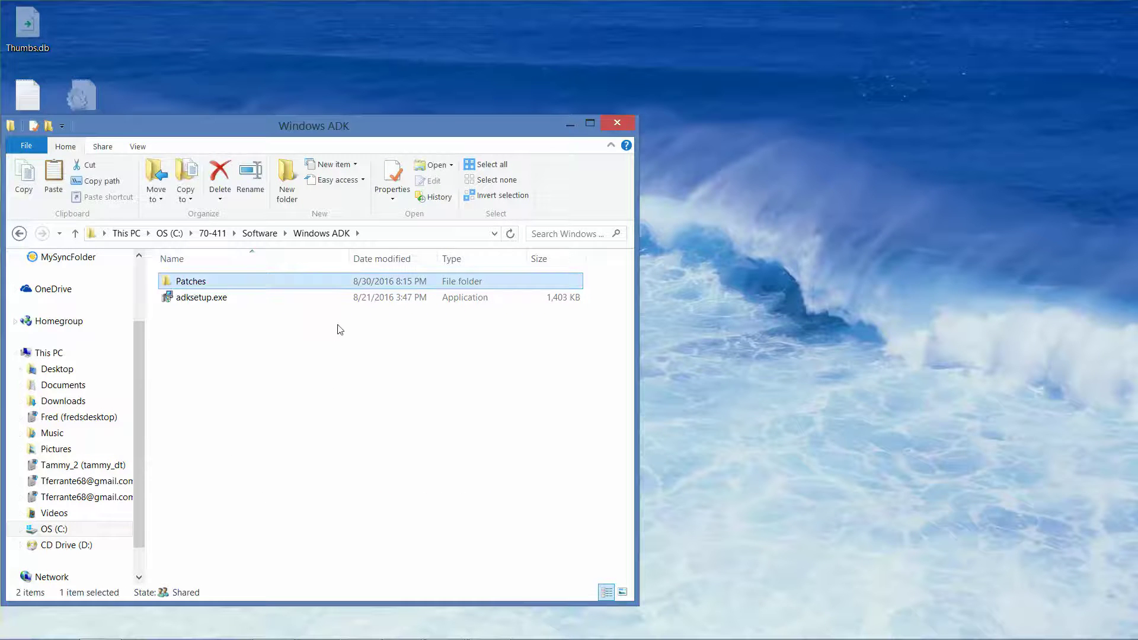
key("Delete")
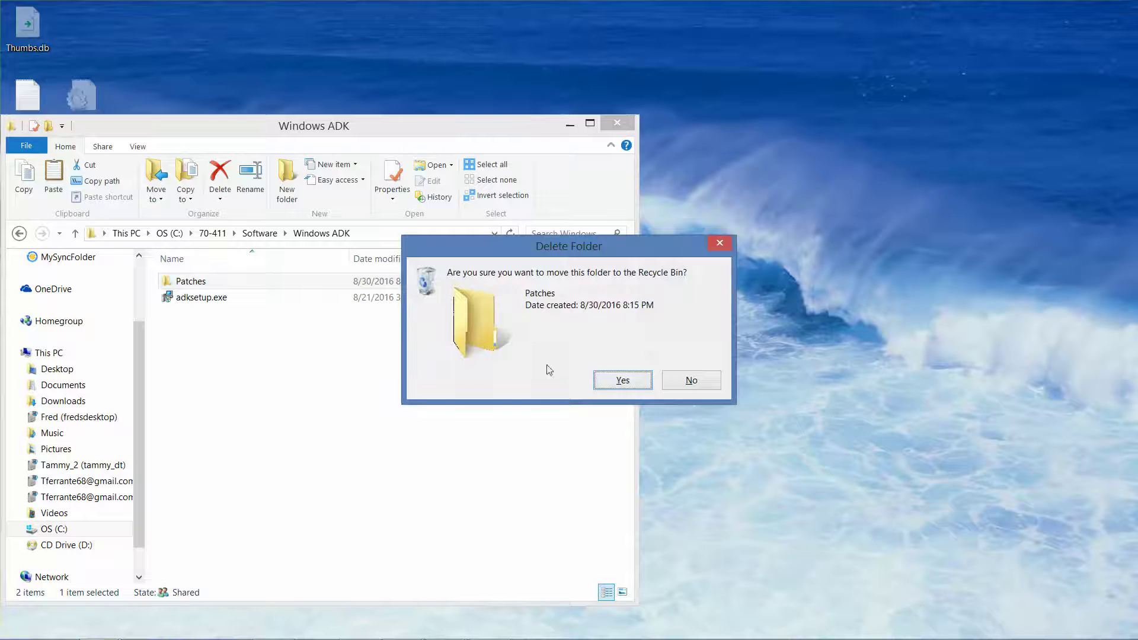
left_click(626, 380)
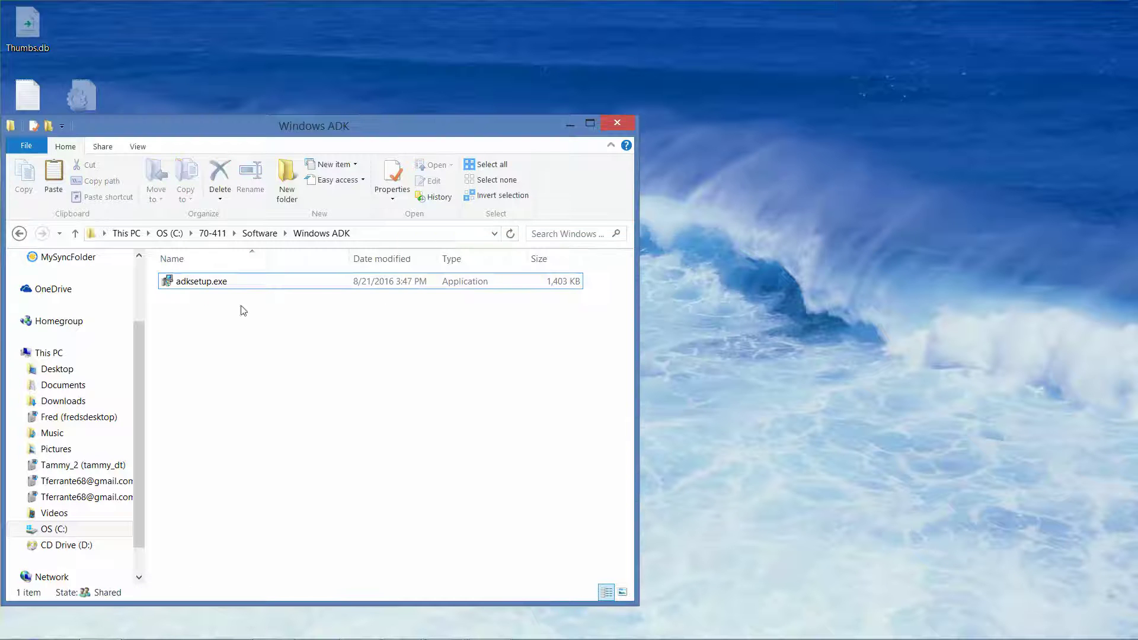
Step: Run adksetup.exe and set it to download the kit for a separate computer into C:\70-411\Software\Windows ADK
double_click(212, 284)
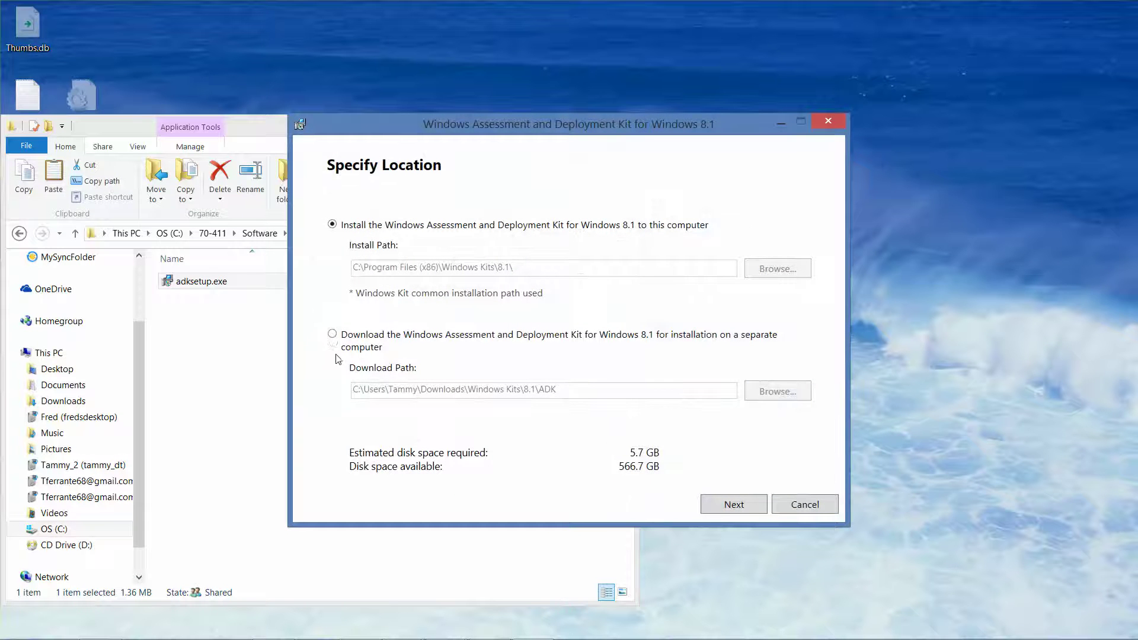
left_click(332, 335)
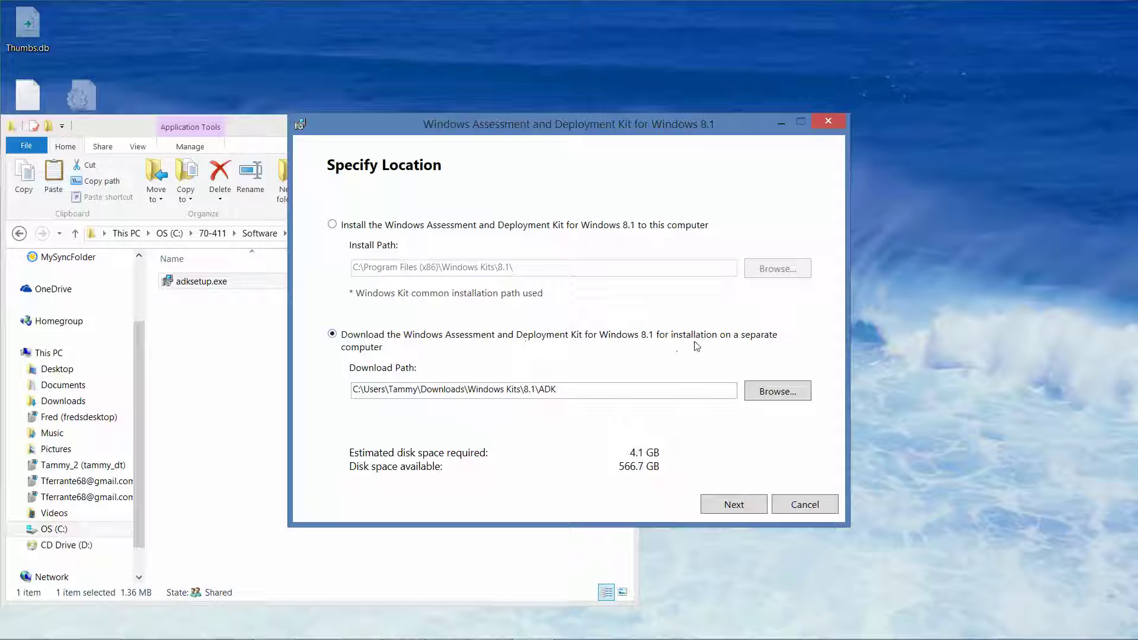
left_click(801, 395)
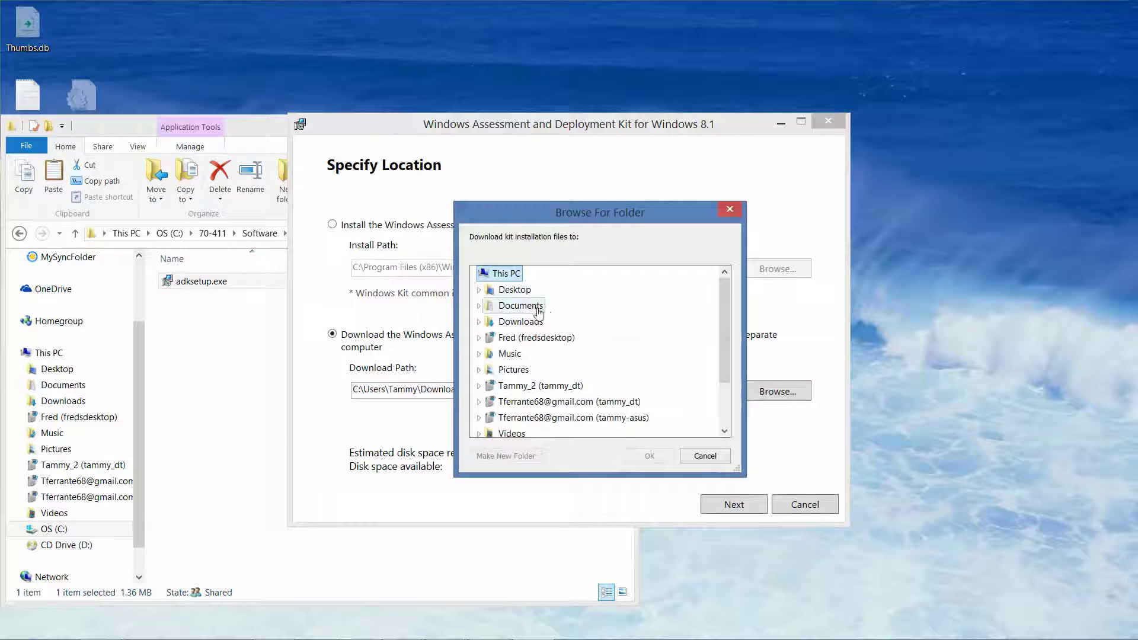
double_click(513, 289)
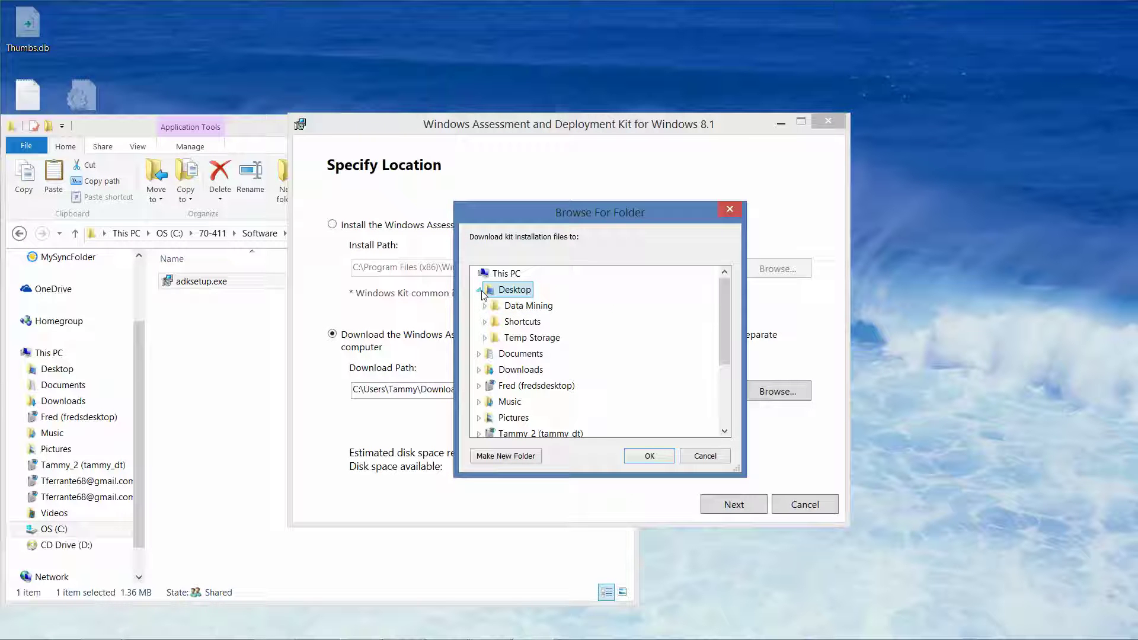
left_click(725, 431)
left_click(725, 431)
left_click(724, 431)
left_click(724, 431)
left_click(725, 431)
left_click(724, 431)
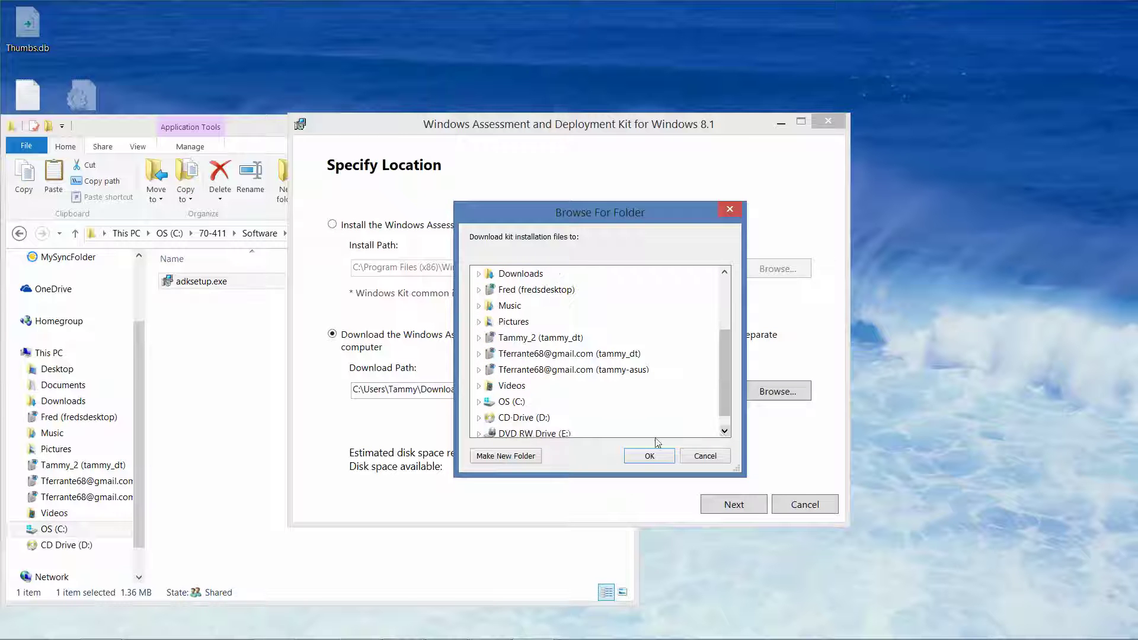
double_click(510, 402)
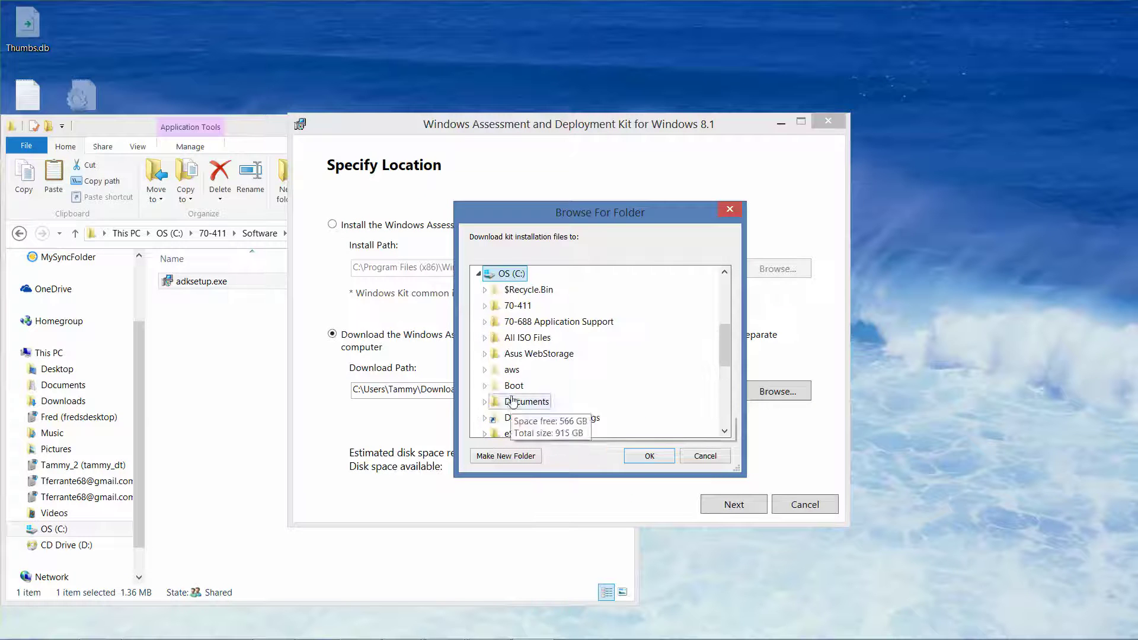
double_click(519, 307)
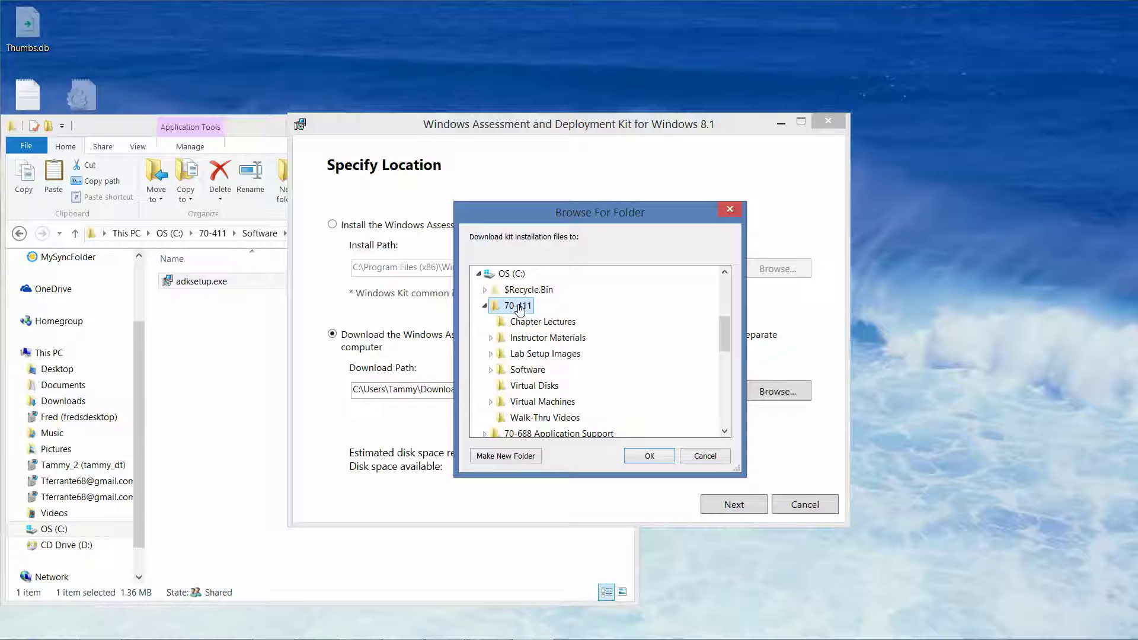
double_click(528, 370)
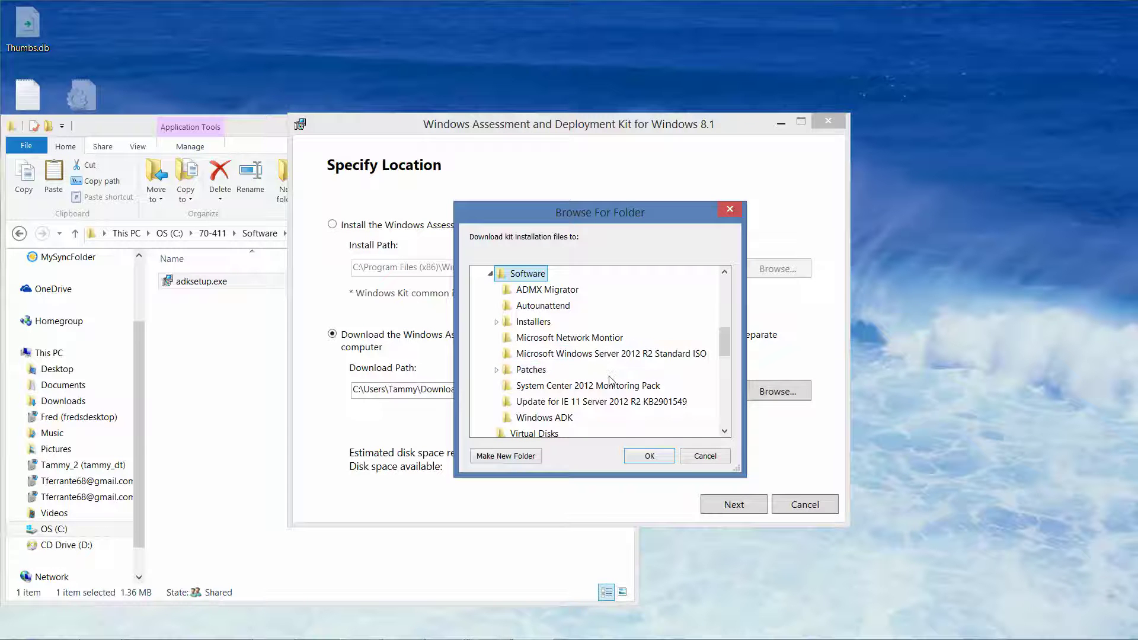
left_click(551, 419)
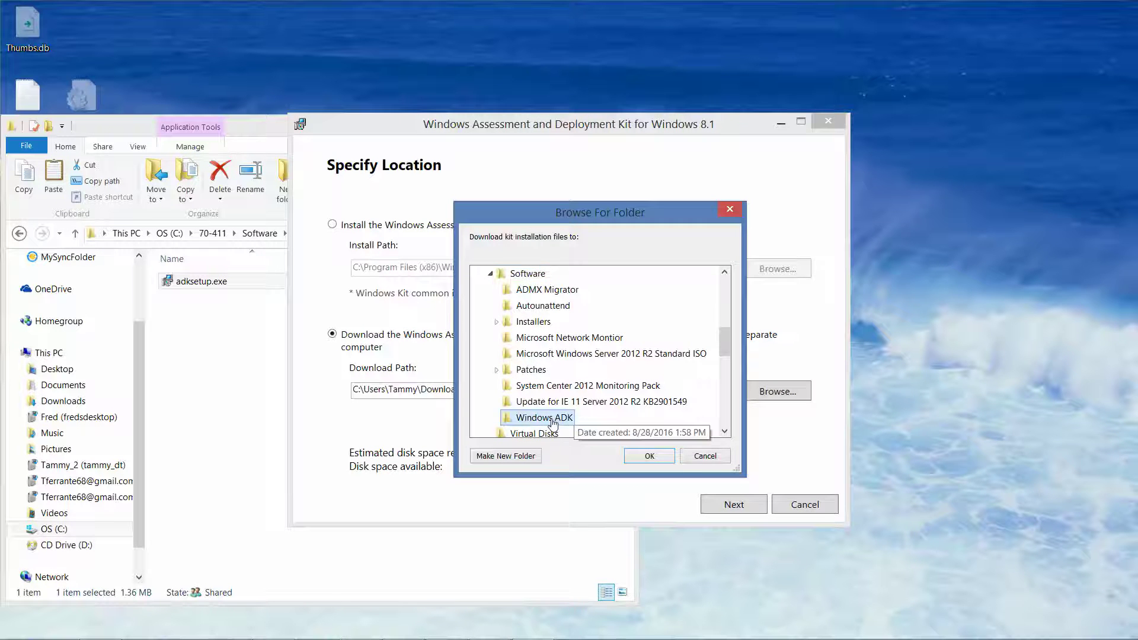
left_click(646, 455)
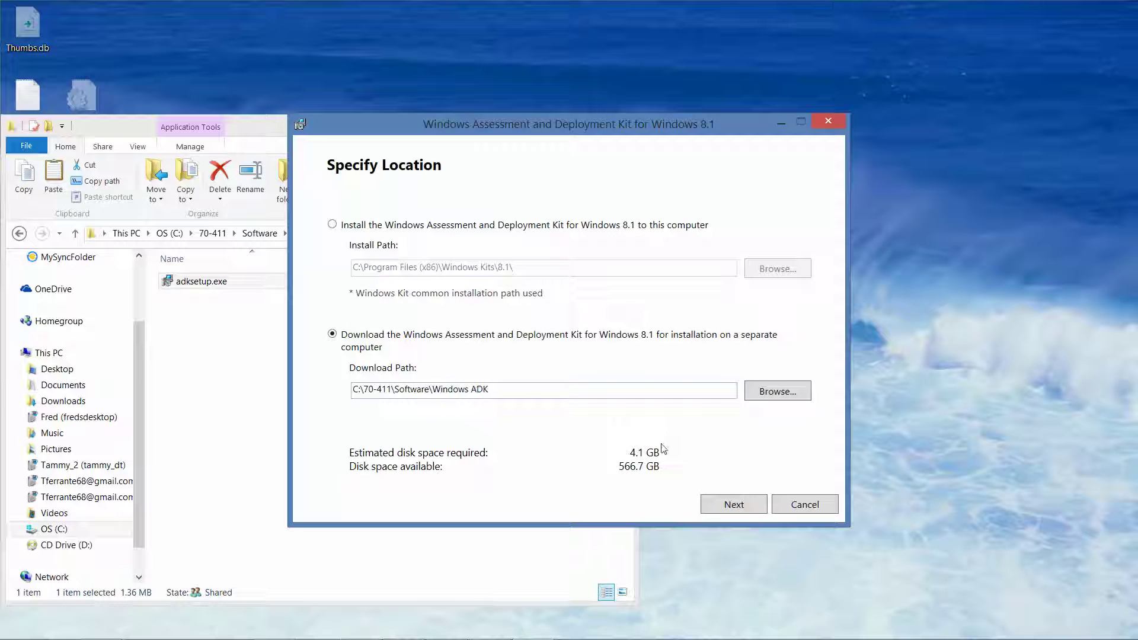
Step: Continue with No for the Customer Experience Improvement Program and accept the license agreement to start the ADK feature download
left_click(721, 508)
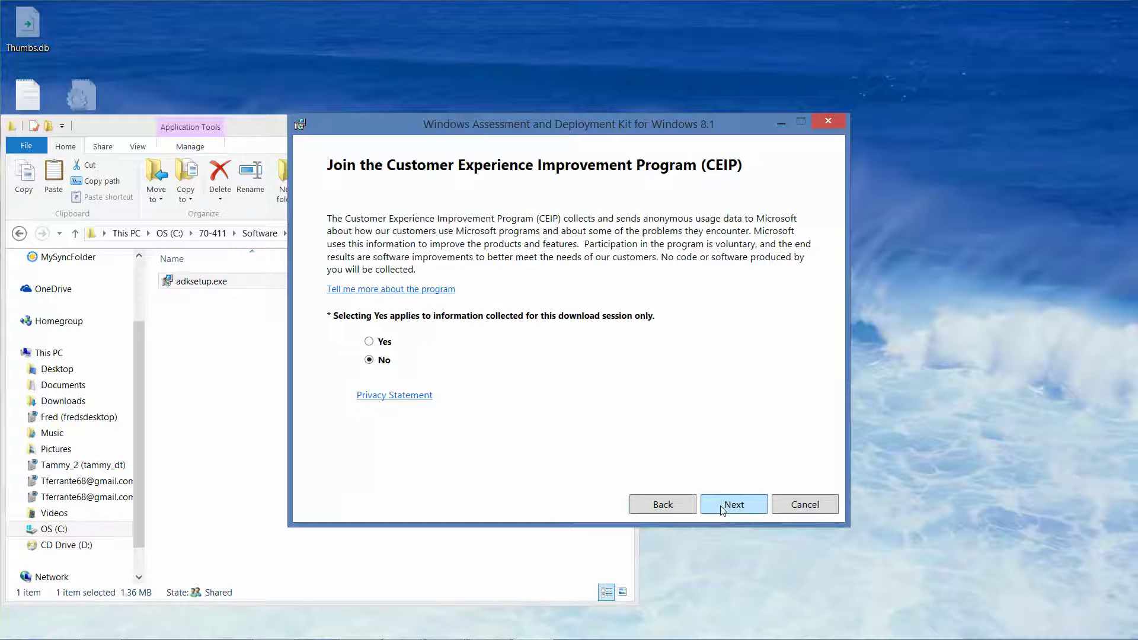
left_click(722, 508)
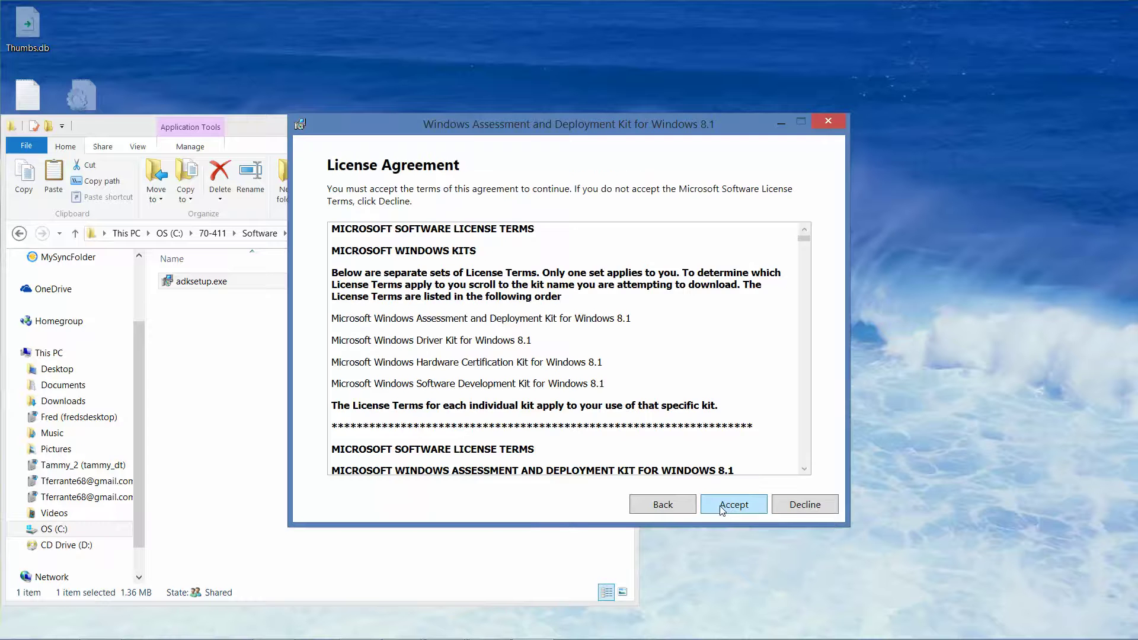
left_click(722, 509)
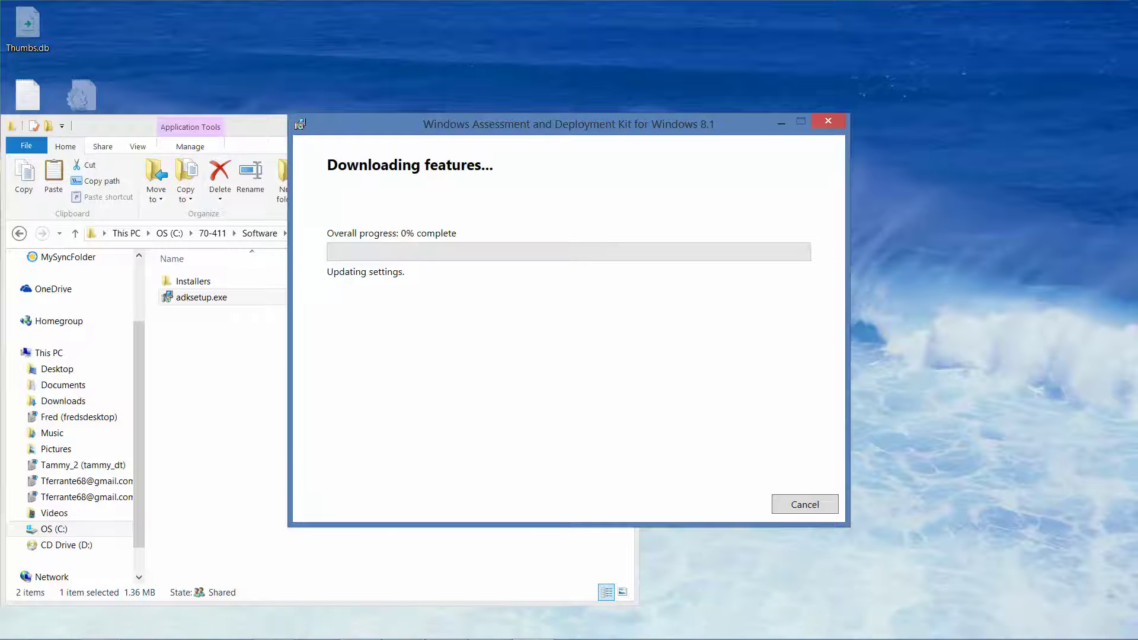
Step: Copy the Windows ADK folder from the host's C:\70-411\Software folder into the \\rwdc01\software network share
left_click(503, 628)
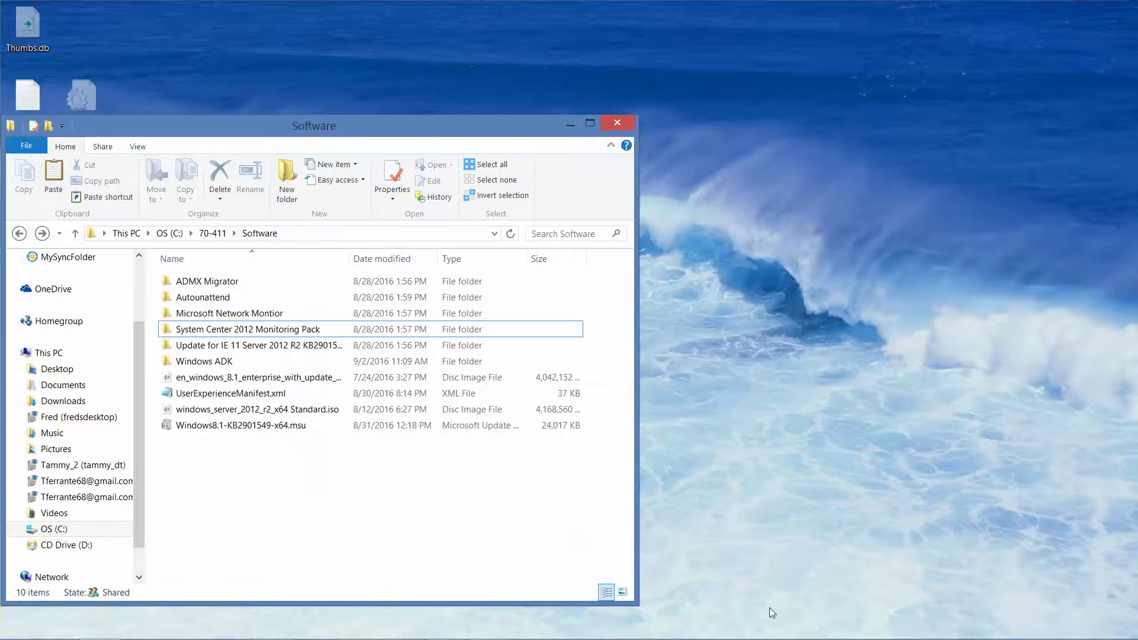
left_click(227, 361)
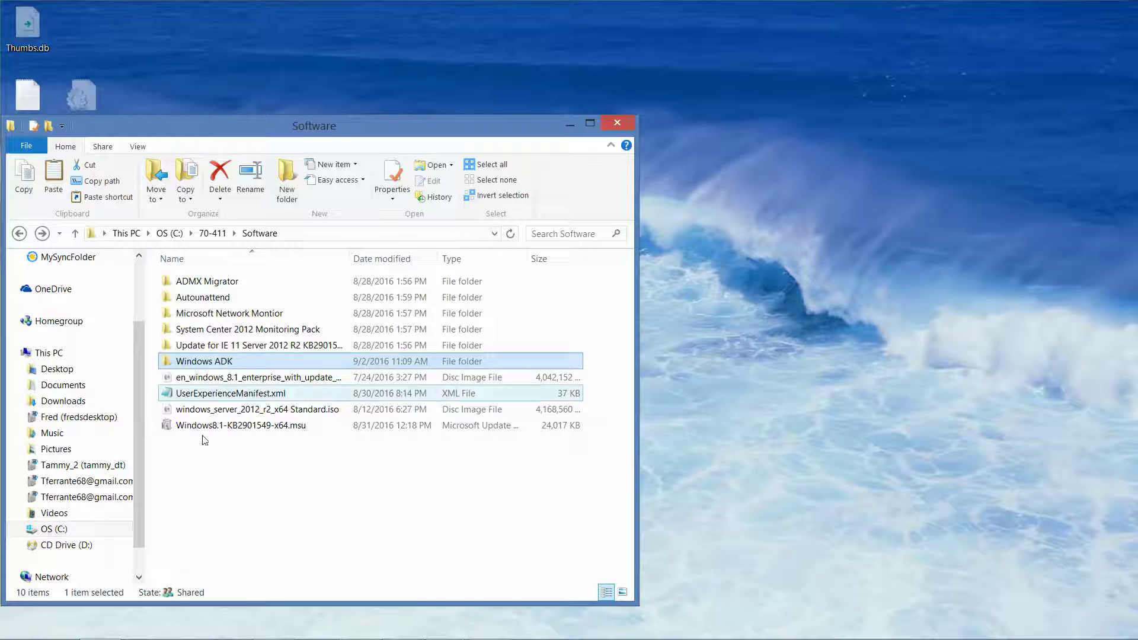
left_click_drag(137, 505, 139, 565)
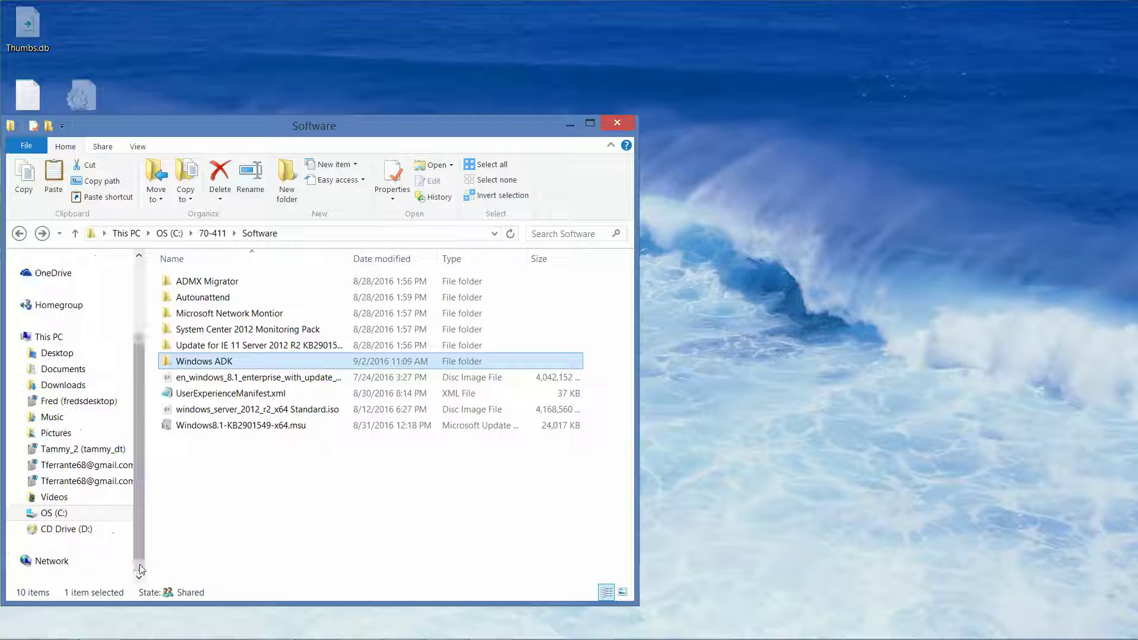
left_click(53, 561)
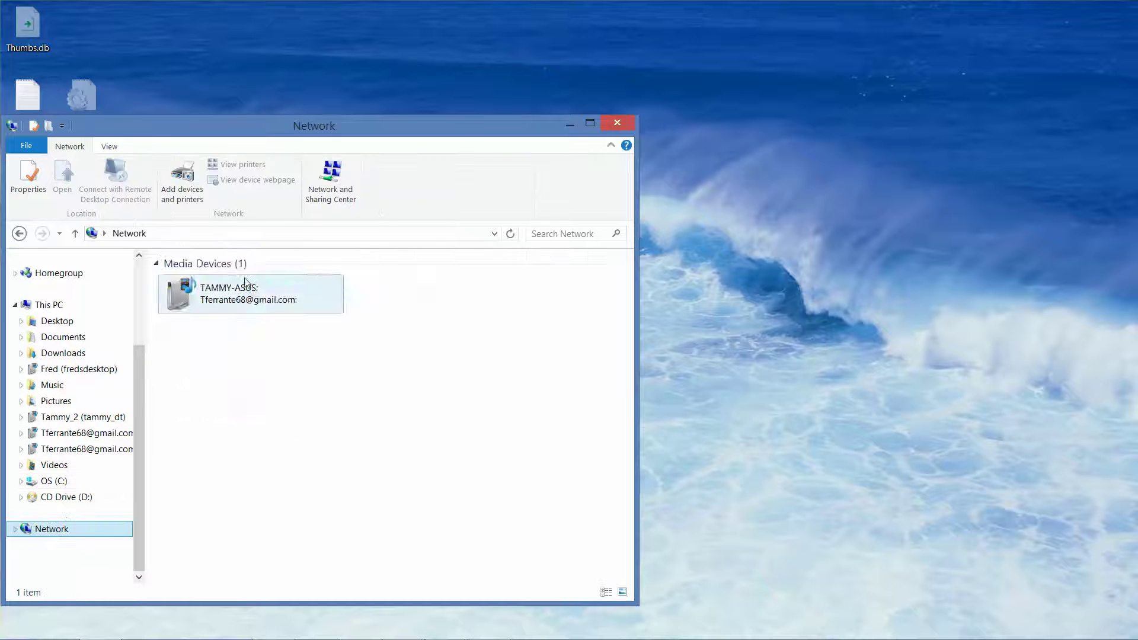
left_click(218, 234)
type("\\")
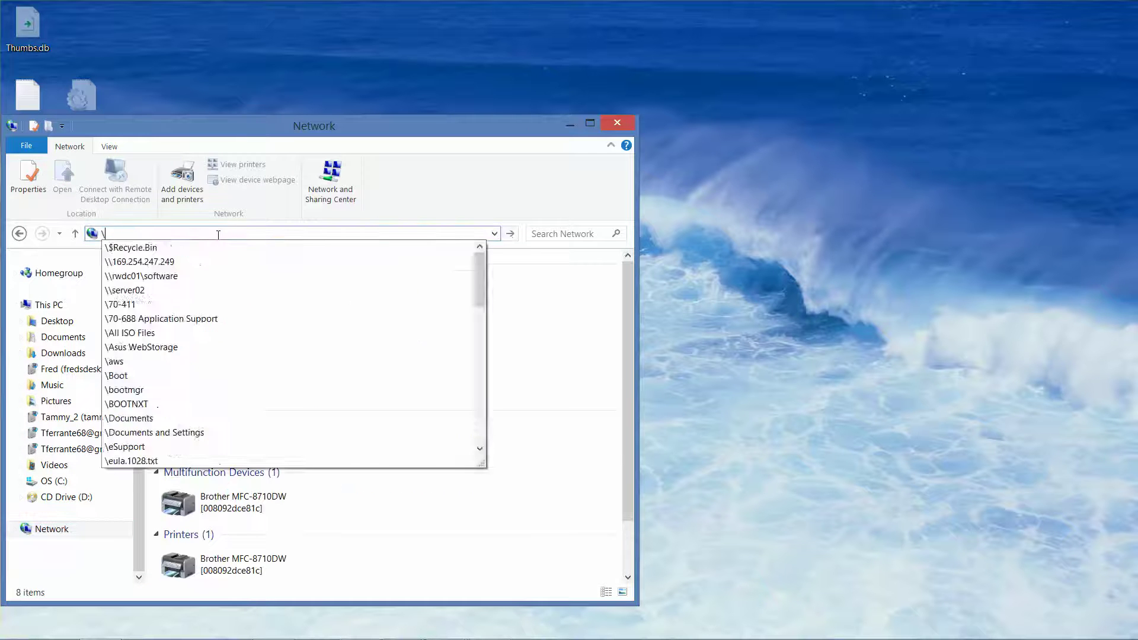
type("\\")
type("rw")
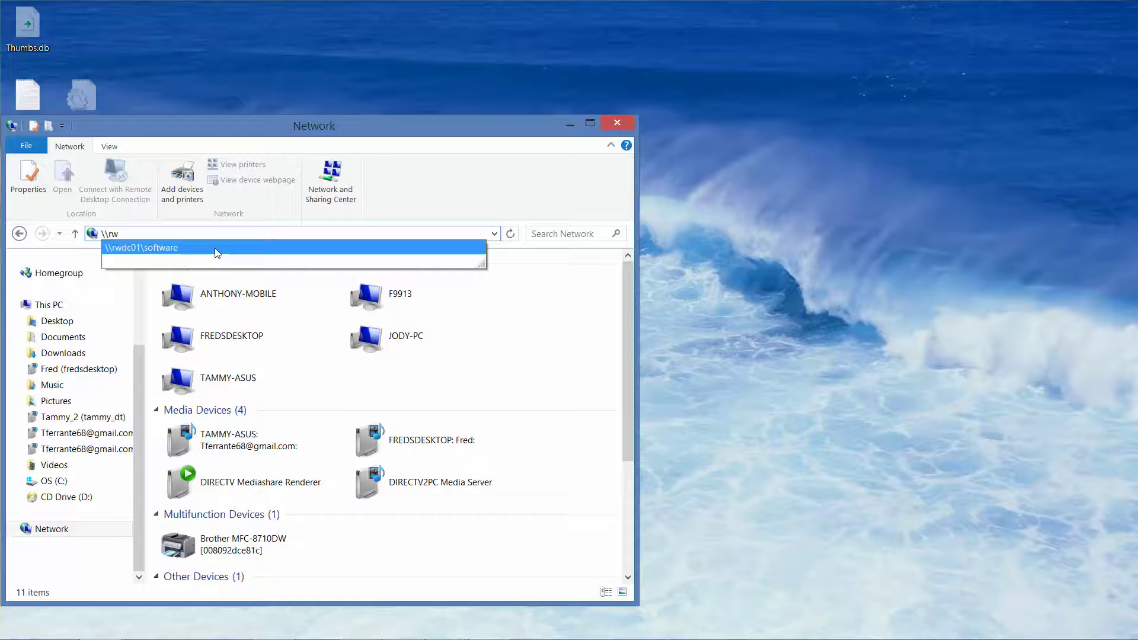
left_click(214, 248)
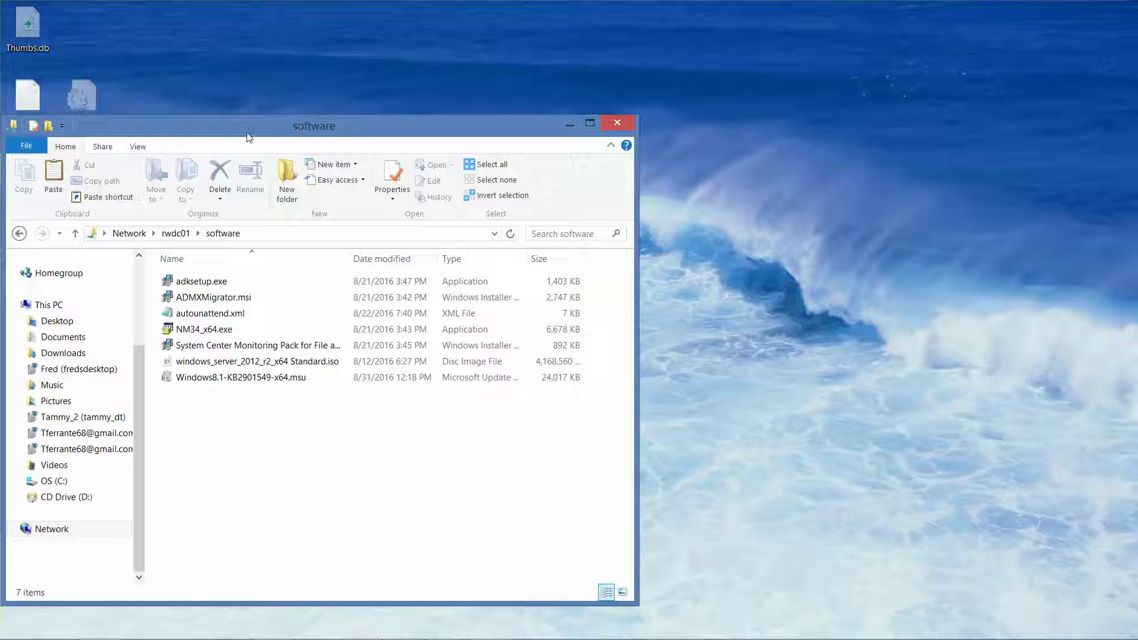
left_click_drag(243, 132, 500, 90)
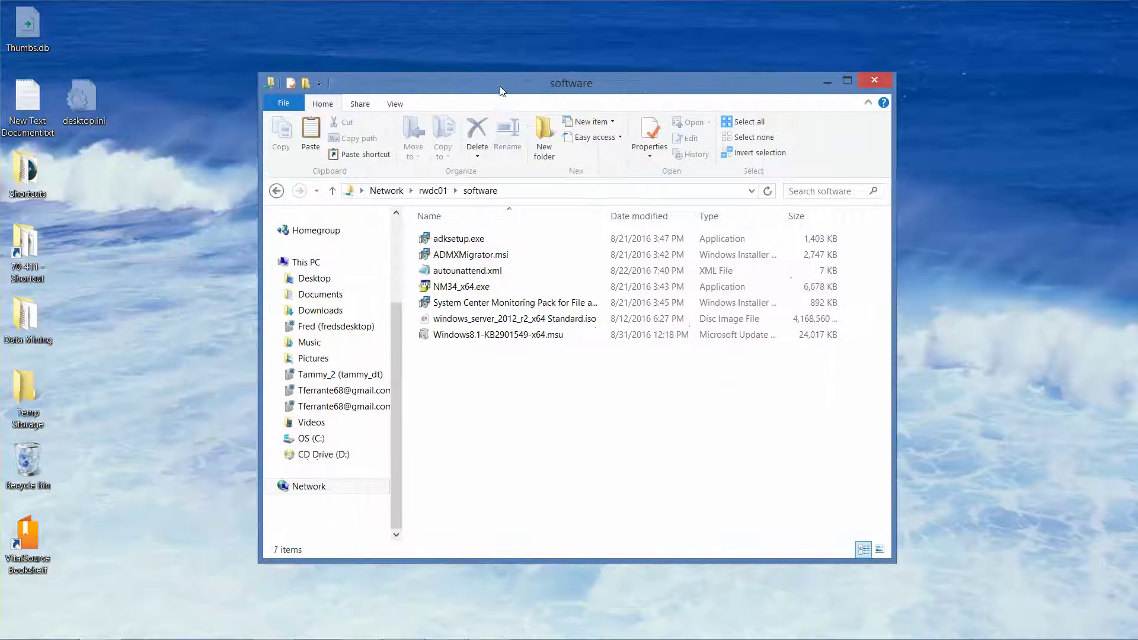
right_click(481, 376)
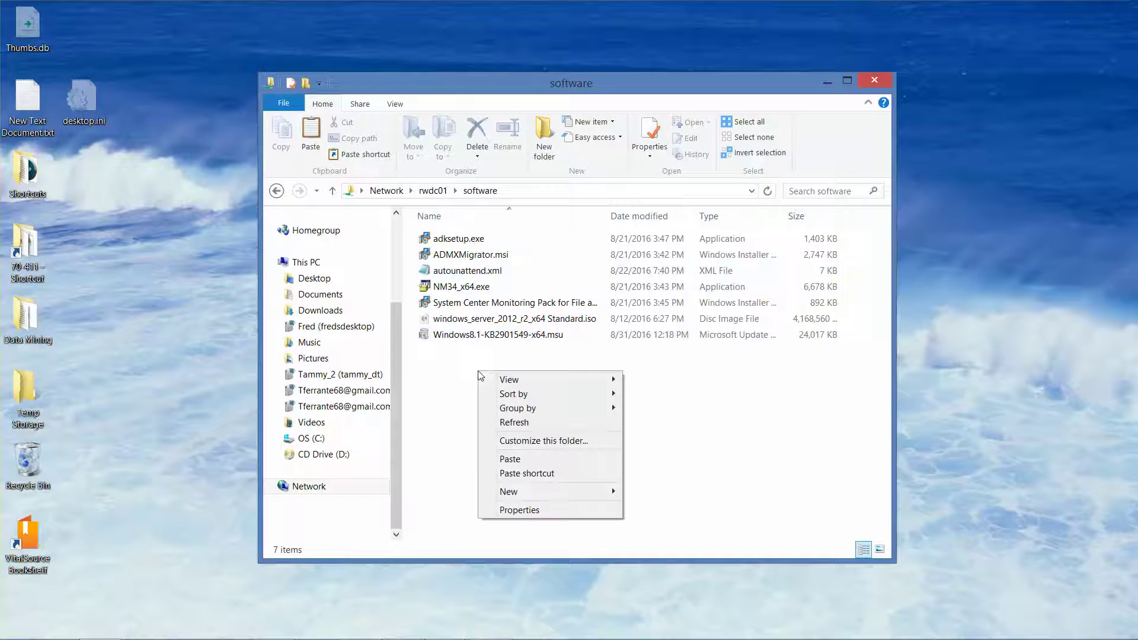
left_click(521, 460)
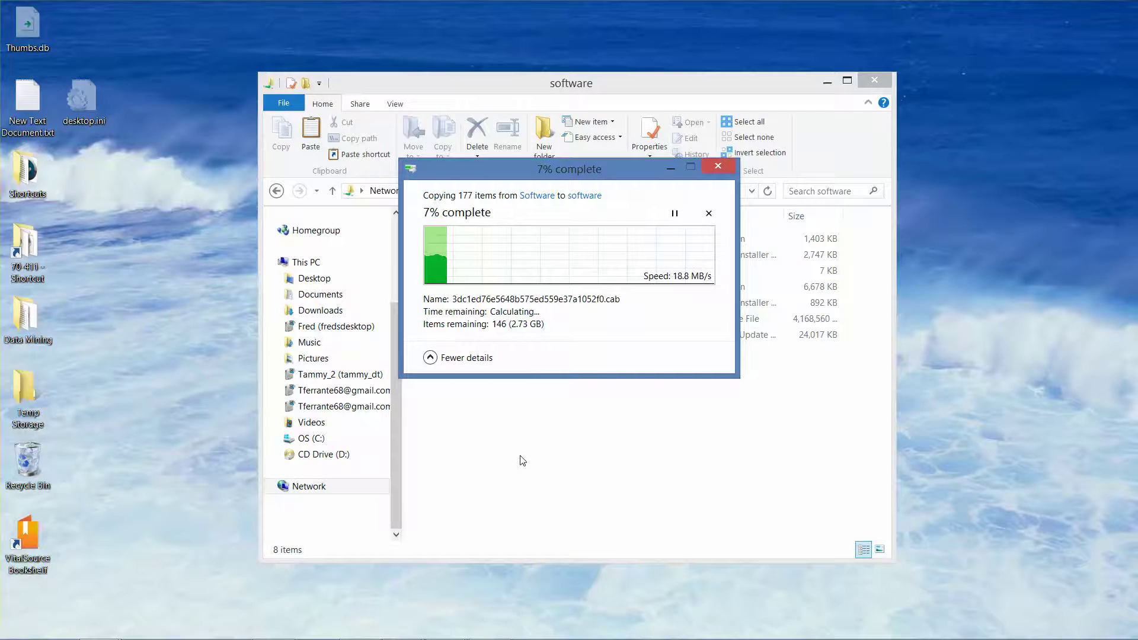
Step: Switch back to the Server01 virtual machine with its C:\Software folder open
mouse_move(452, 629)
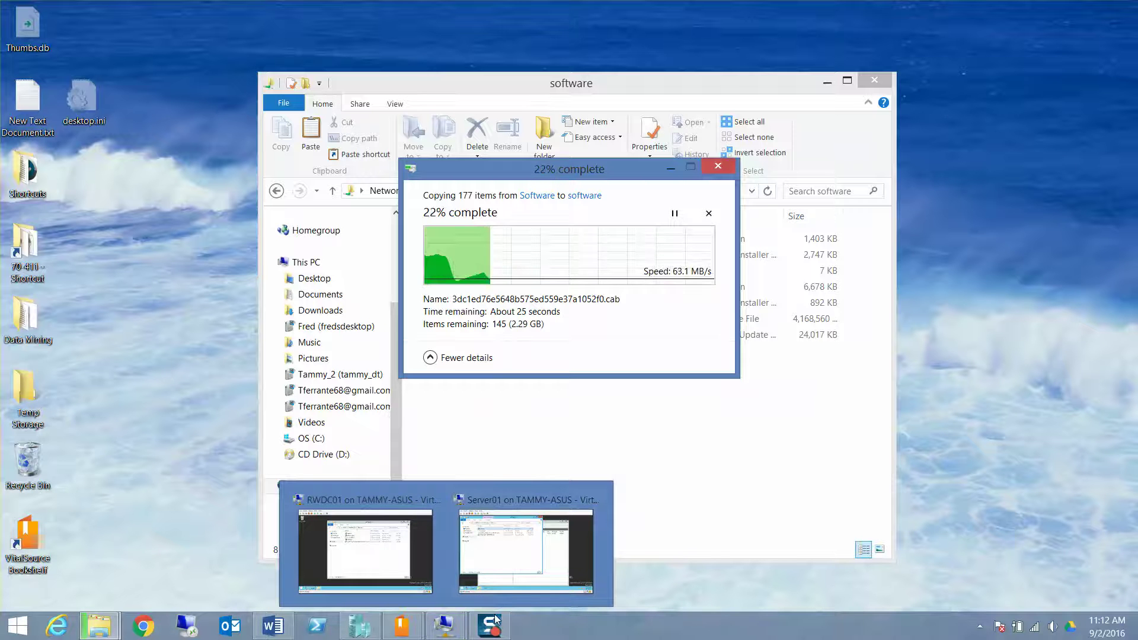
mouse_move(497, 624)
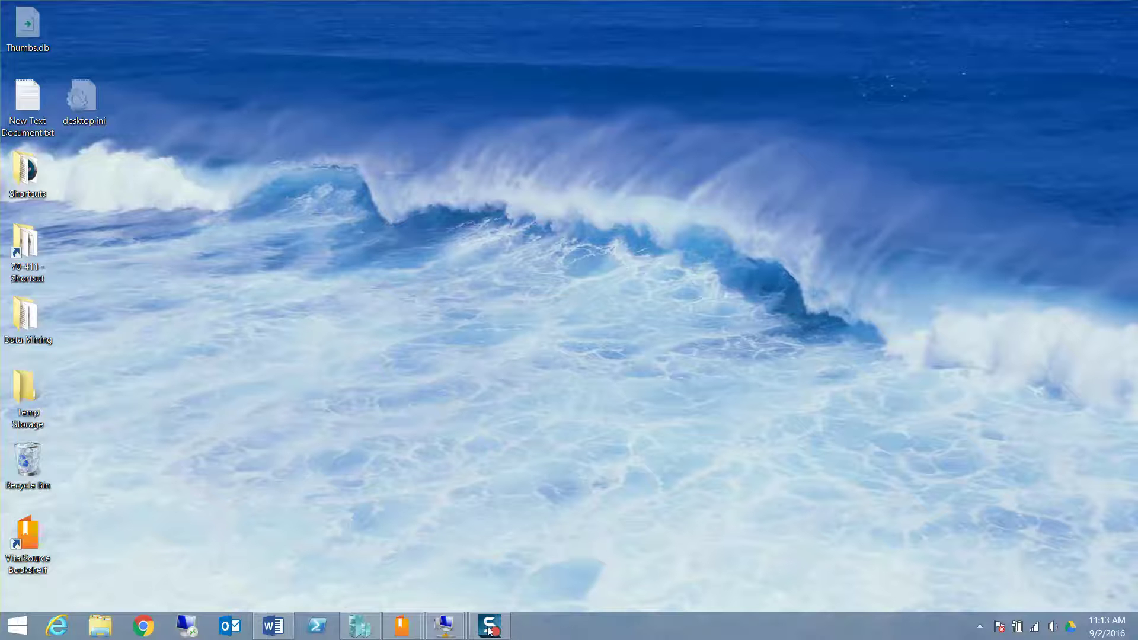
mouse_move(423, 630)
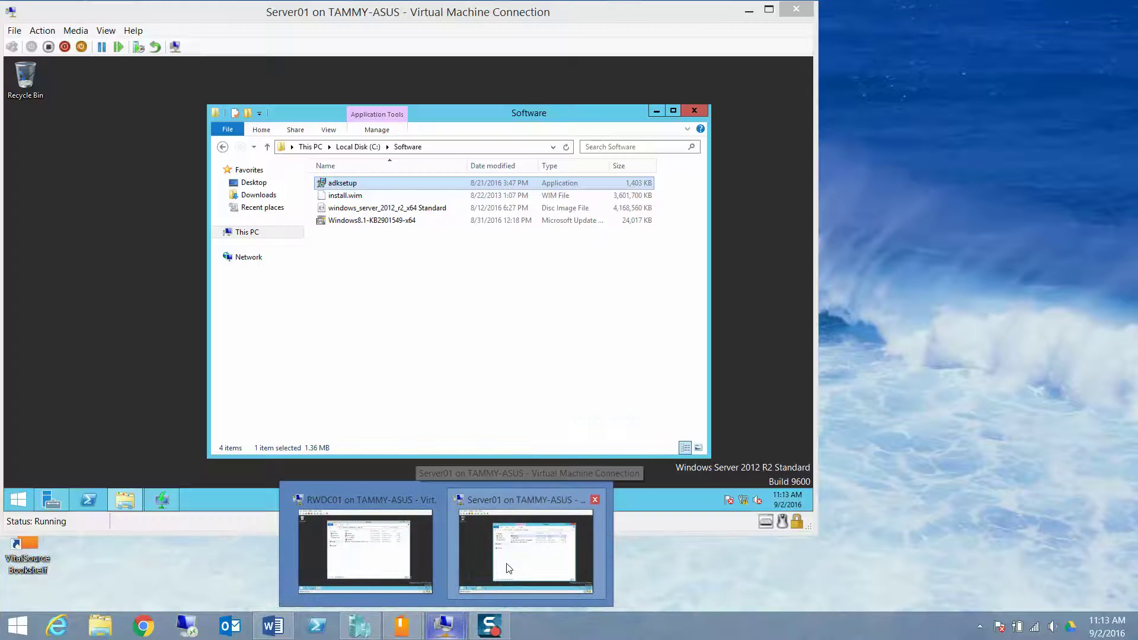
left_click(508, 569)
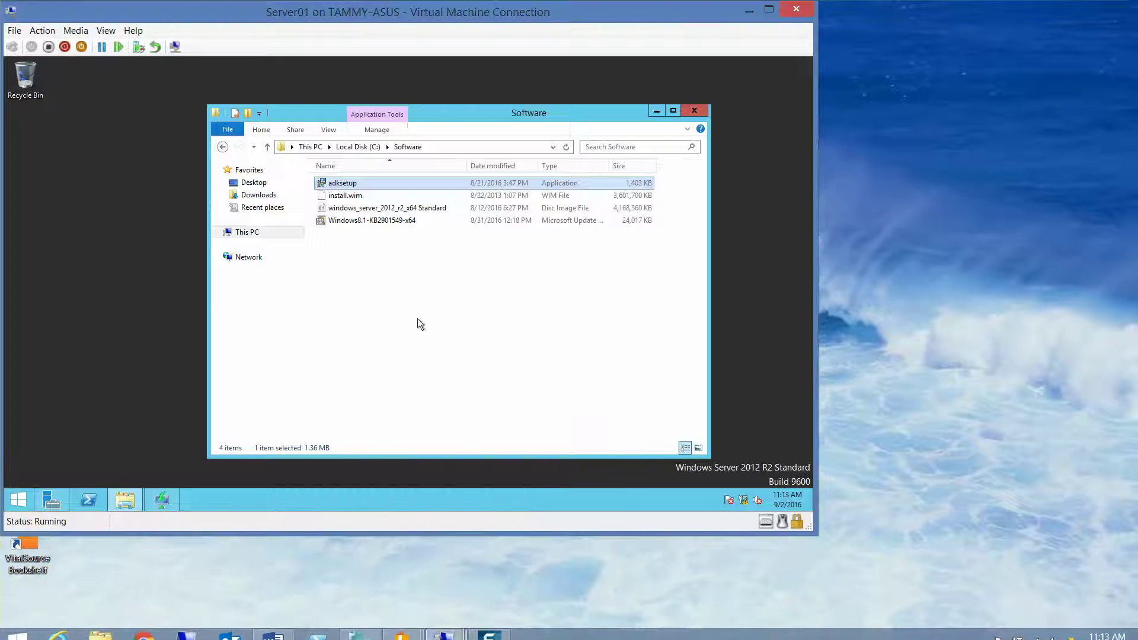
Step: Open the \\rwdc01\software network share in File Explorer on Server01
left_click(240, 261)
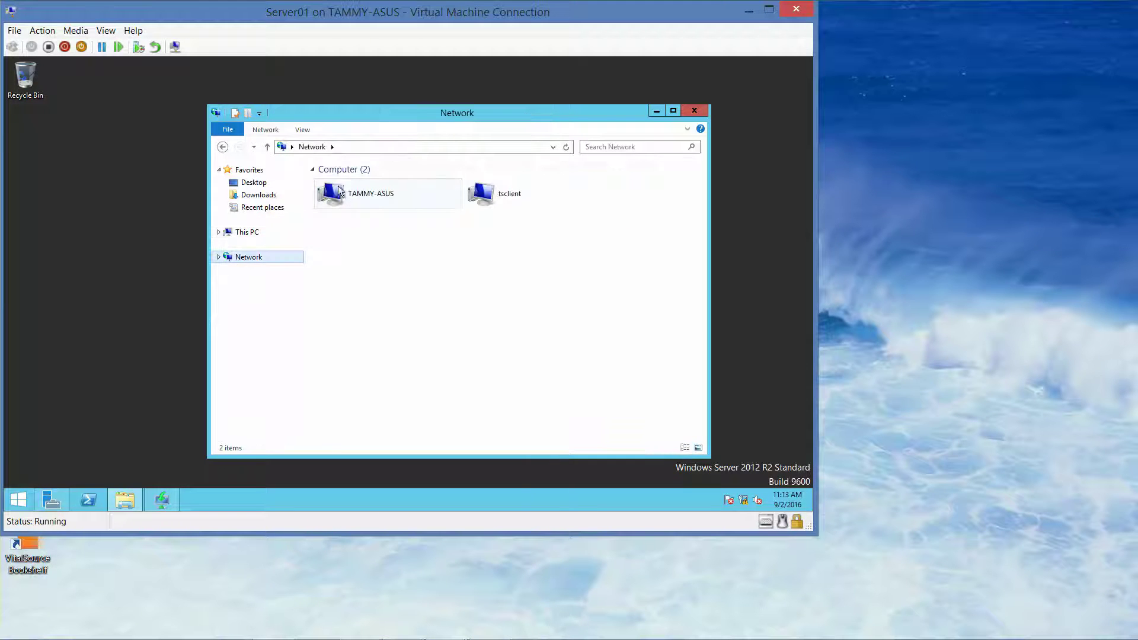
left_click(343, 148)
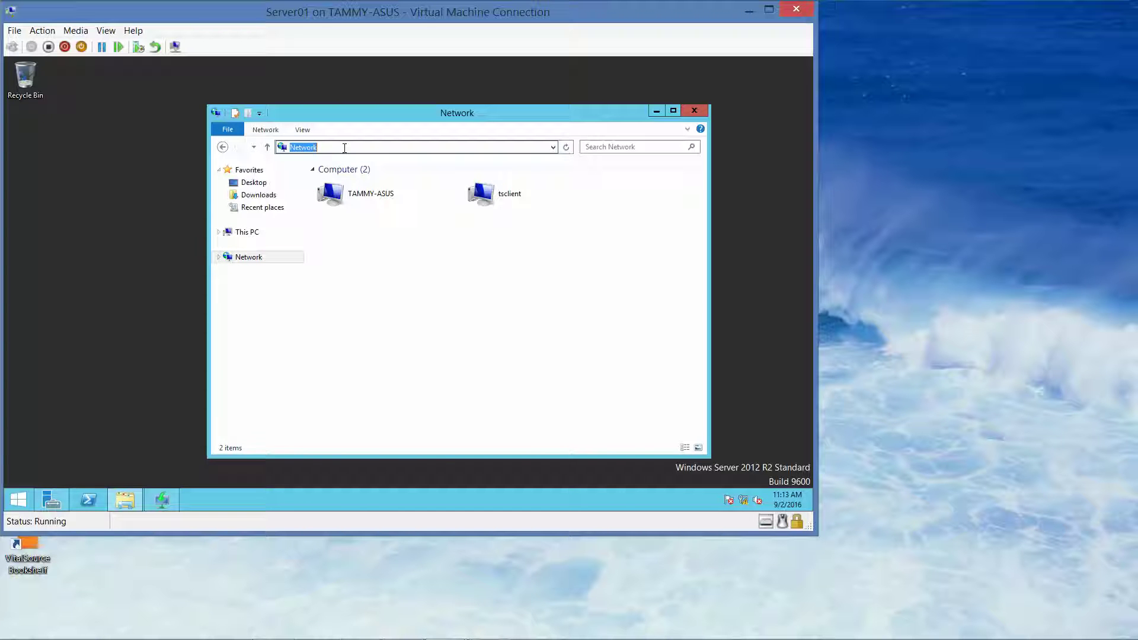
type("\\\\rwdc01")
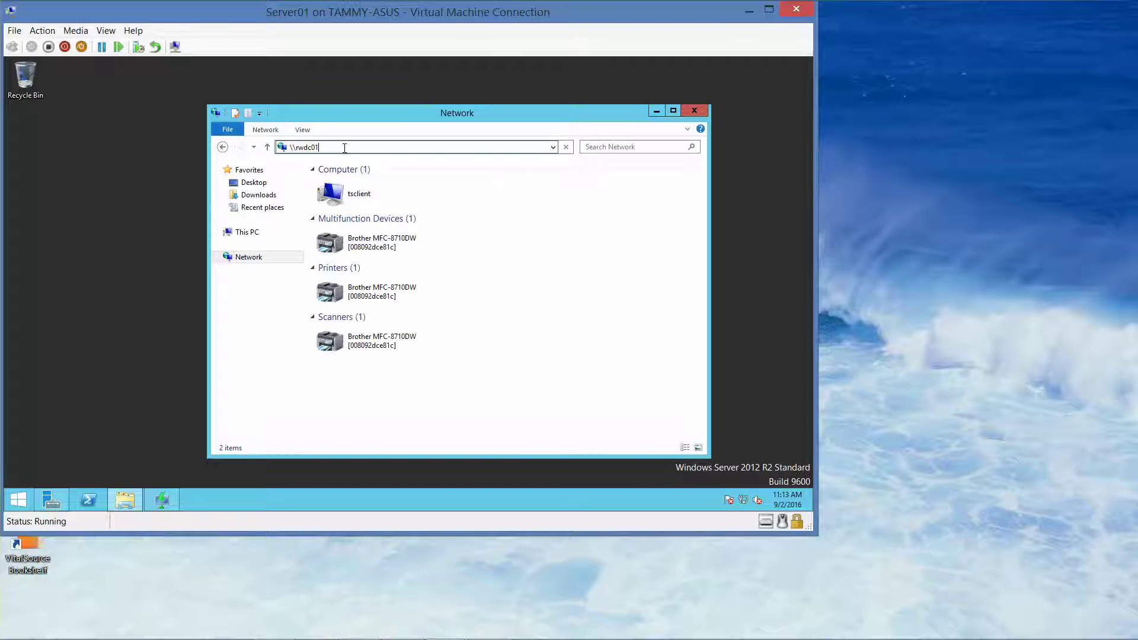
type("\\")
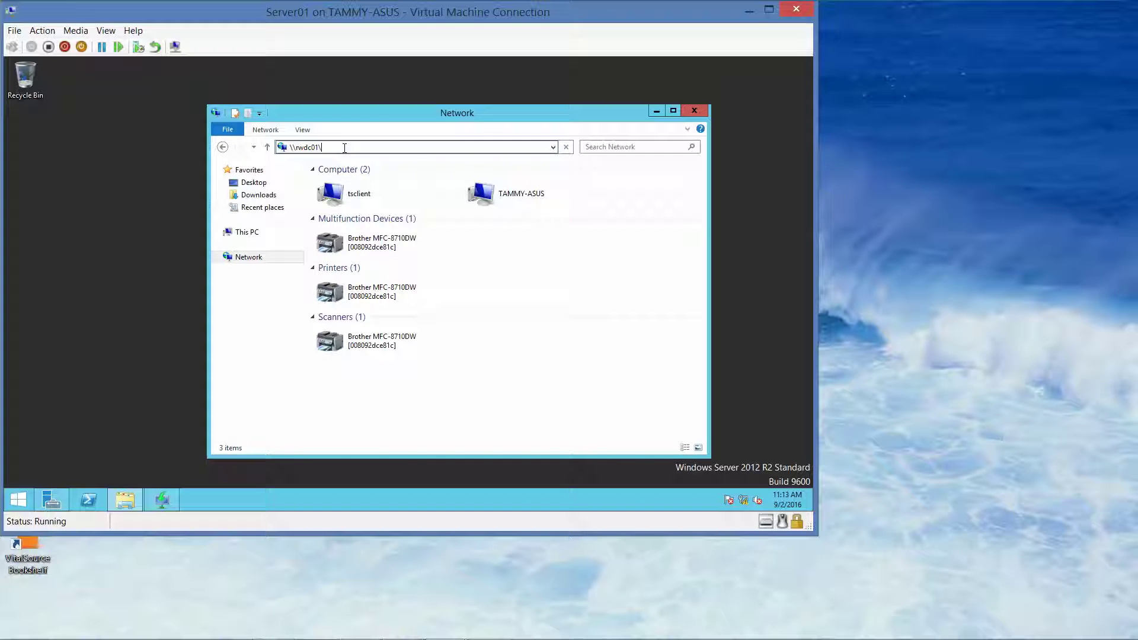
type("software")
key("Return")
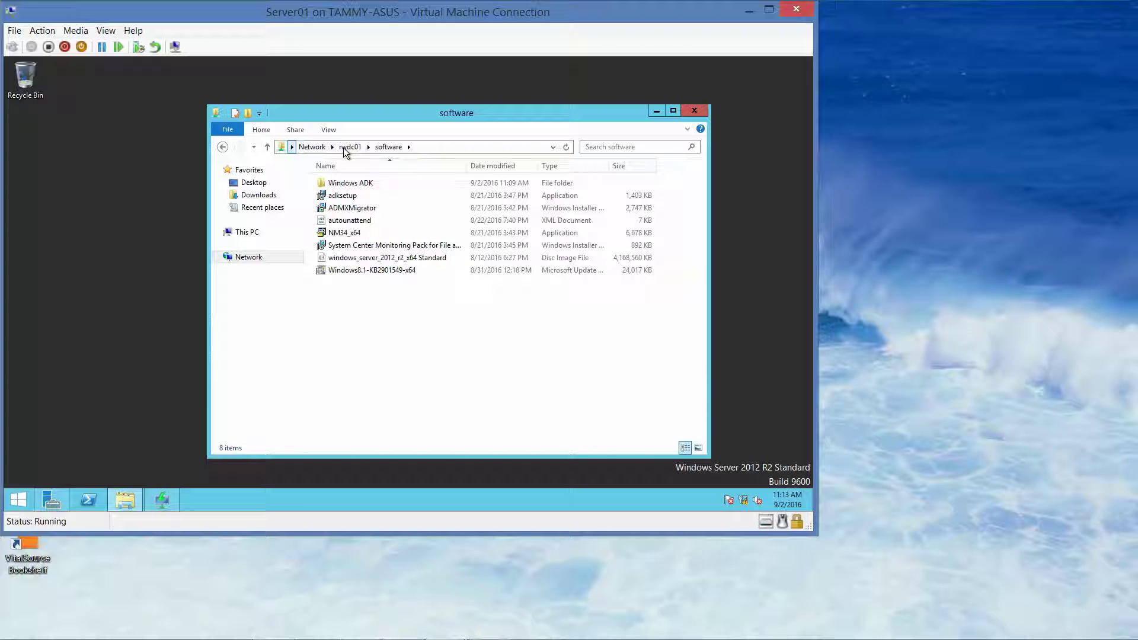
Step: Copy the Windows ADK folder from the network share into C:\Software on Server01
left_click(353, 185)
right_click(354, 186)
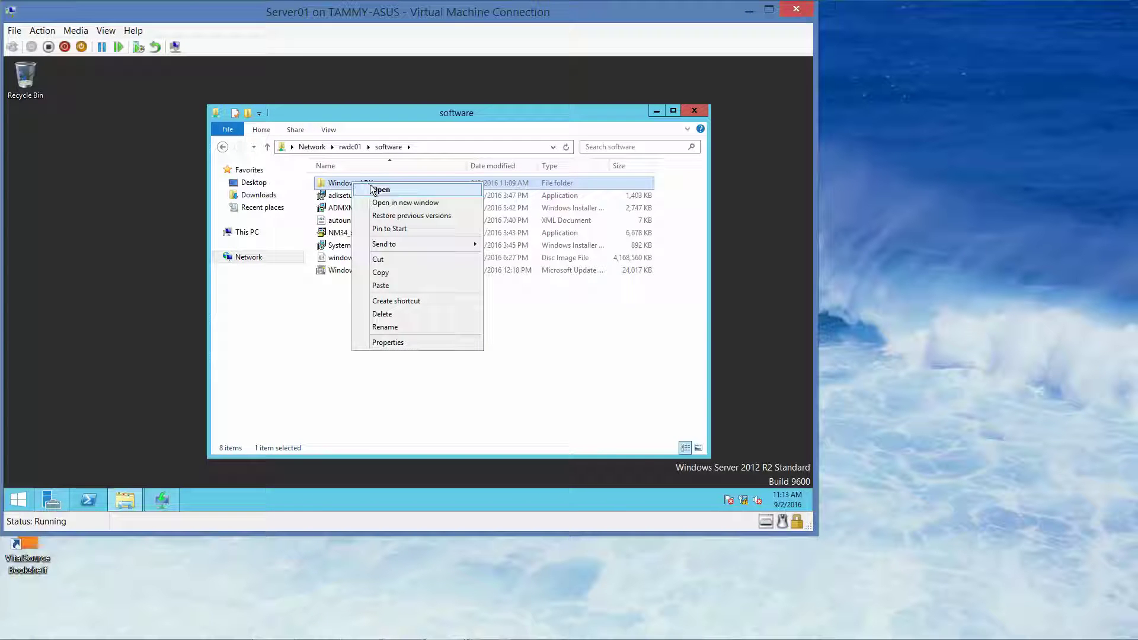
left_click(396, 273)
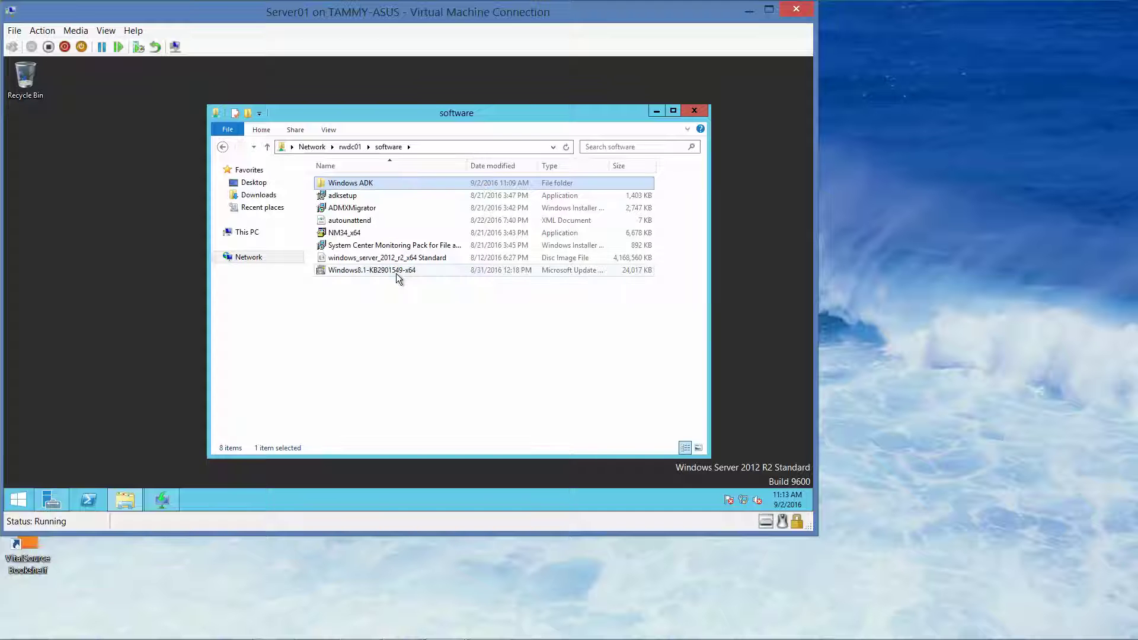
left_click(245, 232)
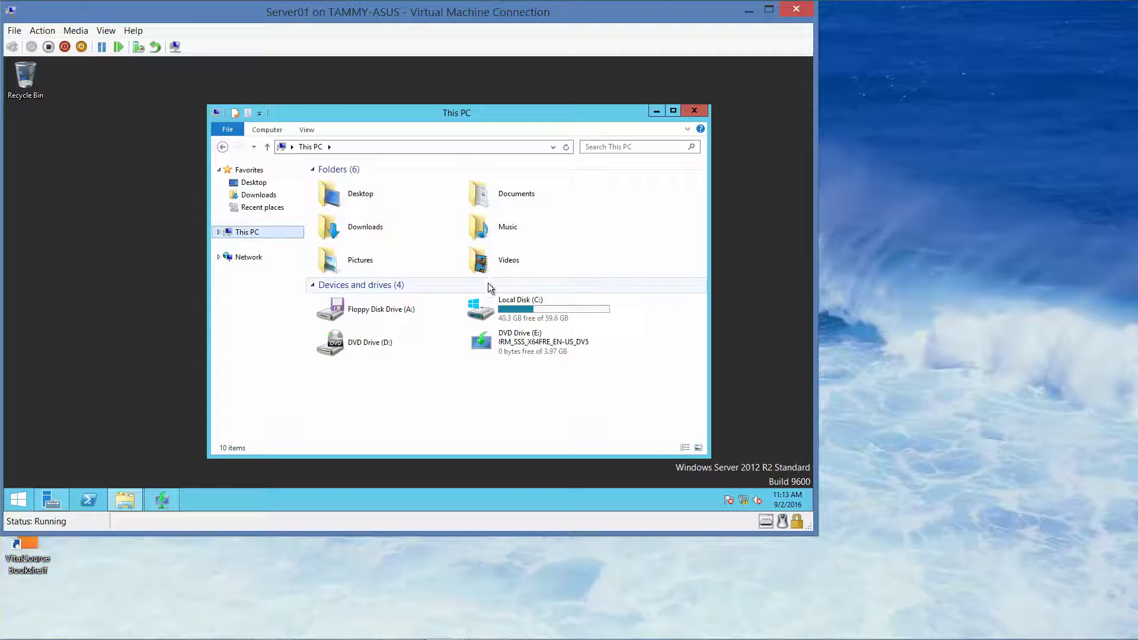
double_click(532, 307)
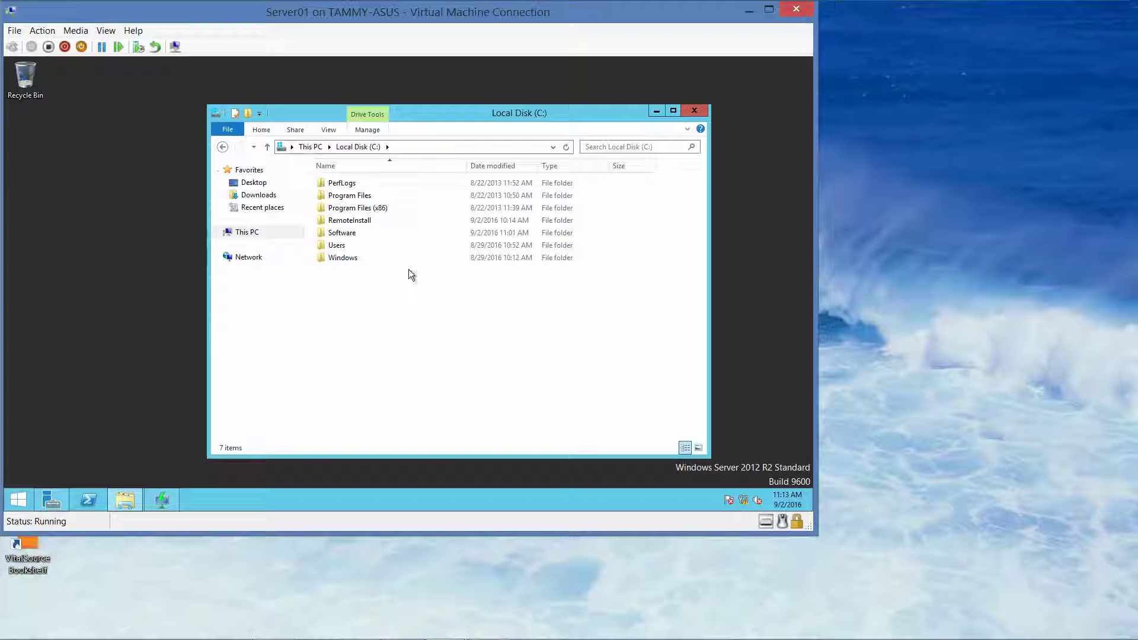
double_click(347, 233)
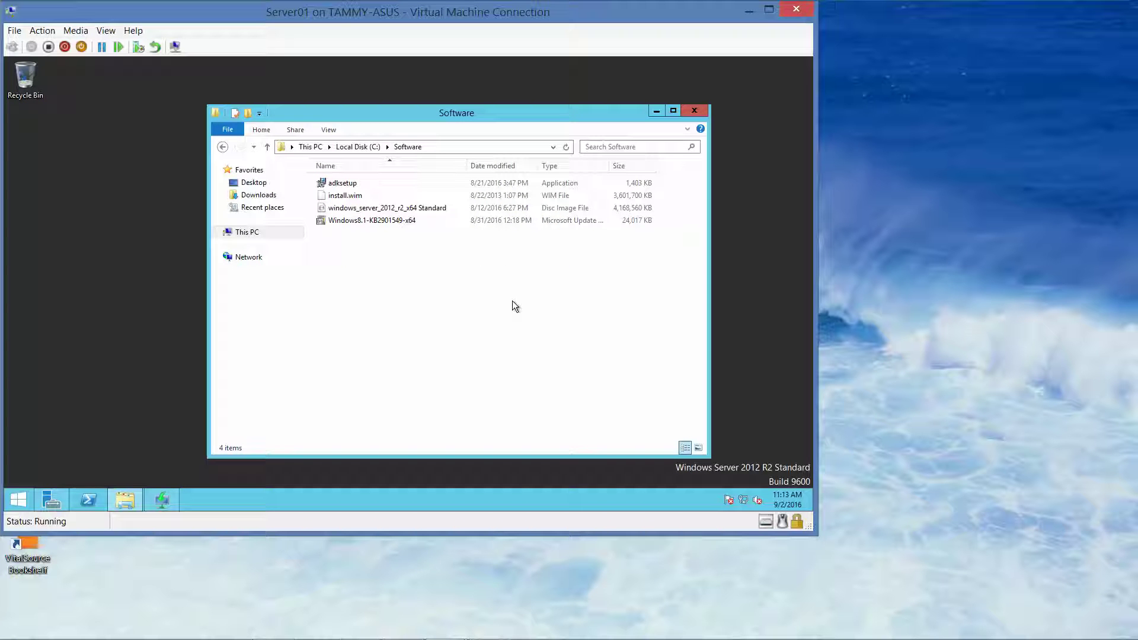
key("ctrl+v")
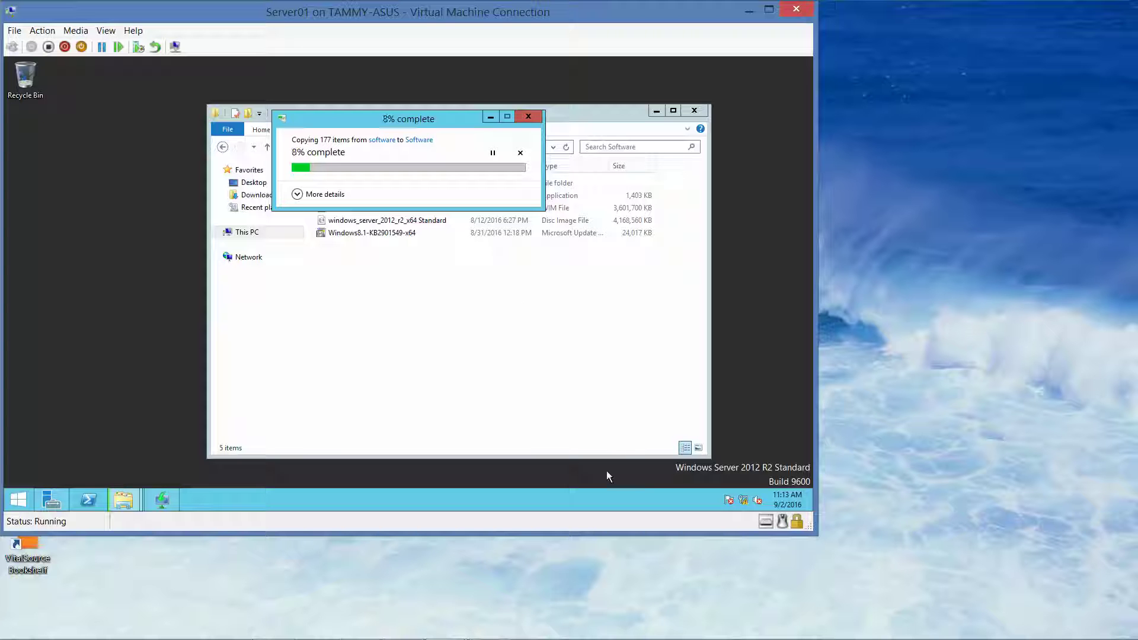
left_click(503, 627)
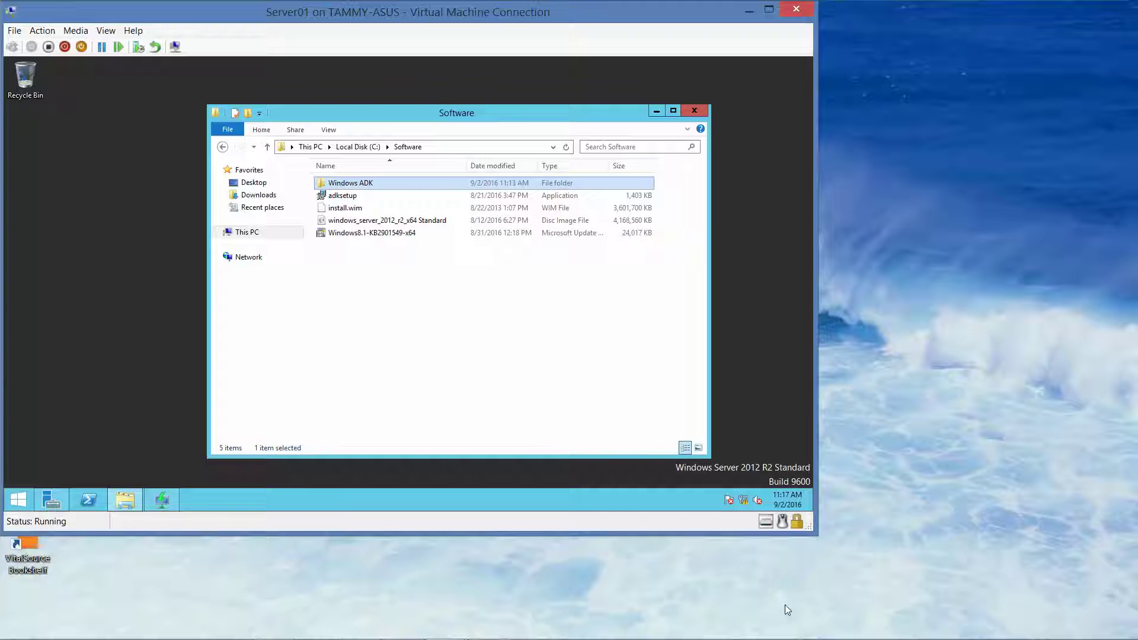
Step: Run adksetup with the default install path on this computer, continue with No for the CEIP, and accept the license agreement
left_click(345, 199)
double_click(345, 197)
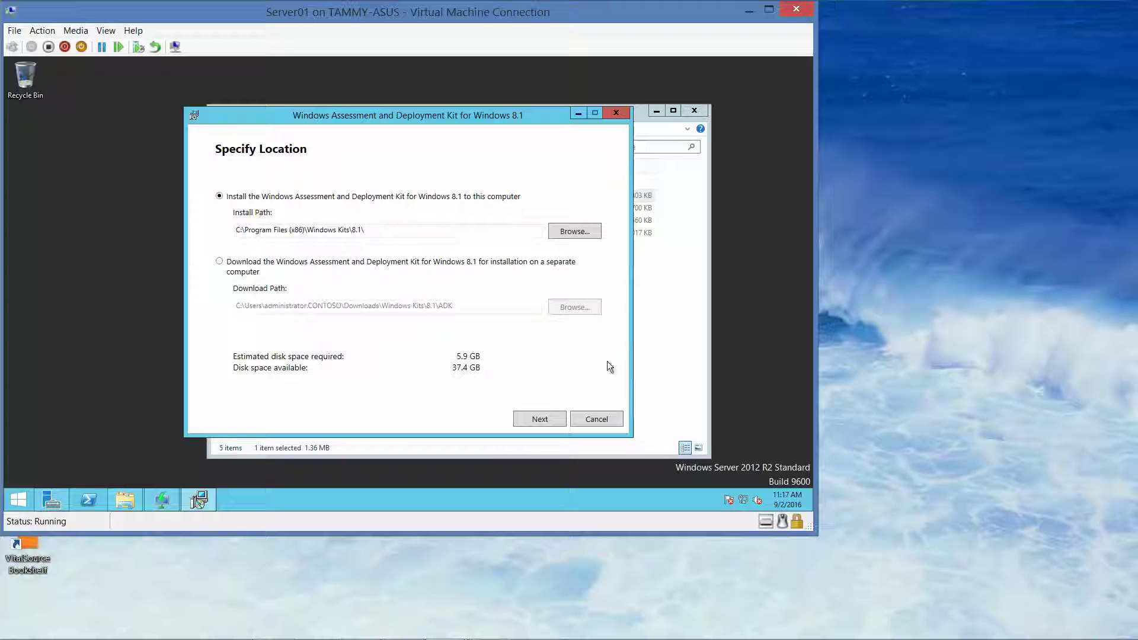
left_click(541, 420)
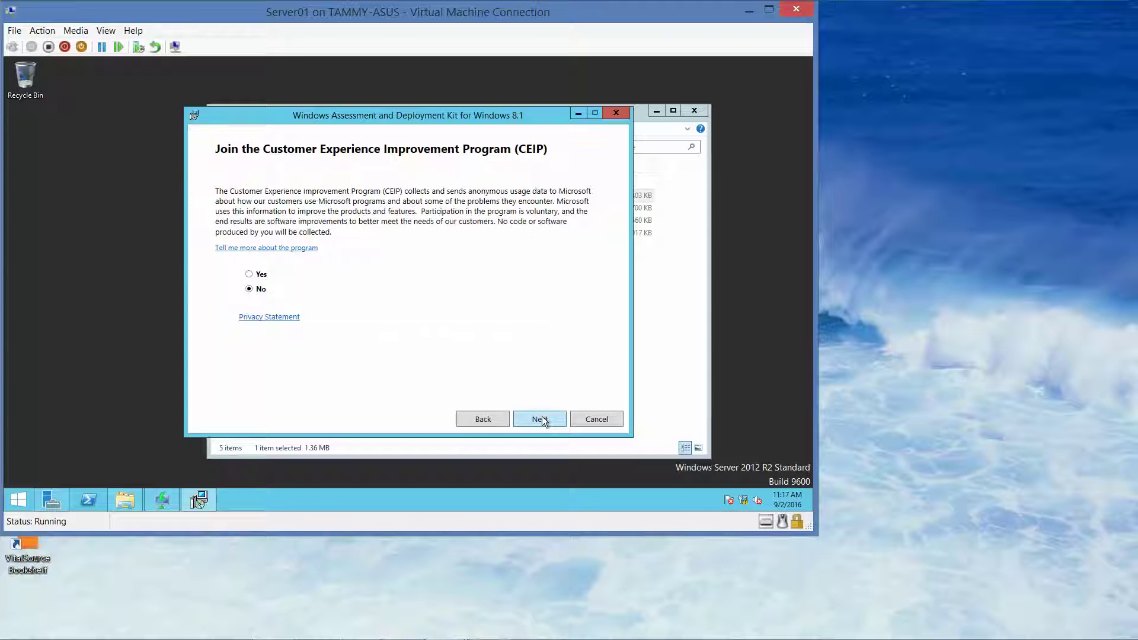
left_click(541, 419)
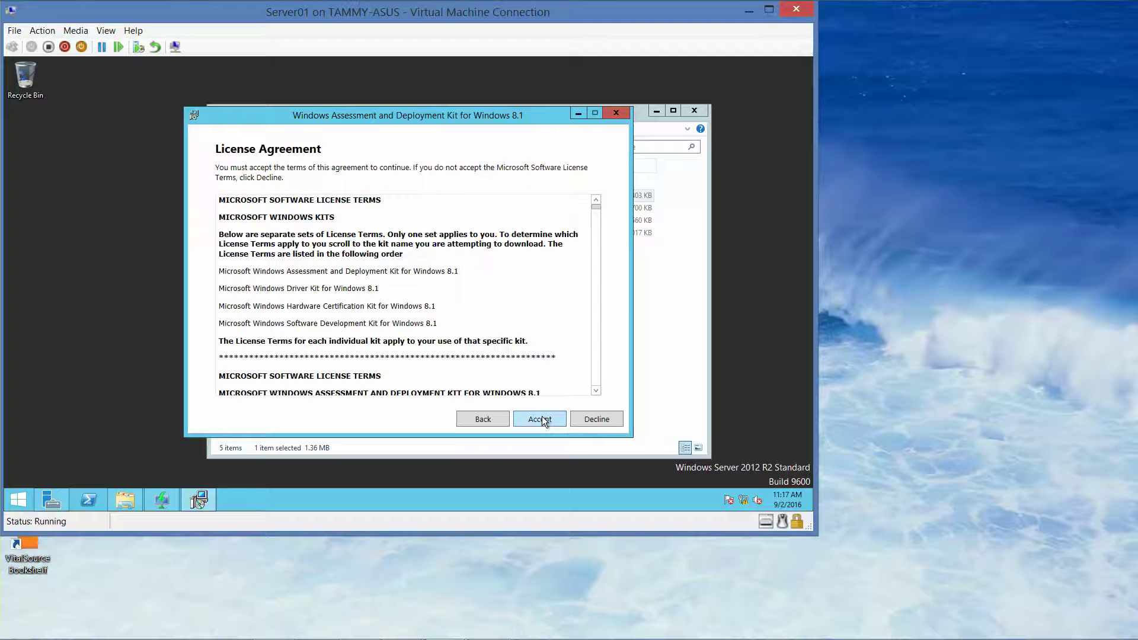
left_click(541, 419)
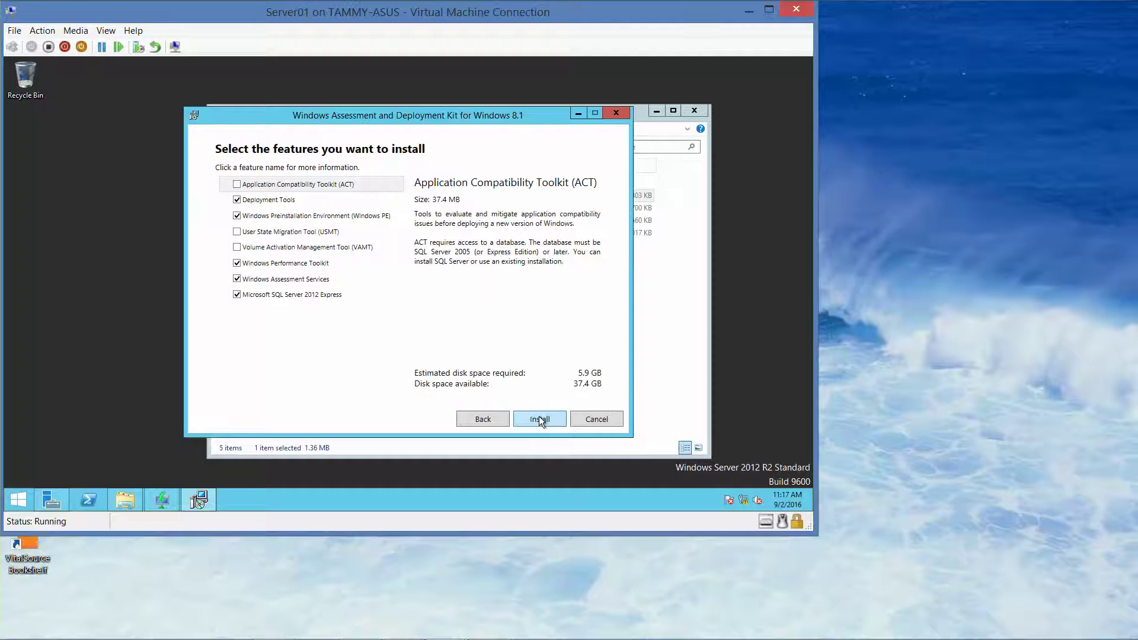
Step: Exclude Windows Performance Toolkit and Windows Assessment Services from the selected features and start the installation
left_click(237, 264)
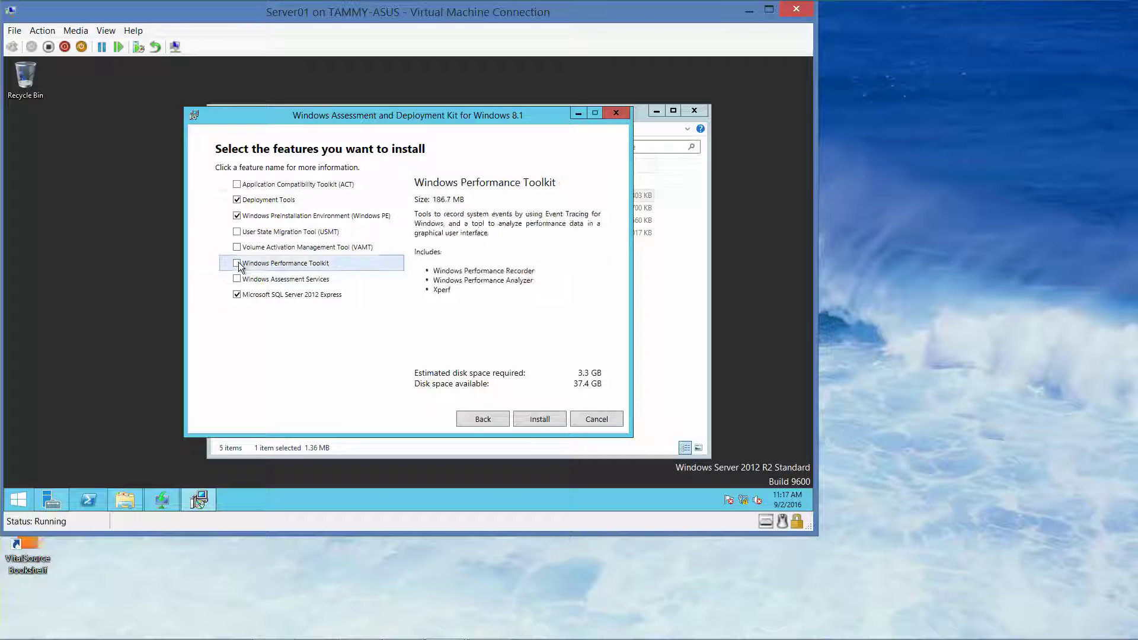
left_click(237, 279)
left_click(244, 295)
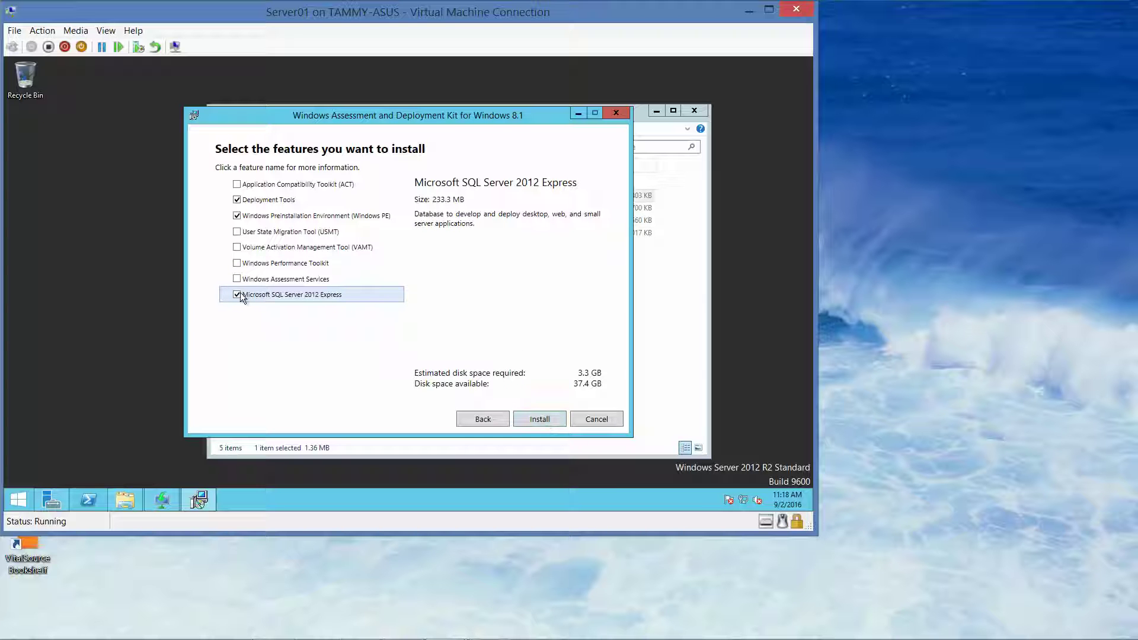
left_click(536, 418)
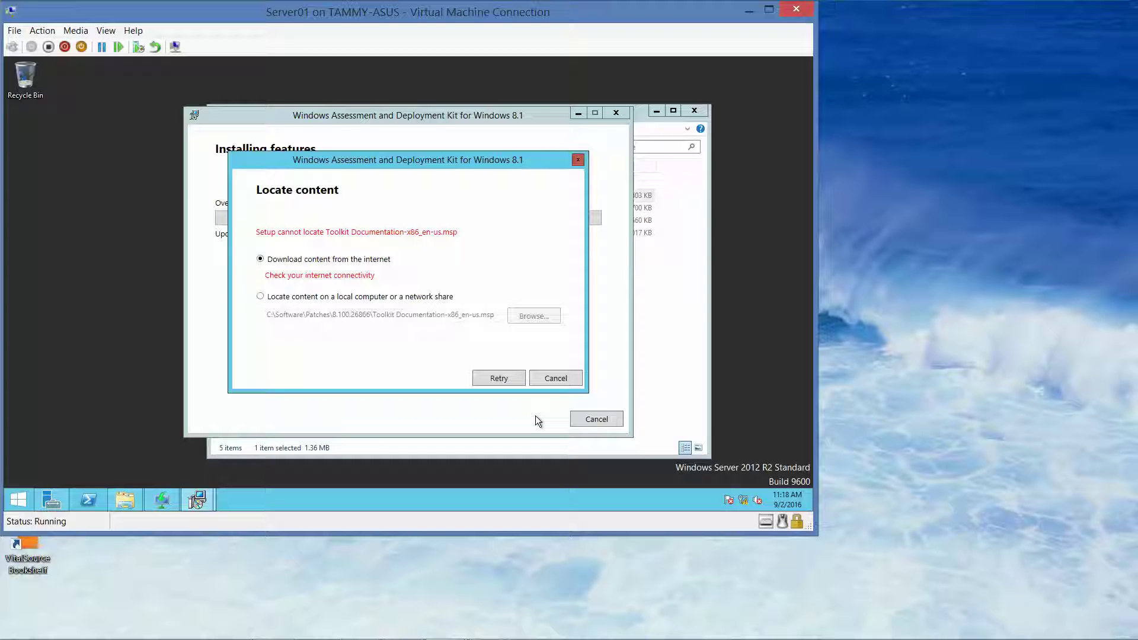
Step: Choose to locate the missing content on a local computer or network share and browse to C:\Software\Windows ADK
left_click(261, 296)
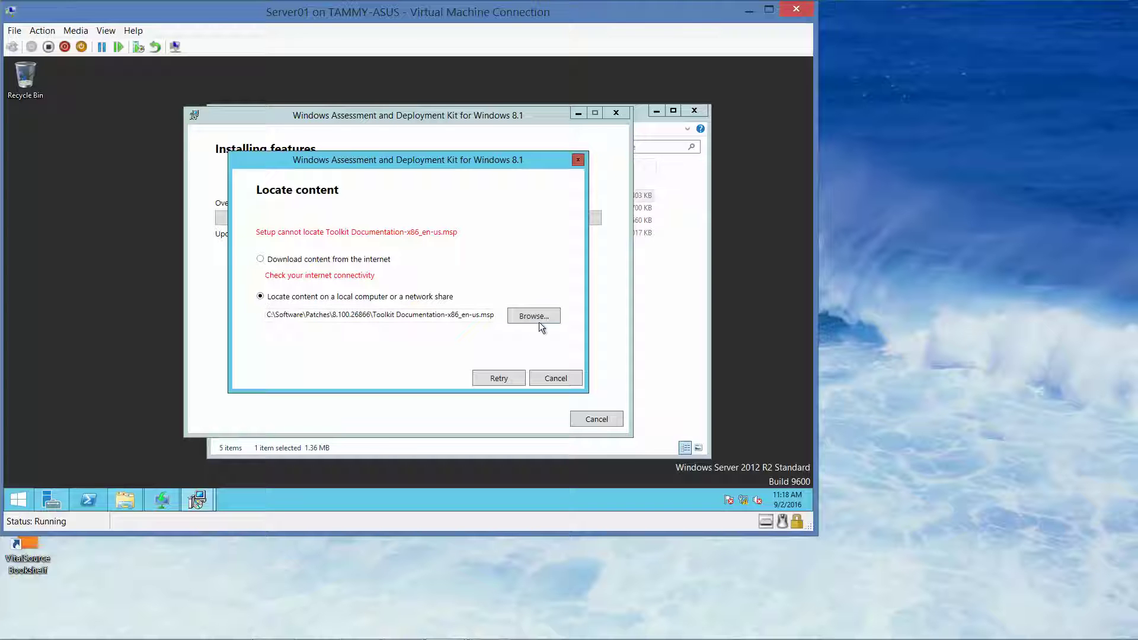
left_click(316, 322)
left_click(527, 317)
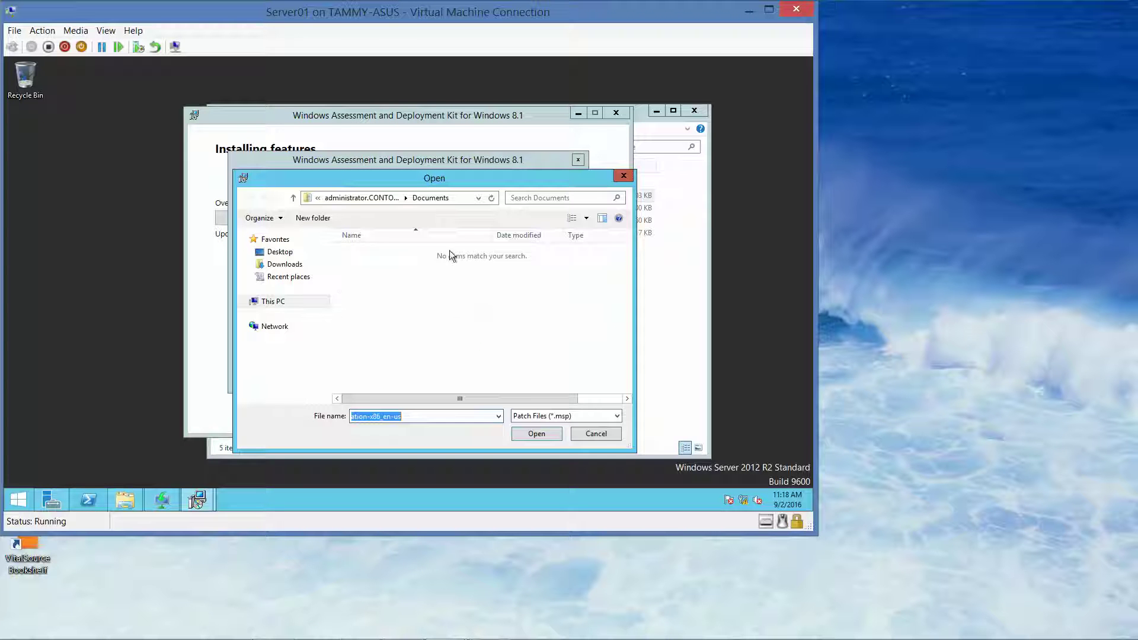
left_click(280, 303)
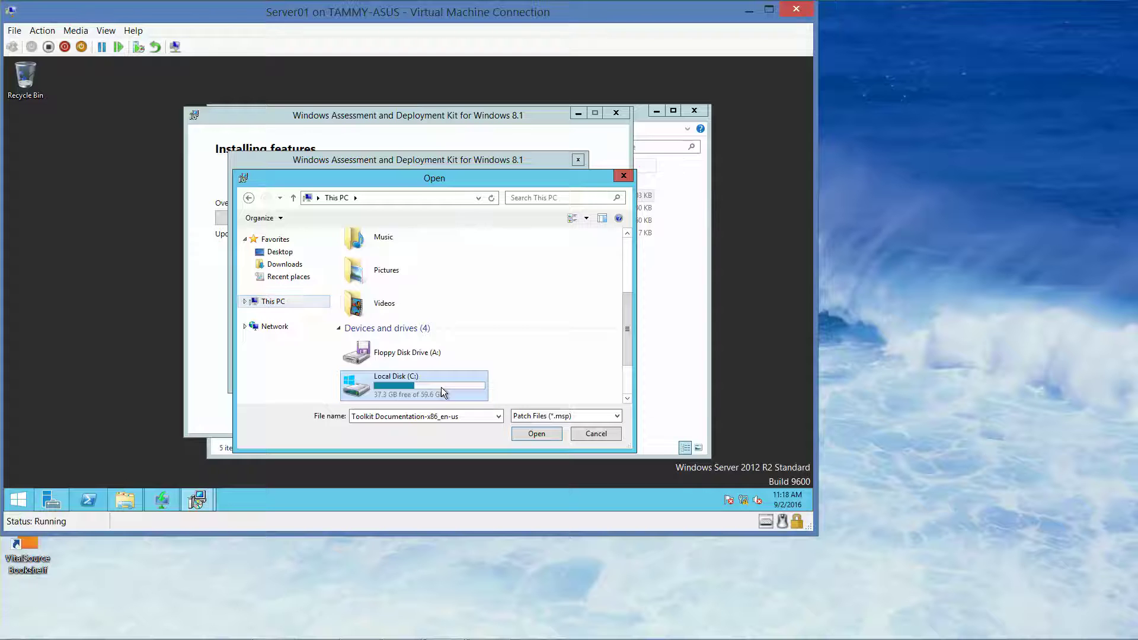
double_click(441, 387)
double_click(397, 304)
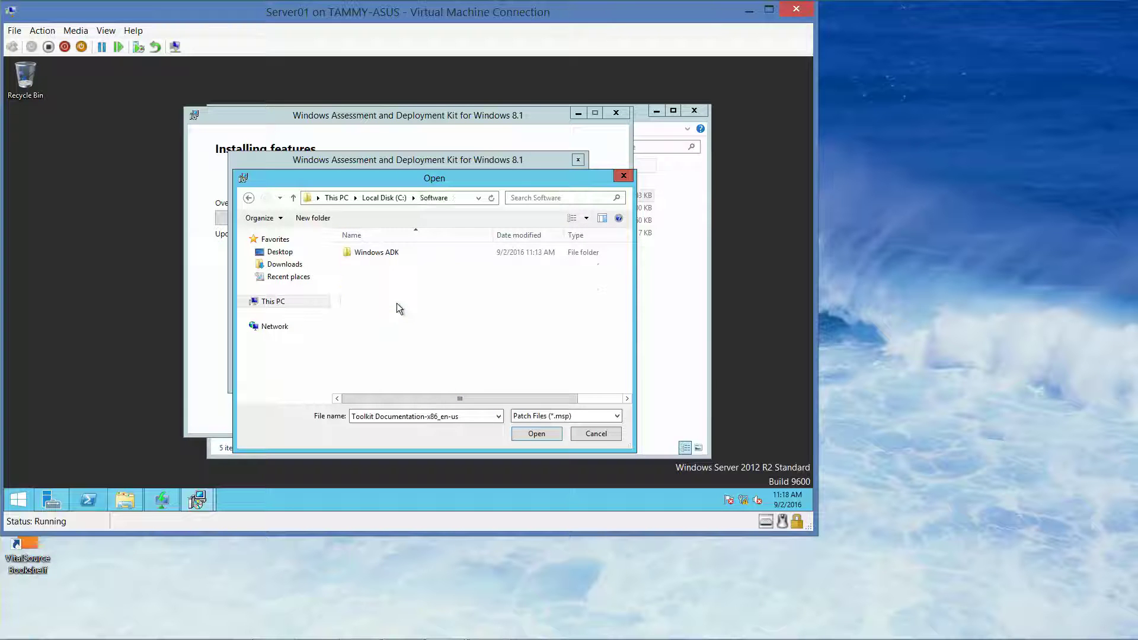
left_click(389, 252)
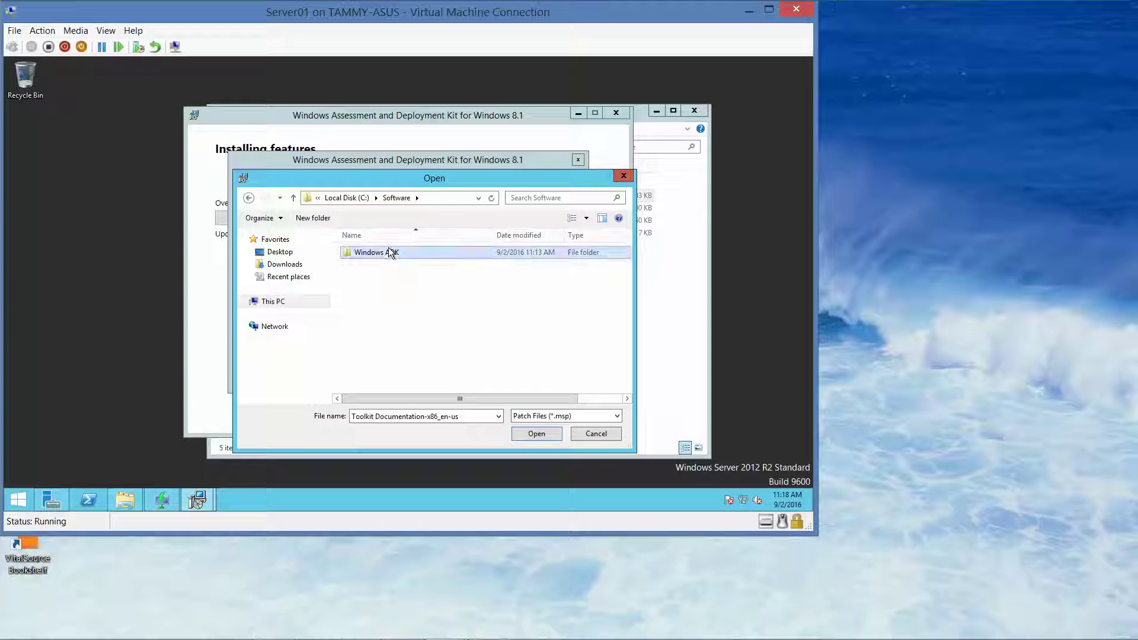
left_click(536, 433)
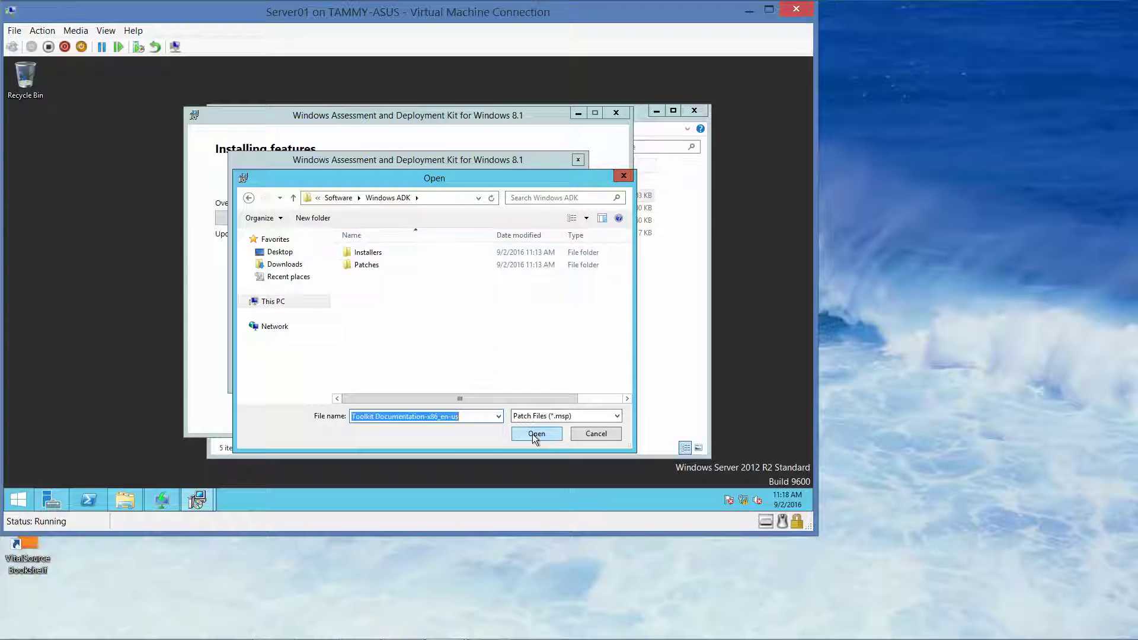
Step: Choose the Toolkit Documentation-x86_en-us patch file in Patches\8.100.26866 as the content source and retry the installation
left_click(368, 265)
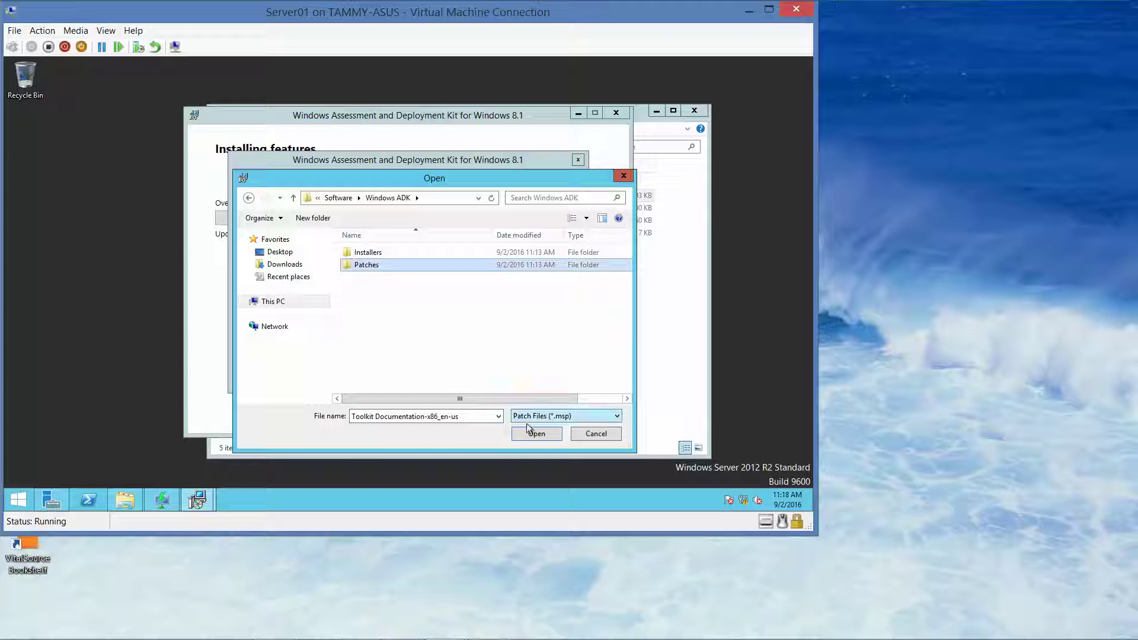
left_click(545, 436)
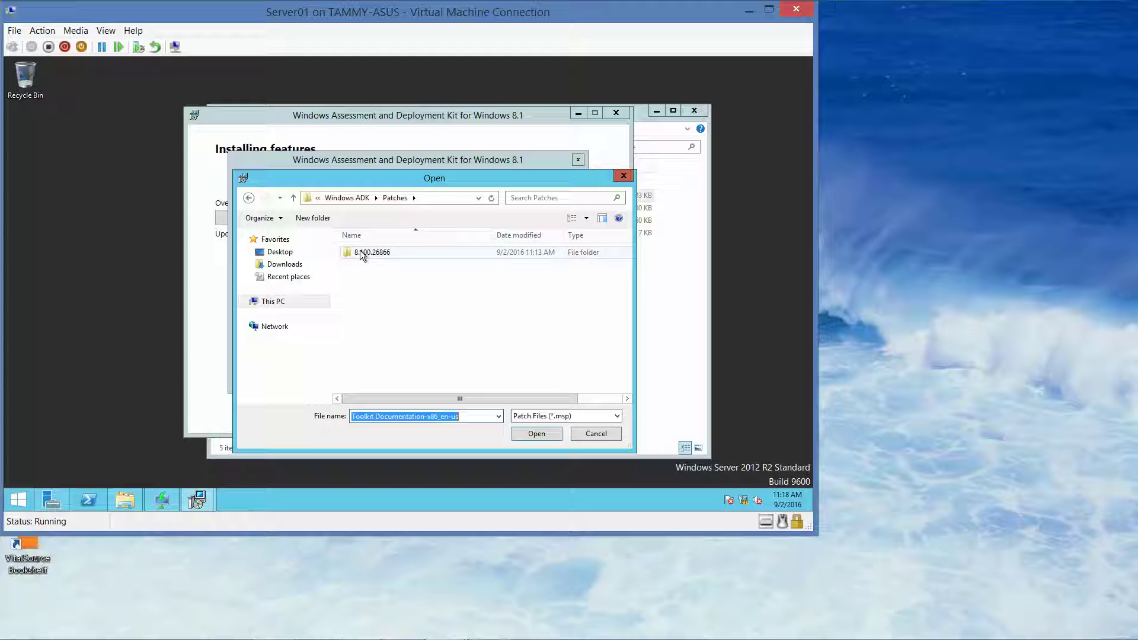
double_click(361, 255)
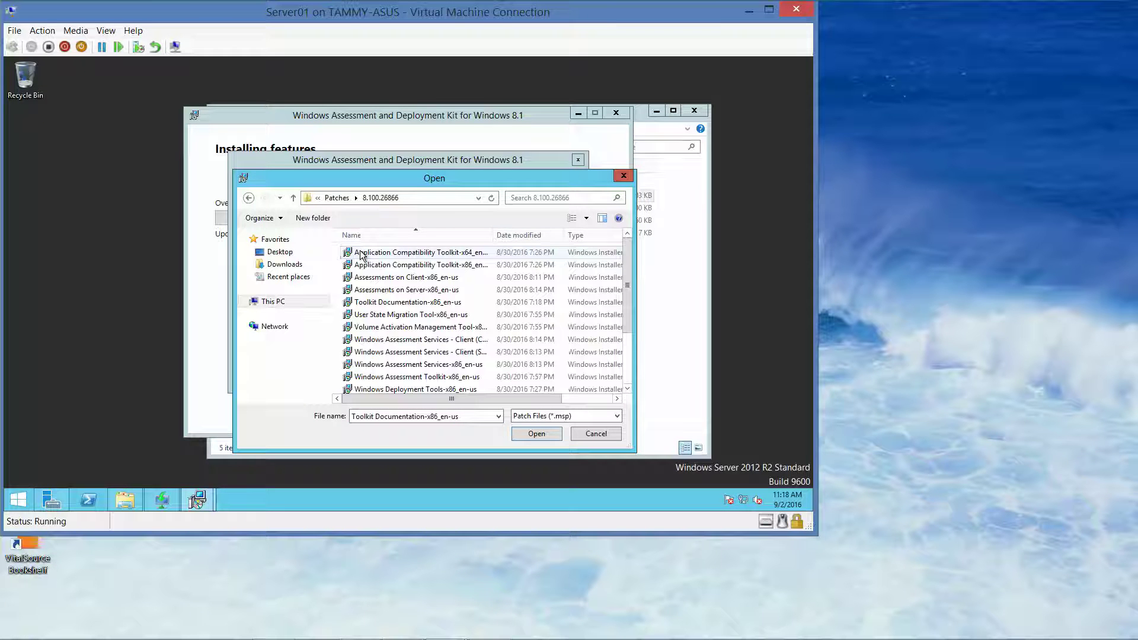
left_click(553, 435)
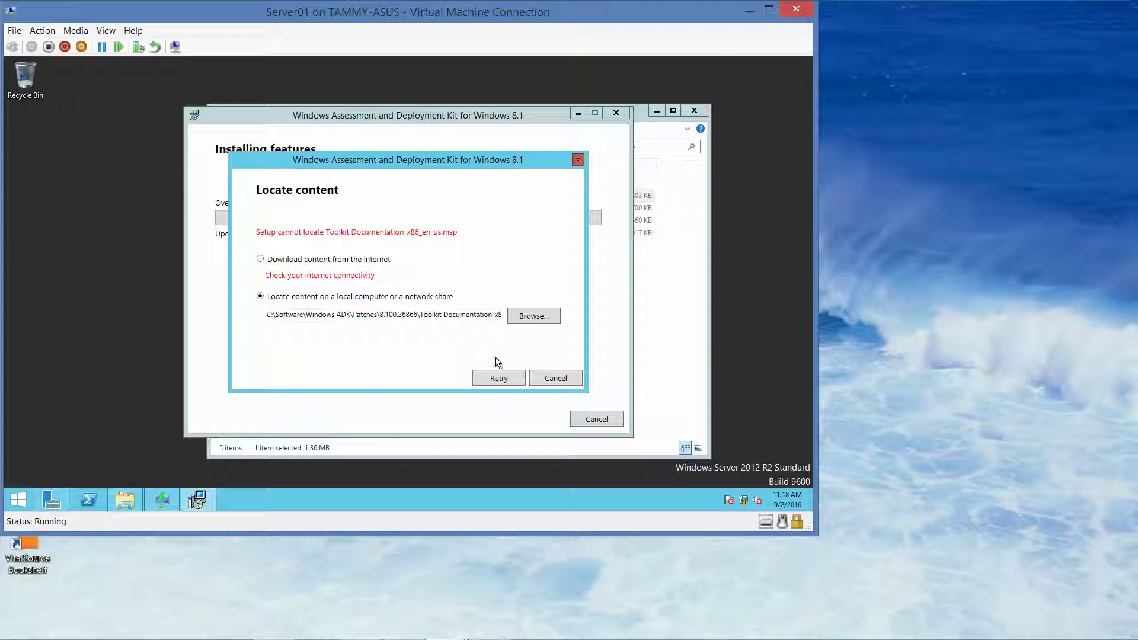
left_click(497, 379)
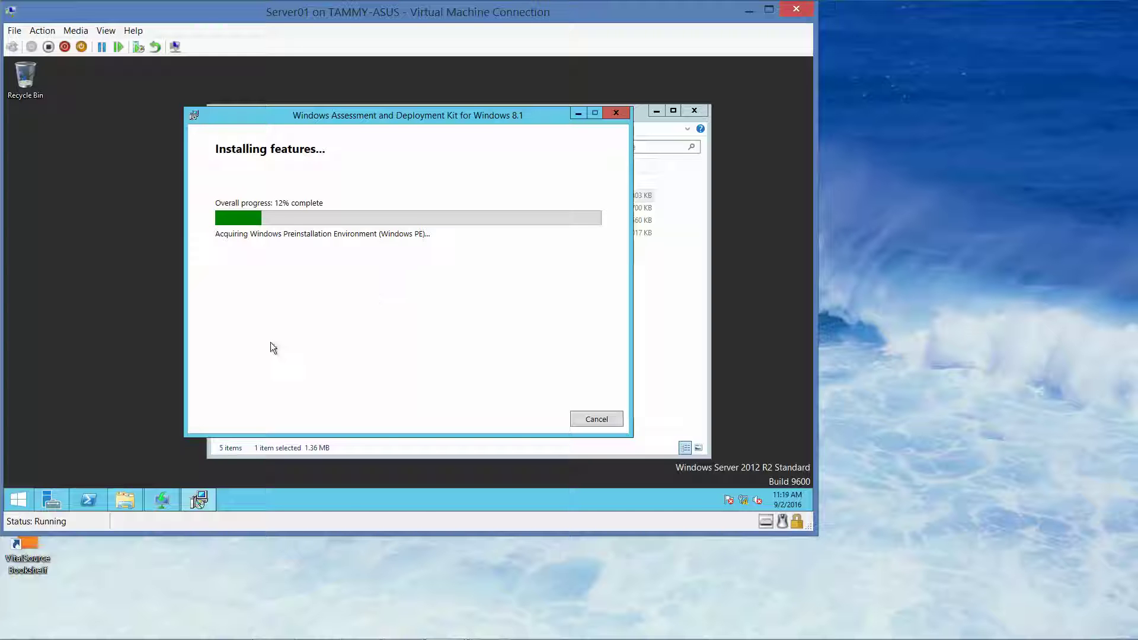
Step: Create a new folder named DistFold in the root of Local Disk (C:)
left_click(126, 499)
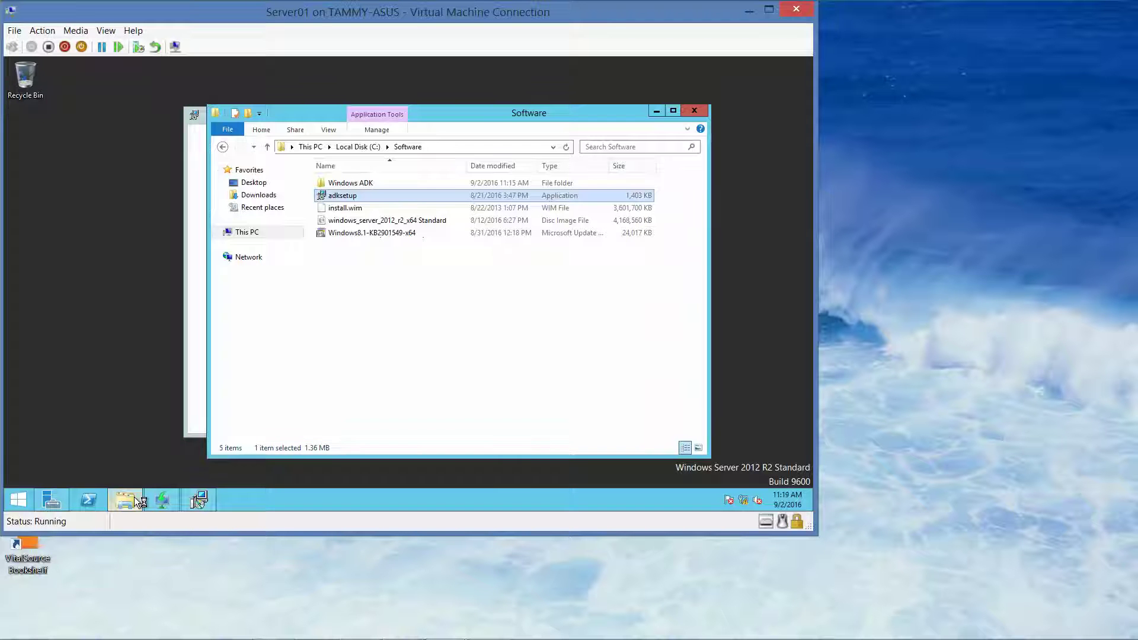
left_click(358, 147)
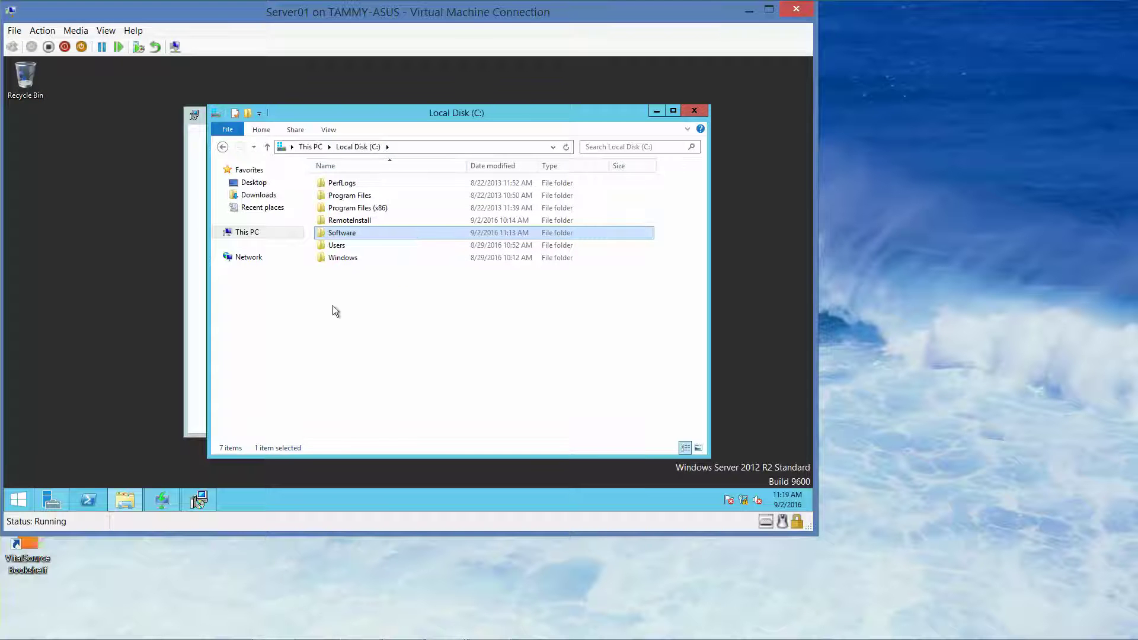
left_click(358, 299)
right_click(358, 300)
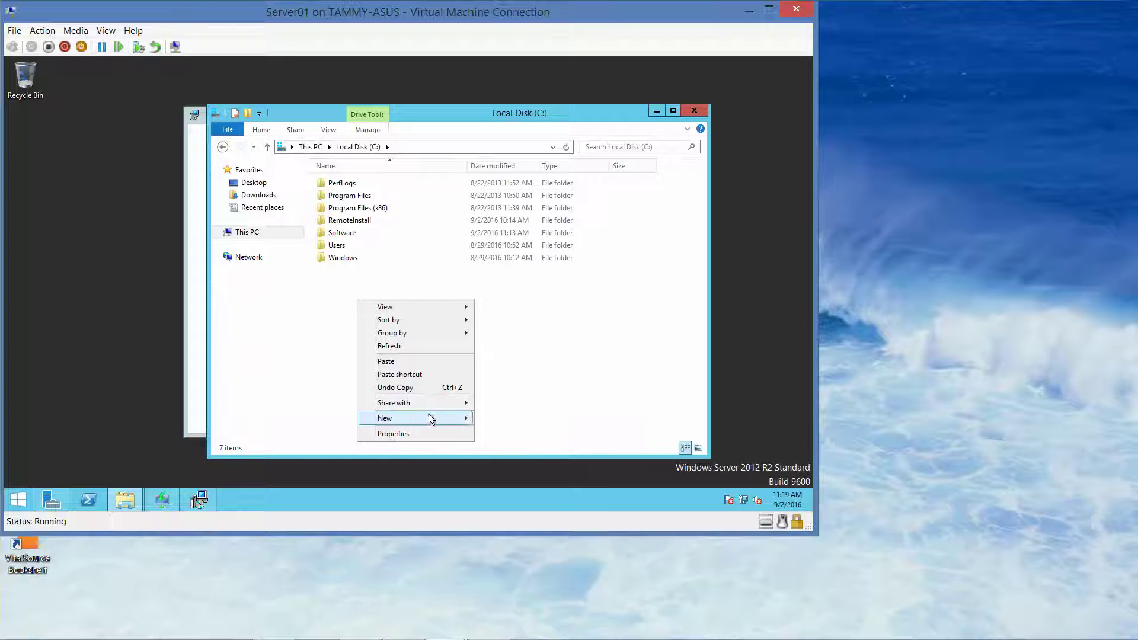
mouse_move(452, 419)
left_click(500, 419)
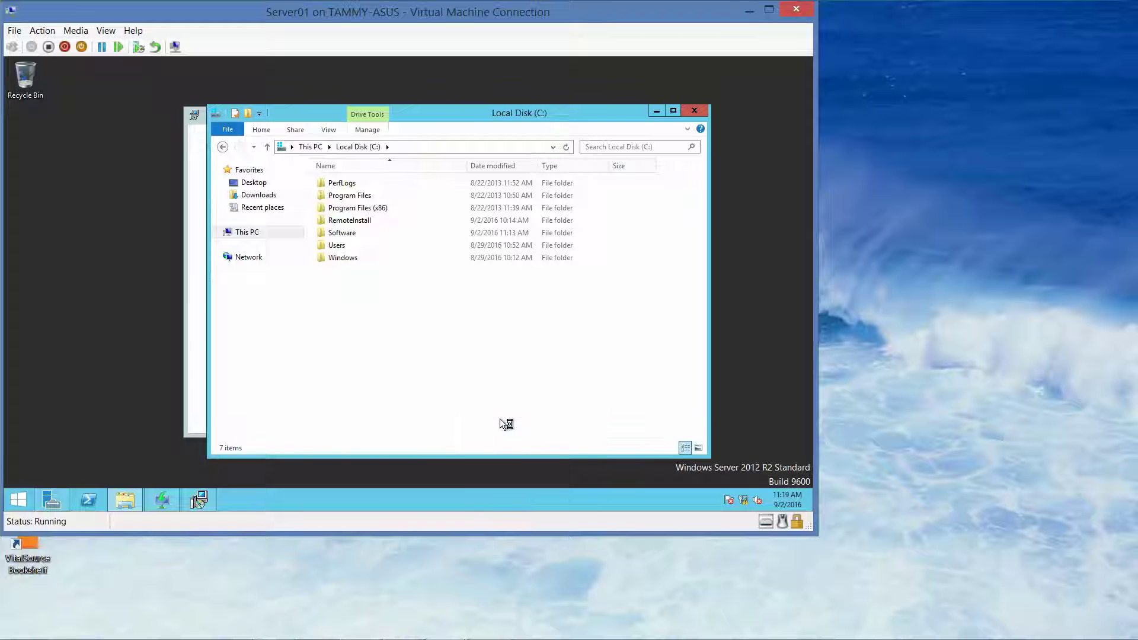
type("Di")
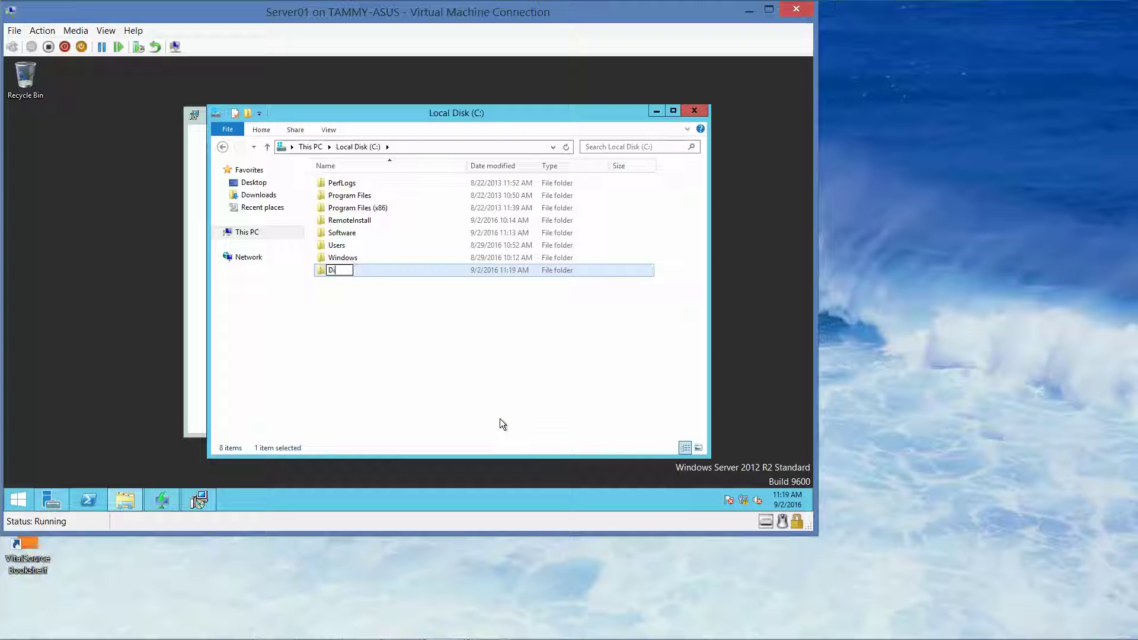
type("stFold")
key("Return")
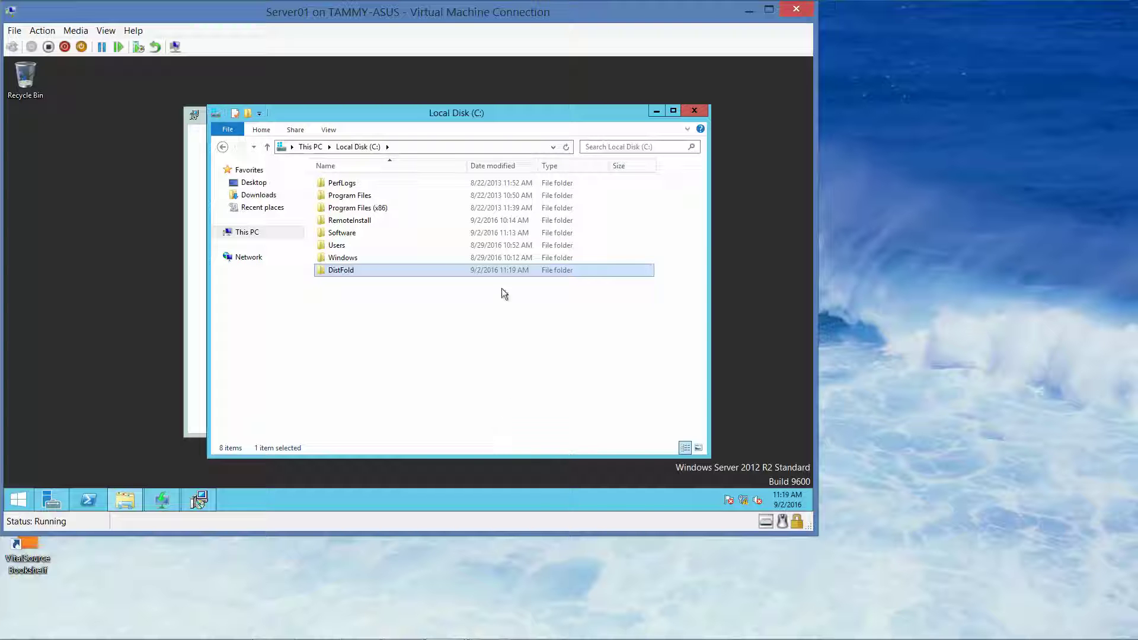
Step: Check the installation progress, close the Local Disk (C:) window, and close the Windows ADK installer once setup completes
left_click_drag(431, 116, 463, 266)
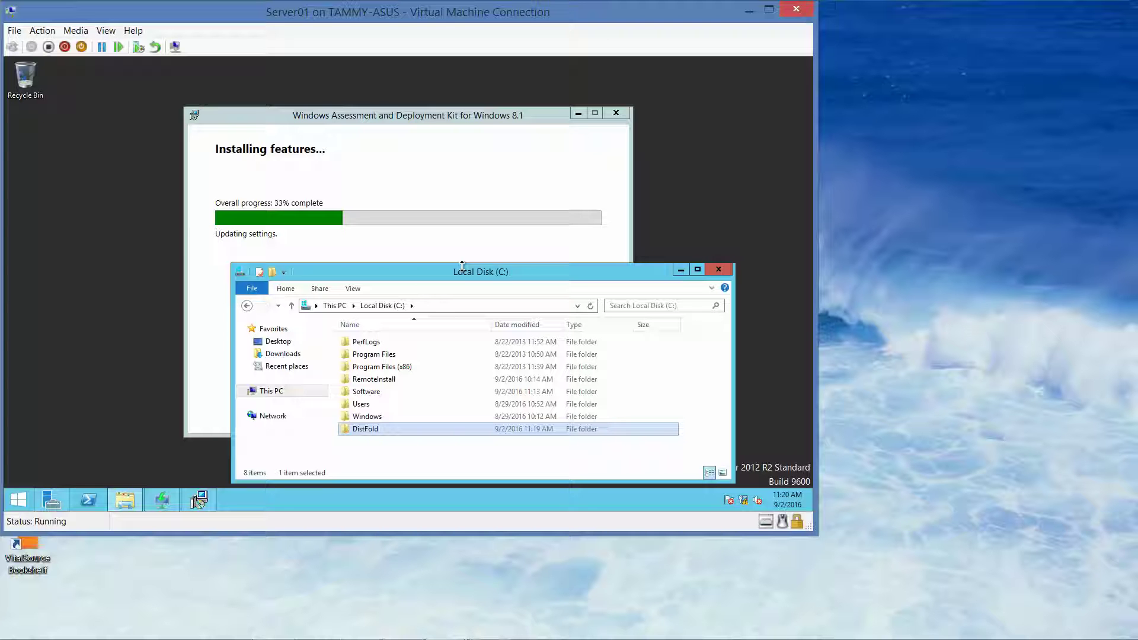
mouse_move(614, 639)
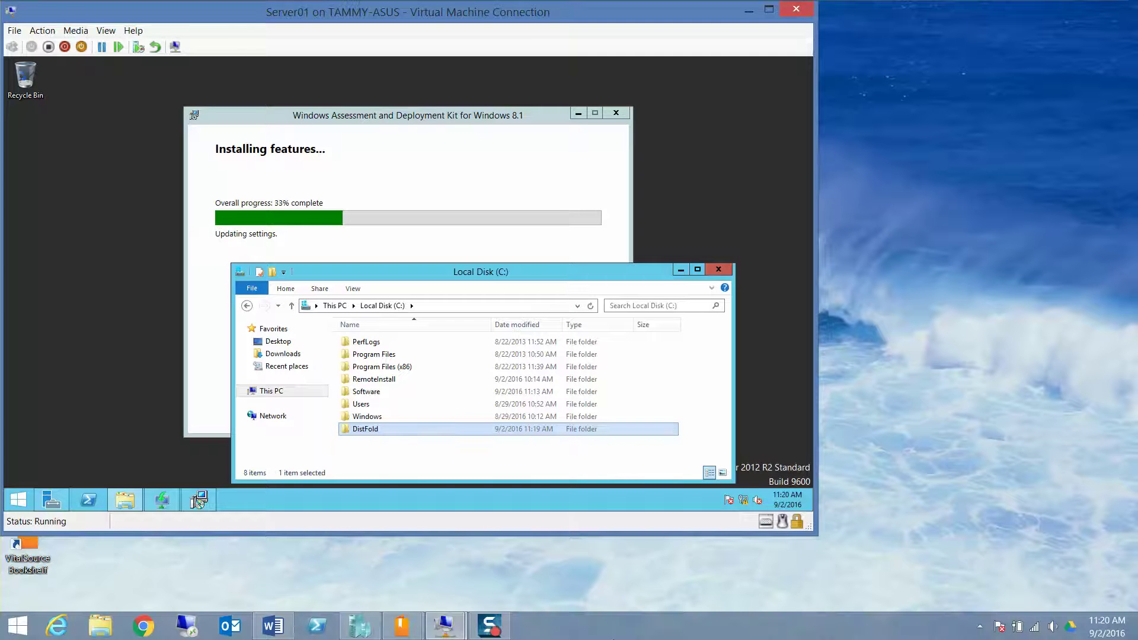
mouse_move(497, 627)
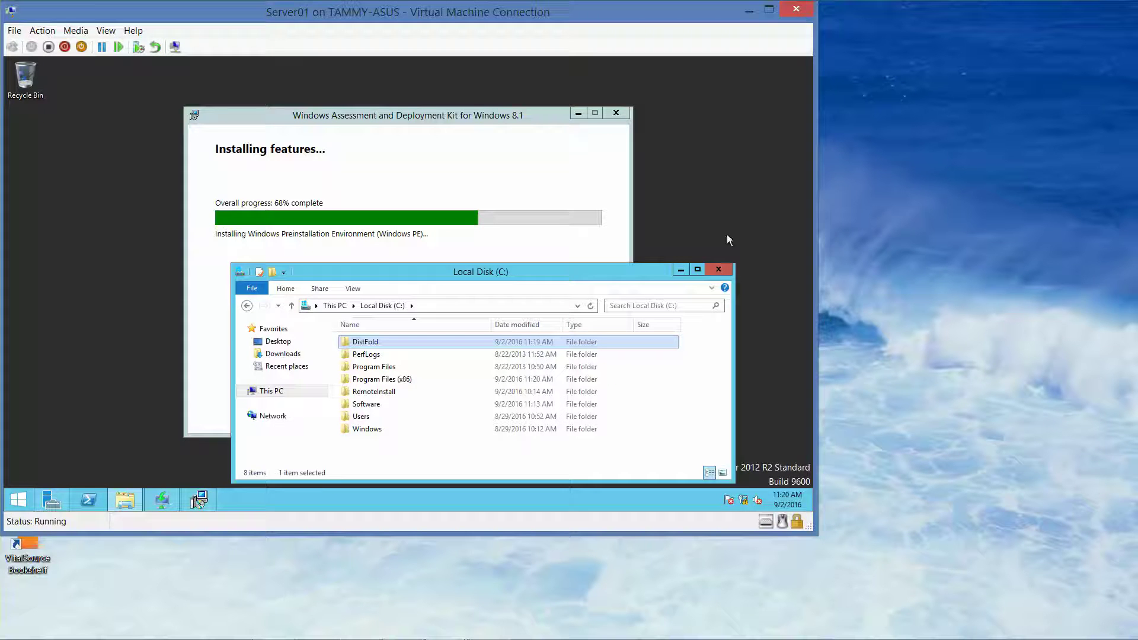
left_click(719, 269)
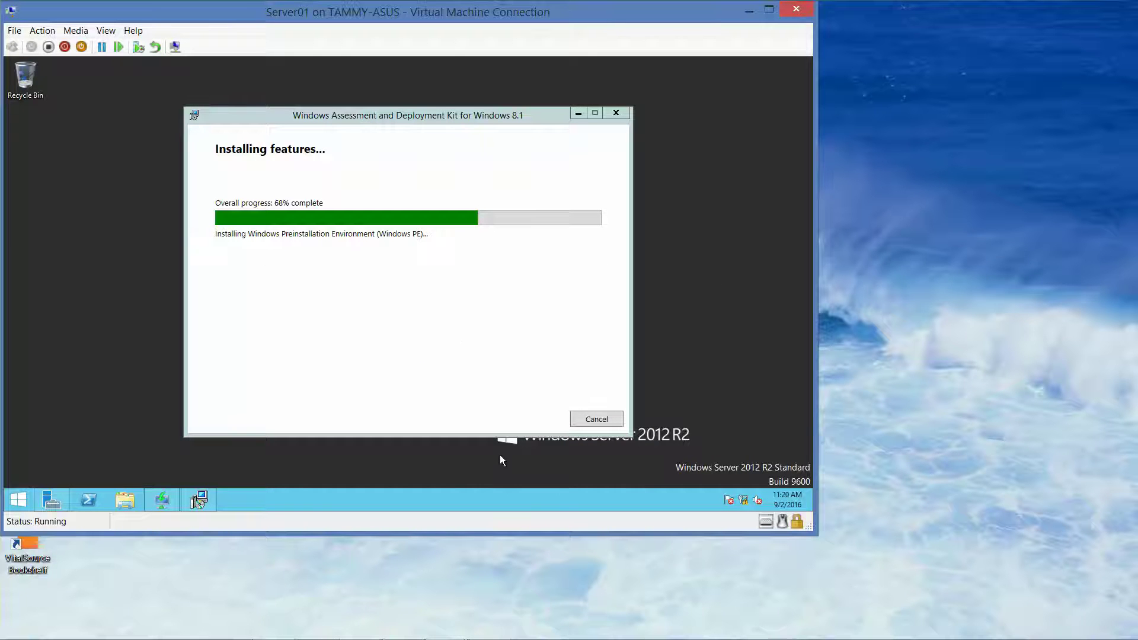
mouse_move(551, 638)
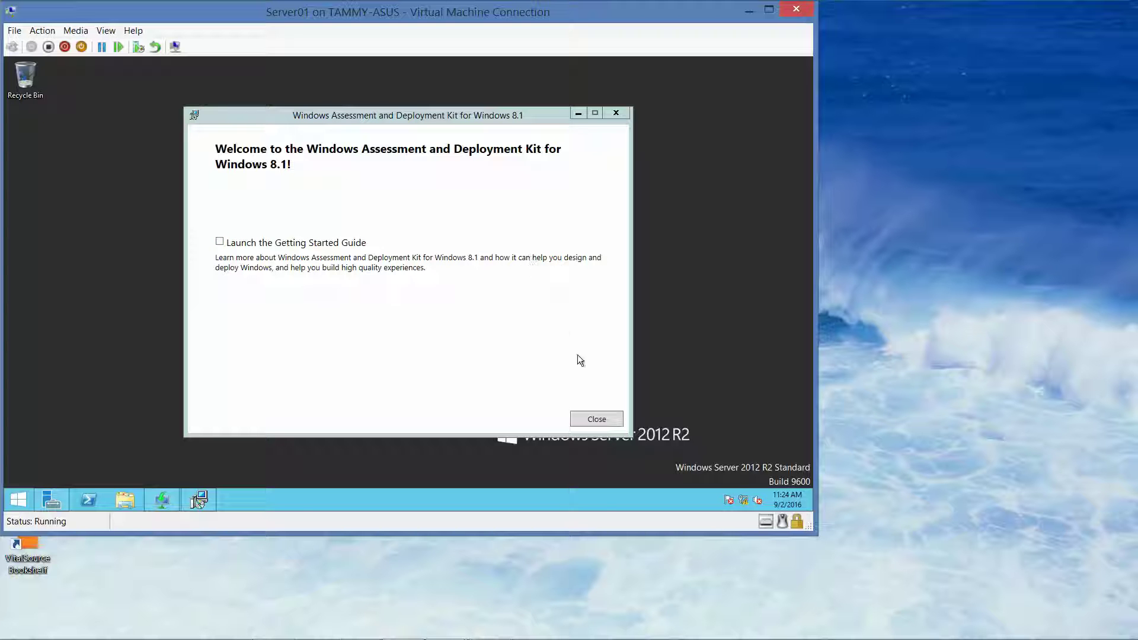
left_click(593, 419)
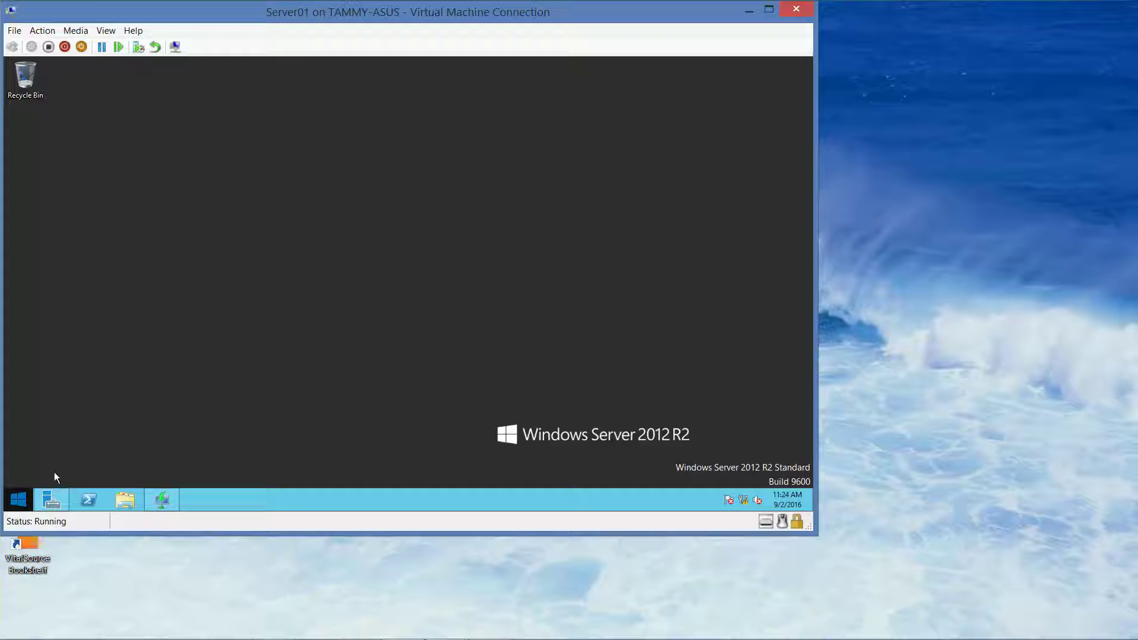
left_click(18, 499)
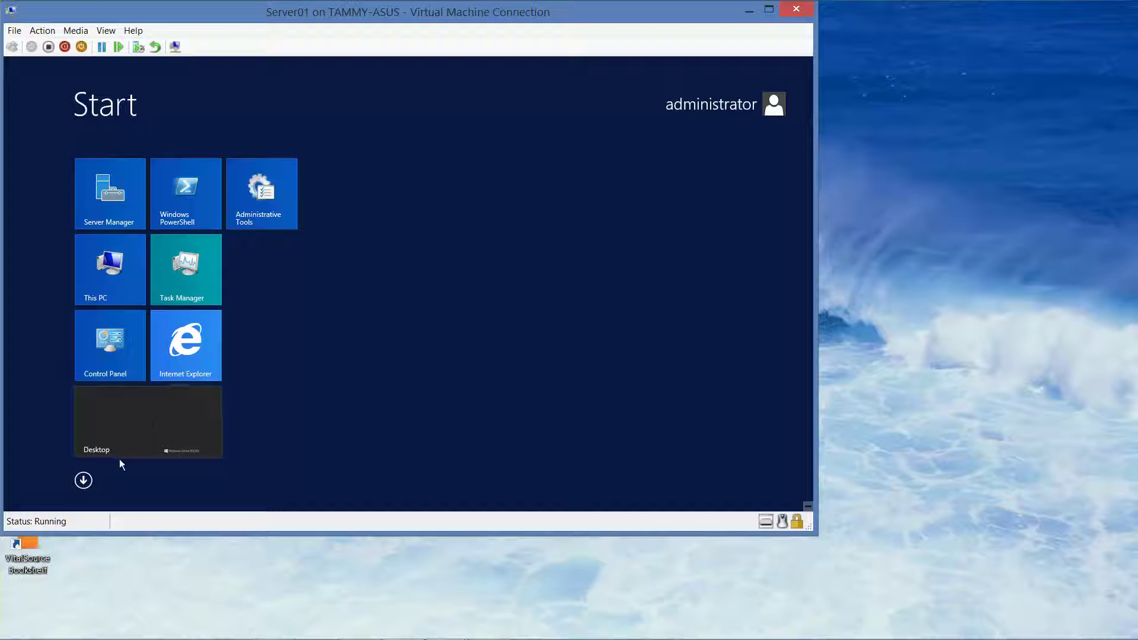
left_click(83, 481)
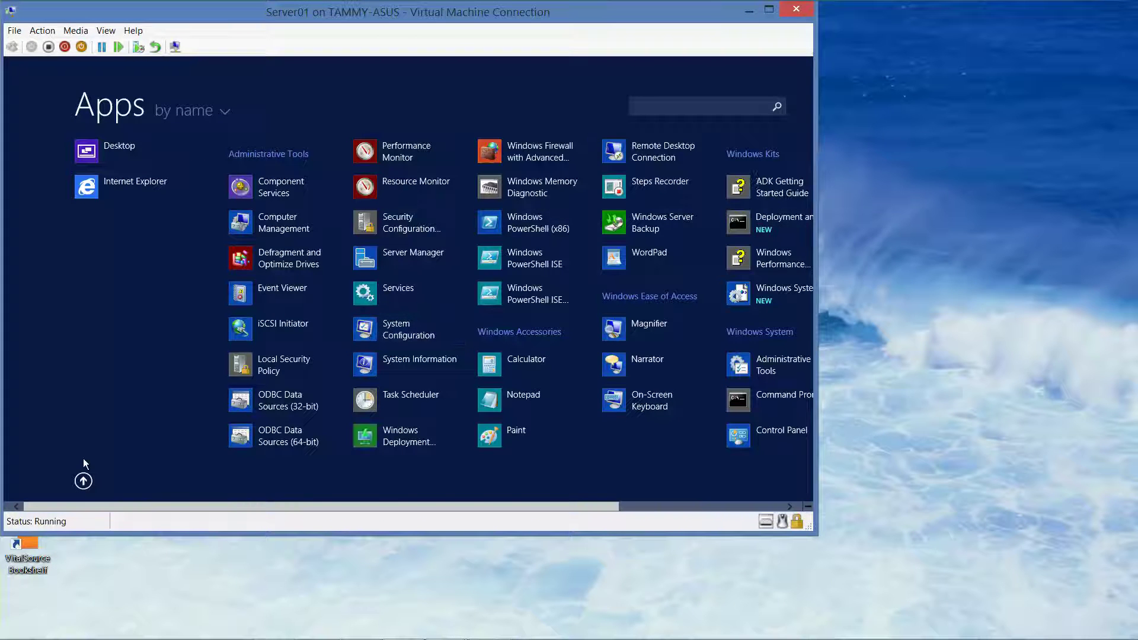
left_click(83, 481)
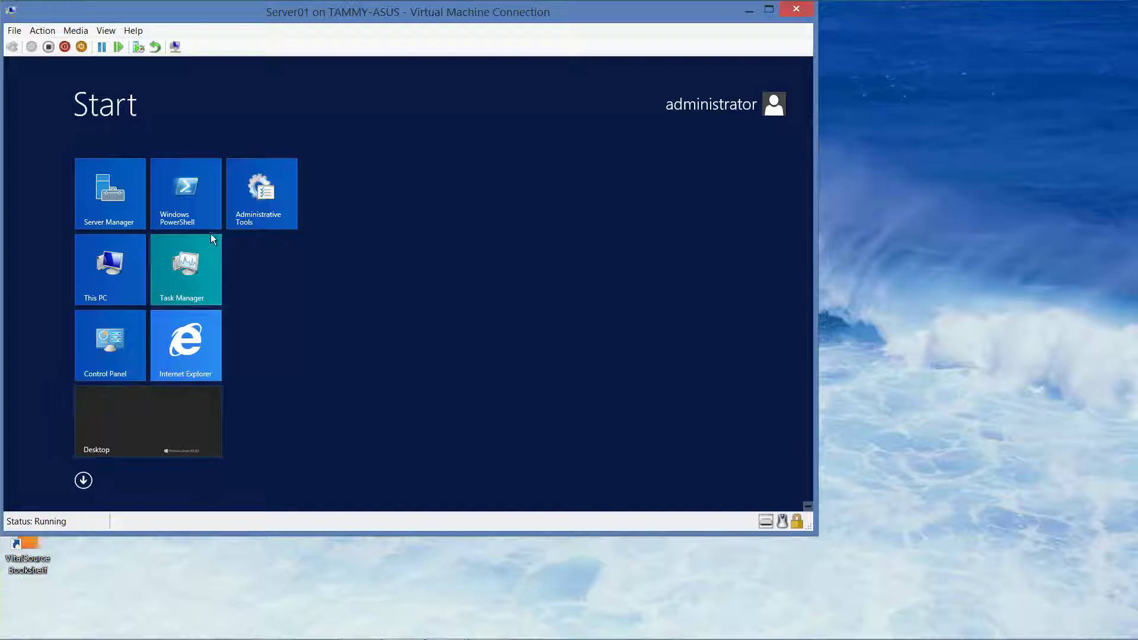
left_click(119, 422)
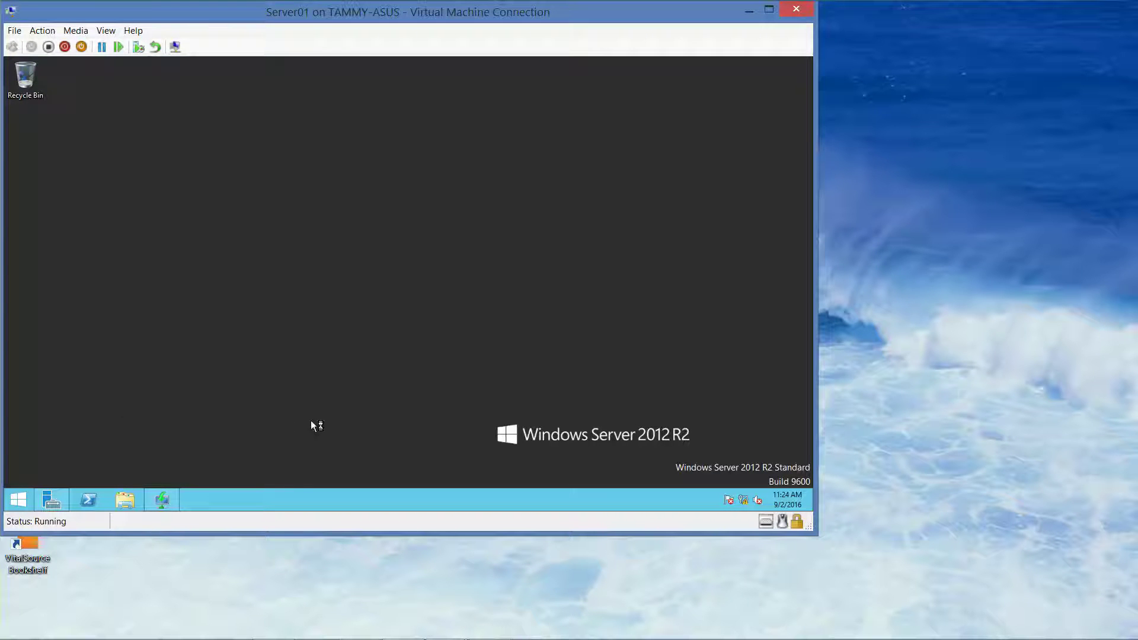
Step: Search for Windows System Image Manager, launch it, and enlarge its window and Messages pane
right_click(14, 500)
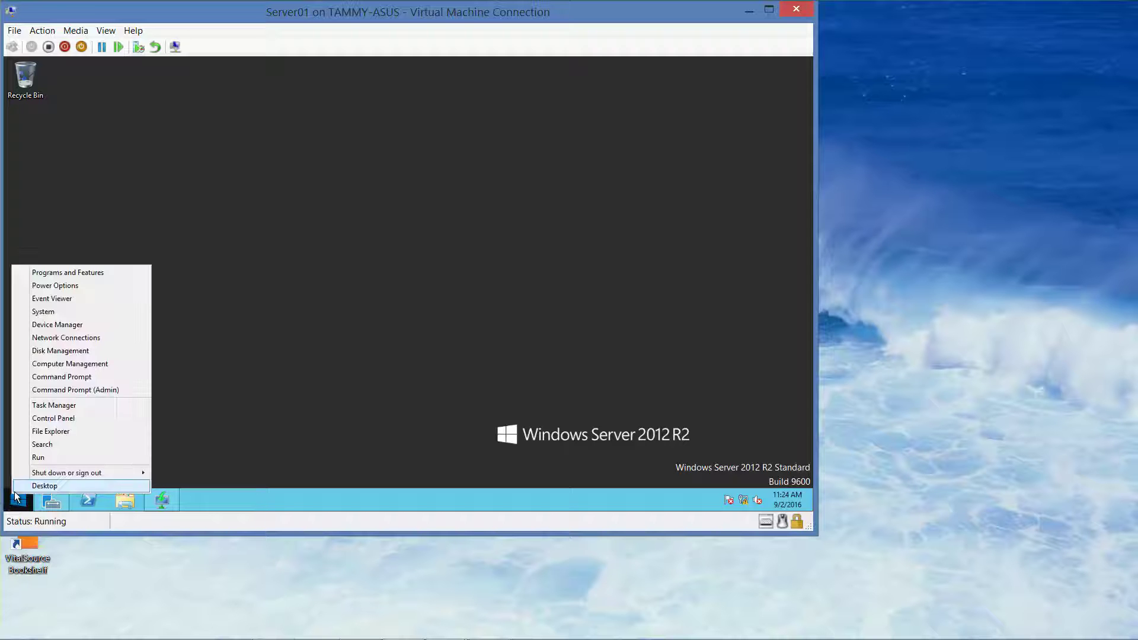
left_click(58, 447)
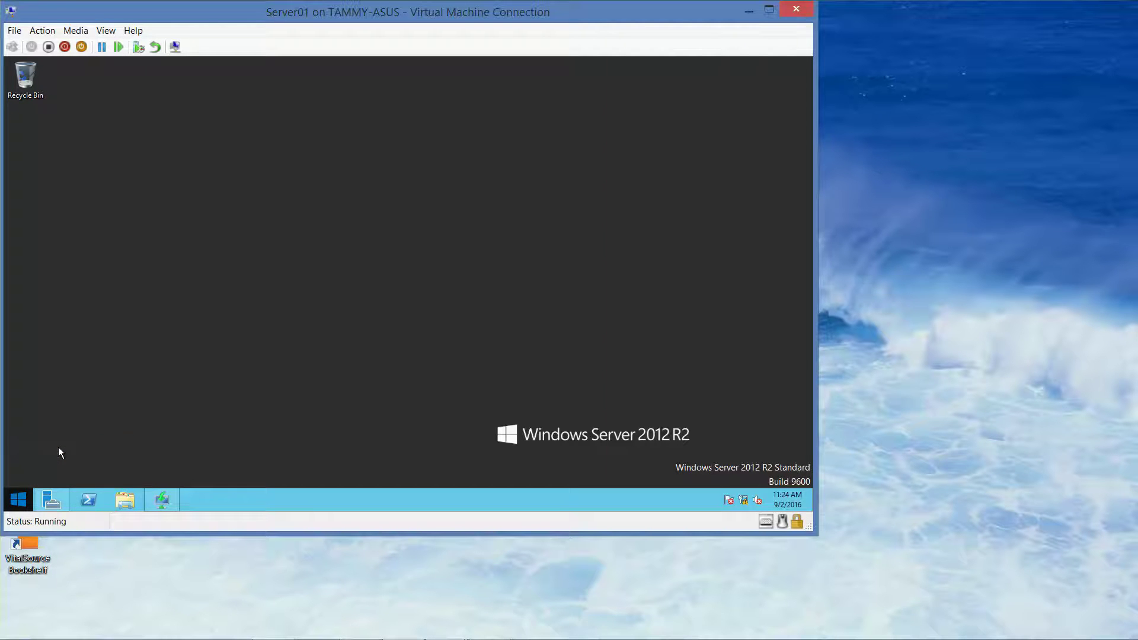
type("windows ")
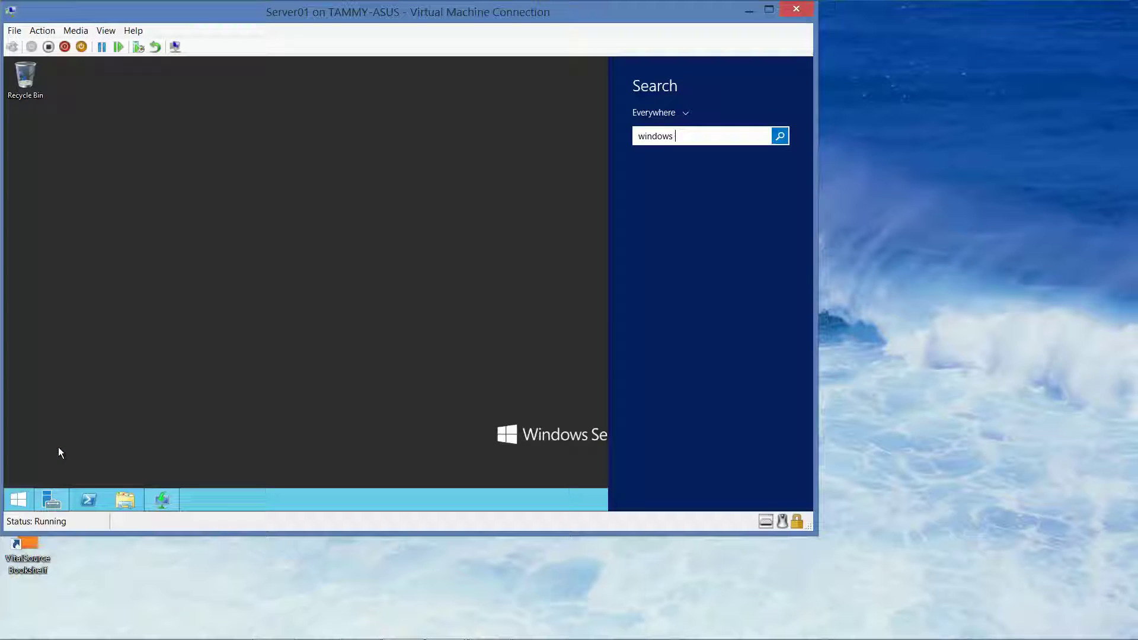
type("system image Manager")
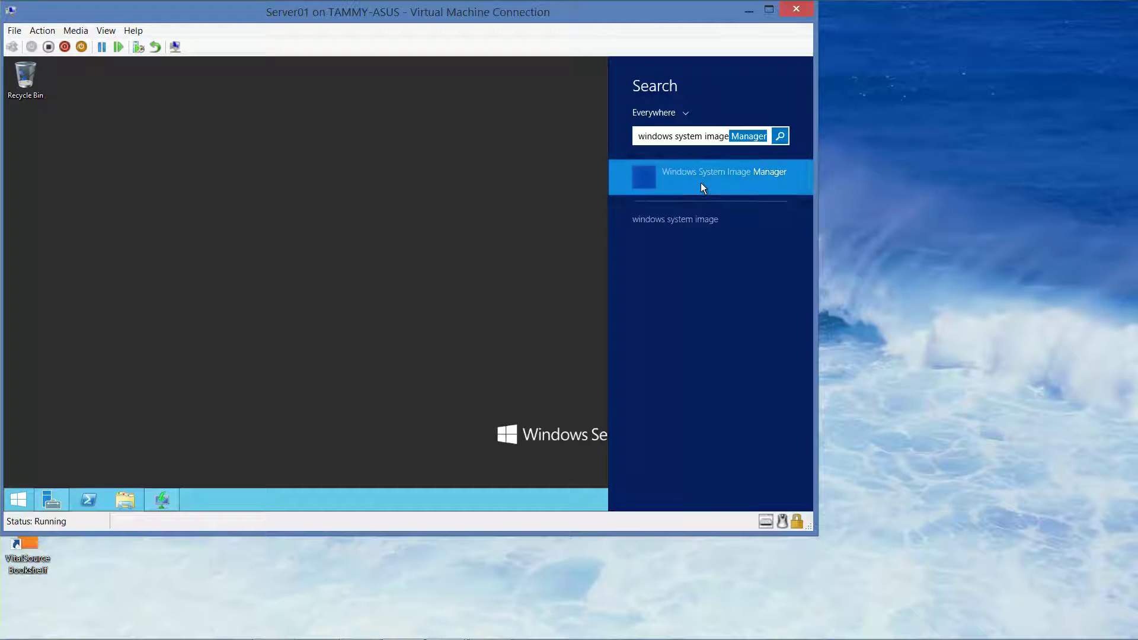
left_click(701, 184)
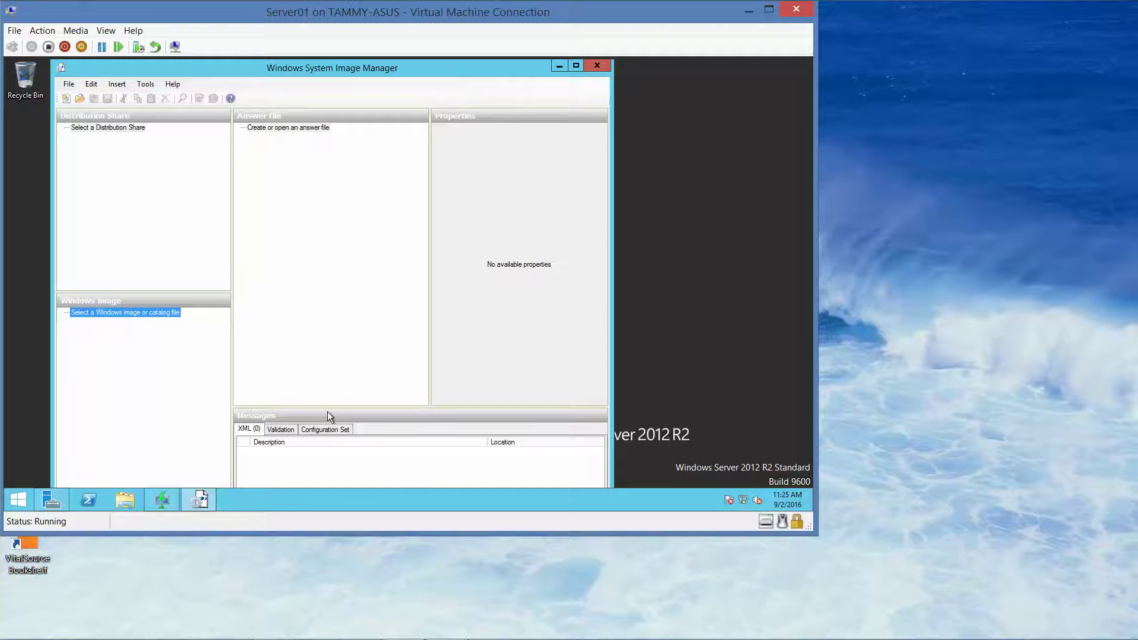
mouse_move(328, 408)
left_mouse_down()
mouse_move(333, 333)
mouse_move(326, 390)
left_mouse_up()
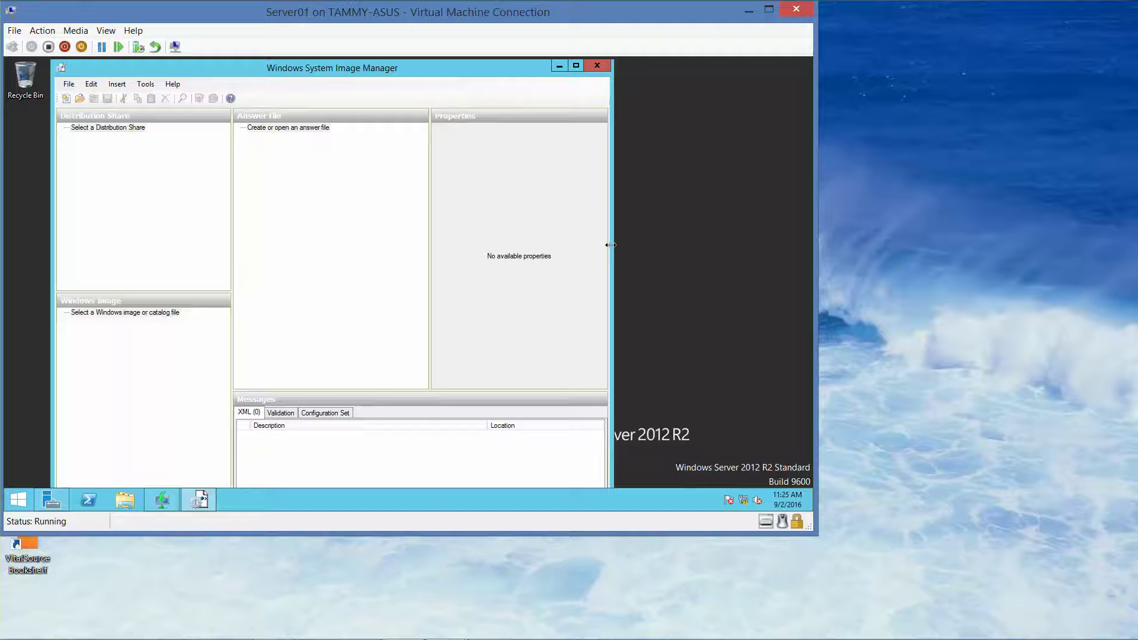
left_click_drag(610, 244, 745, 246)
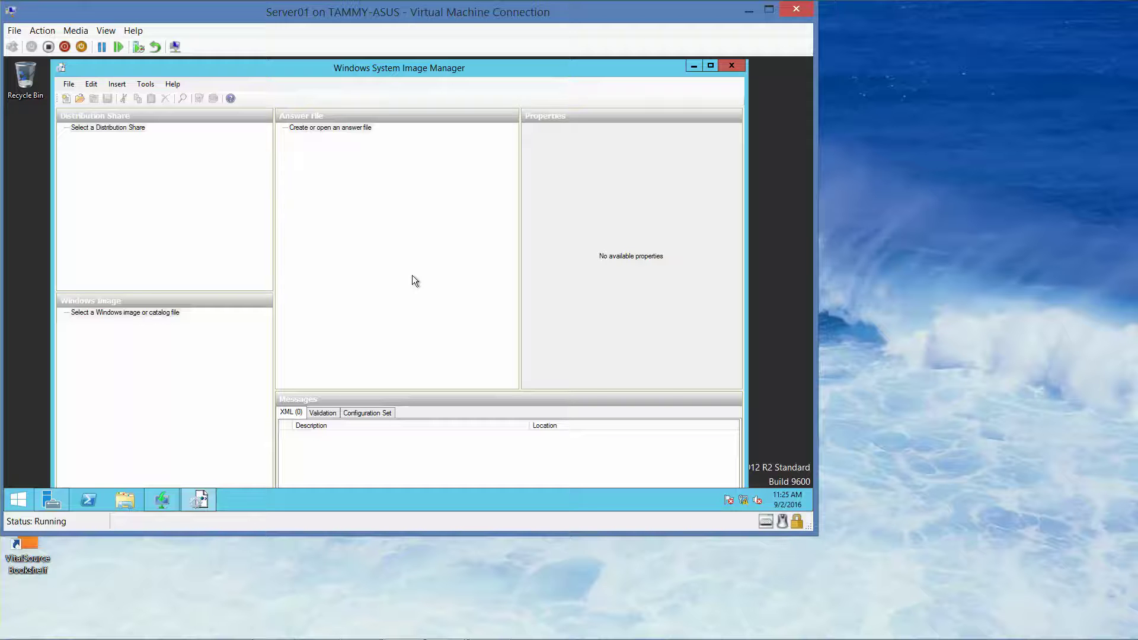
Step: Create a distribution share in the C:\DistFold folder
left_click(146, 85)
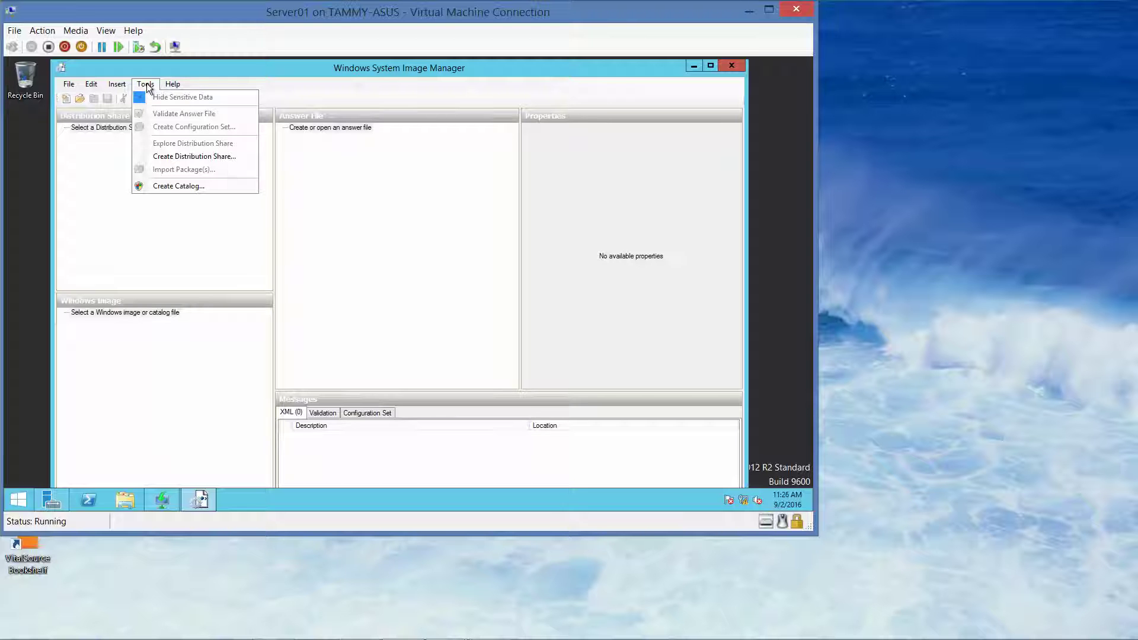
left_click(171, 158)
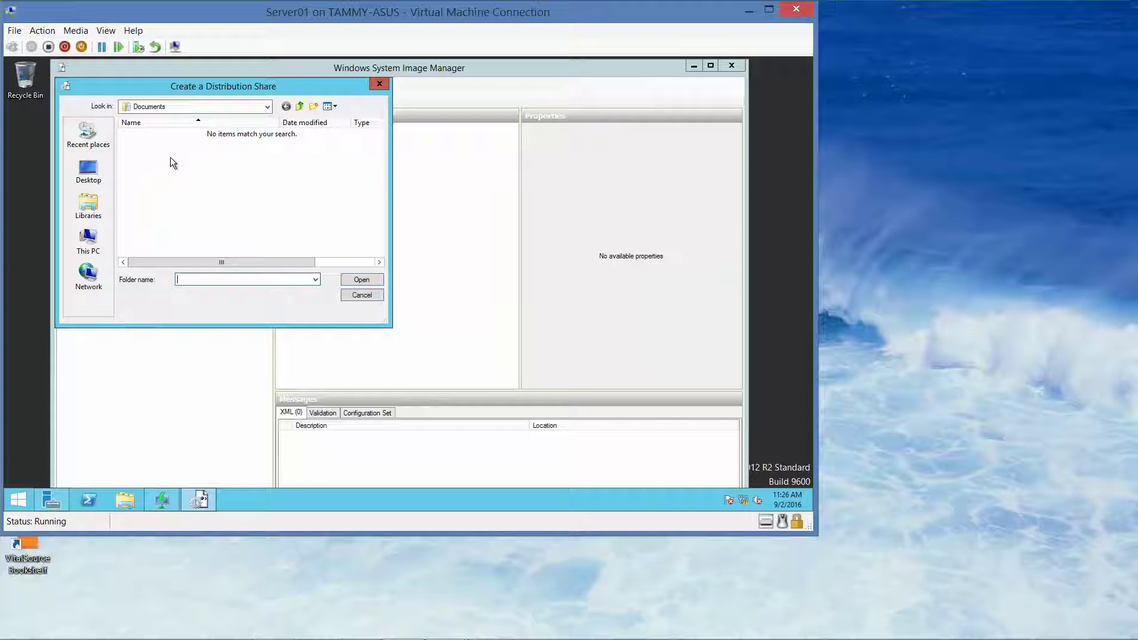
left_click(89, 240)
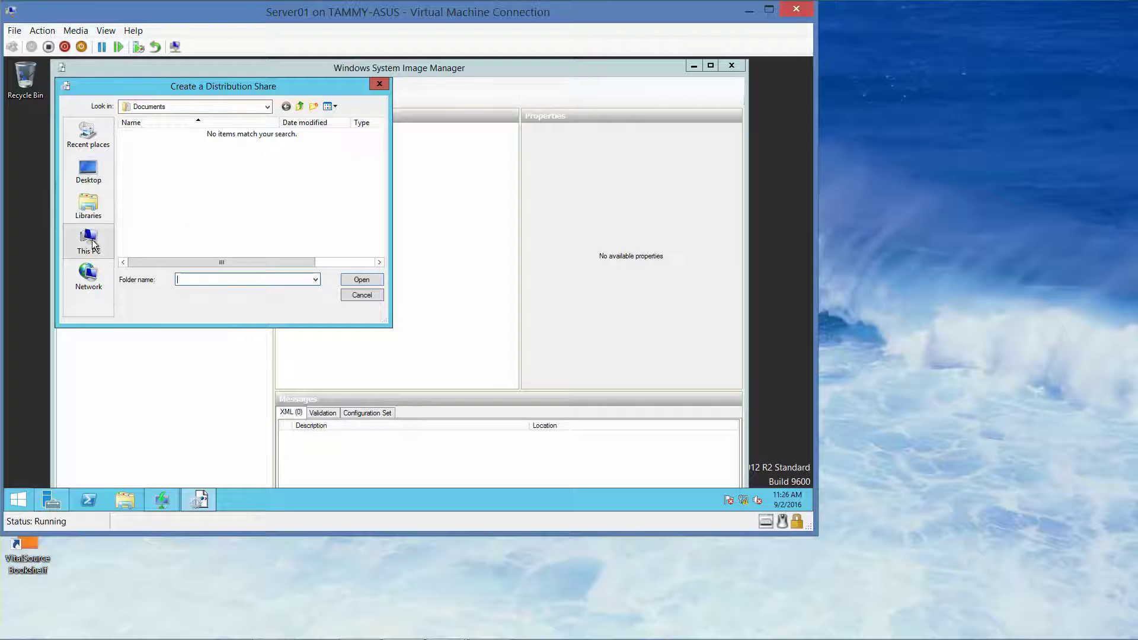
double_click(196, 250)
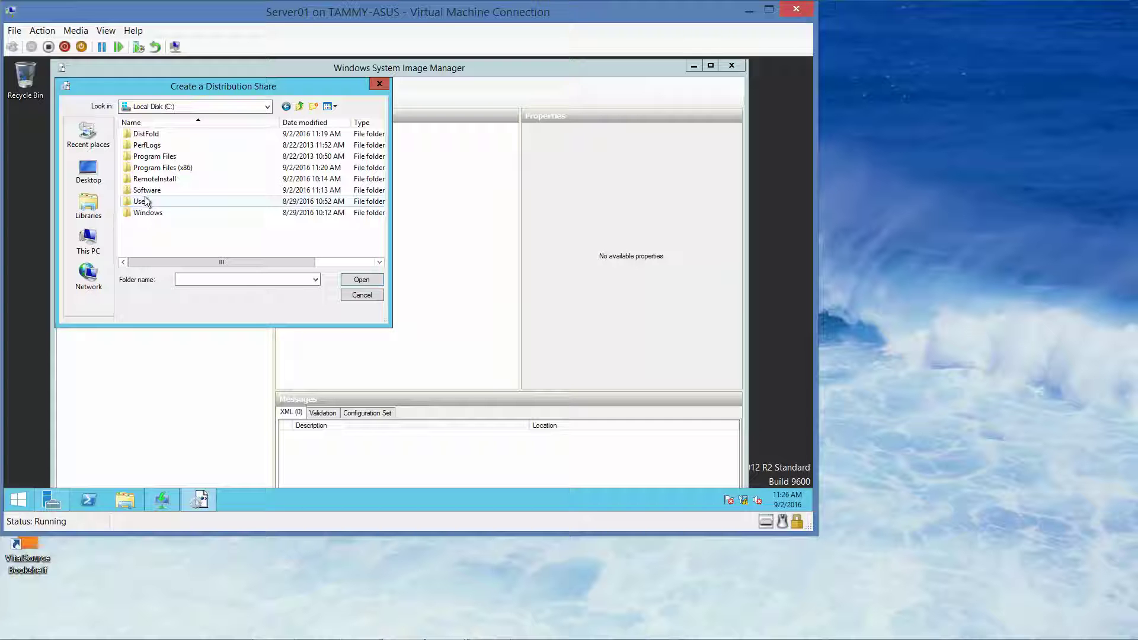
left_click(155, 134)
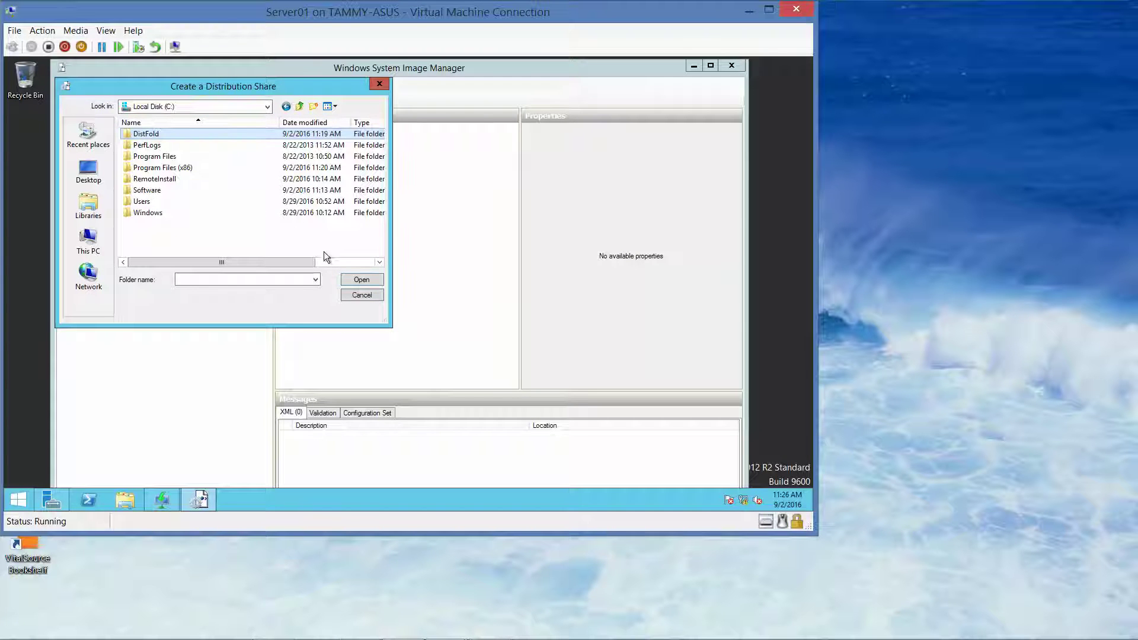
left_click(360, 282)
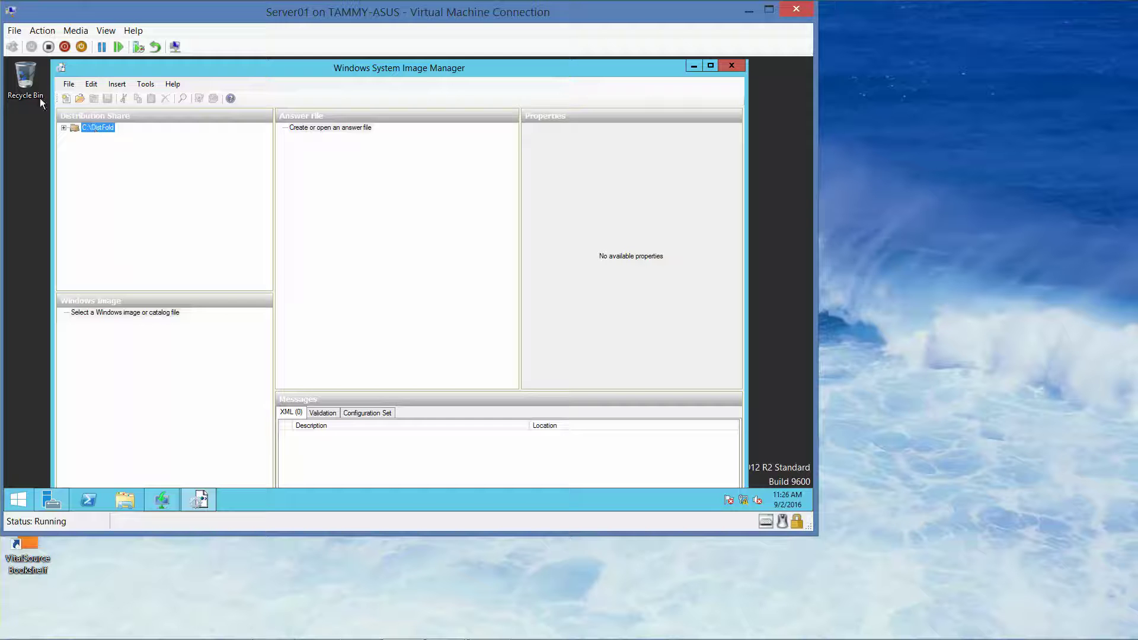
Step: Open install.wim from the C:\Software folder as the Windows image
left_click(69, 84)
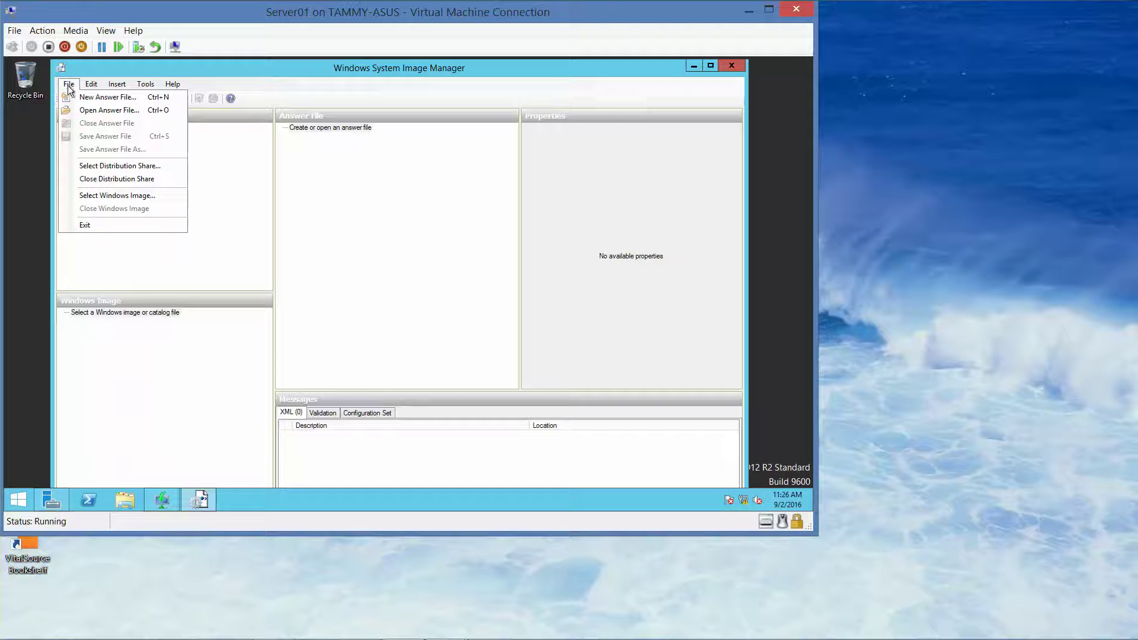
left_click(102, 194)
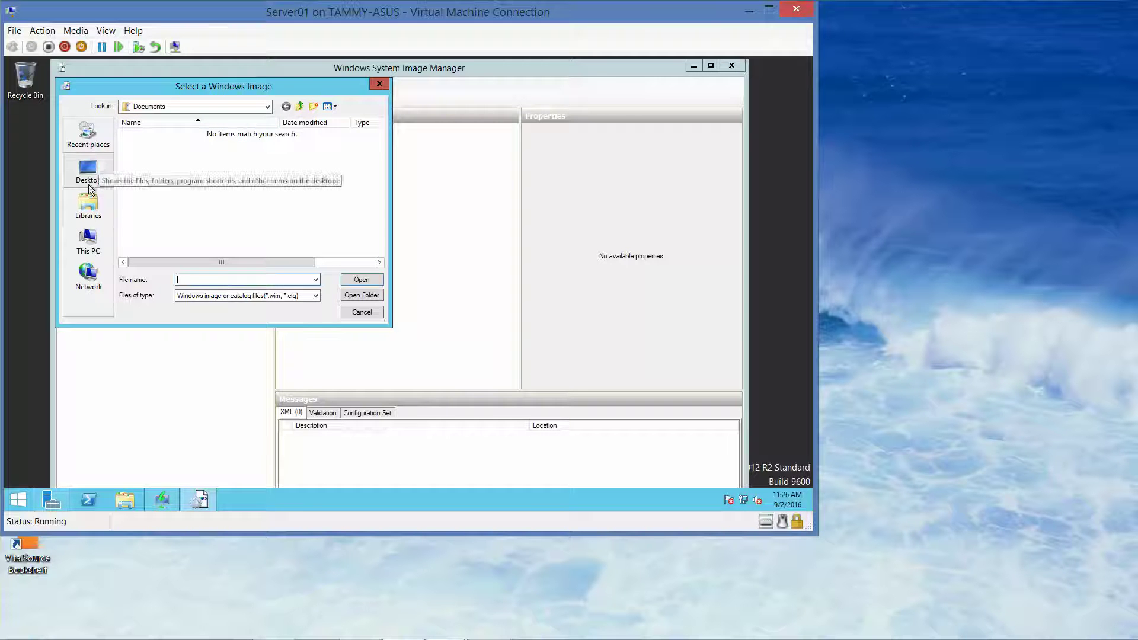
left_click(299, 107)
left_click(299, 107)
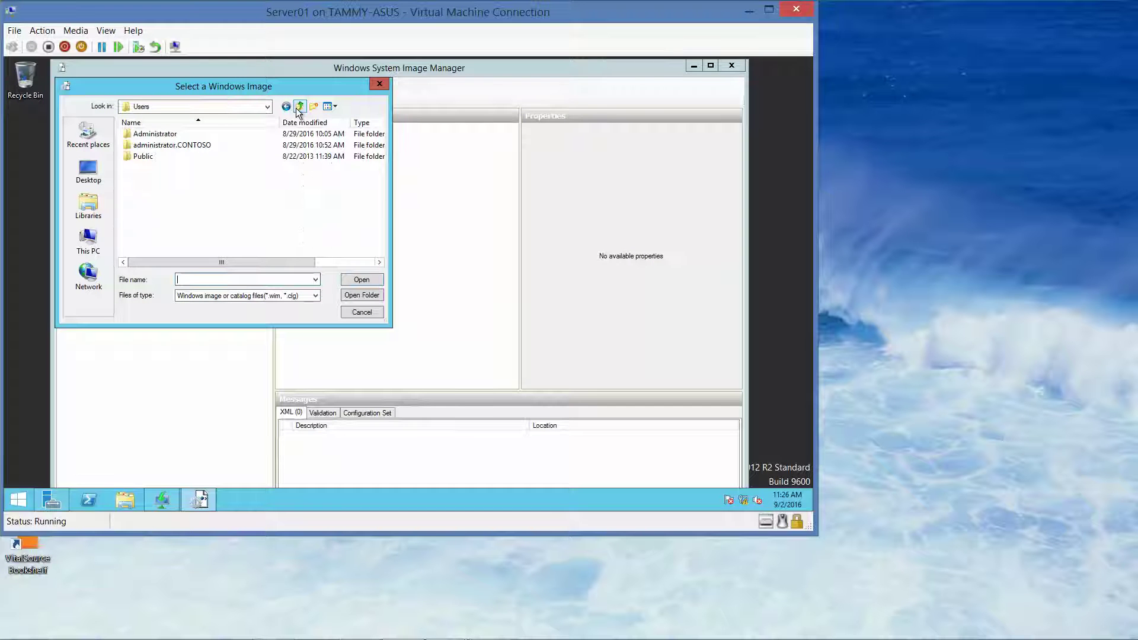
left_click(300, 107)
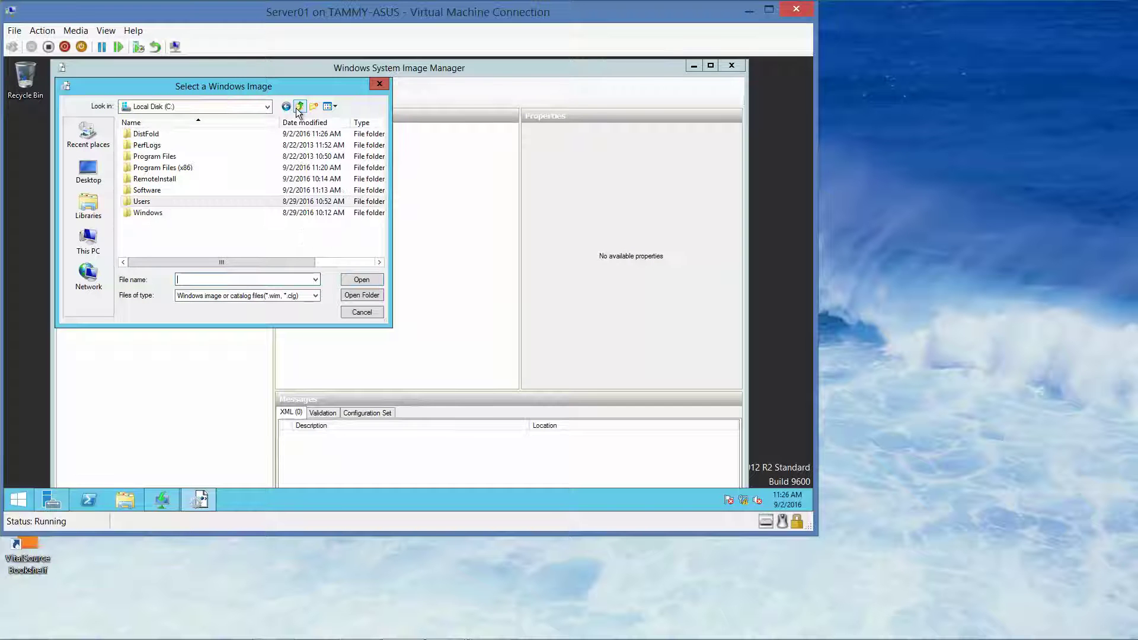
double_click(155, 190)
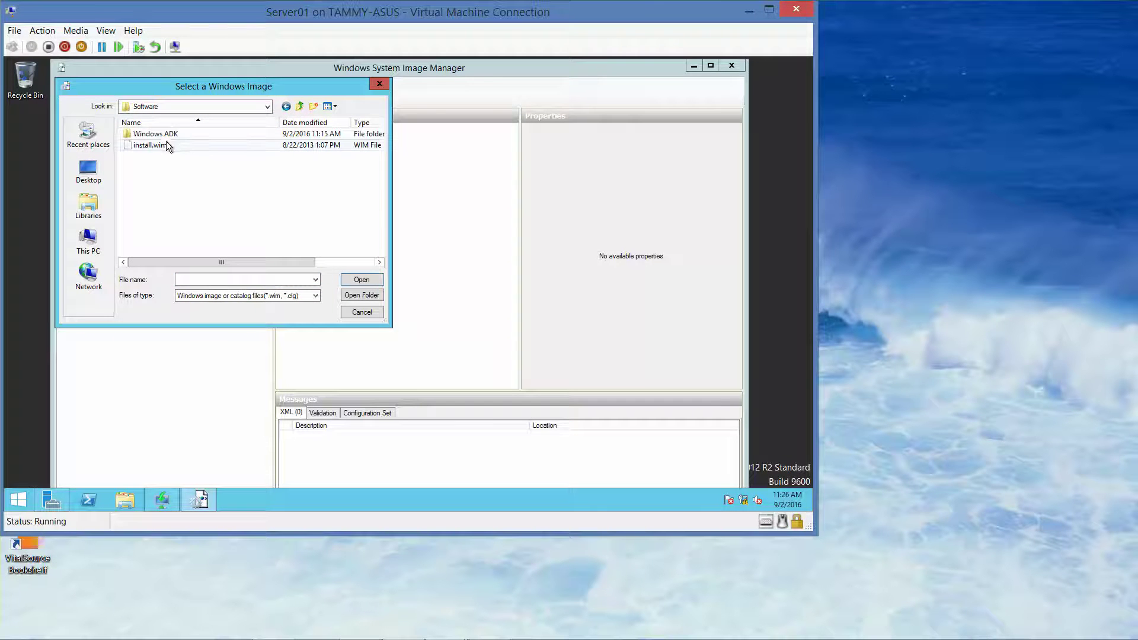
left_click(167, 146)
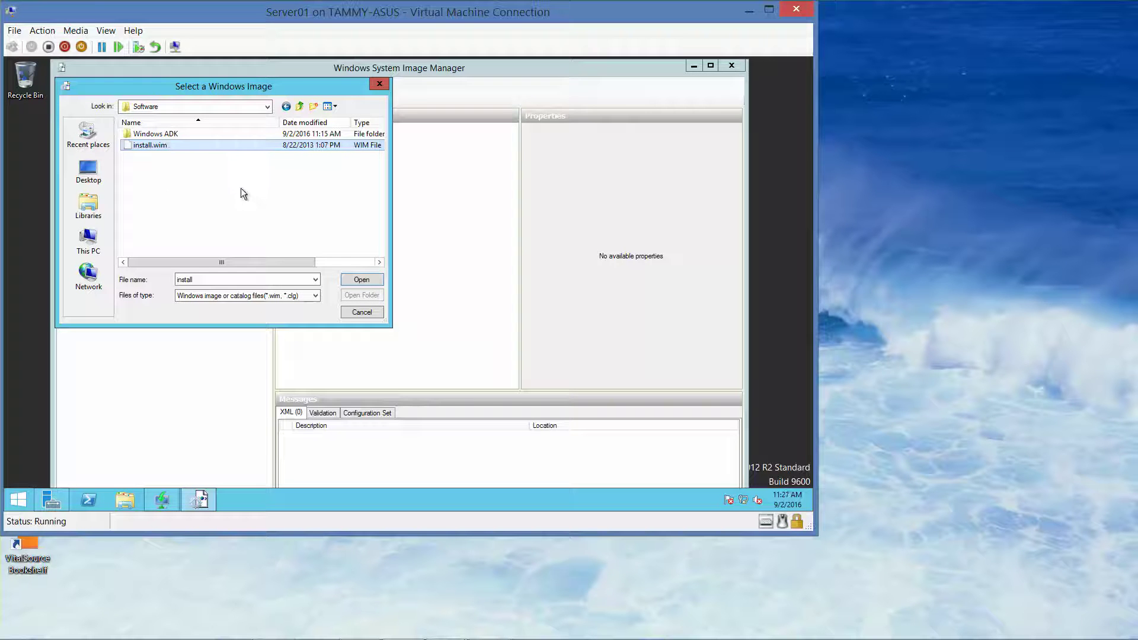
left_click(360, 277)
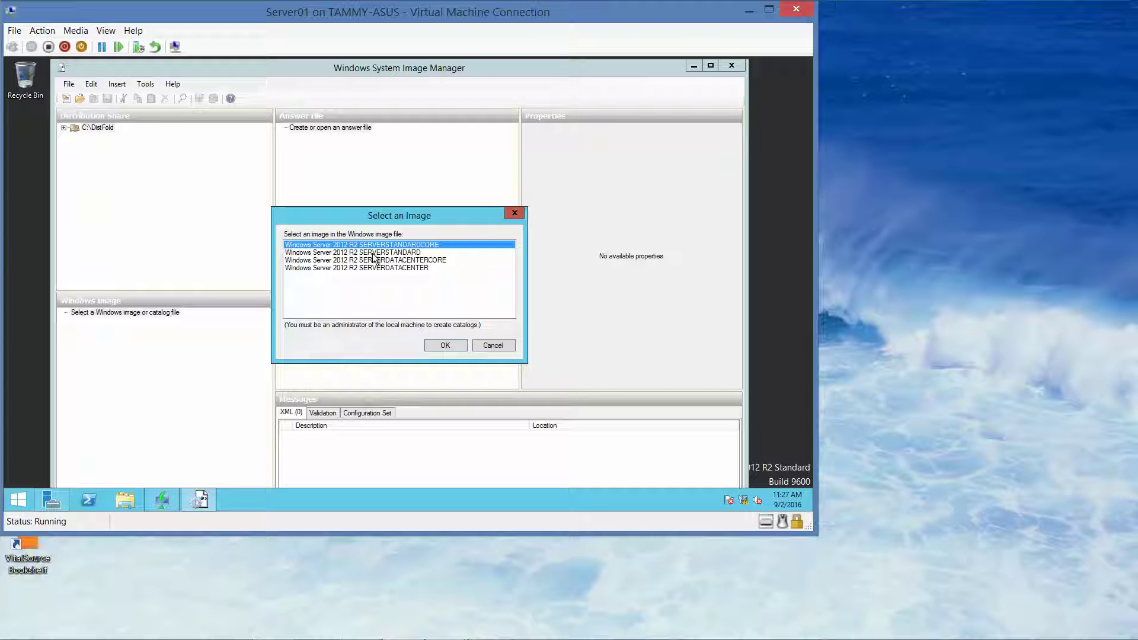
Step: Choose the Windows Server 2012 R2 SERVERSTANDARD image and agree to create a catalog file for it
left_click(372, 254)
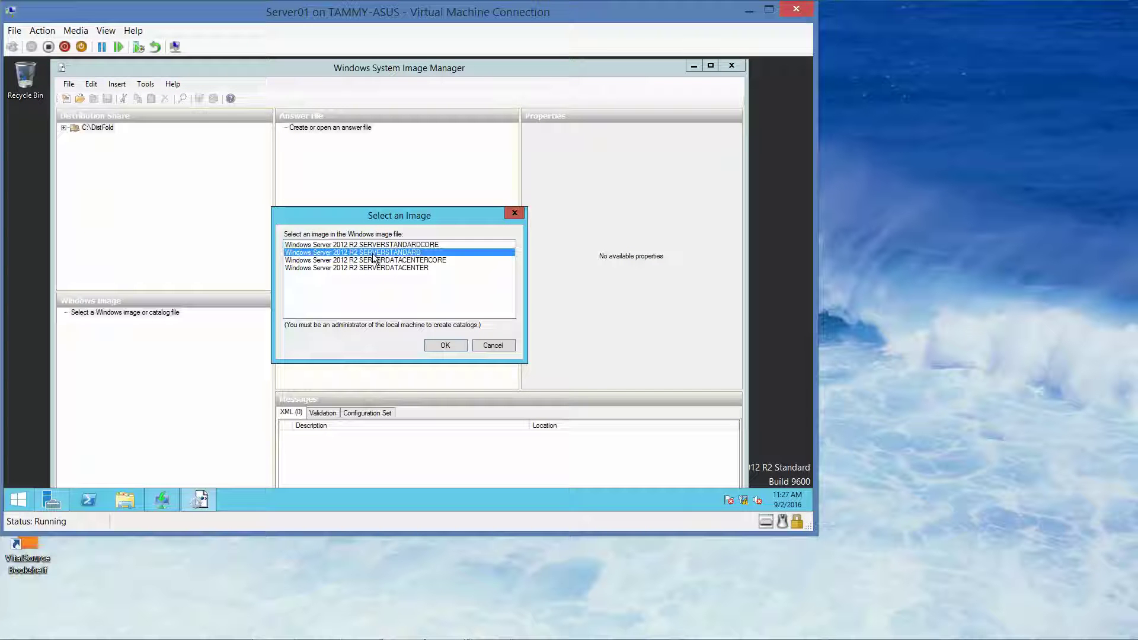
left_click(447, 344)
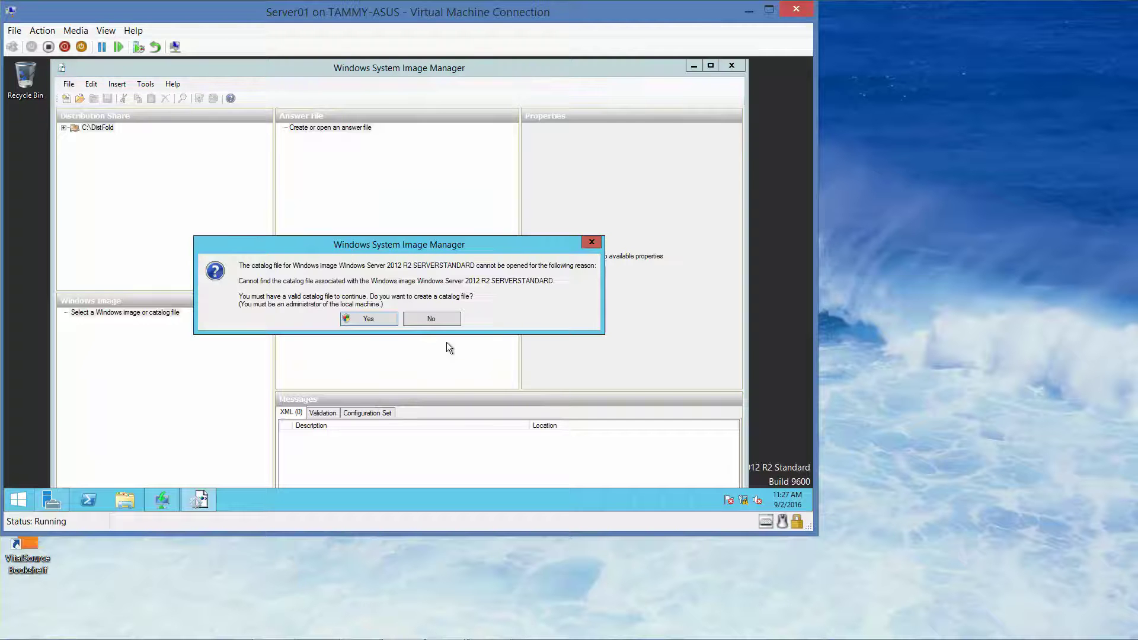
left_click(363, 319)
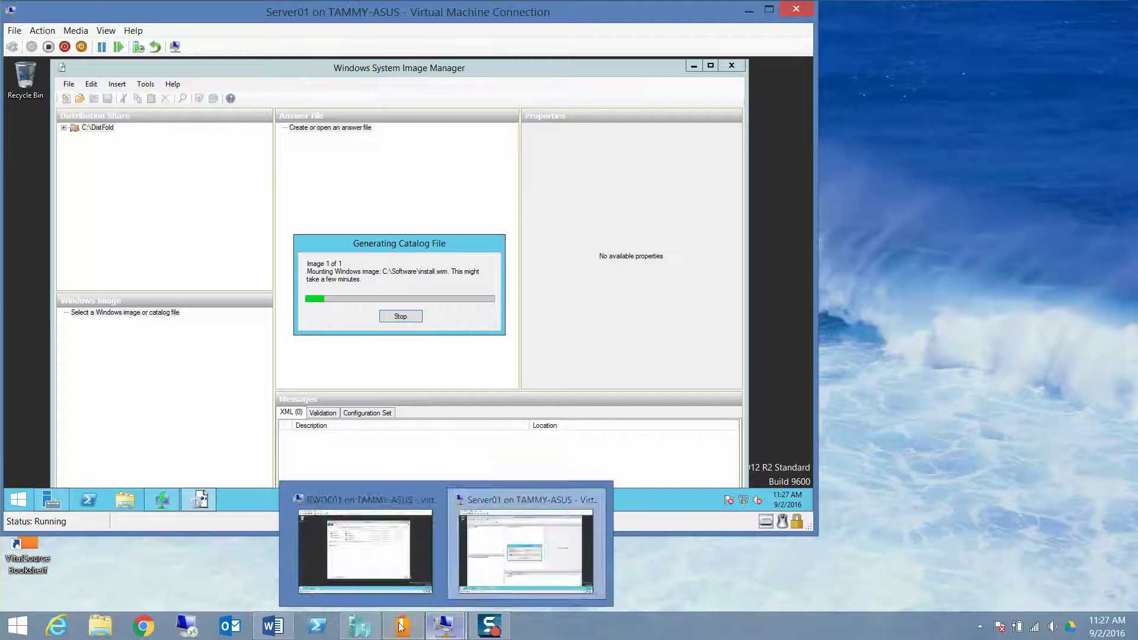
Step: Switch to the lab manual in VitalSource Bookshelf and open chapter 1, Deploying and Managing Server Images
mouse_move(395, 630)
left_click(404, 552)
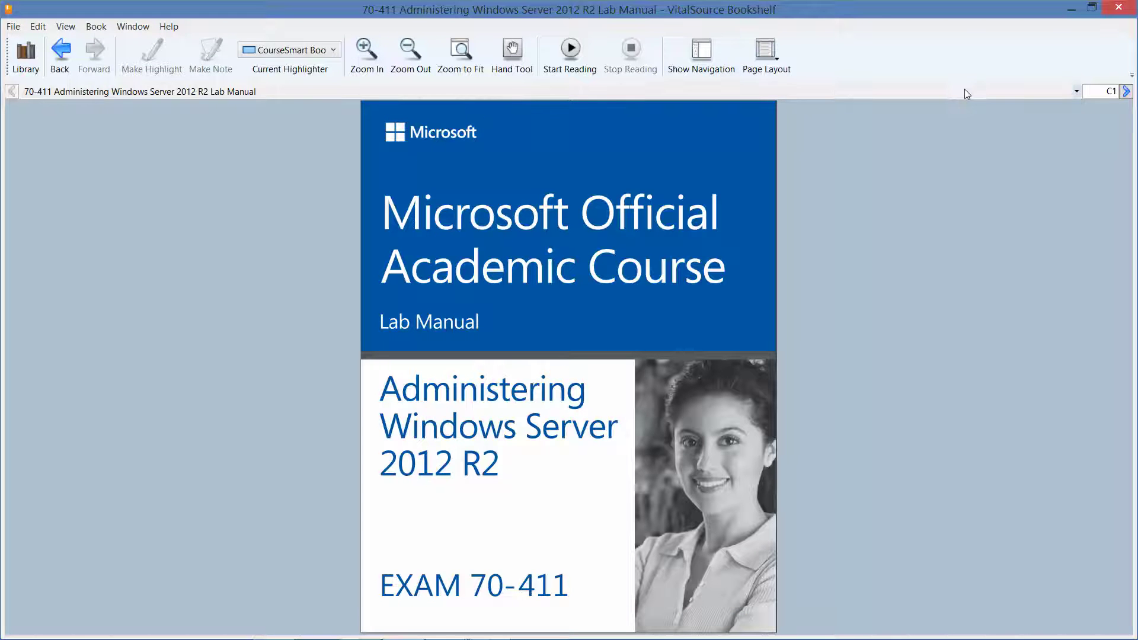
left_click(1126, 92)
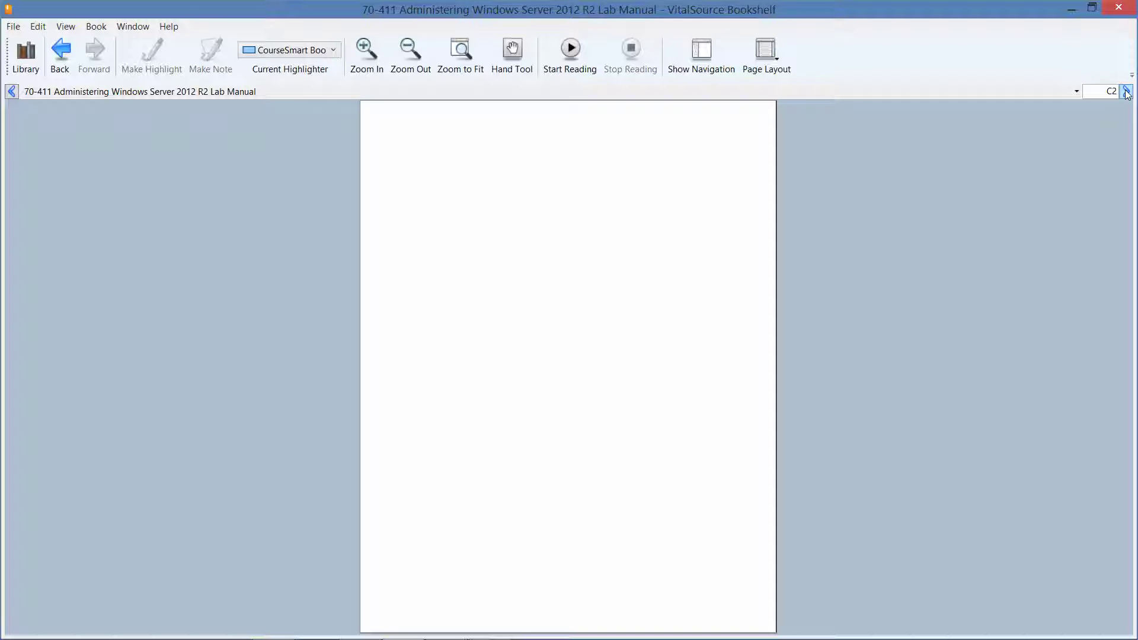
left_click(11, 92)
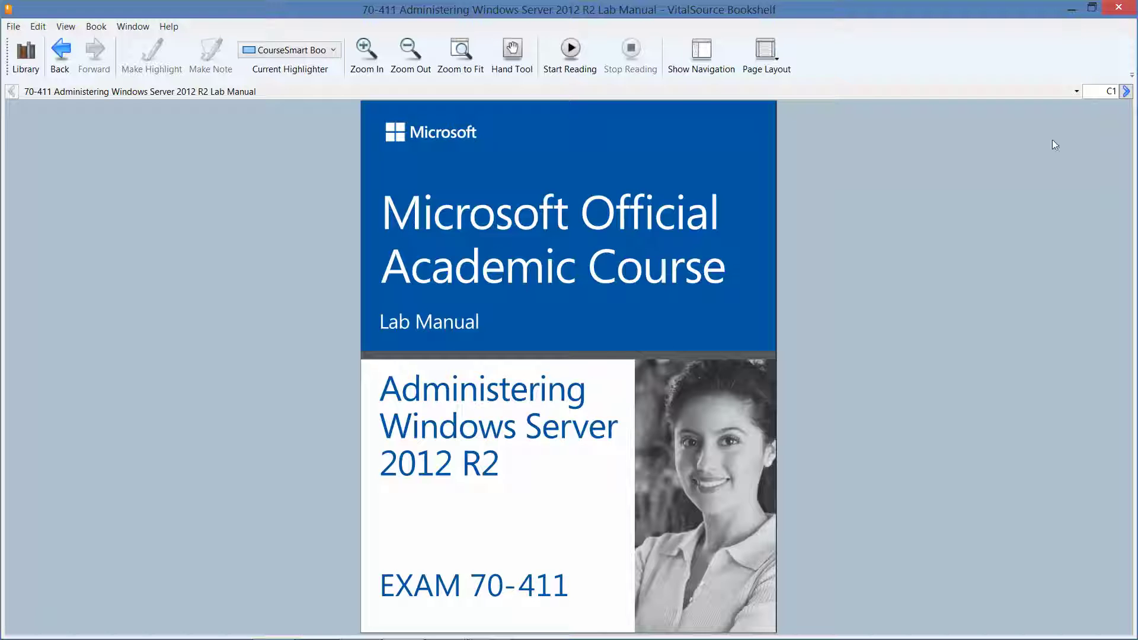
left_click(1076, 92)
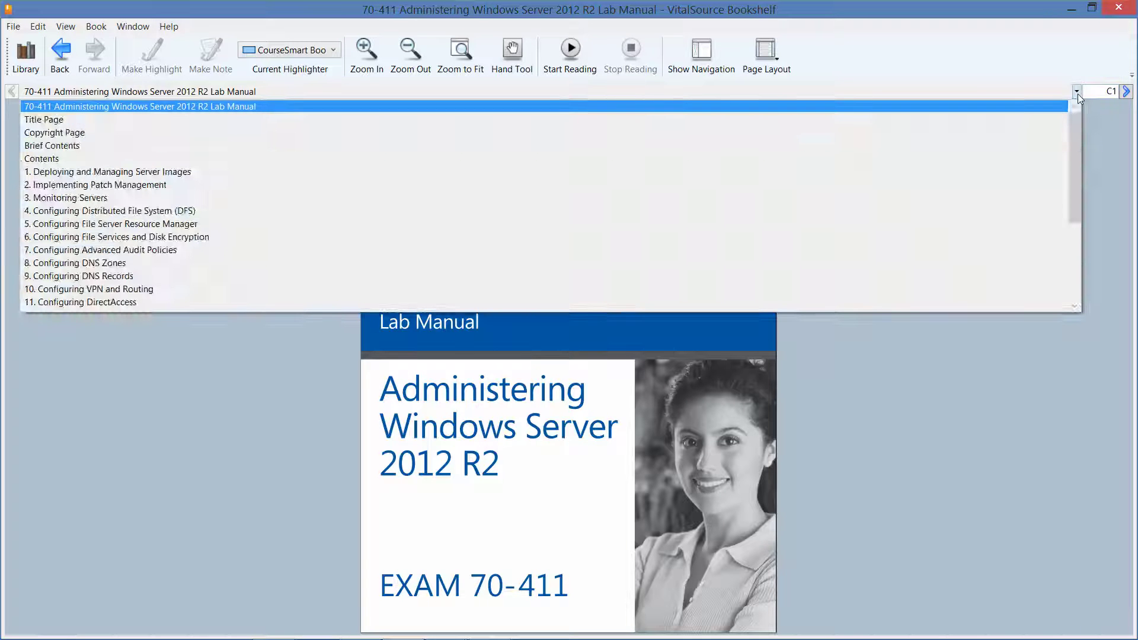
left_click(1077, 92)
left_click(1076, 91)
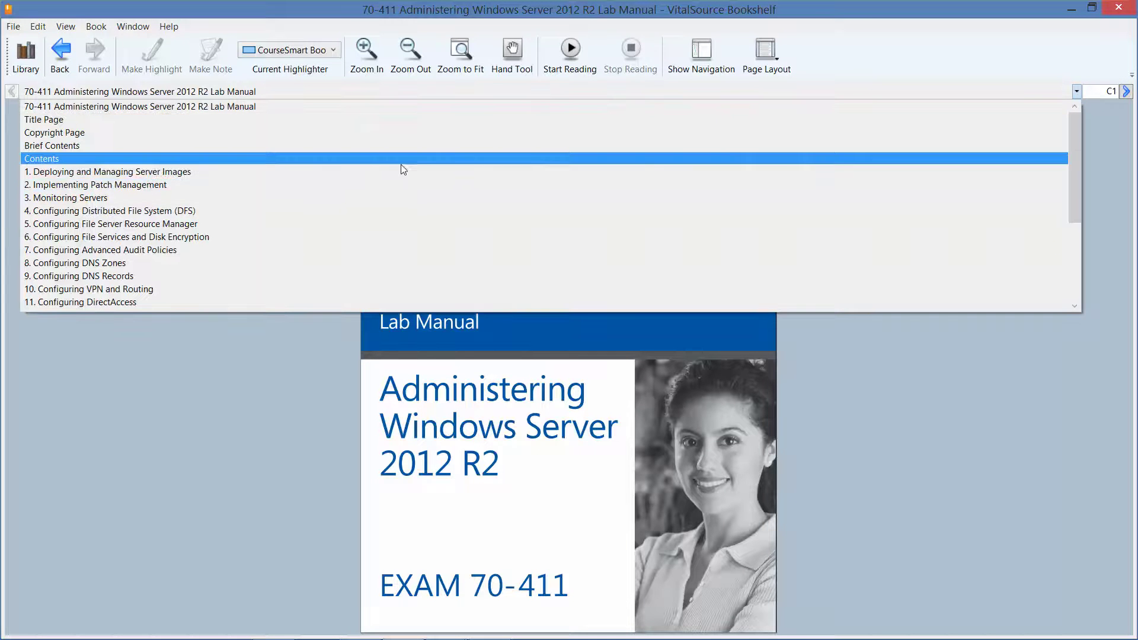
left_click(359, 178)
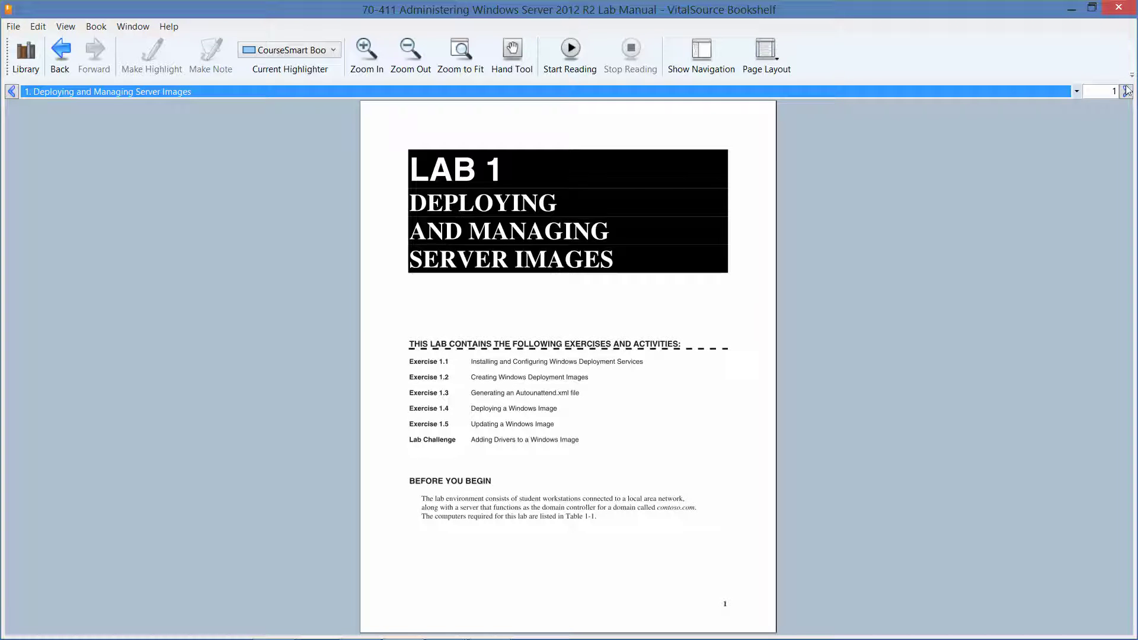
Step: Go to page 8 of the lab manual and read steps 12 to 18 at a larger size
key("Tab")
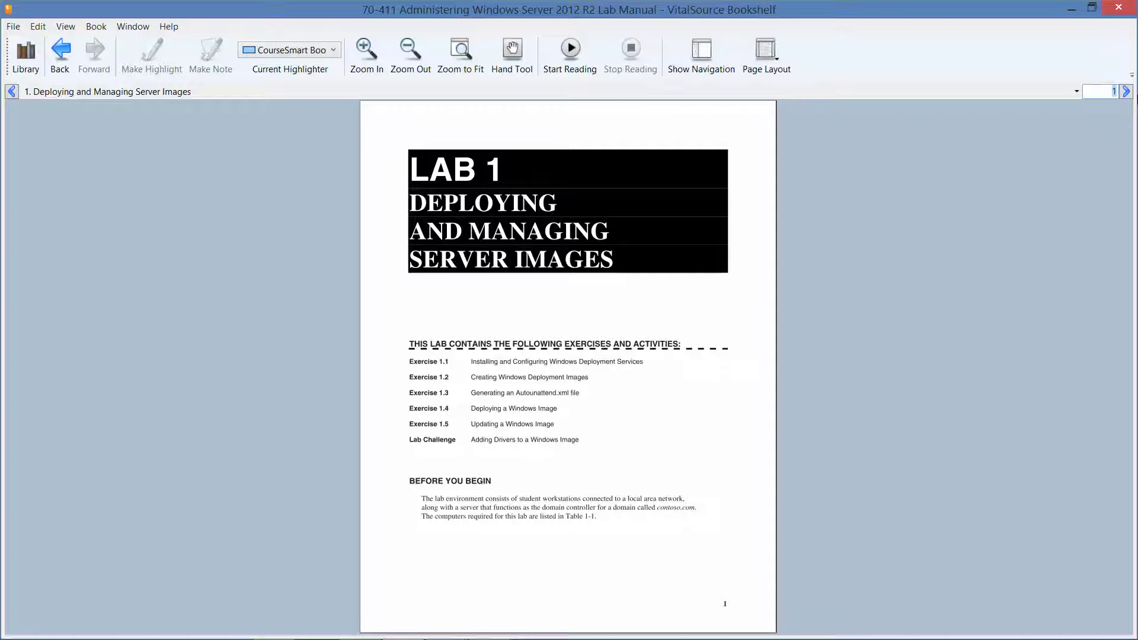
key("BackSpace")
type("8")
key("Return")
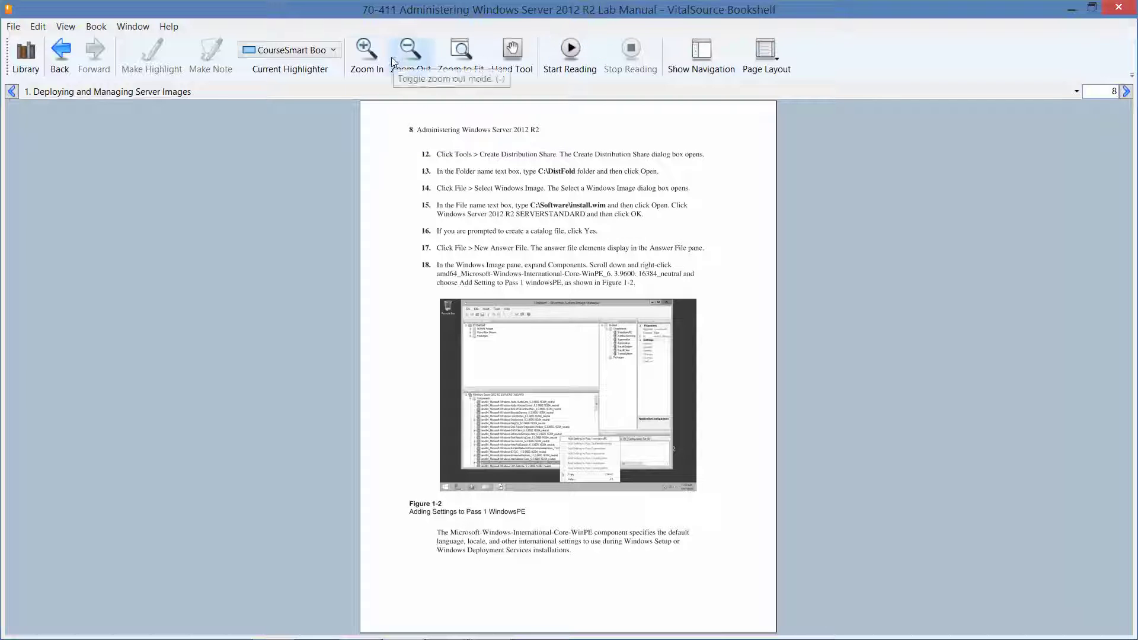
left_click(360, 50)
left_click(361, 51)
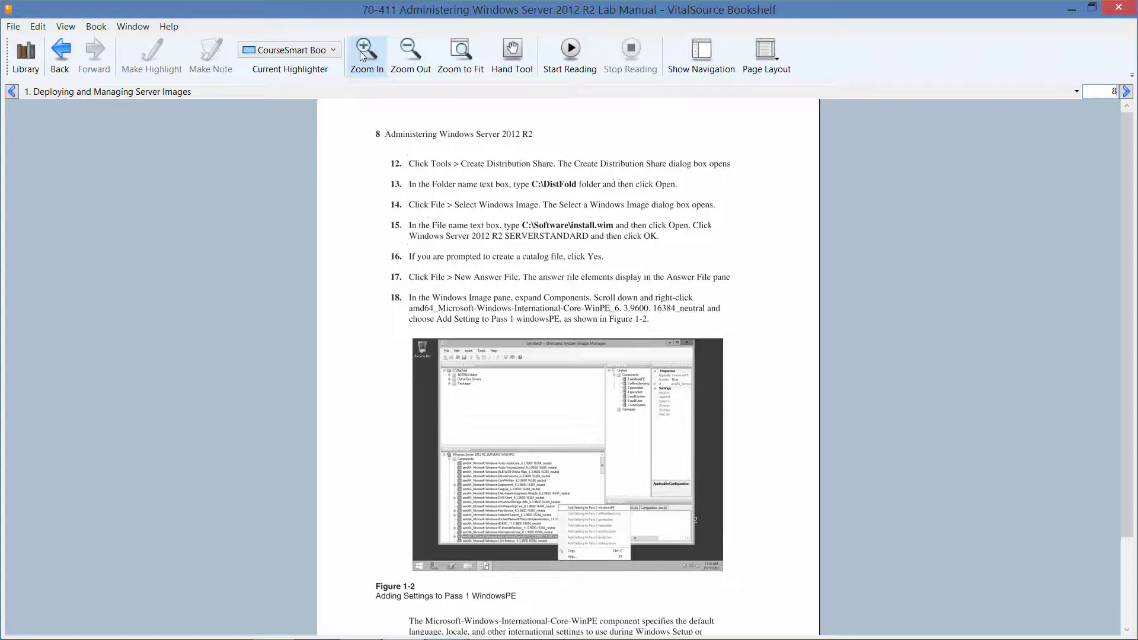
left_click(360, 51)
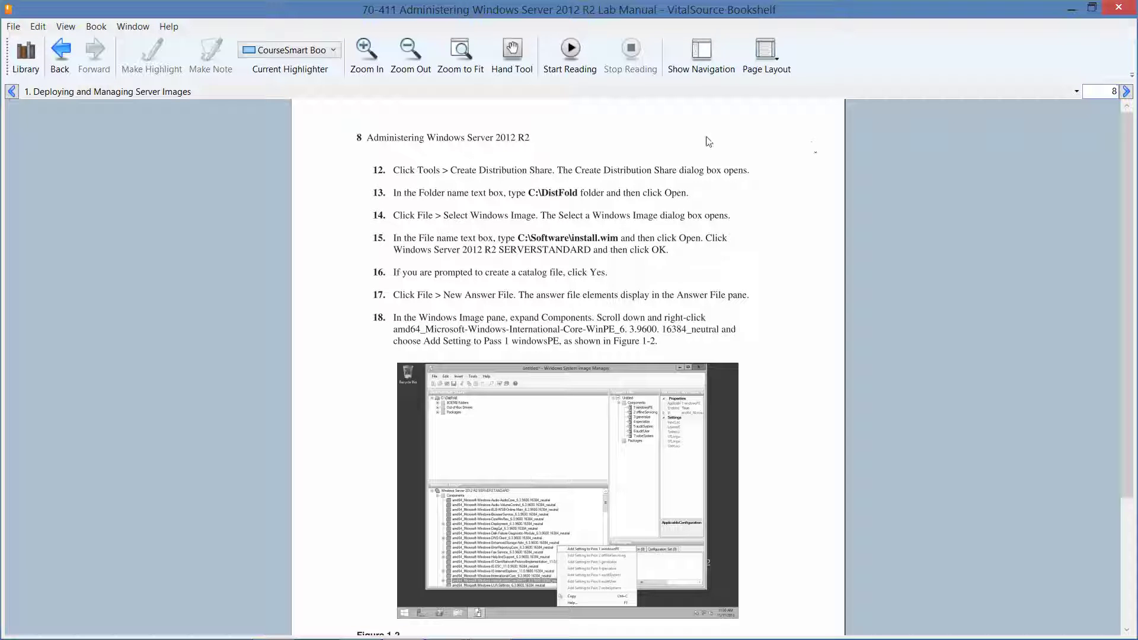
left_click(361, 48)
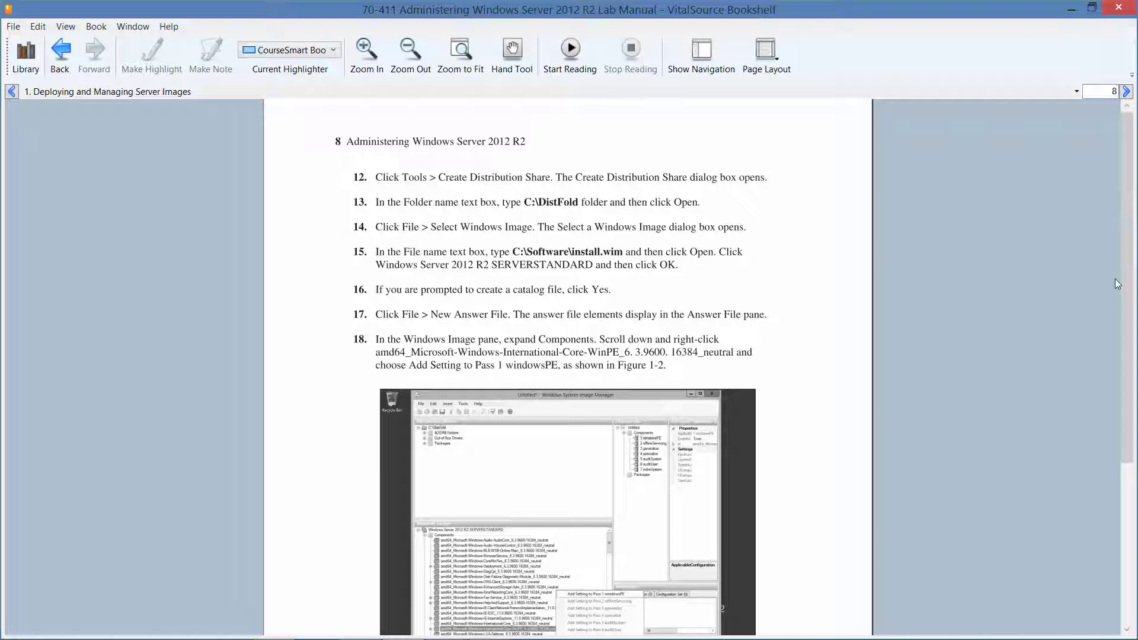
left_click_drag(1128, 285, 1131, 371)
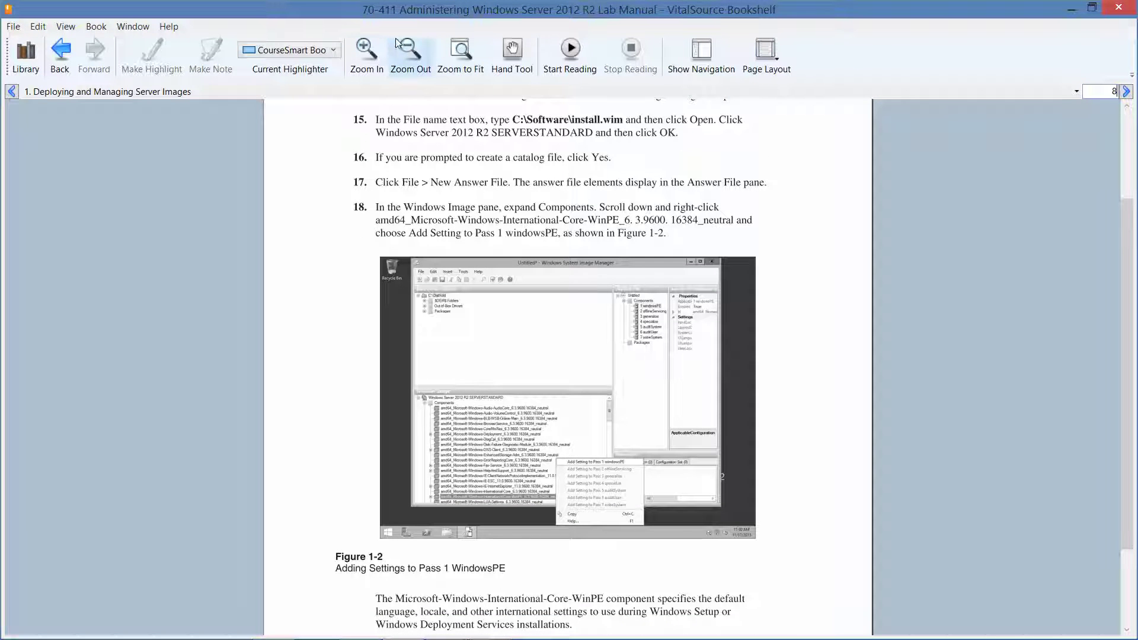
left_click(368, 43)
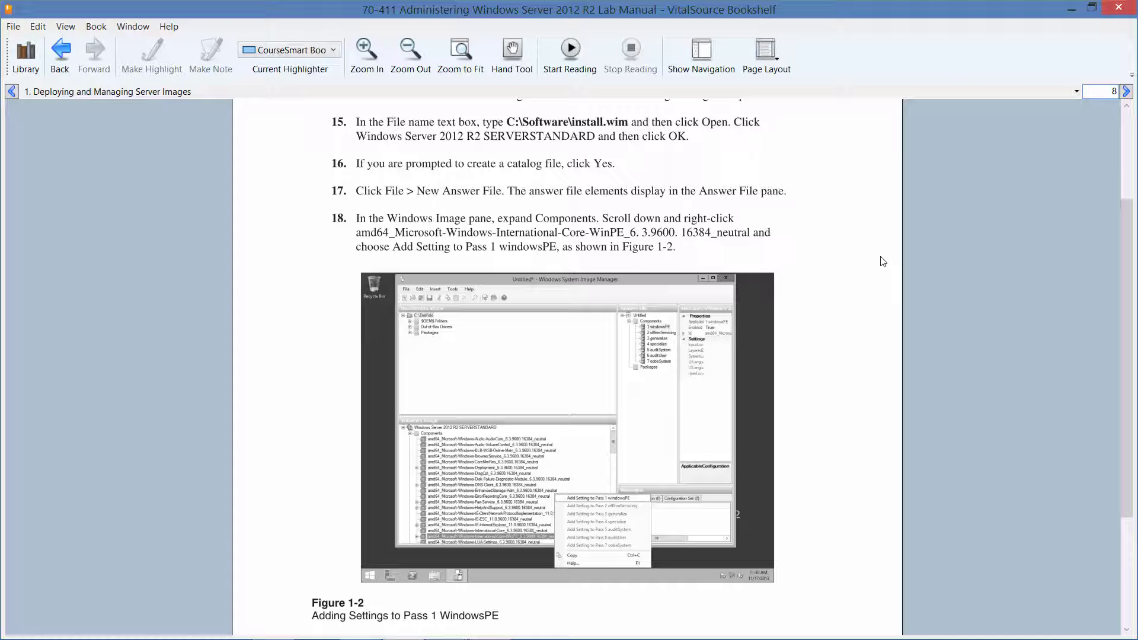
left_click(1073, 9)
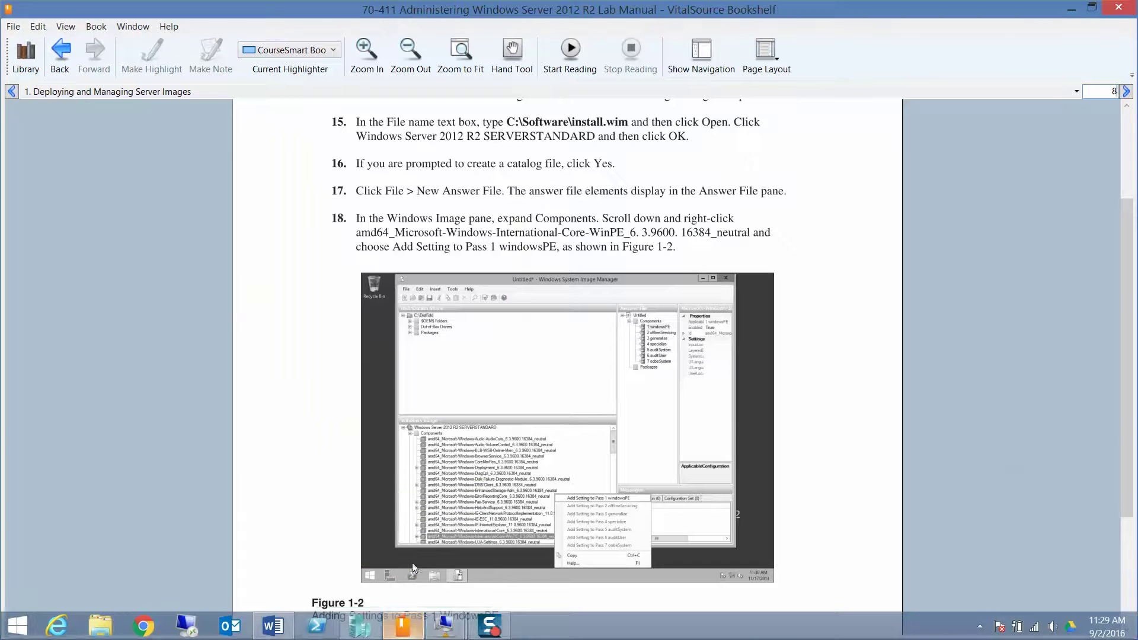
Step: Examine step 18 and Figure 1-2 of the lab manual more closely, and return to the Server01 virtual machine
left_click(407, 629)
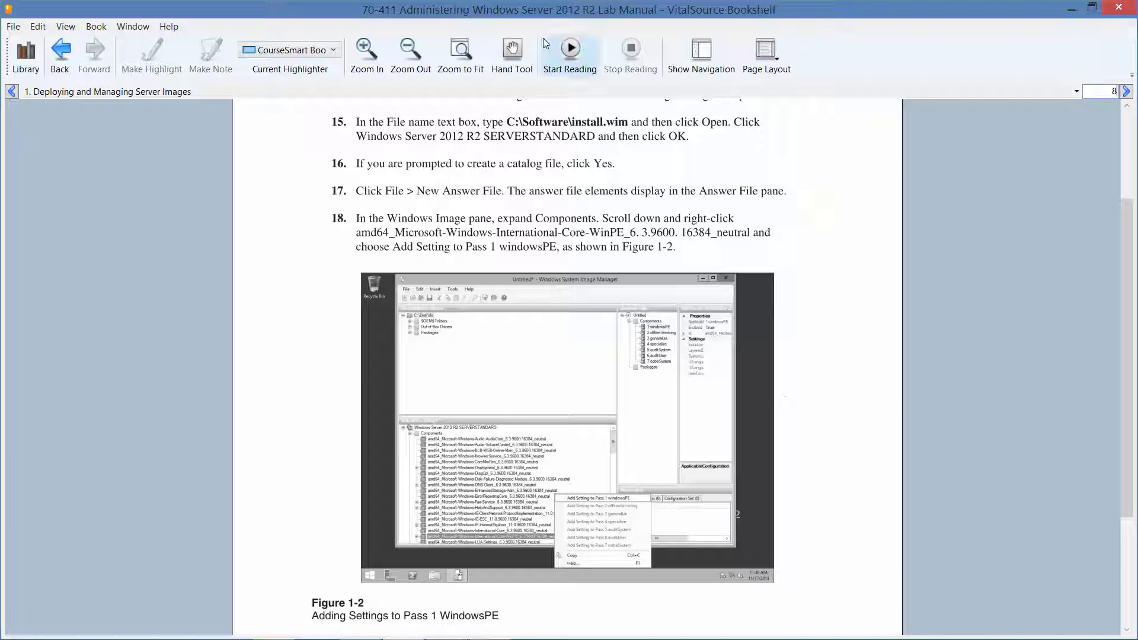
left_click(368, 47)
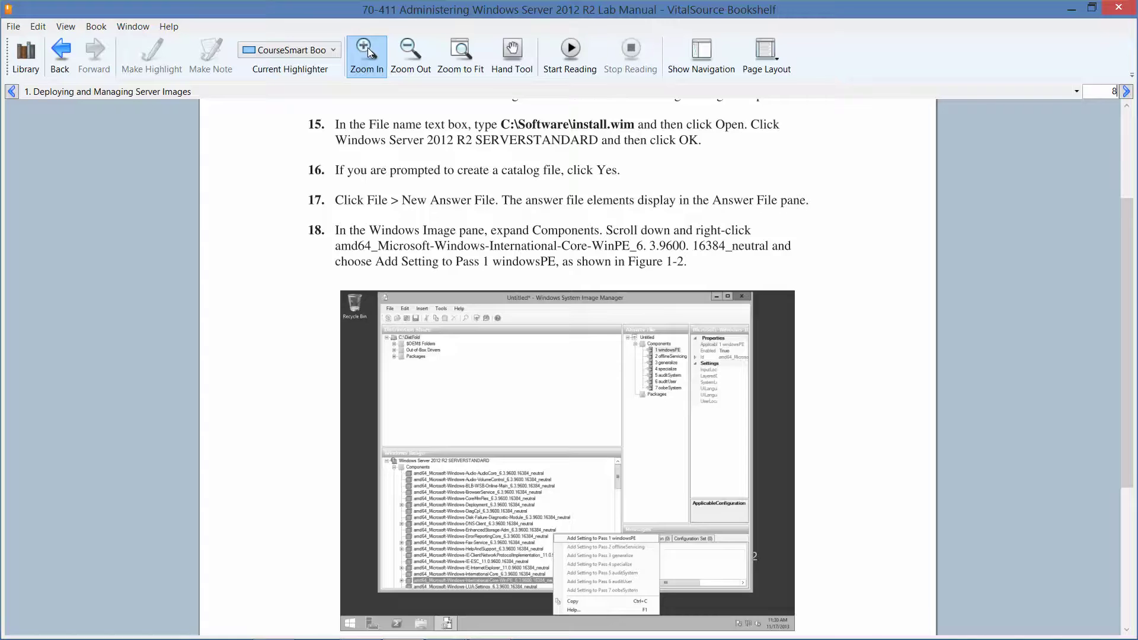
left_click(367, 48)
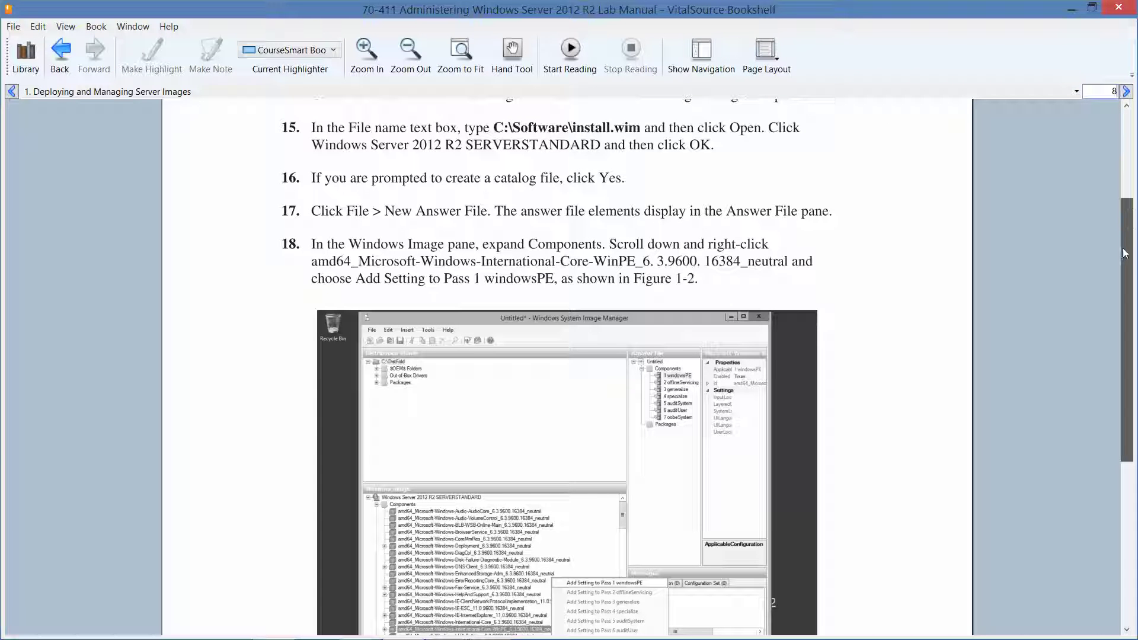
left_click_drag(1125, 253, 1119, 304)
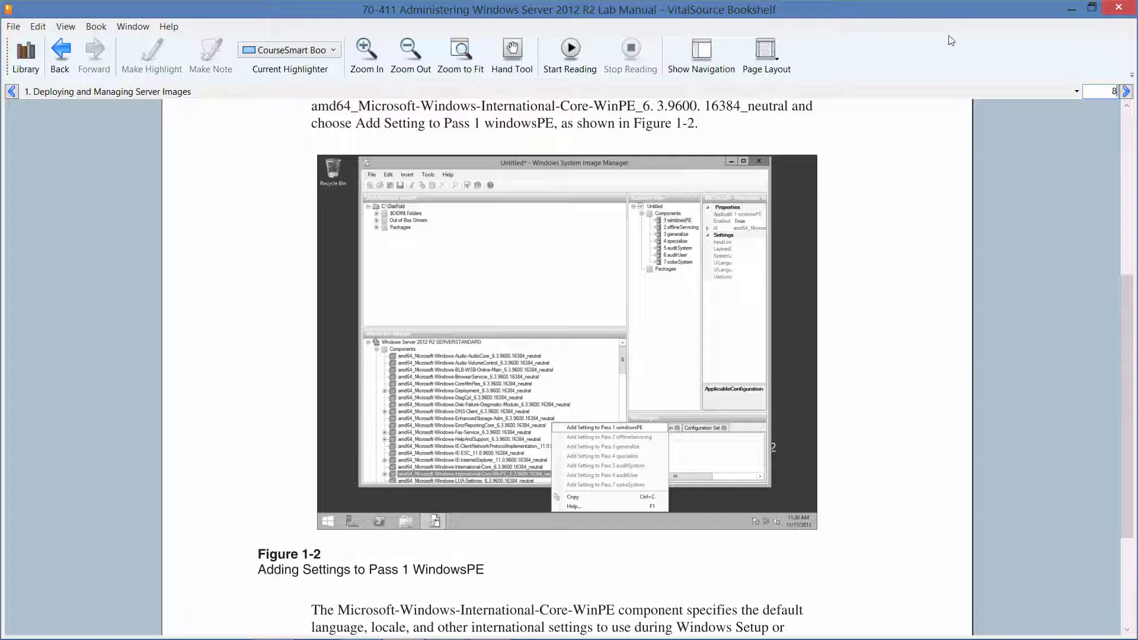
left_click(1130, 109)
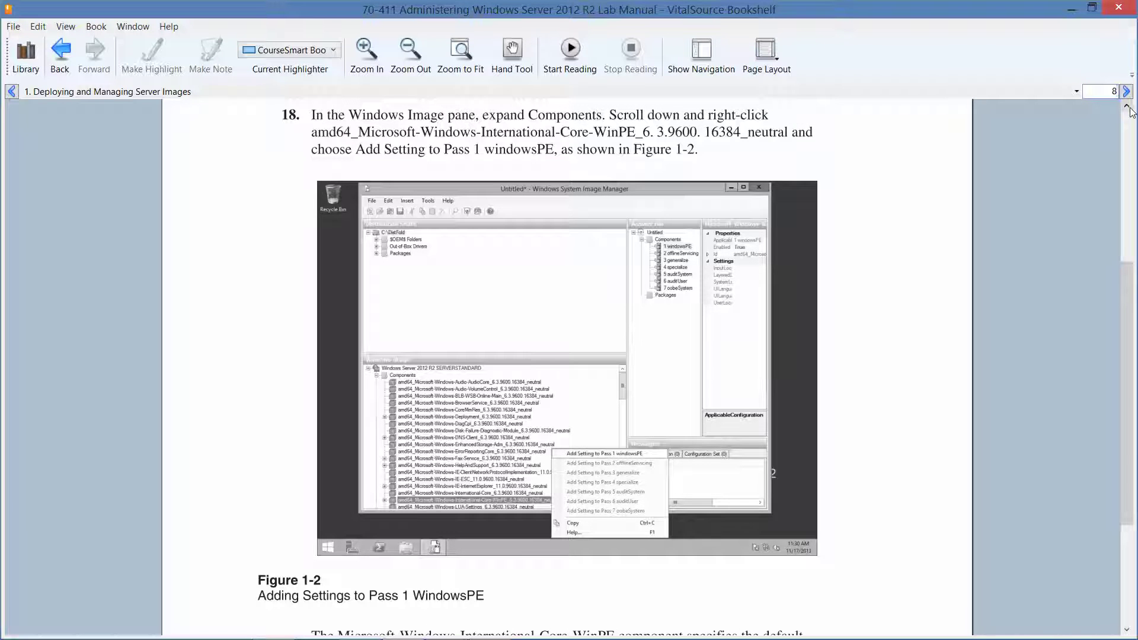
left_click(1069, 9)
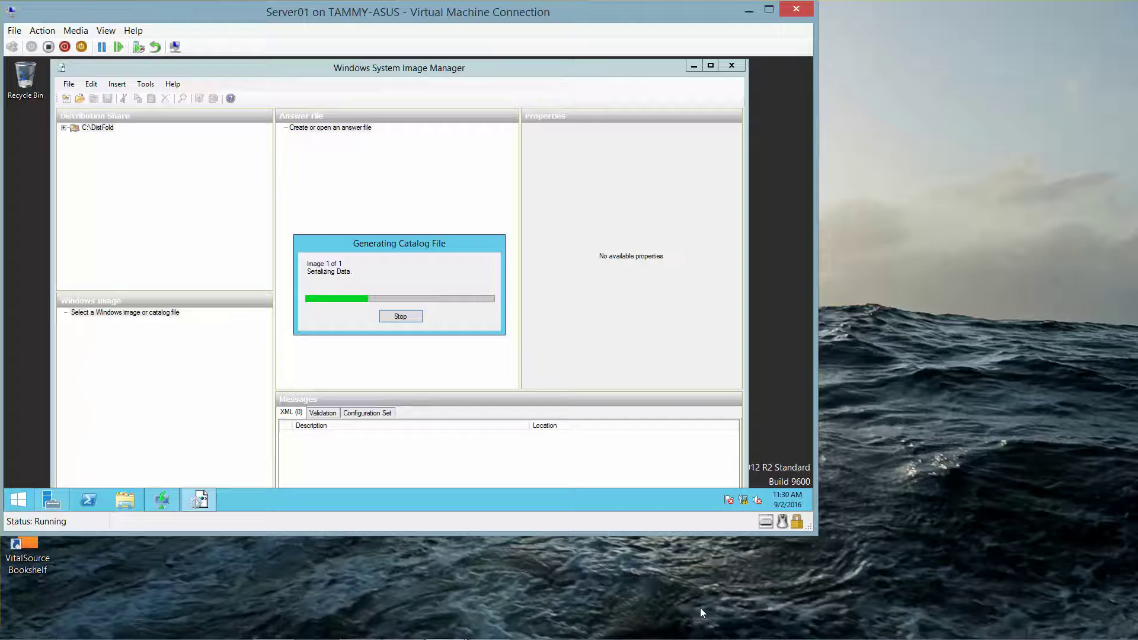
left_click(492, 627)
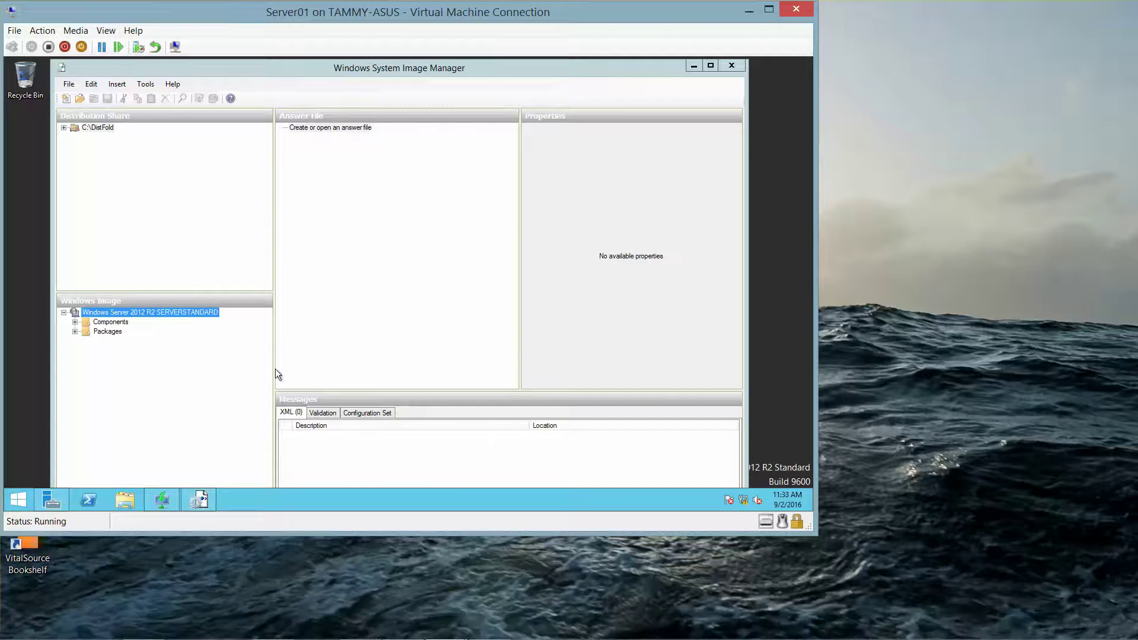
Step: Expand the image's Components, widen the Windows Image pane, and select the amd64_Microsoft-Windows-International-Core-WinPE_6.3.9600.16384_neutral component
left_click(75, 322)
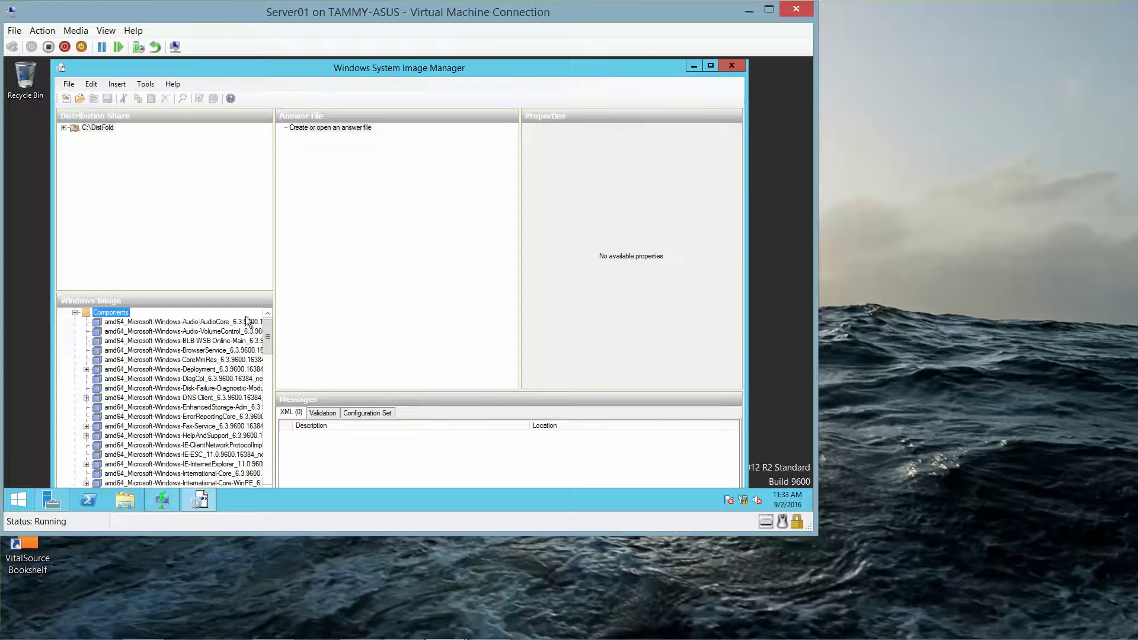
left_click_drag(274, 331, 347, 342)
key("super")
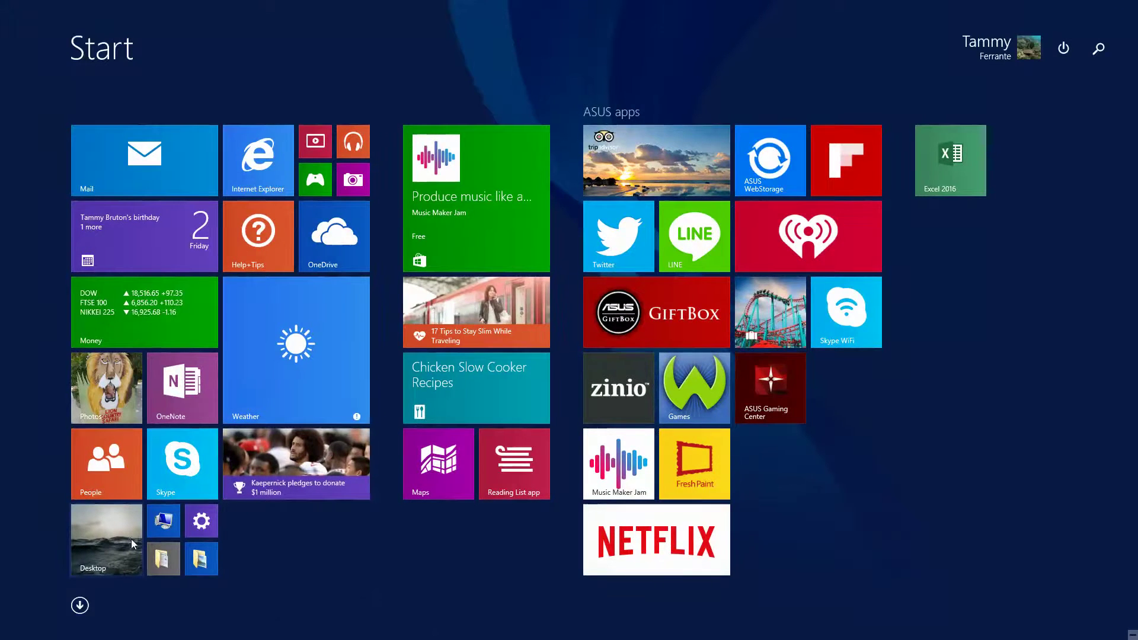
left_click(124, 539)
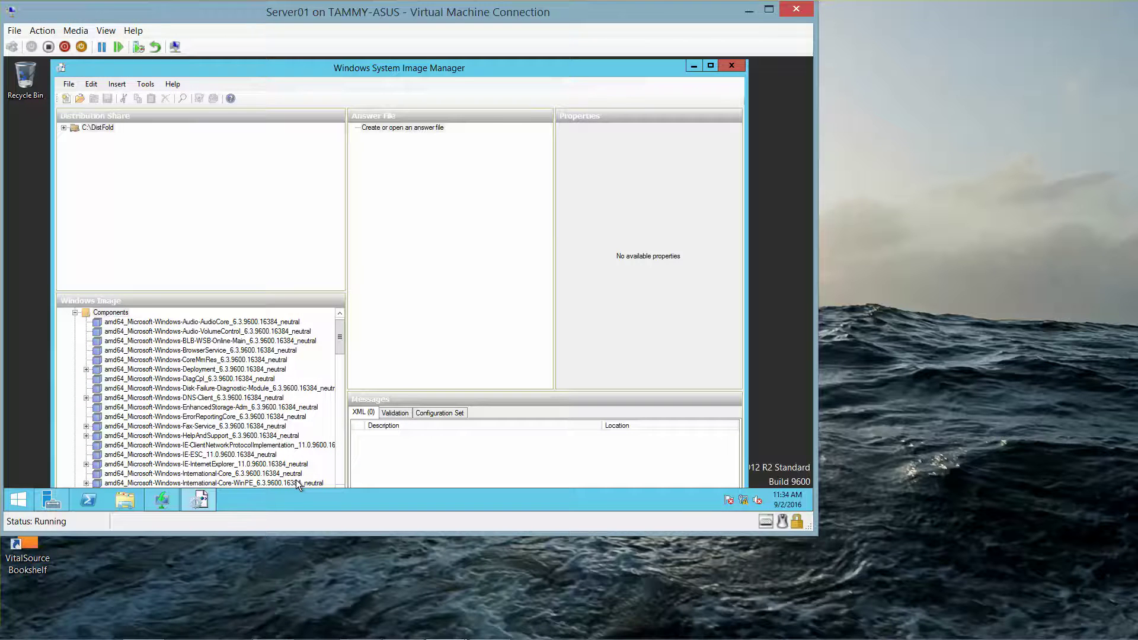
left_click(312, 481)
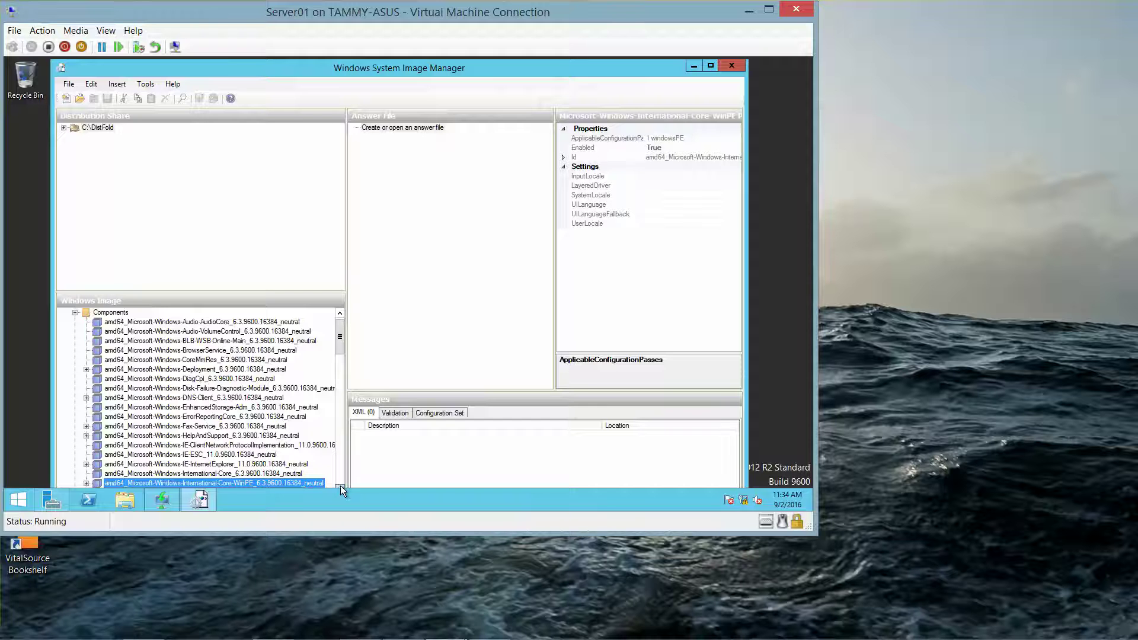
Step: Try to add the amd64_Microsoft-Windows-International-Core-WinPE_6.3.9600.16384_neutral component's settings to Pass 1 windowsPE
left_click(340, 485)
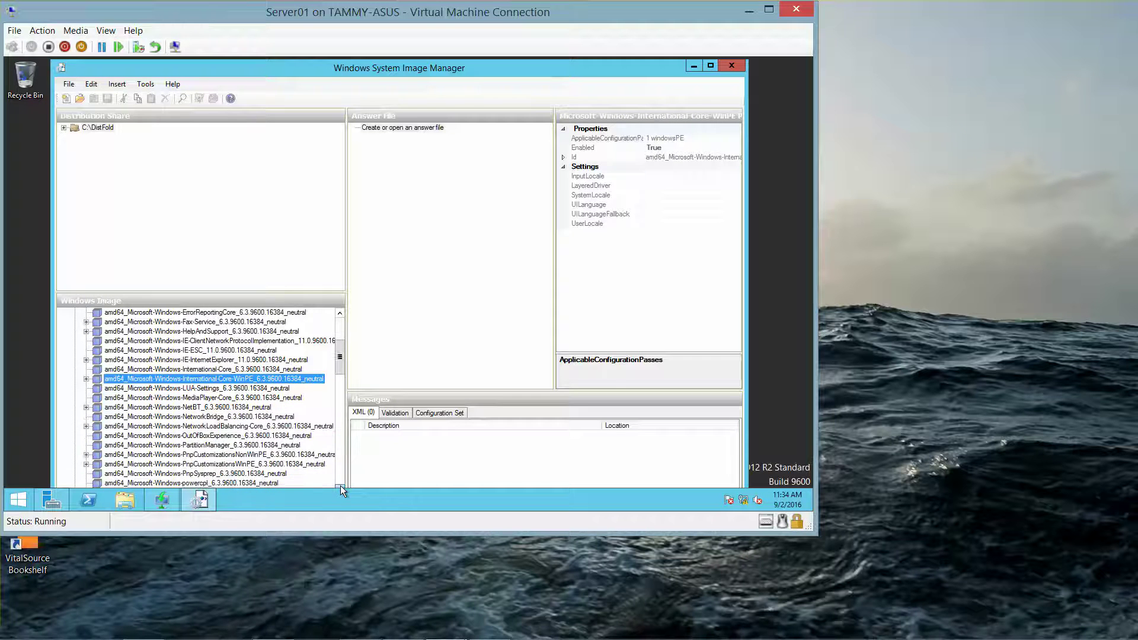
right_click(299, 380)
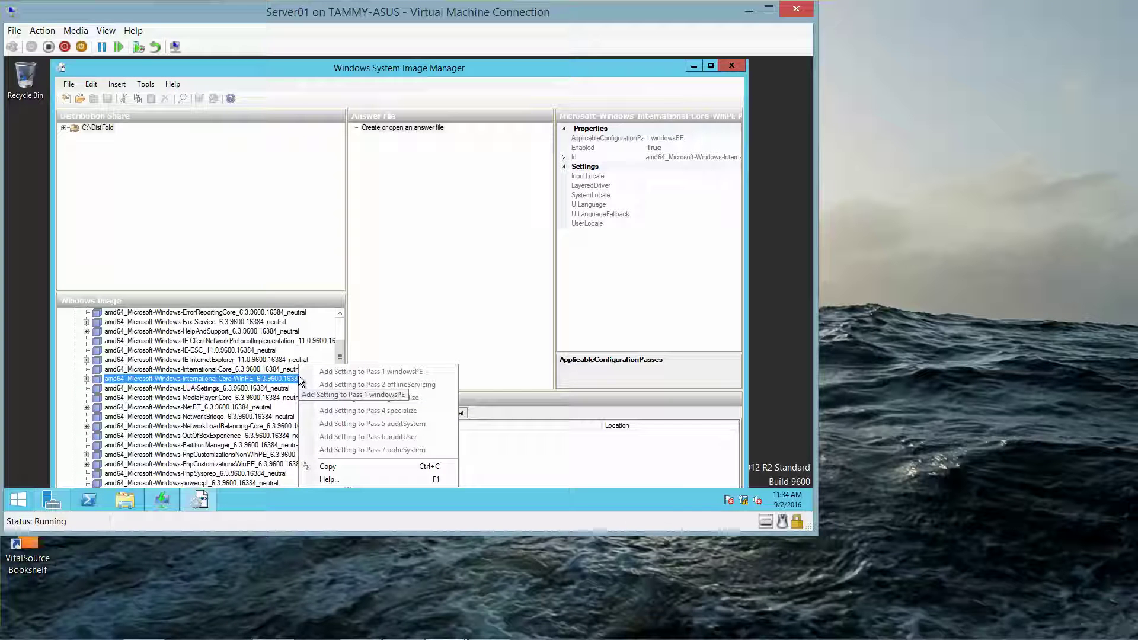
left_click(269, 383)
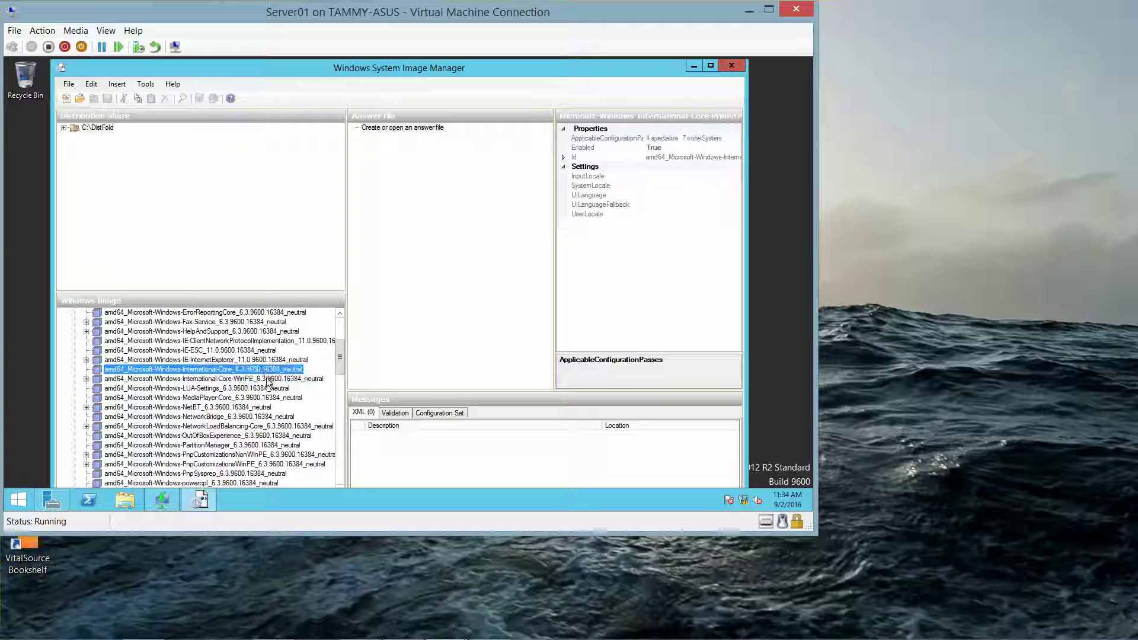
right_click(267, 381)
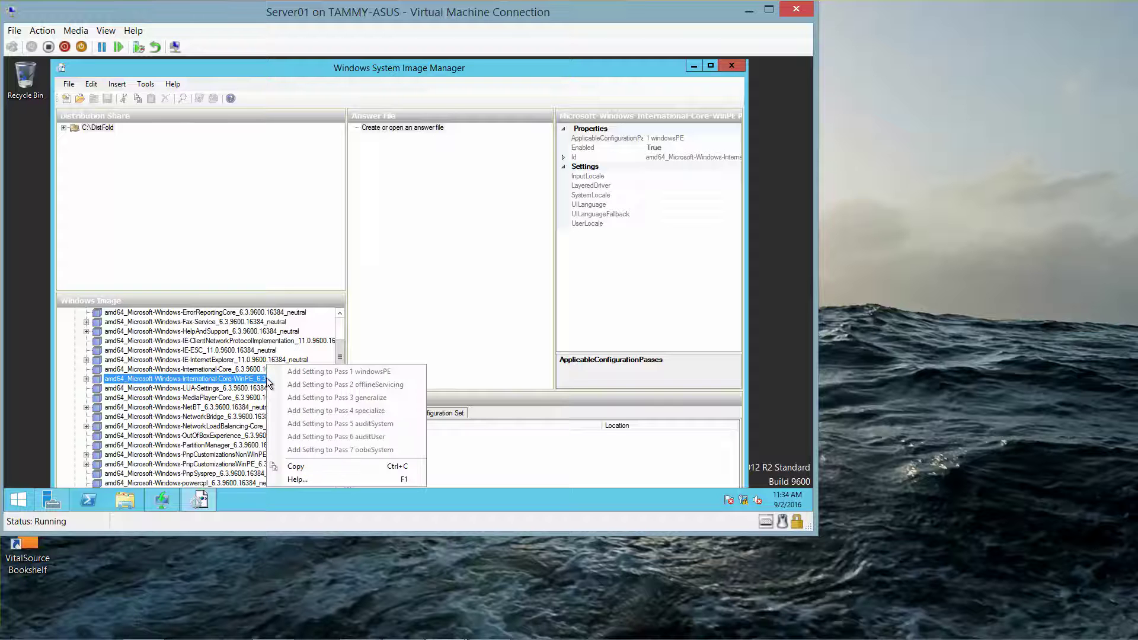
left_click(240, 370)
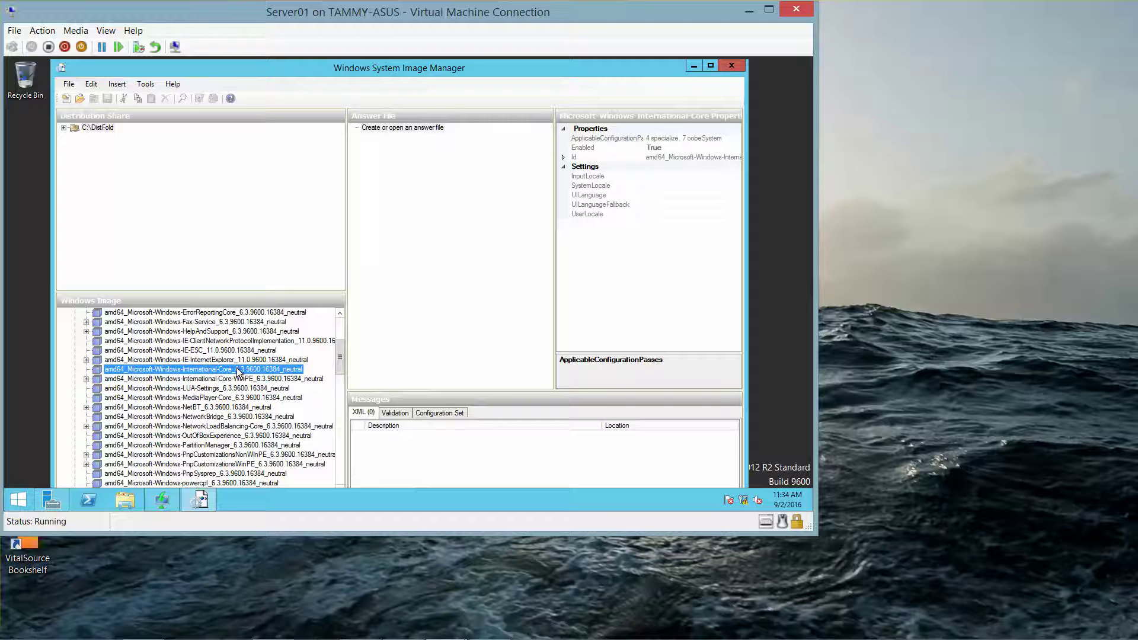
left_click(242, 381)
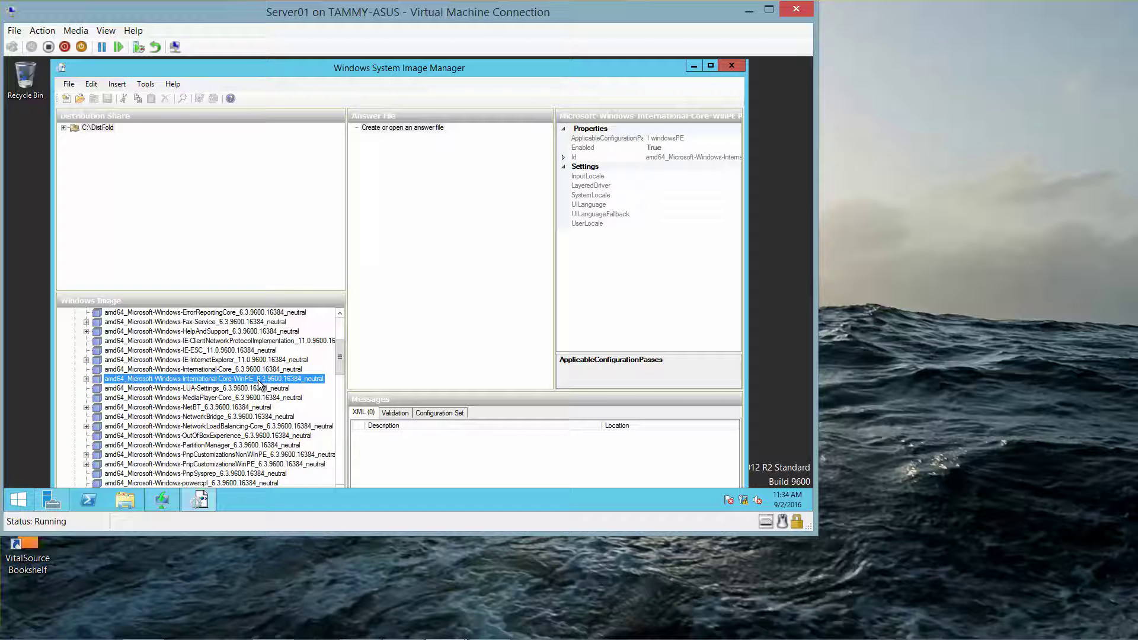
left_click(86, 380)
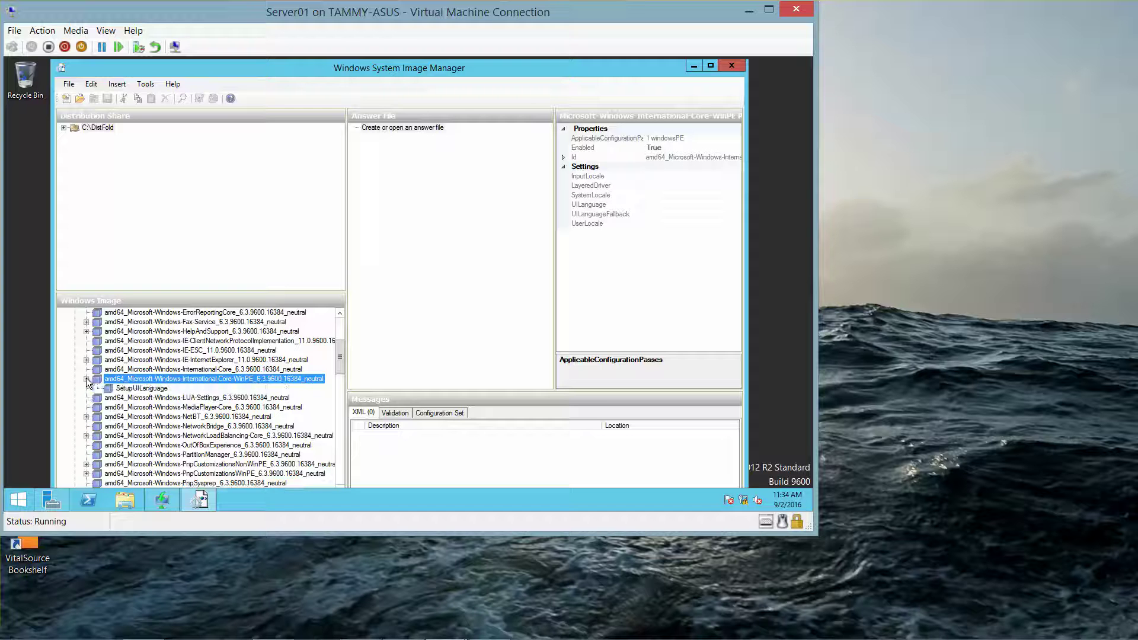
left_click(150, 388)
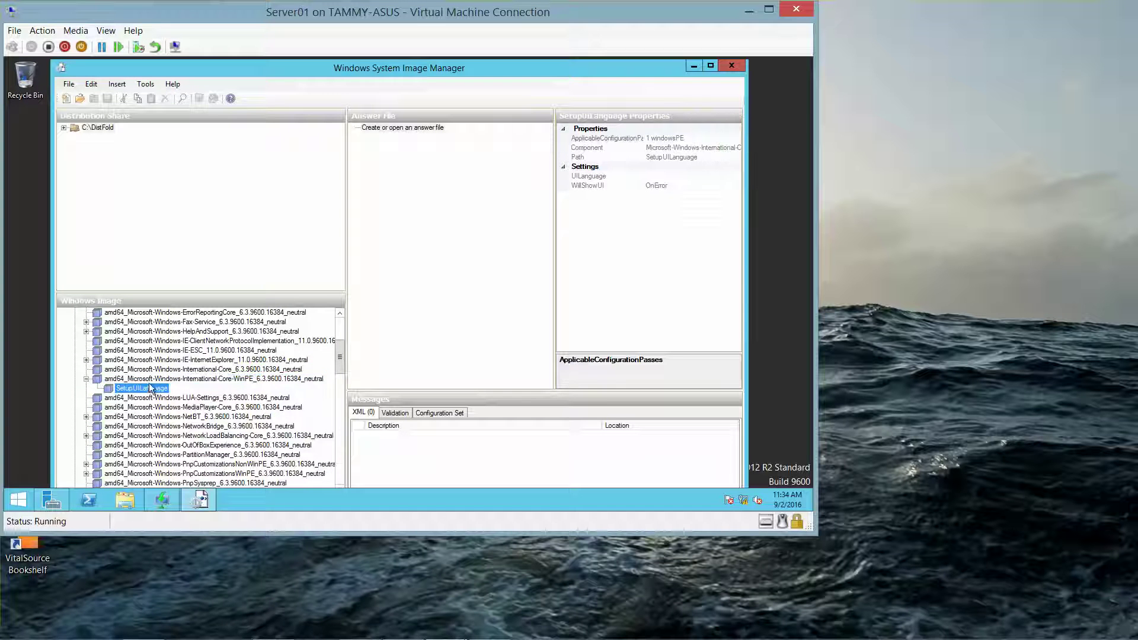
left_click(154, 378)
right_click(154, 378)
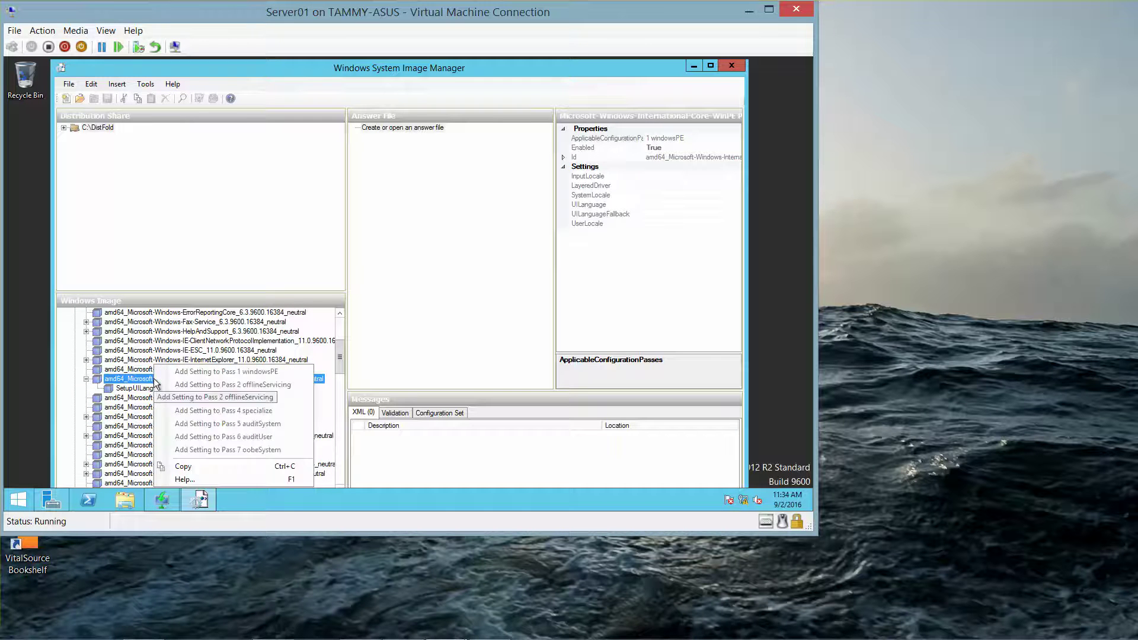
left_click(150, 382)
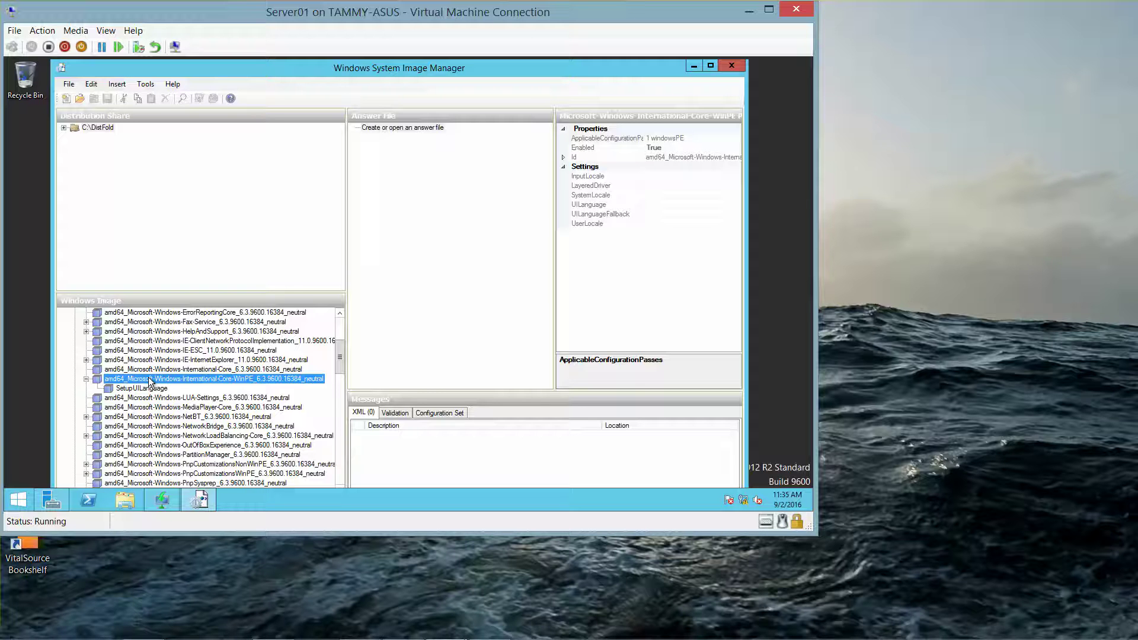
right_click(148, 379)
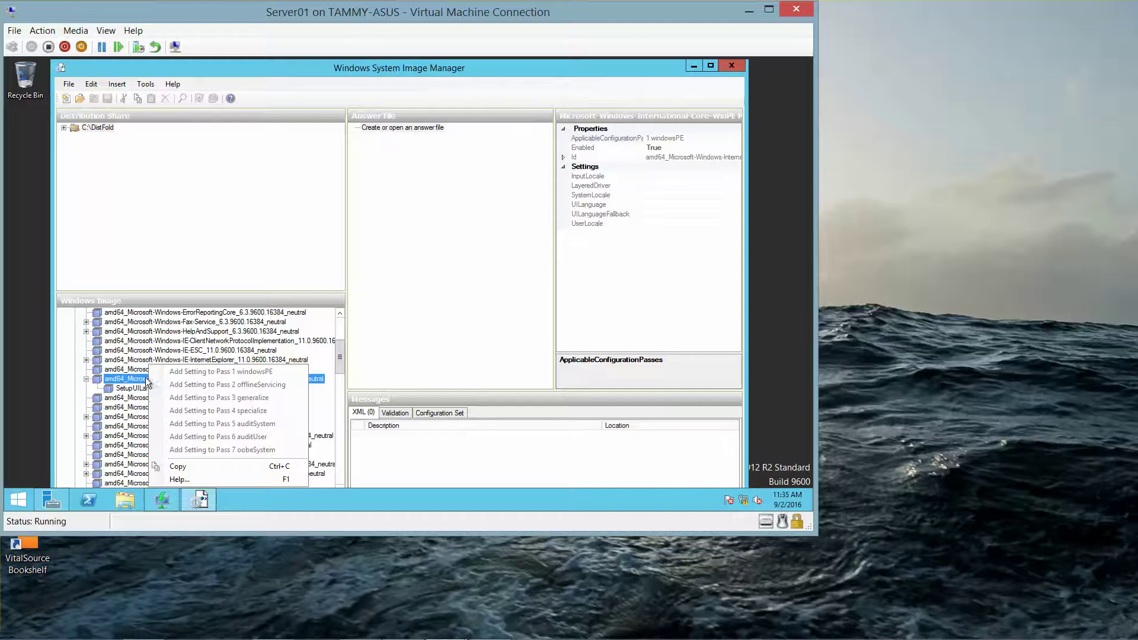
left_click(145, 380)
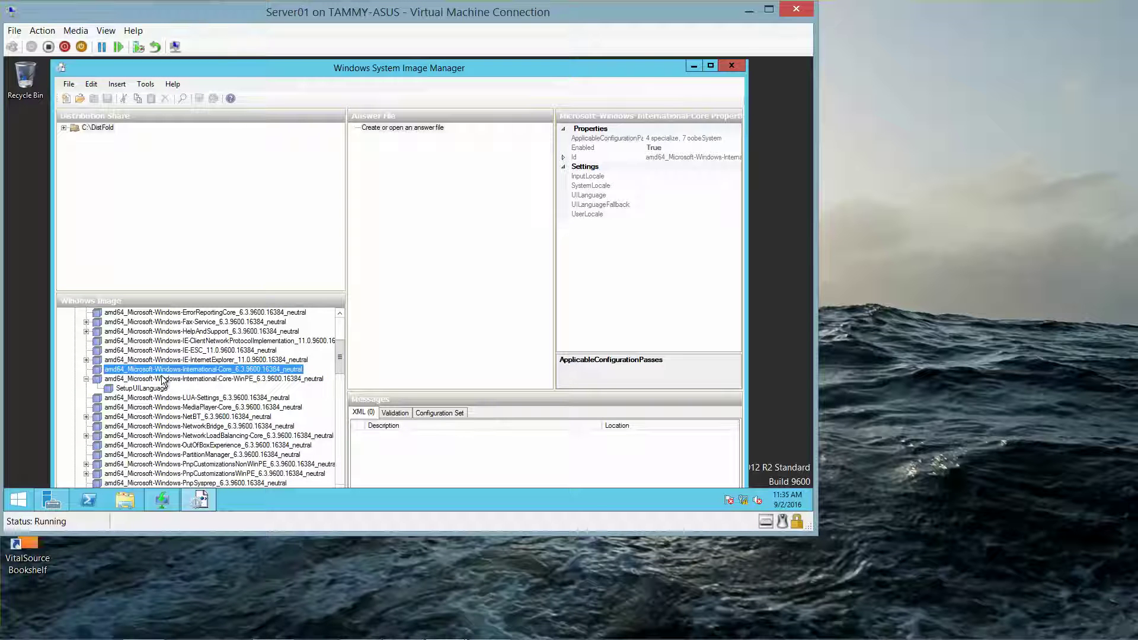
right_click(162, 380)
key("Escape")
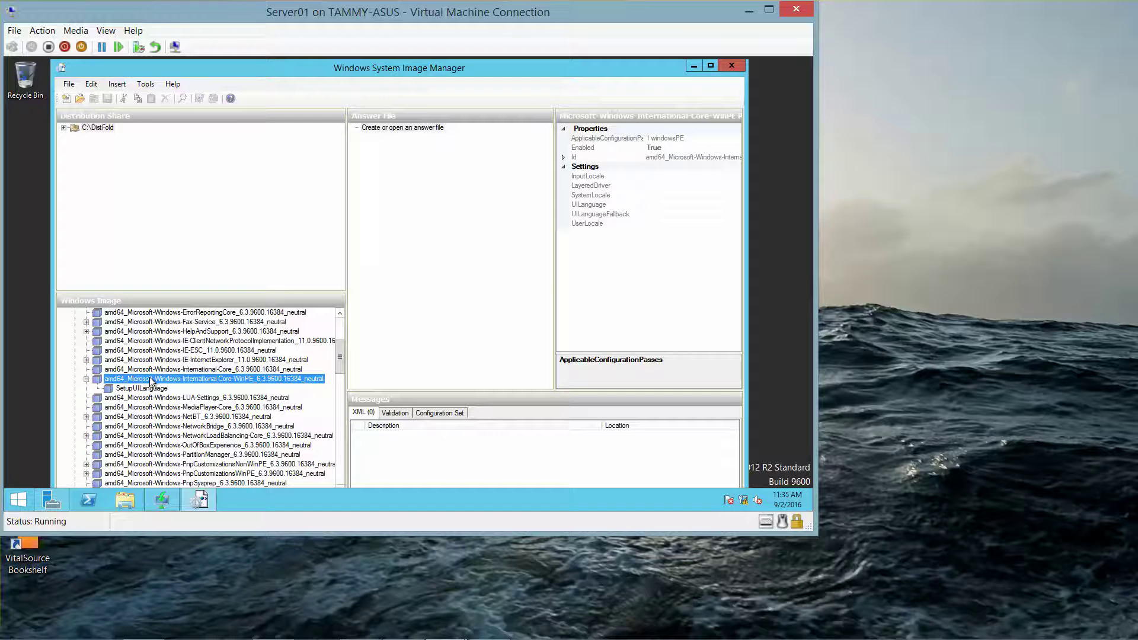
left_click(490, 626)
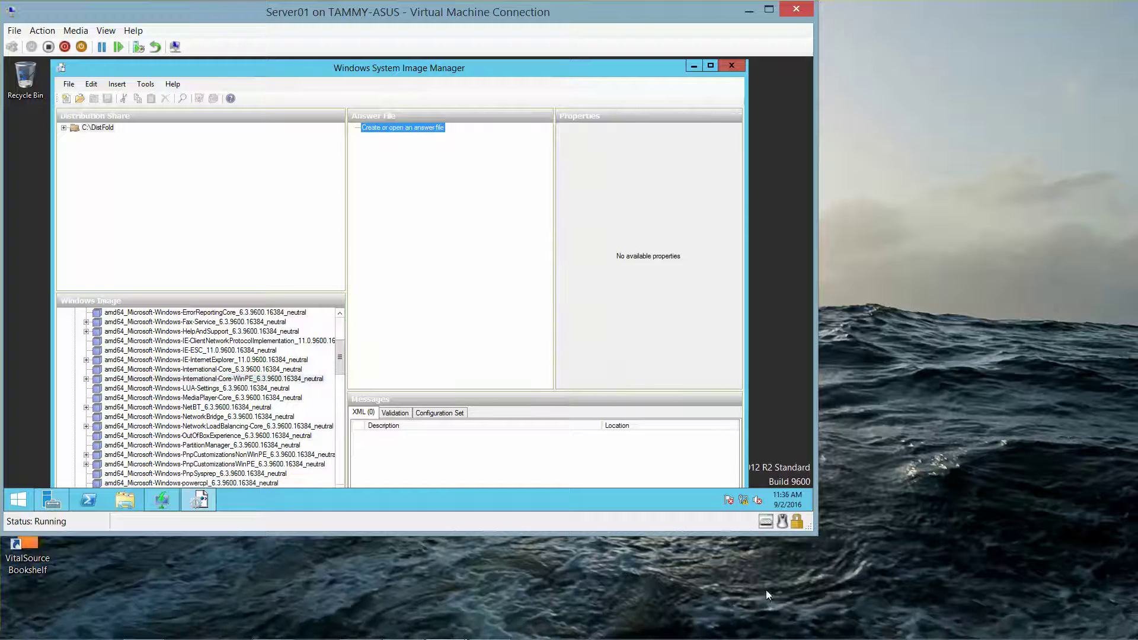
Step: Create a new answer file, add the amd64_Microsoft-Windows-International-Core-WinPE_6.3.9600.16384_neutral component to Pass 1 windowsPE, and select it there
left_click(71, 82)
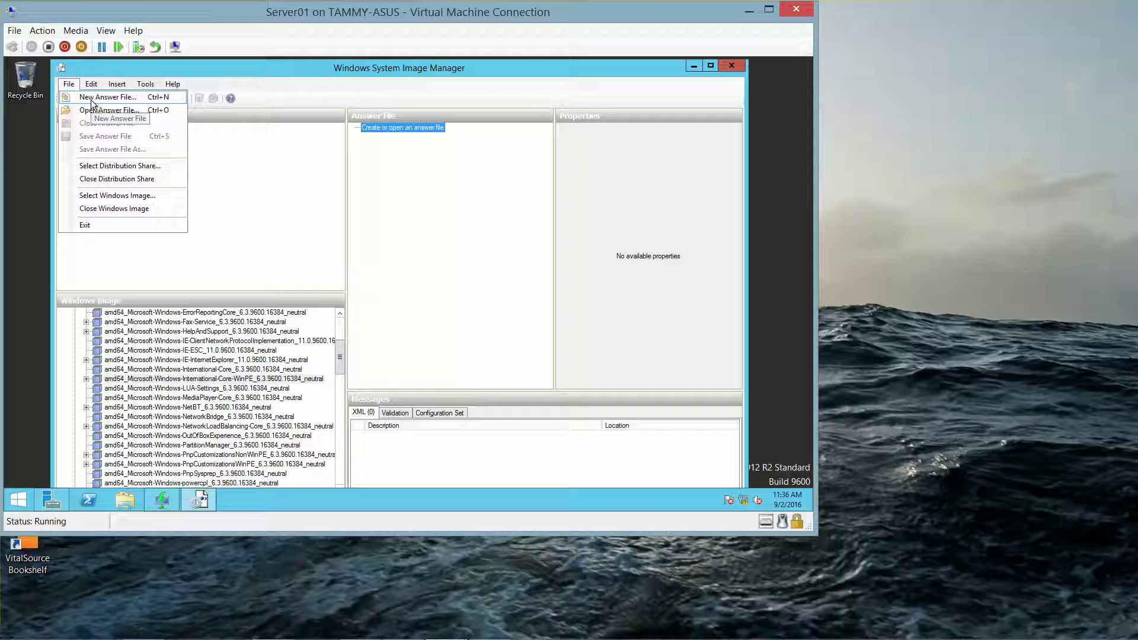
left_click(92, 99)
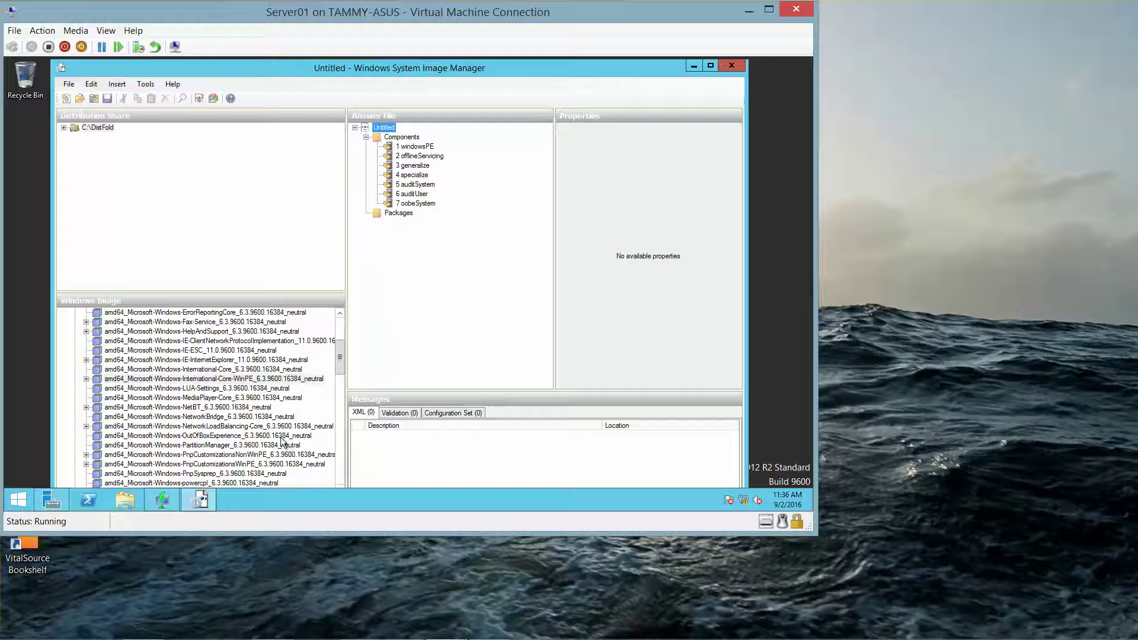
left_click(253, 380)
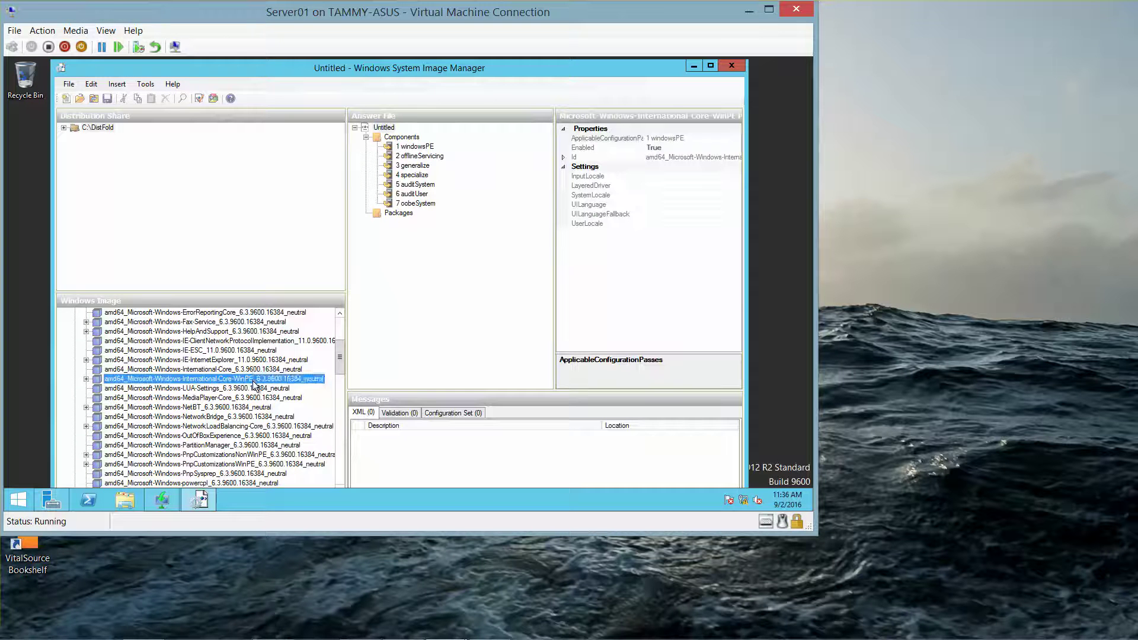
right_click(254, 383)
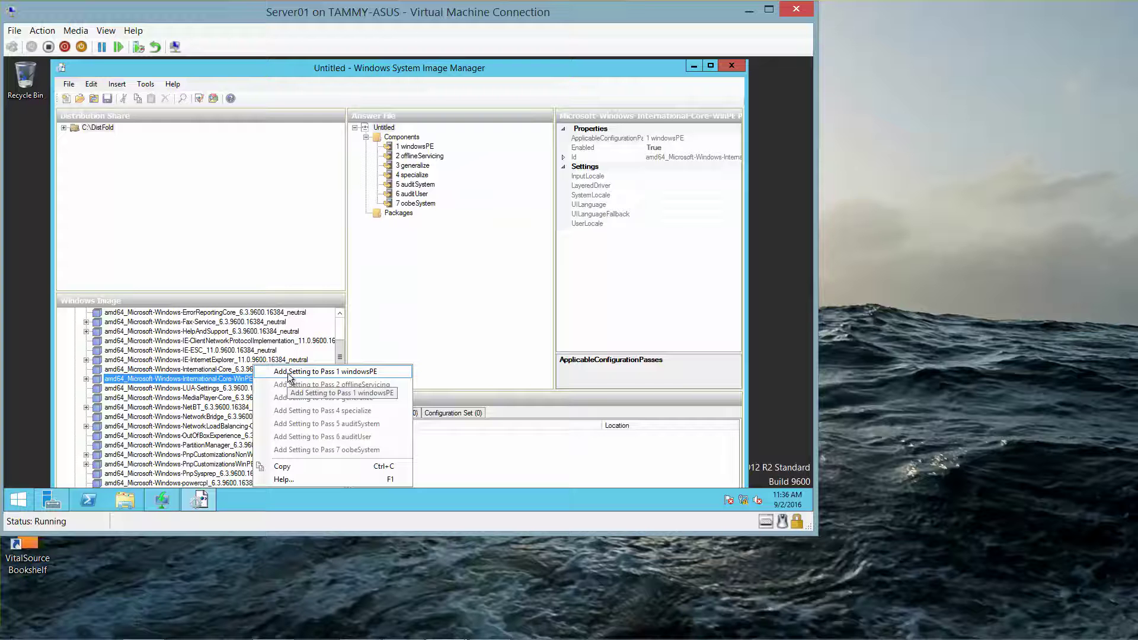
left_click(290, 377)
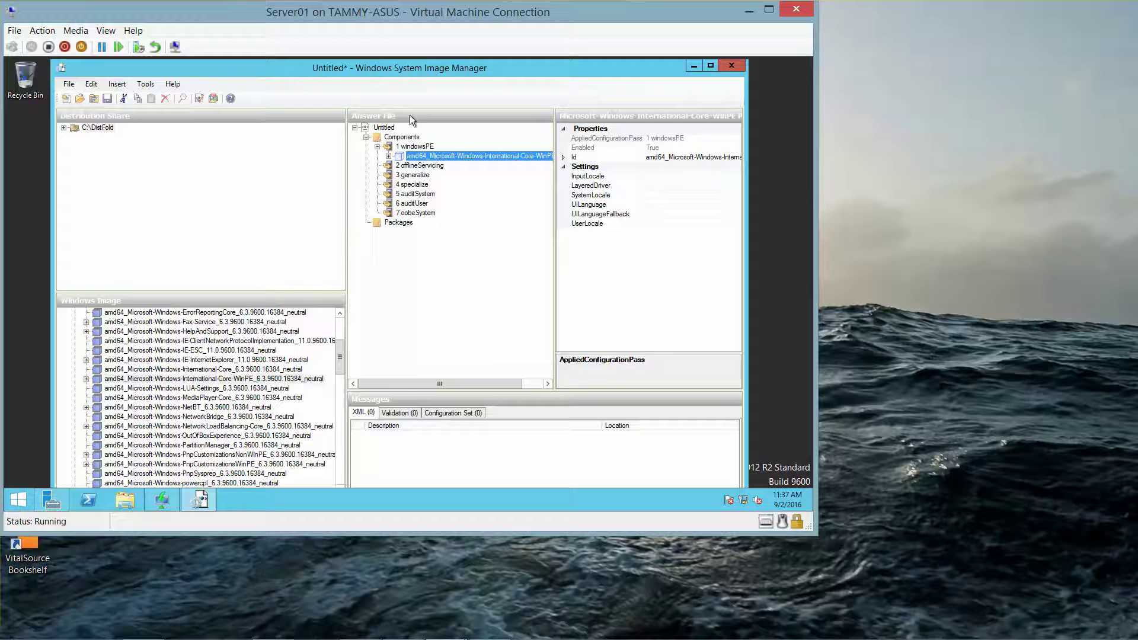
left_click(493, 157)
Step: Switch to the lab manual in VitalSource Bookshelf, read step 19 and Figure 1-3 on page 9 enlarged, and return to Server01
mouse_move(498, 638)
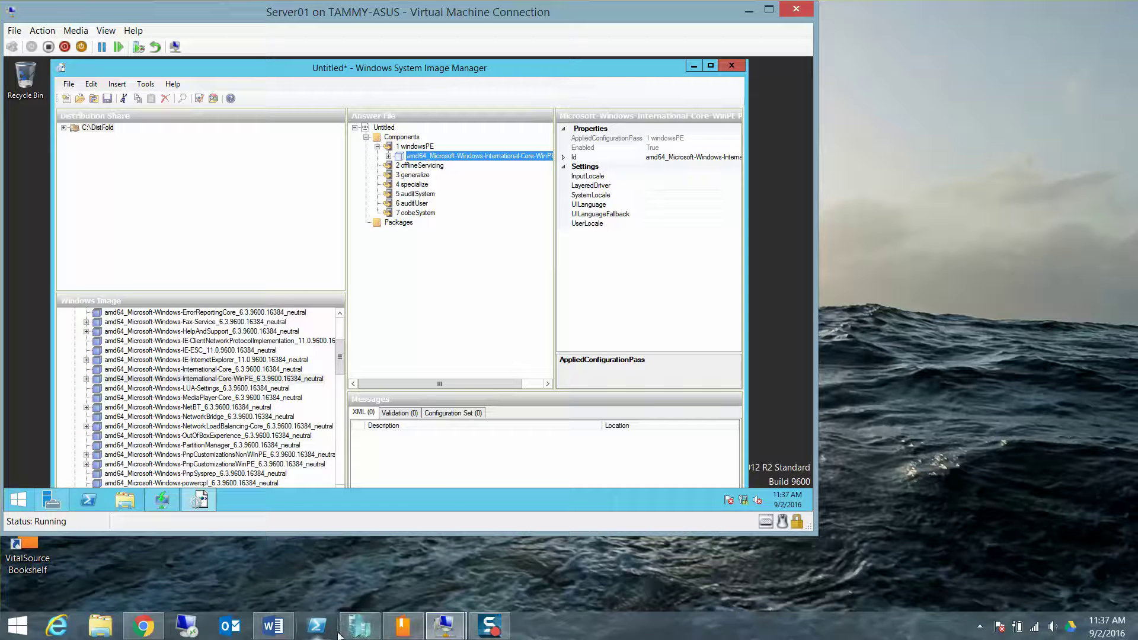
left_click(399, 633)
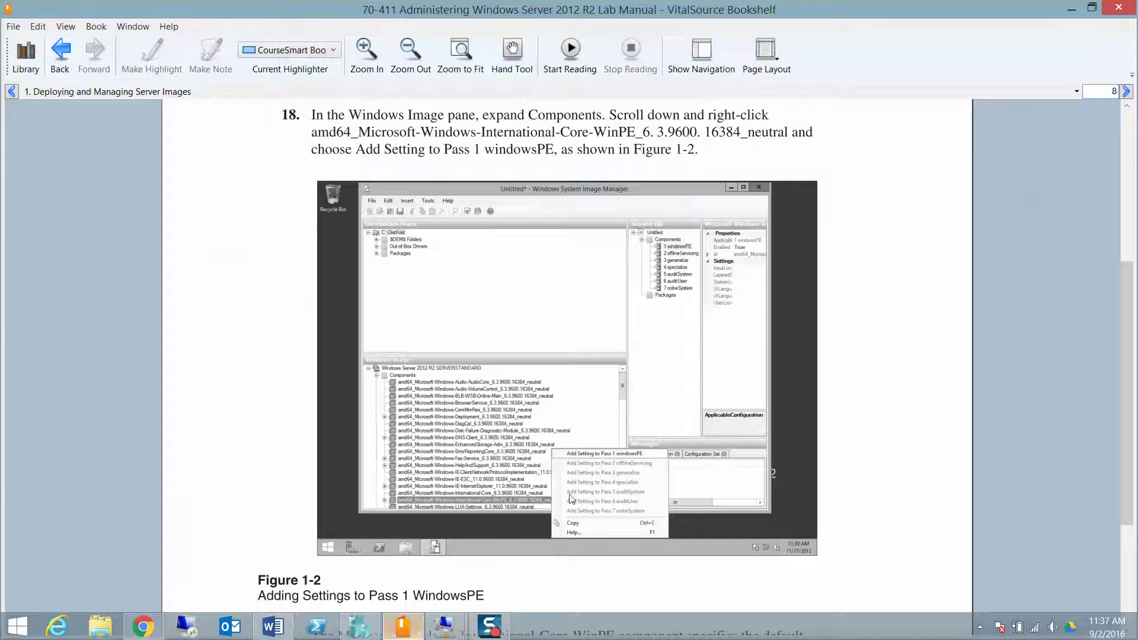
left_click(1129, 93)
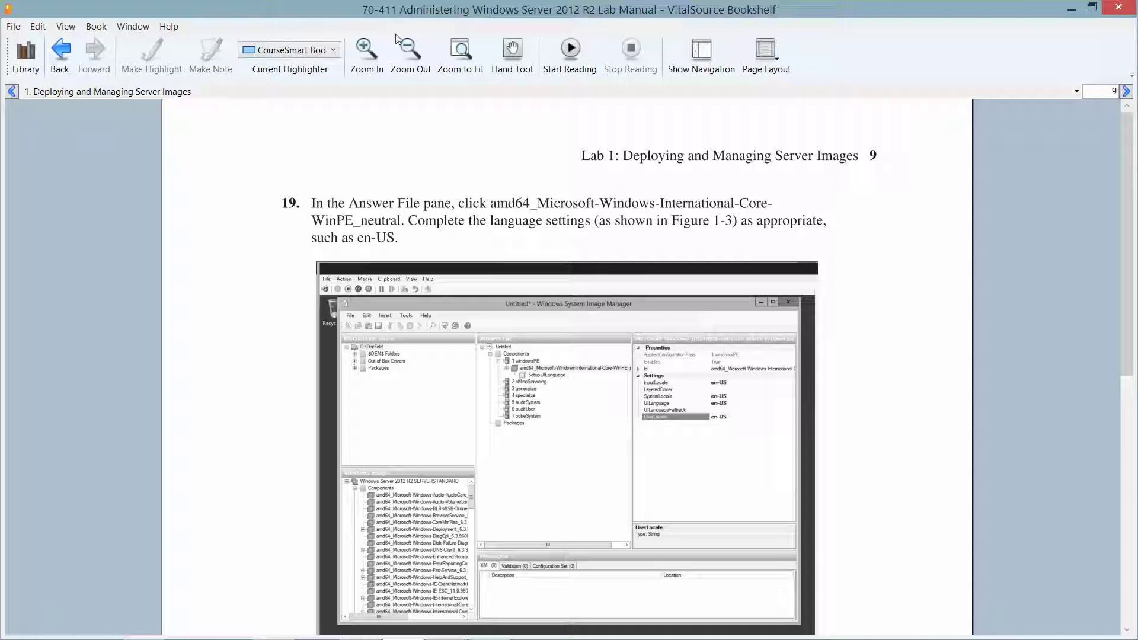
left_click(364, 52)
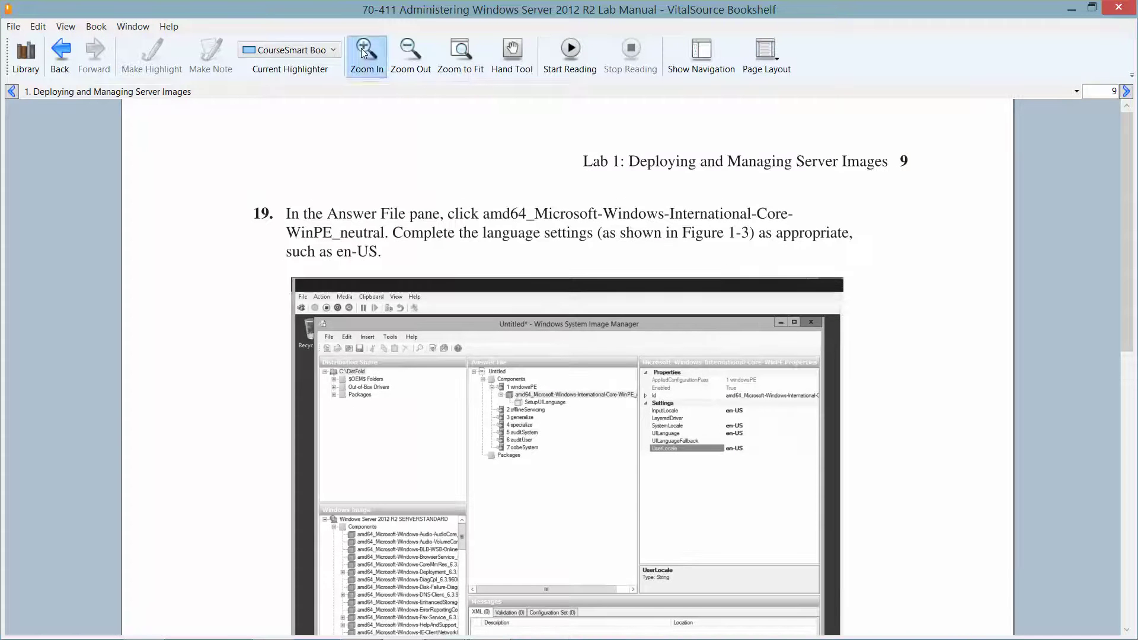
left_click(361, 48)
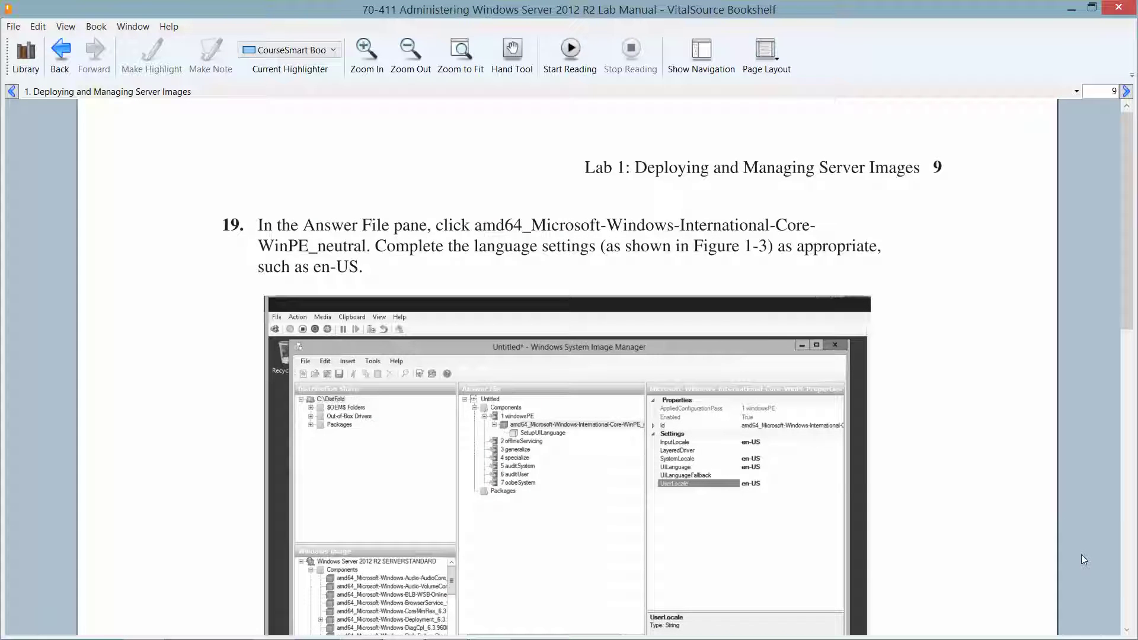
scroll(1128, 631, "down", 2)
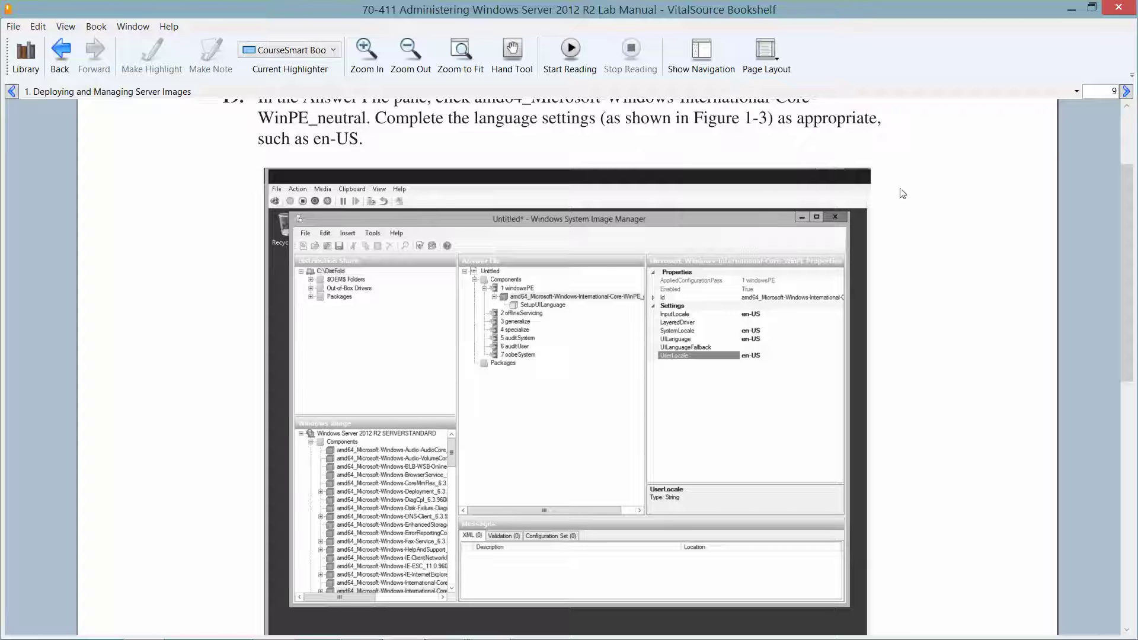
left_click(1073, 9)
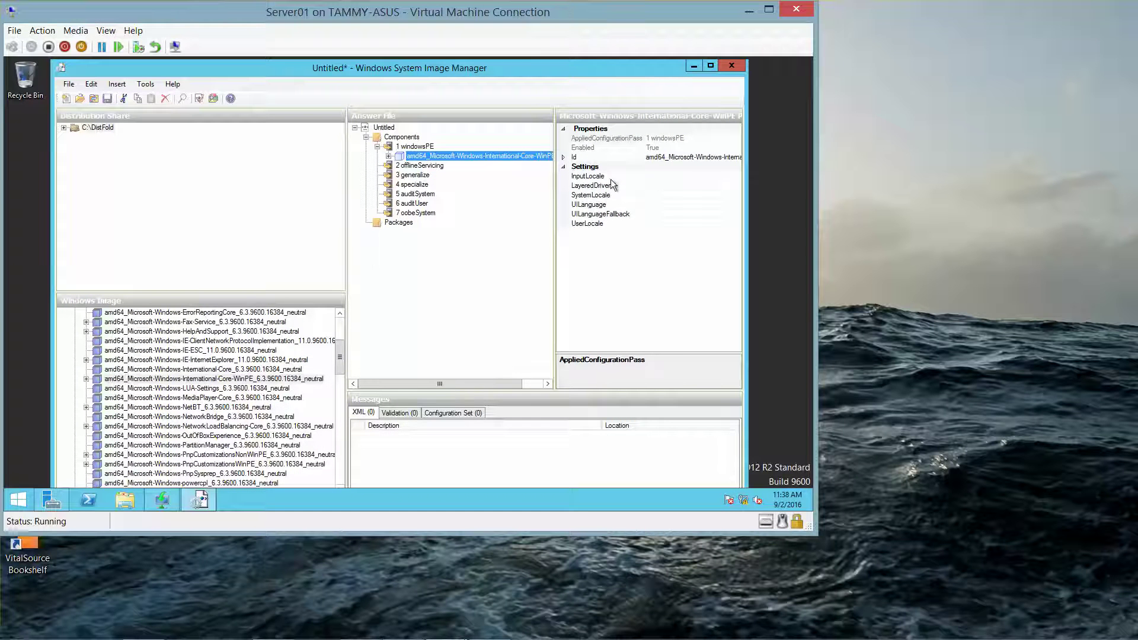
Step: Set InputLocale and UserLocale to en-US for the International-Core-WinPE component in the answer file
left_click(656, 176)
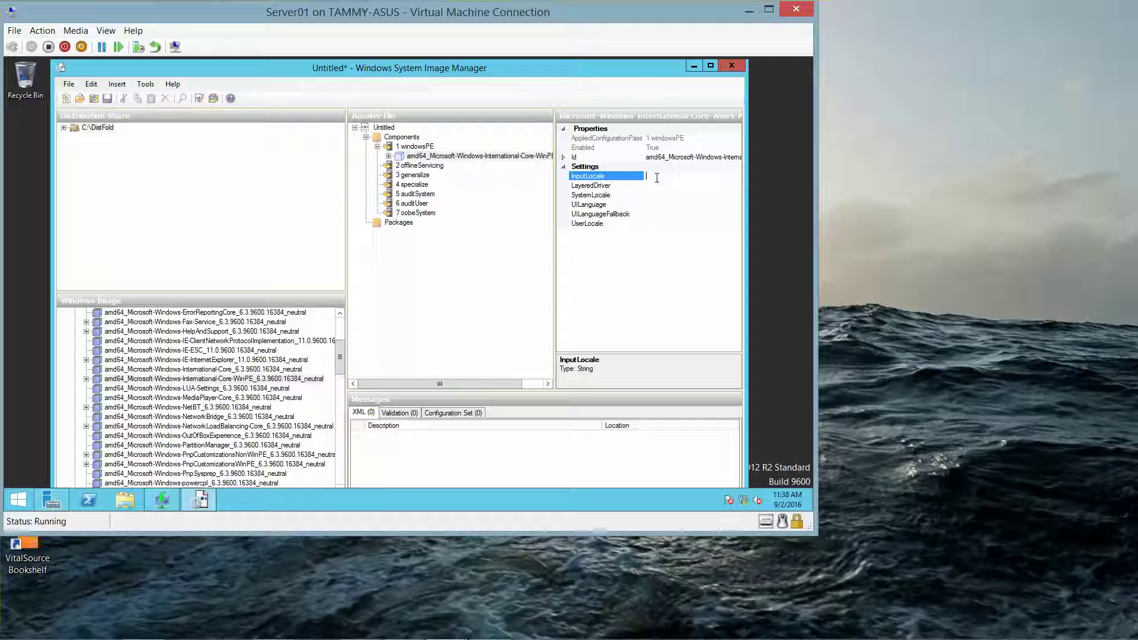
type("en-")
type("-")
type("US")
left_click(656, 222)
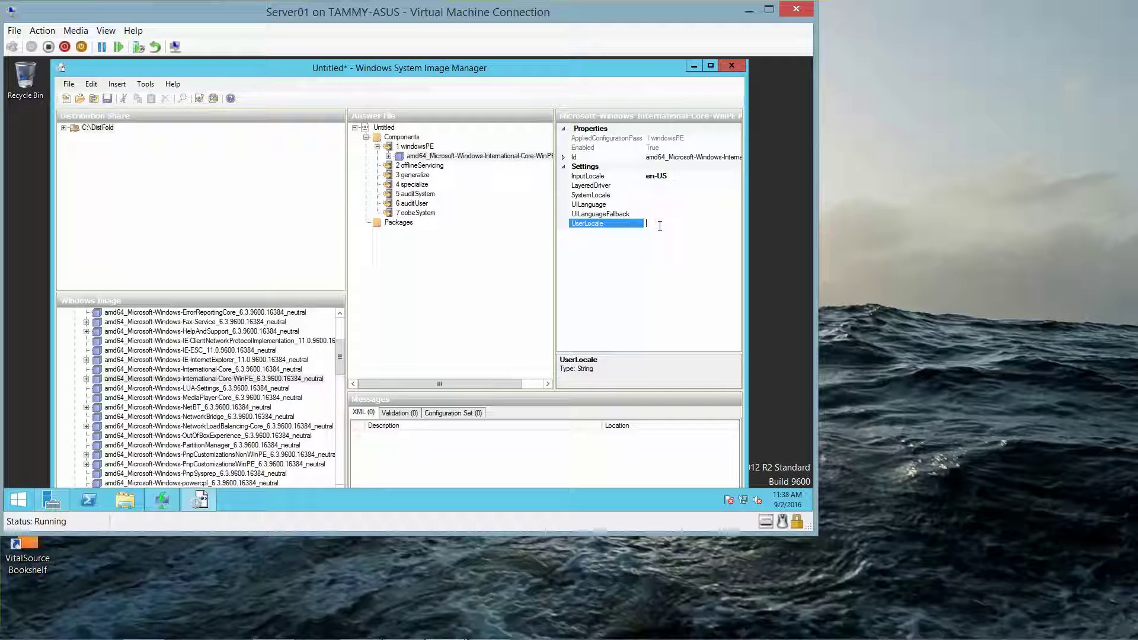
type("en-US")
key("Tab")
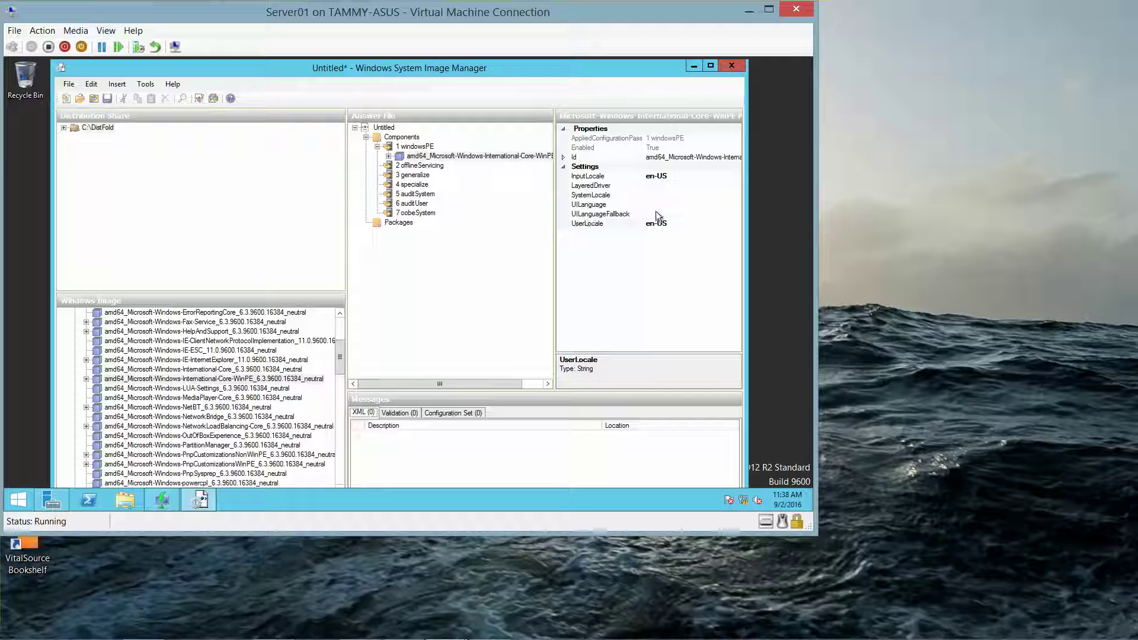
Step: Set UILanguage and SystemLocale to en-US for the same International-Core-WinPE component
left_click(652, 205)
type("en-")
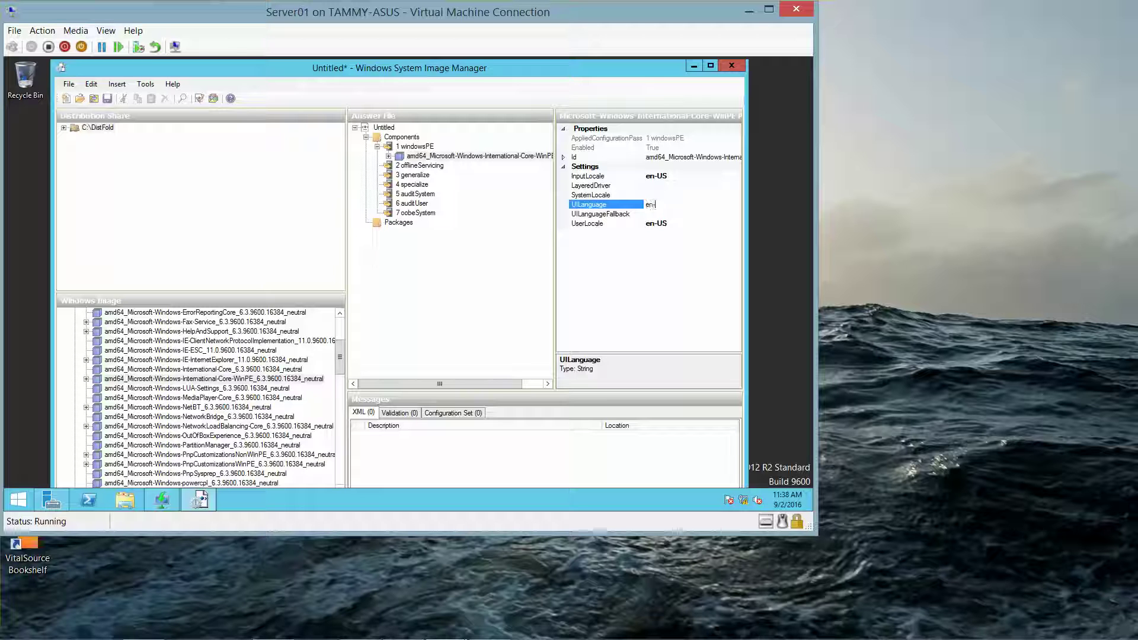
type("US")
left_click(650, 196)
type("en-")
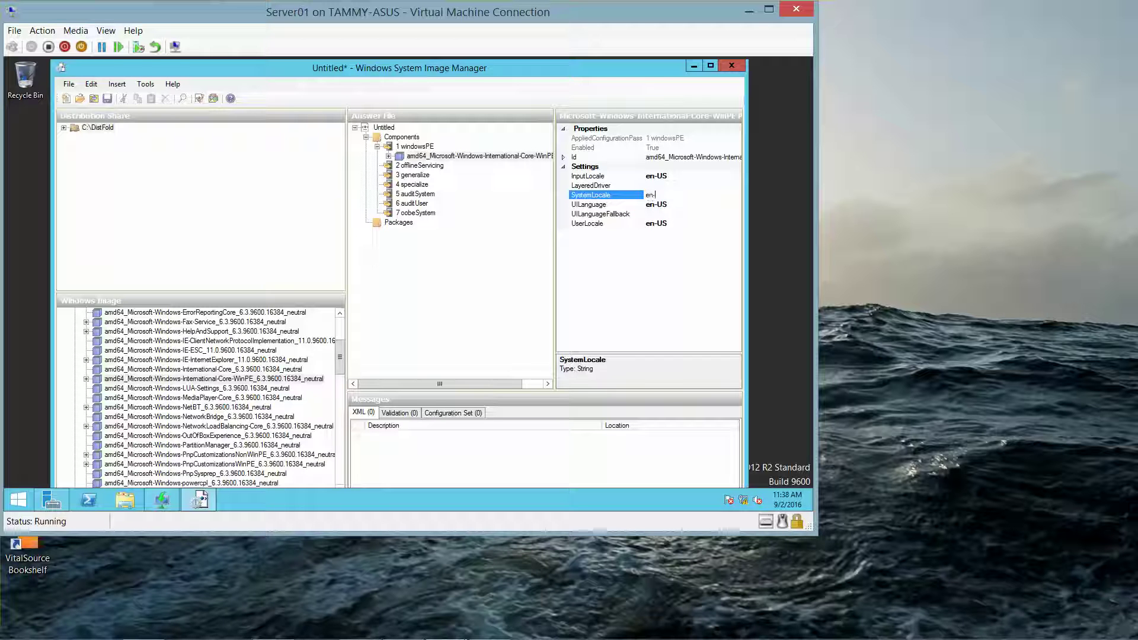
type("US")
left_click(673, 242)
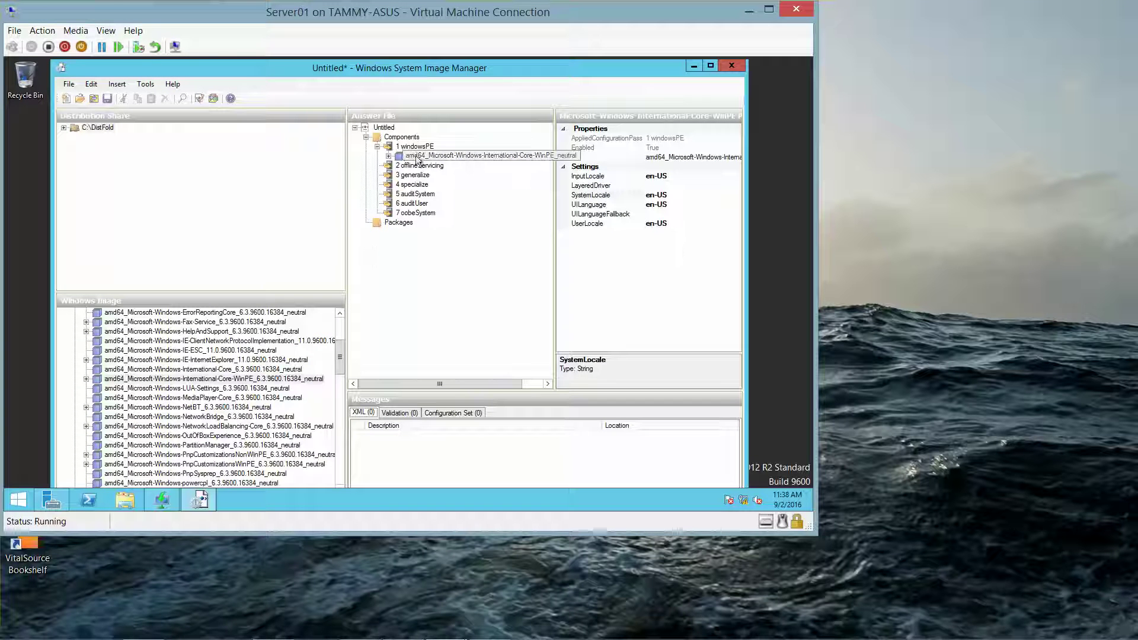
Step: Set UILanguage to en-US for the SetupUILanguage node under the International-Core-WinPE component in the answer file
left_click(389, 157)
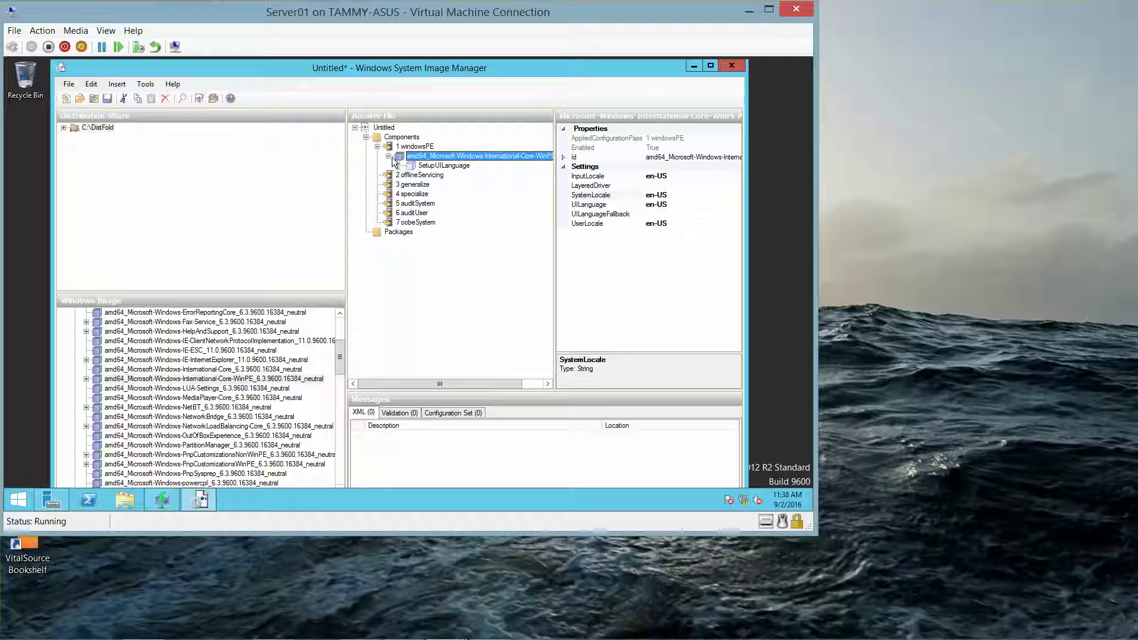
left_click(444, 166)
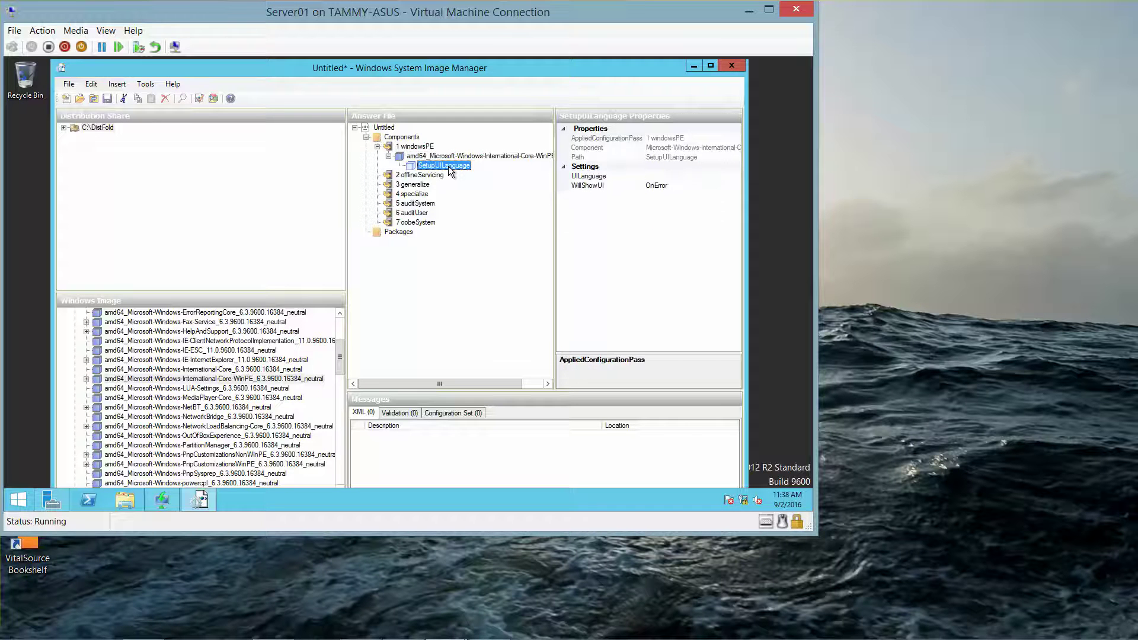
left_click(652, 175)
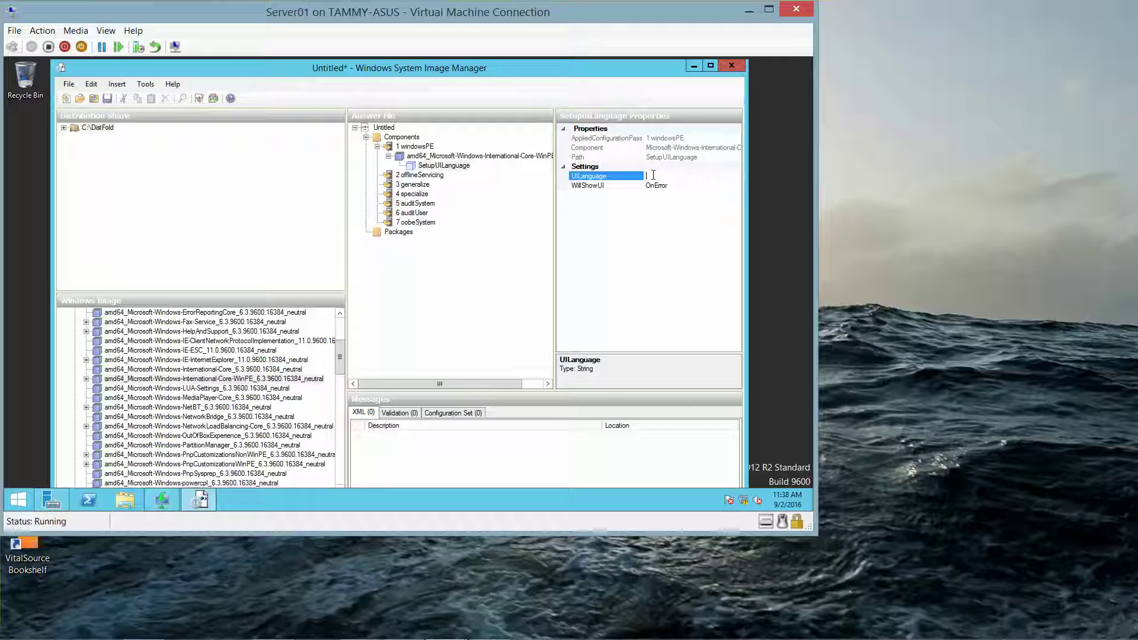
type("en-US")
mouse_move(619, 639)
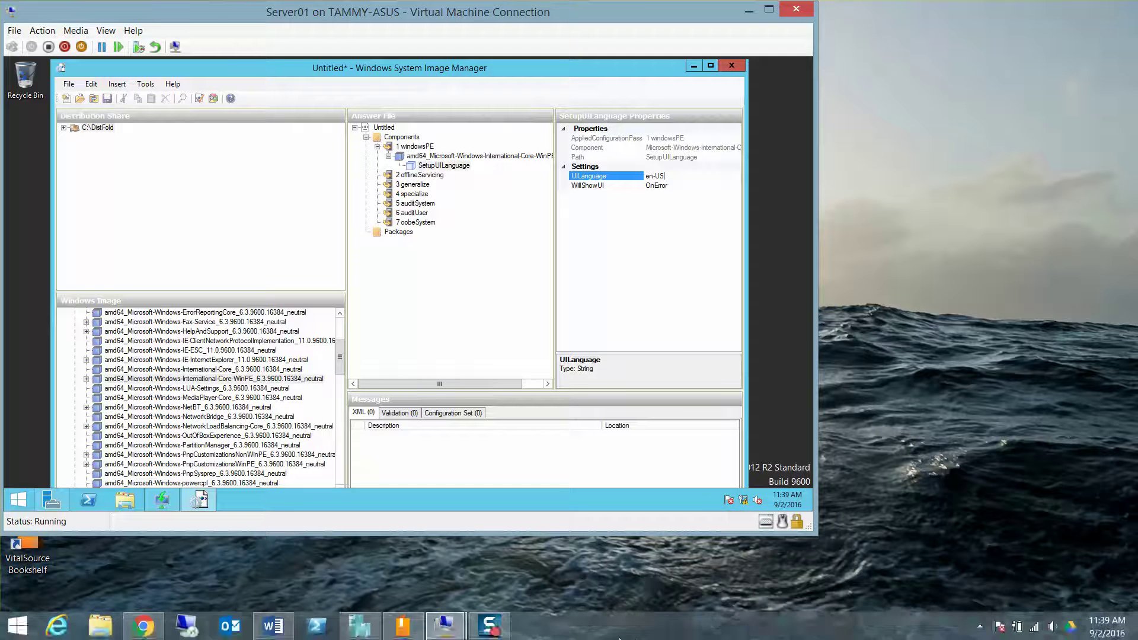
Step: Add the amd64_Microsoft-Windows-Setup_6.3.9600.16384_neutral component from the Windows image to Pass 1 windowsPE
scroll(773, 593, "down", 5)
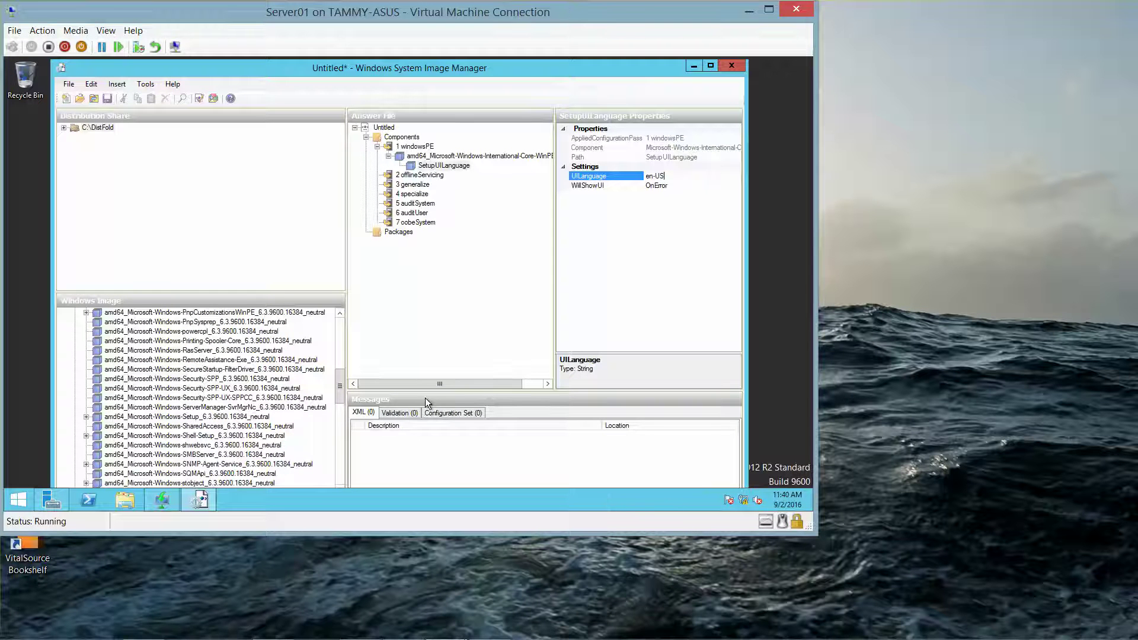
left_click(241, 417)
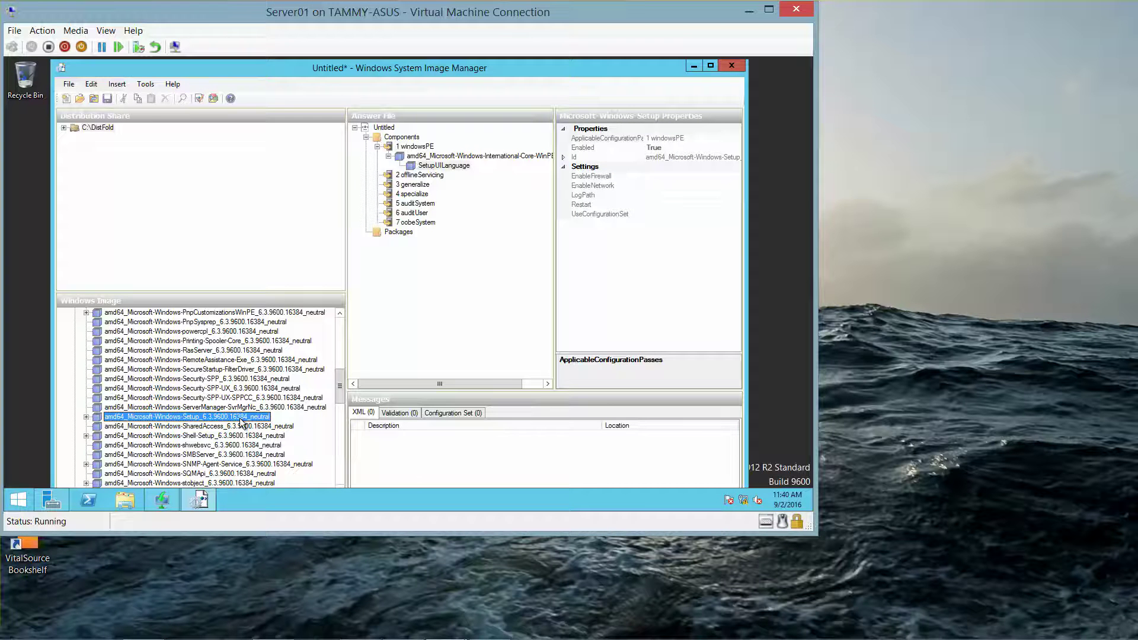
right_click(241, 421)
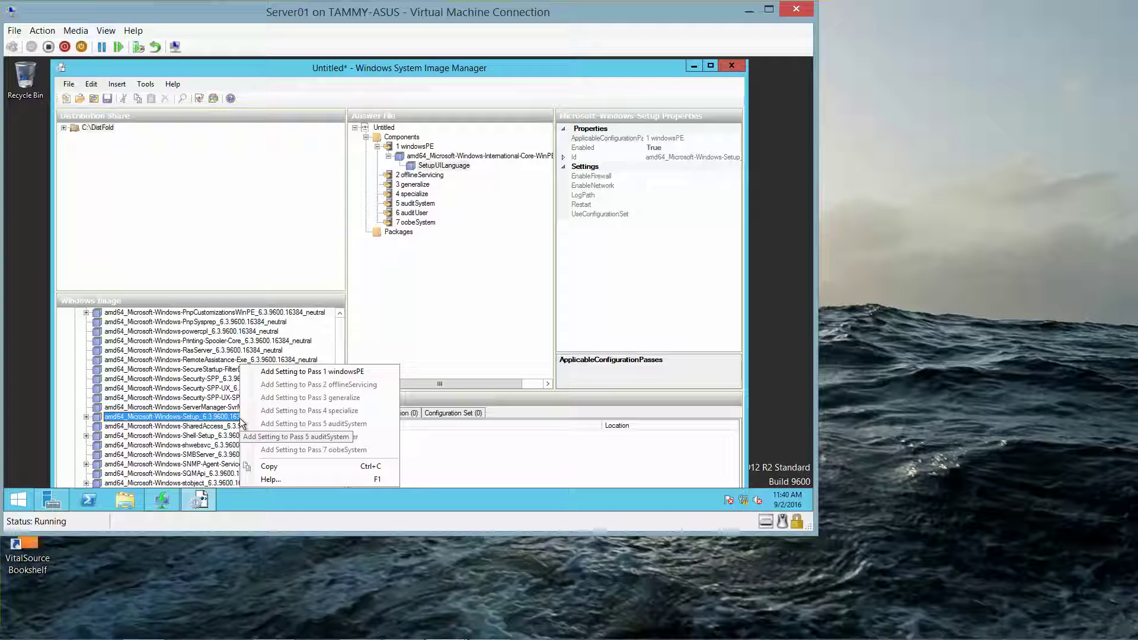
left_click(323, 375)
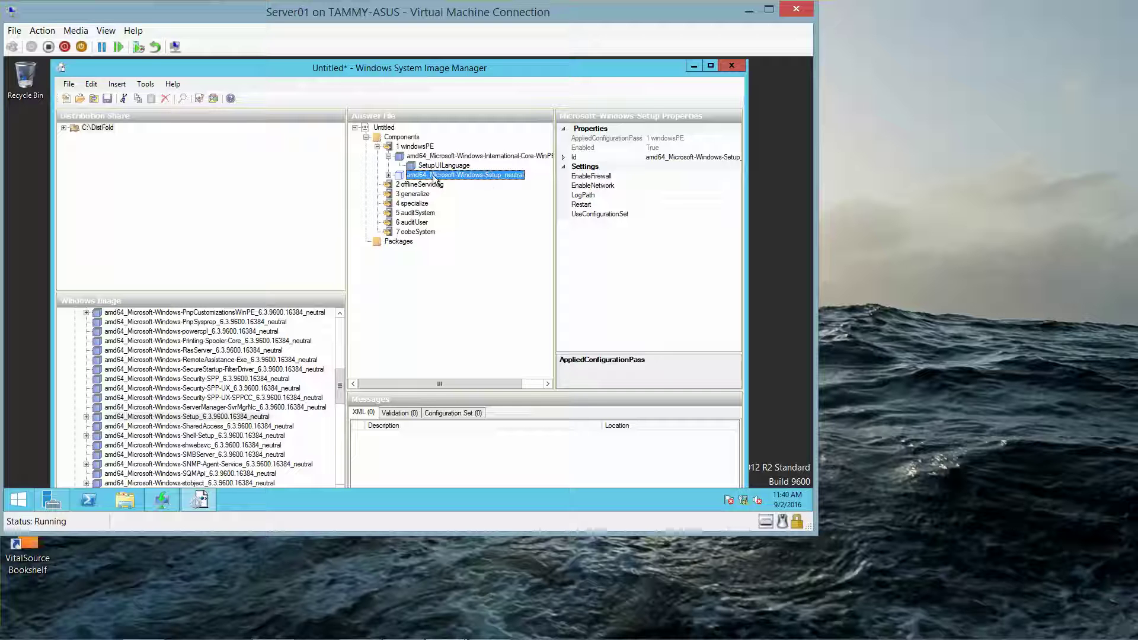
Step: Insert a new disk under DiskConfiguration in the Microsoft-Windows-Setup component of the answer file
left_click(389, 175)
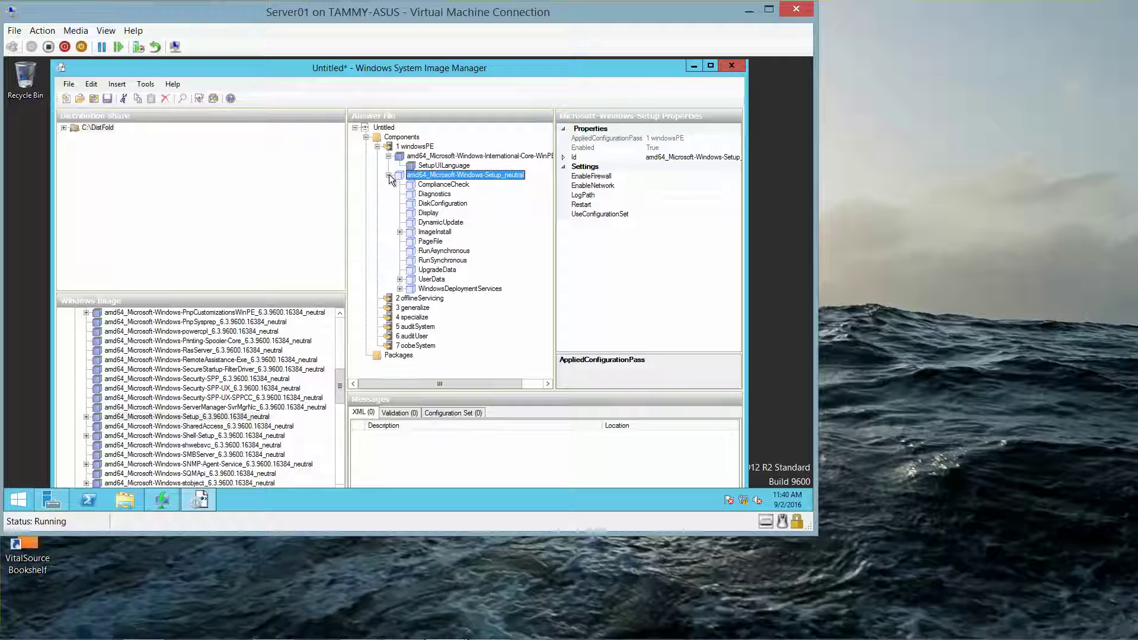
left_click(439, 205)
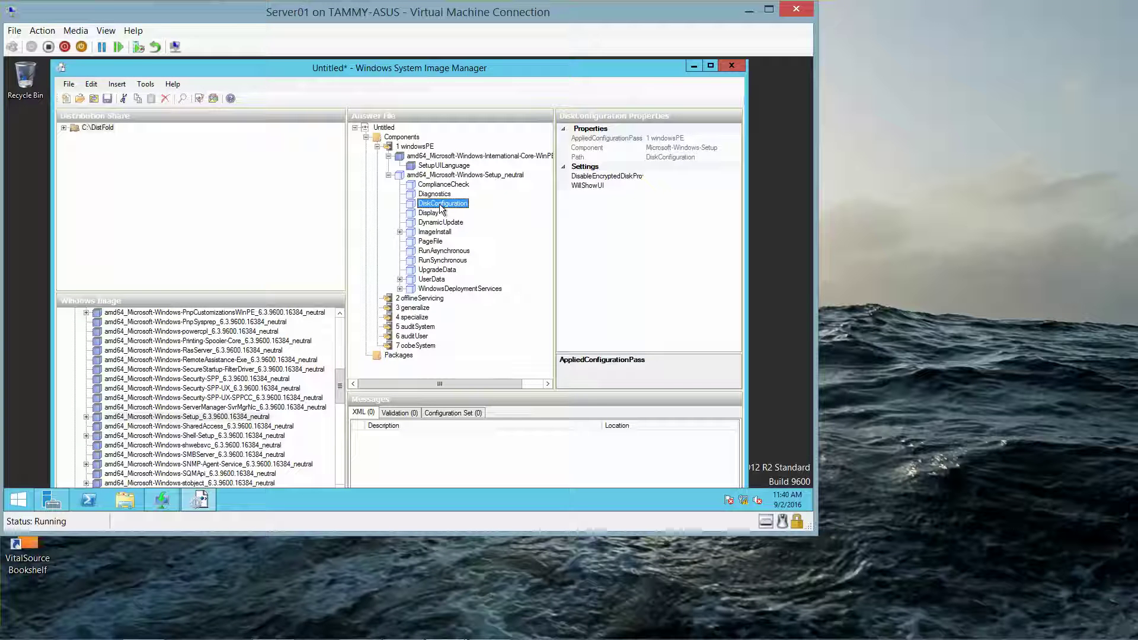
right_click(439, 204)
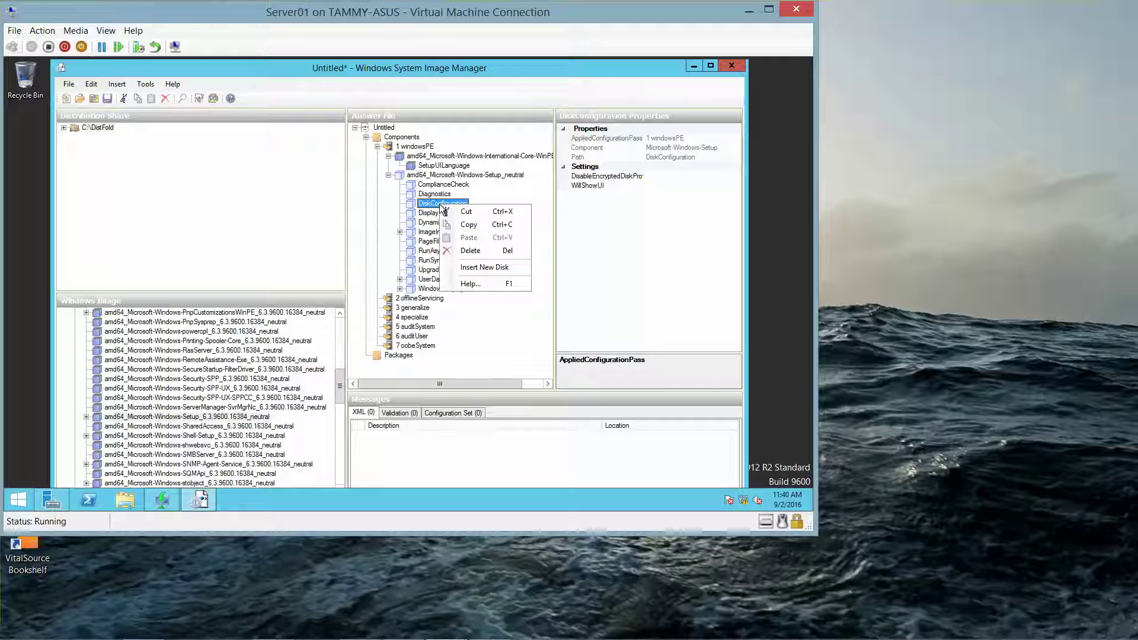
left_click(486, 266)
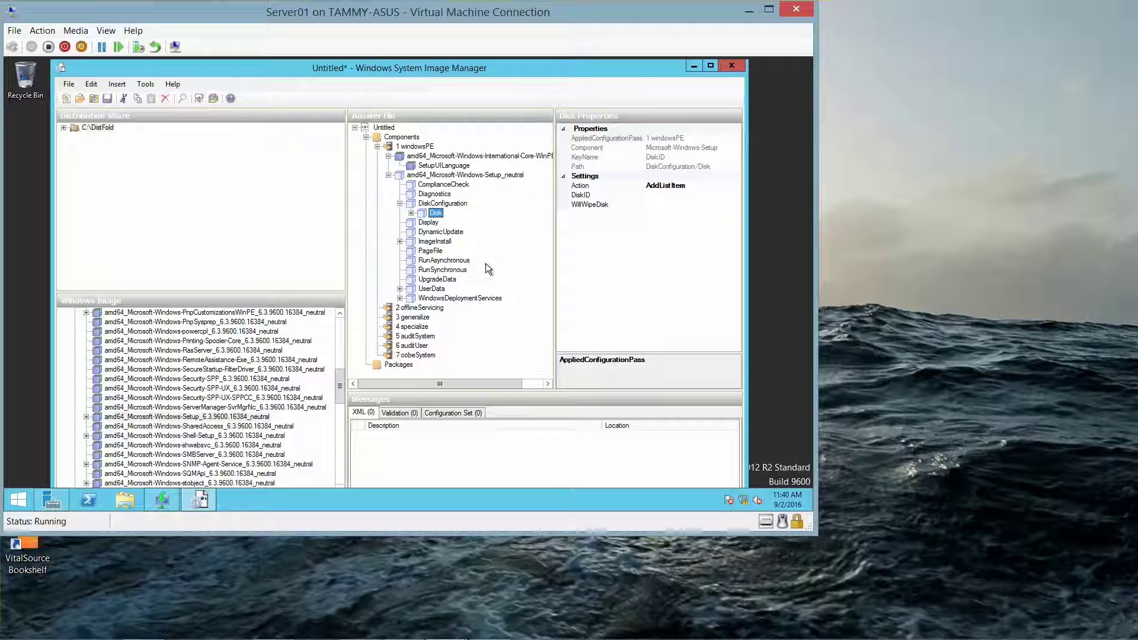
Step: Insert a new CreatePartition under the disk's CreatePartitions node with Order 1, Size 350 and Type Primary
left_click(411, 213)
right_click(467, 223)
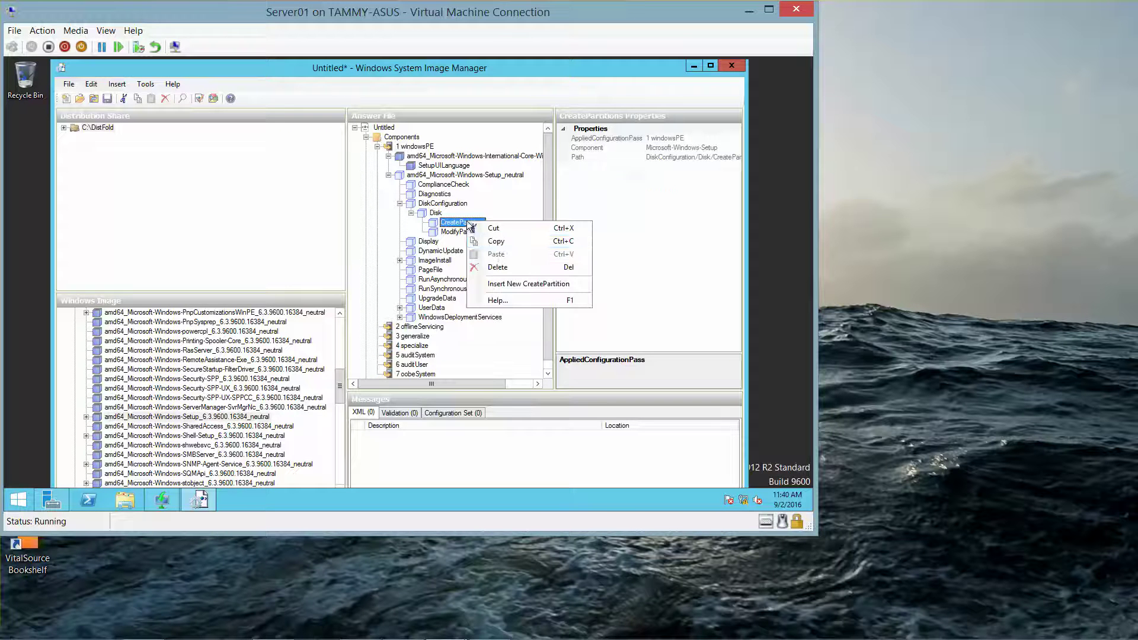
left_click(511, 284)
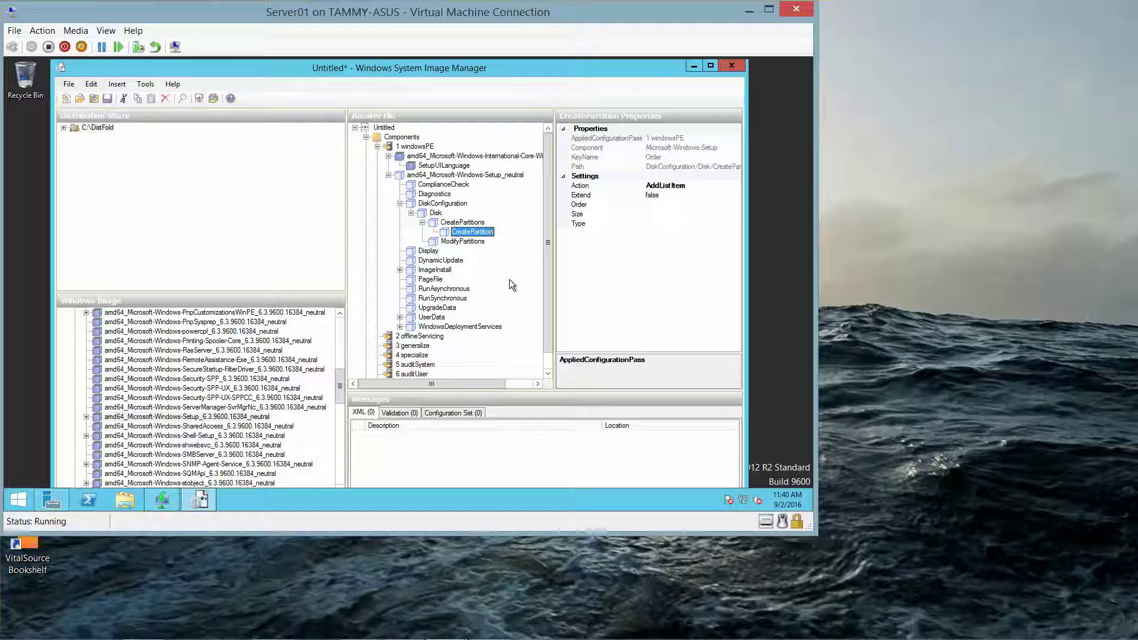
left_click(652, 205)
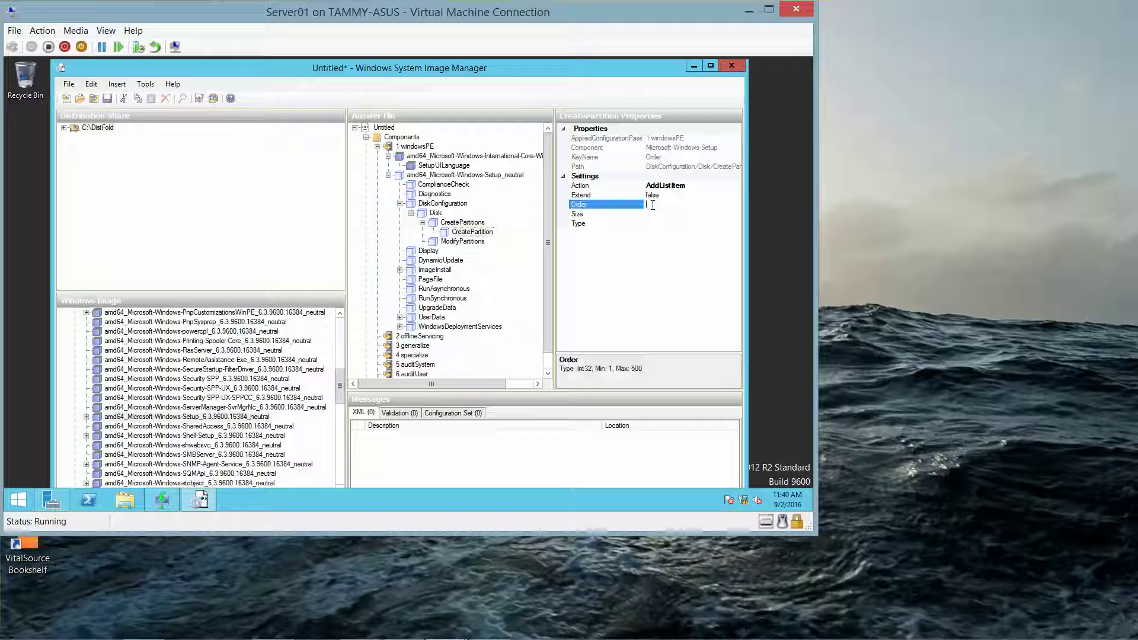
type("1")
left_click(657, 217)
type("350")
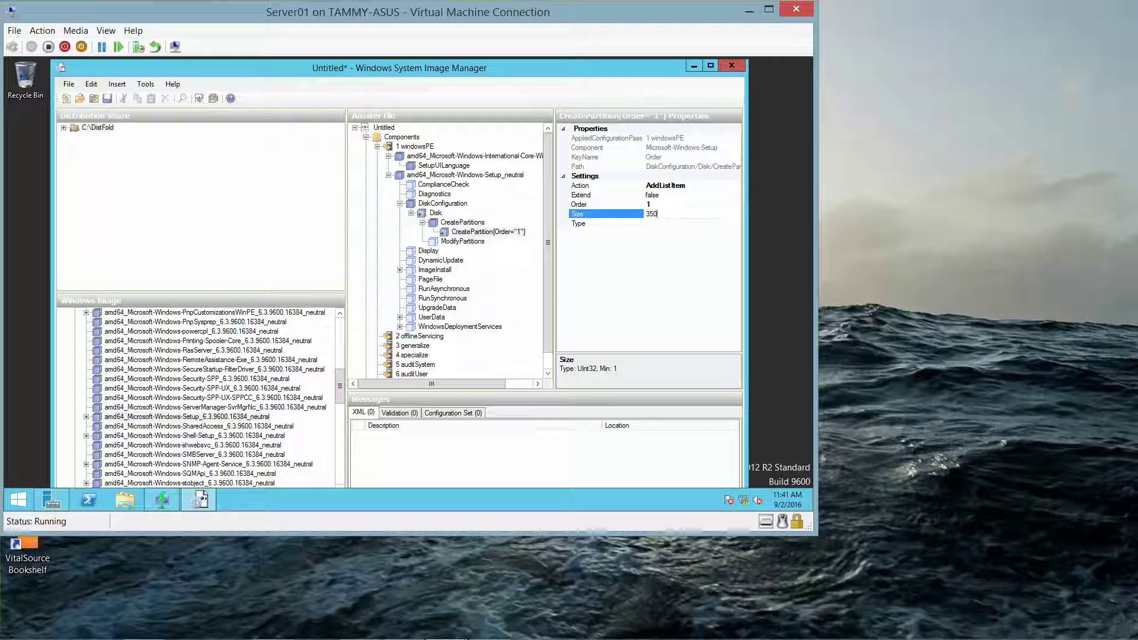
left_click(654, 224)
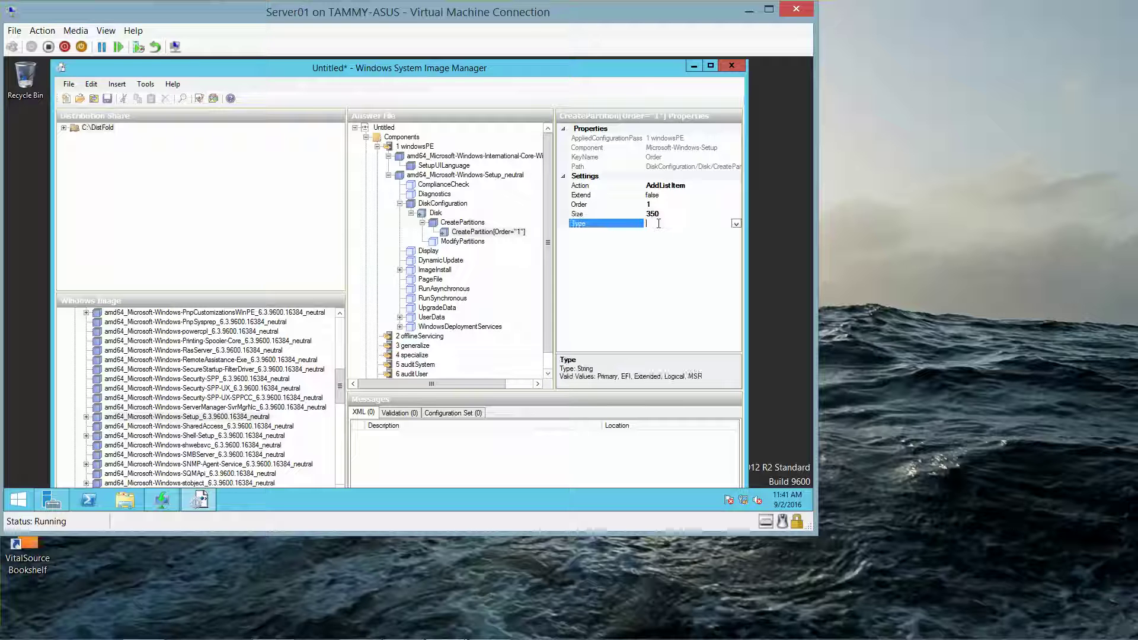
left_click(737, 224)
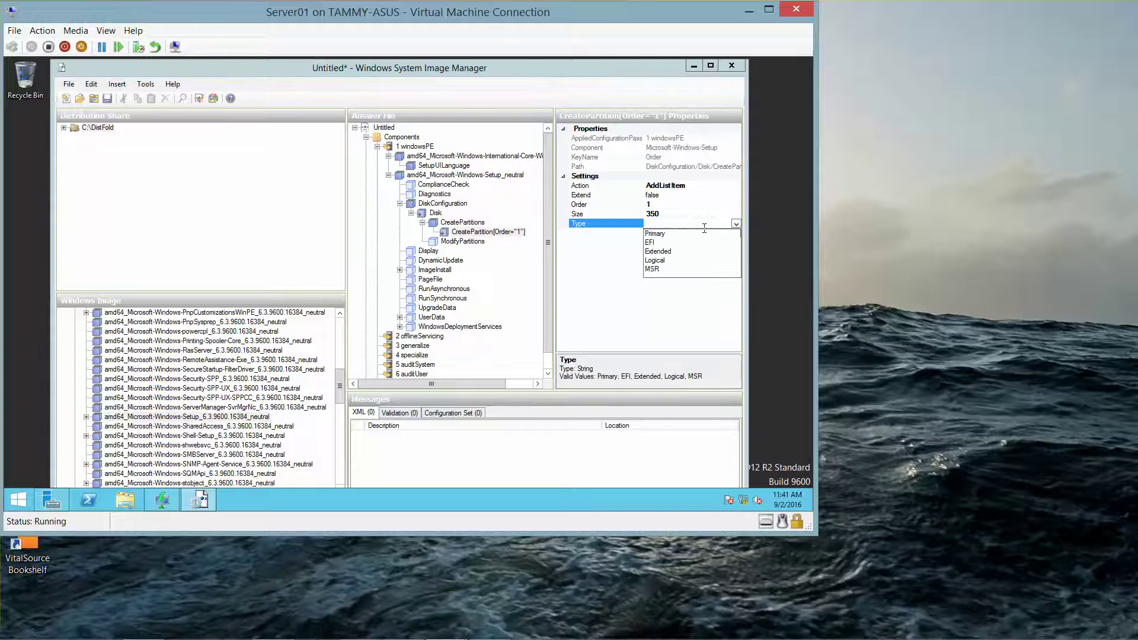
left_click(678, 233)
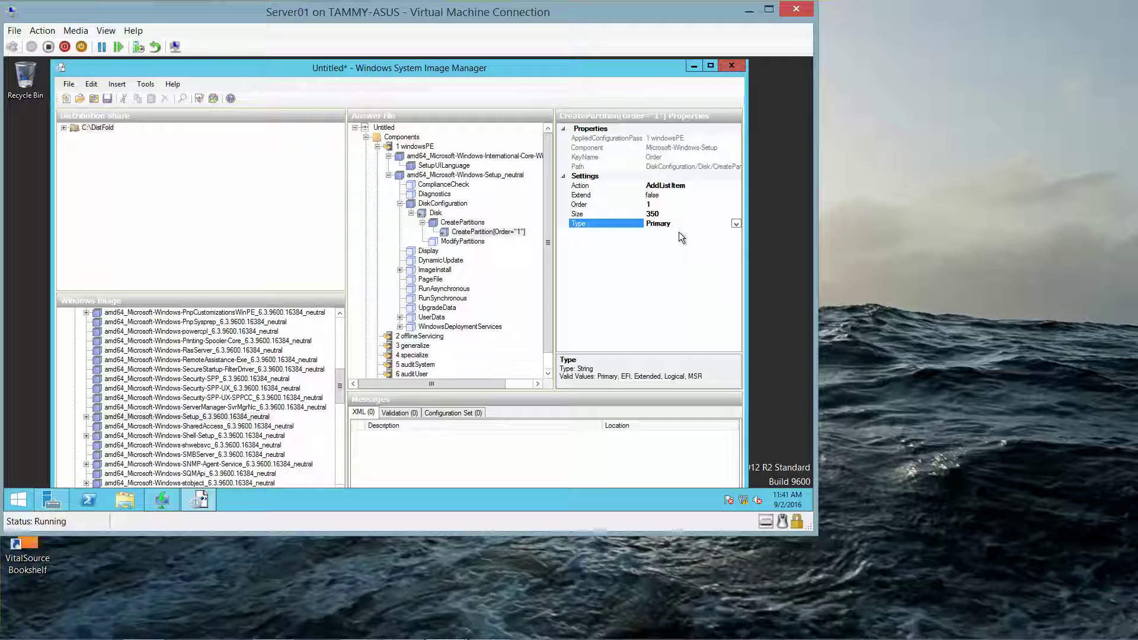
Step: Insert a second CreatePartition under CreatePartitions with Extend set to true and Order set to 2
right_click(467, 224)
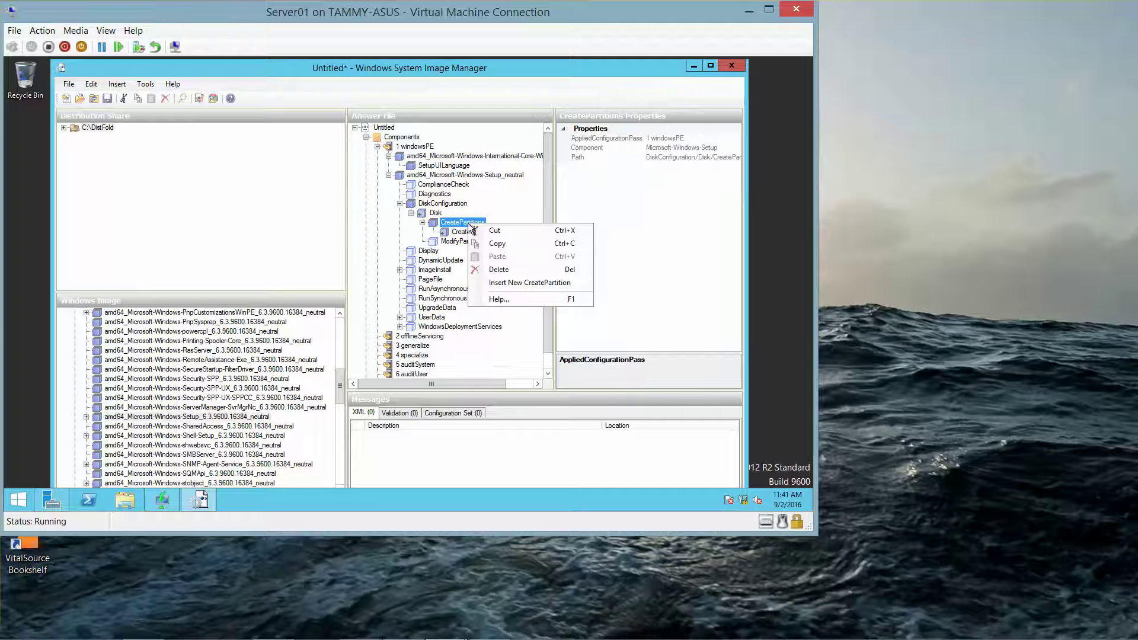
left_click(514, 283)
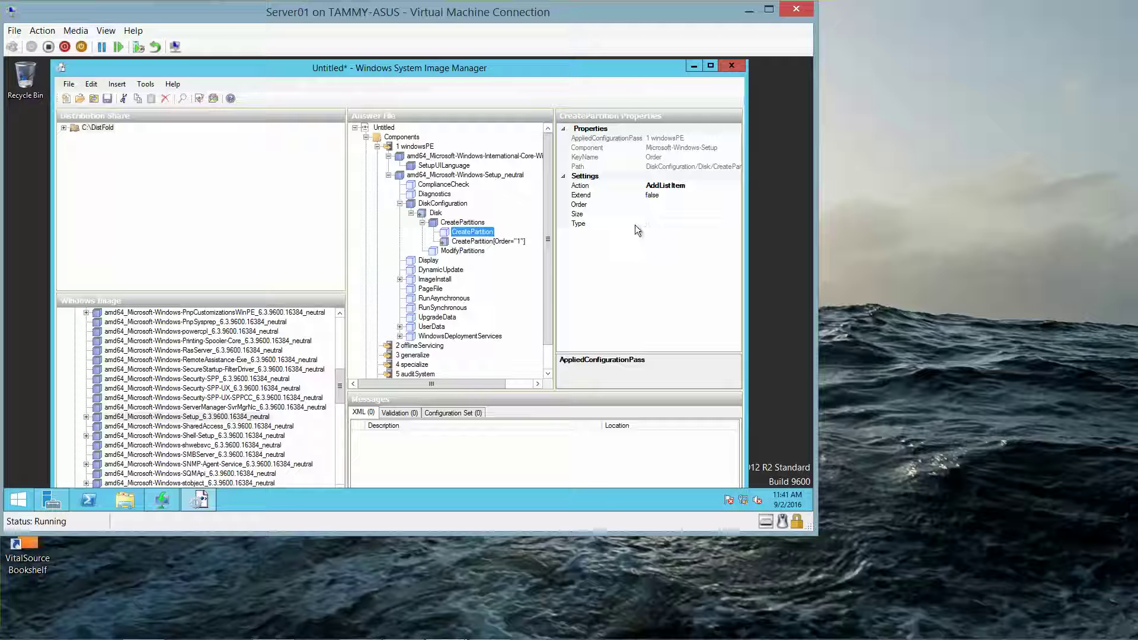
left_click(667, 194)
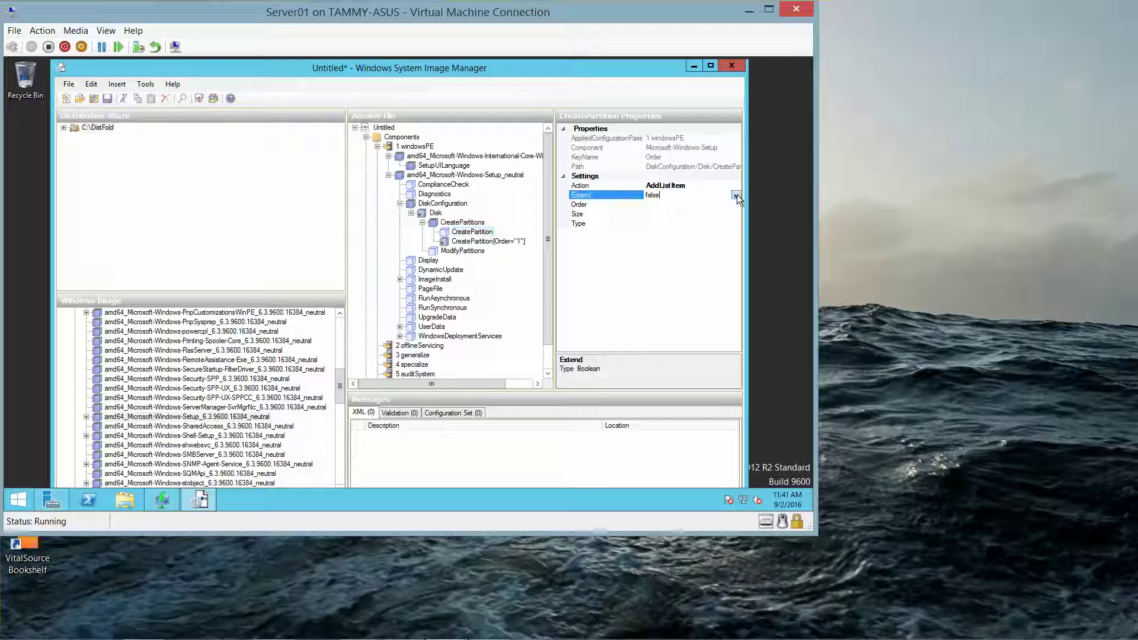
left_click(735, 195)
left_click(680, 205)
left_click(659, 206)
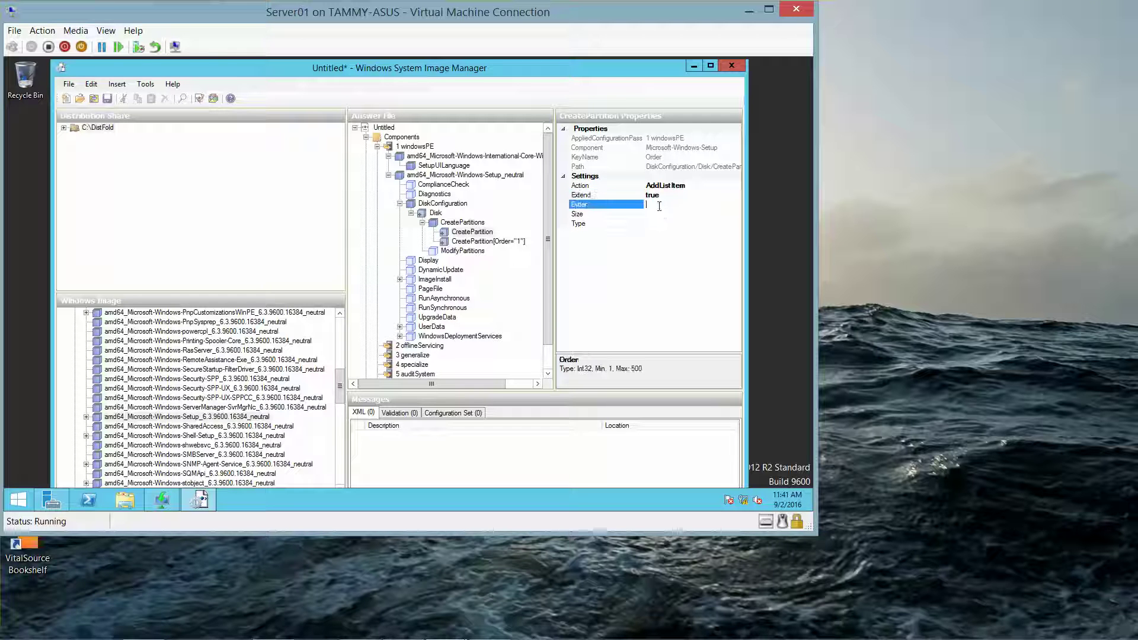
type("2")
Step: Set DiskID to 0 and WillWipeDisk to true for the disk under DiskConfiguration
left_click(436, 214)
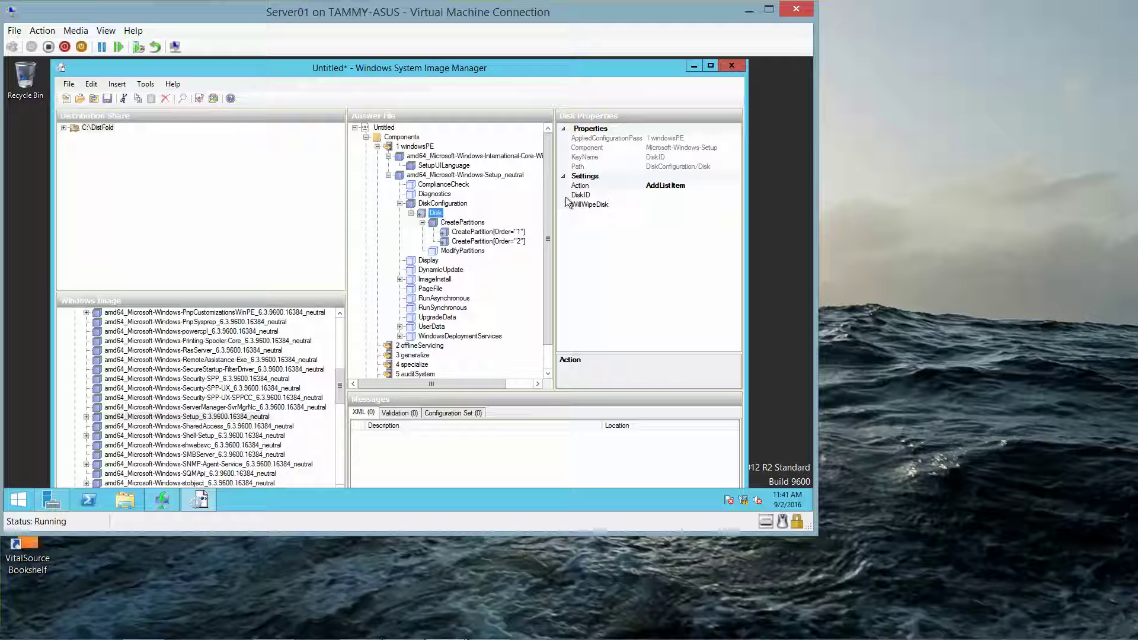
left_click(678, 196)
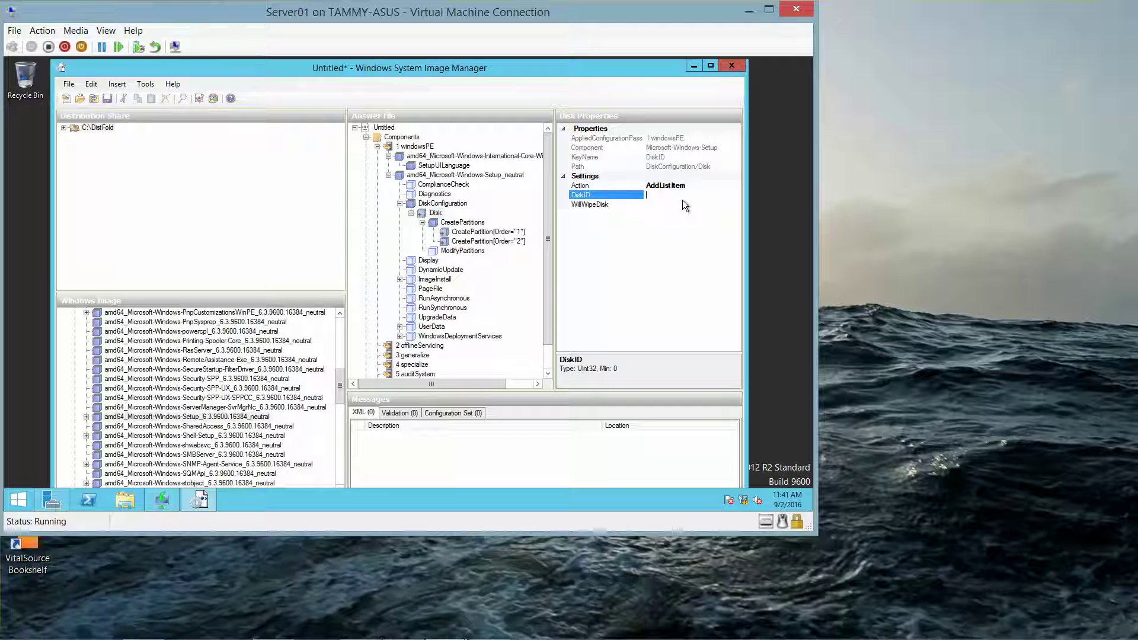
type("0")
left_click(669, 205)
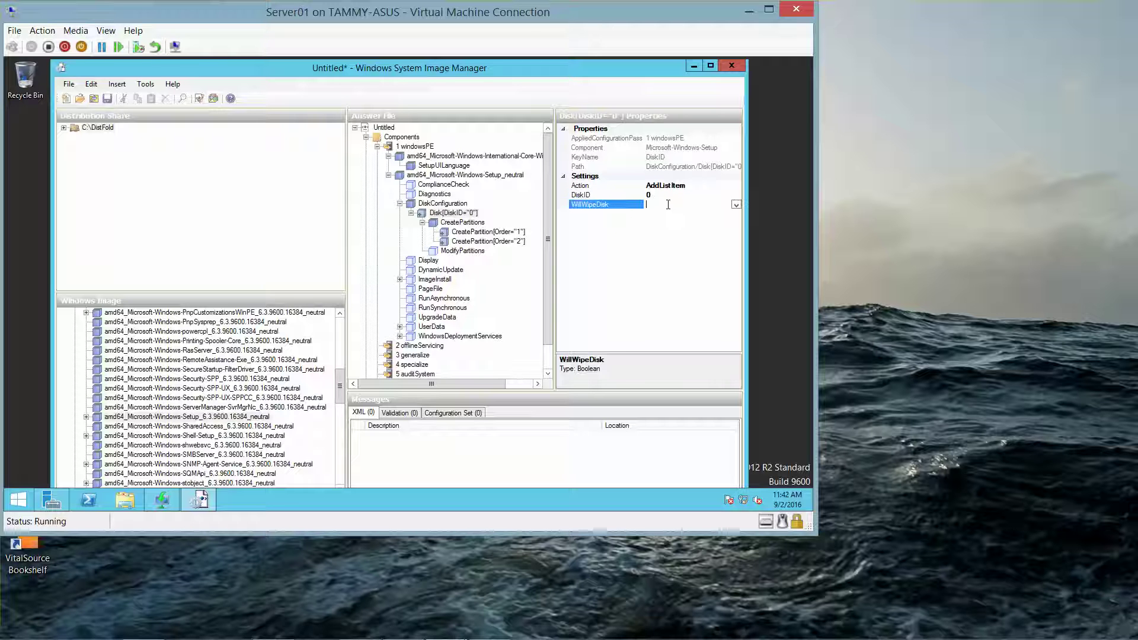
left_click(736, 204)
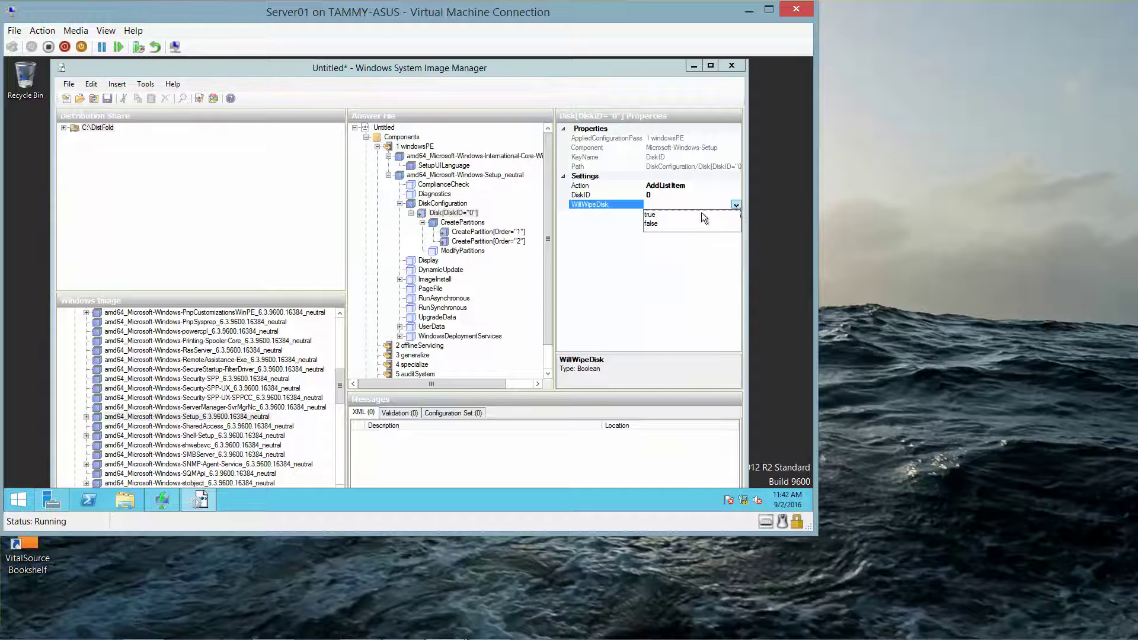
left_click(684, 214)
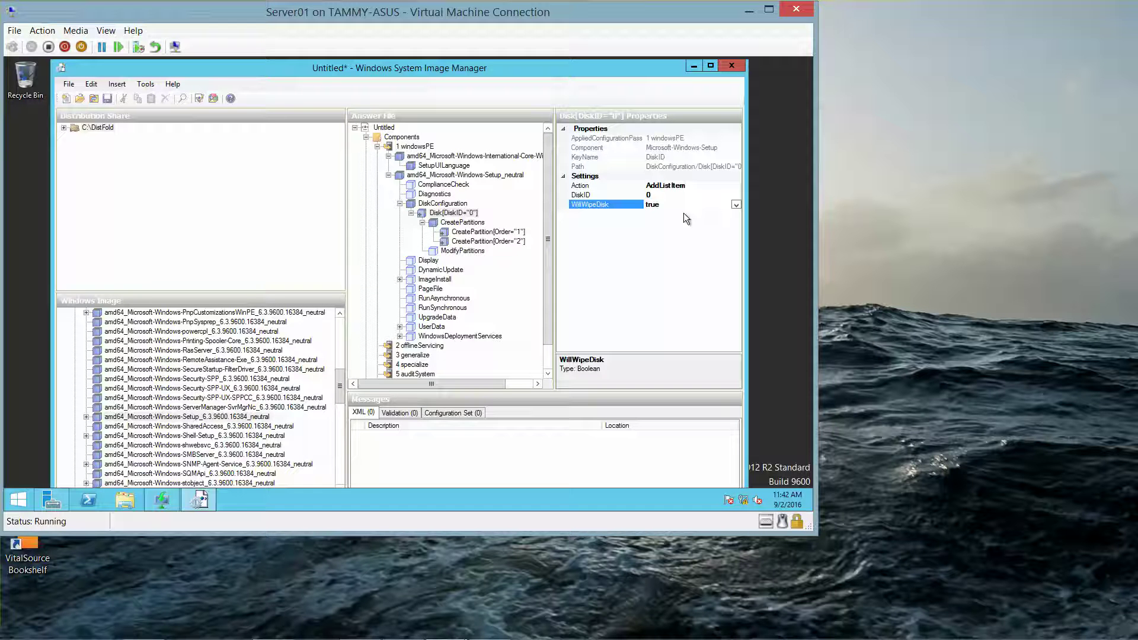
Step: Insert a new ModifyPartition under ModifyPartitions and set its Active to true and Format to NTFS
right_click(463, 253)
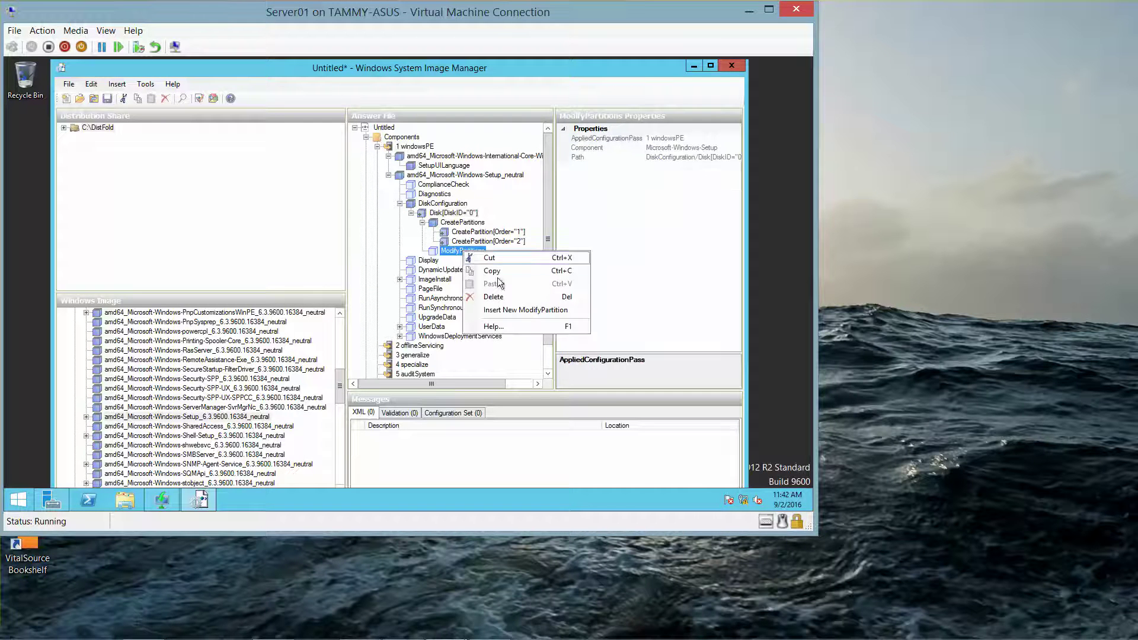
left_click(523, 311)
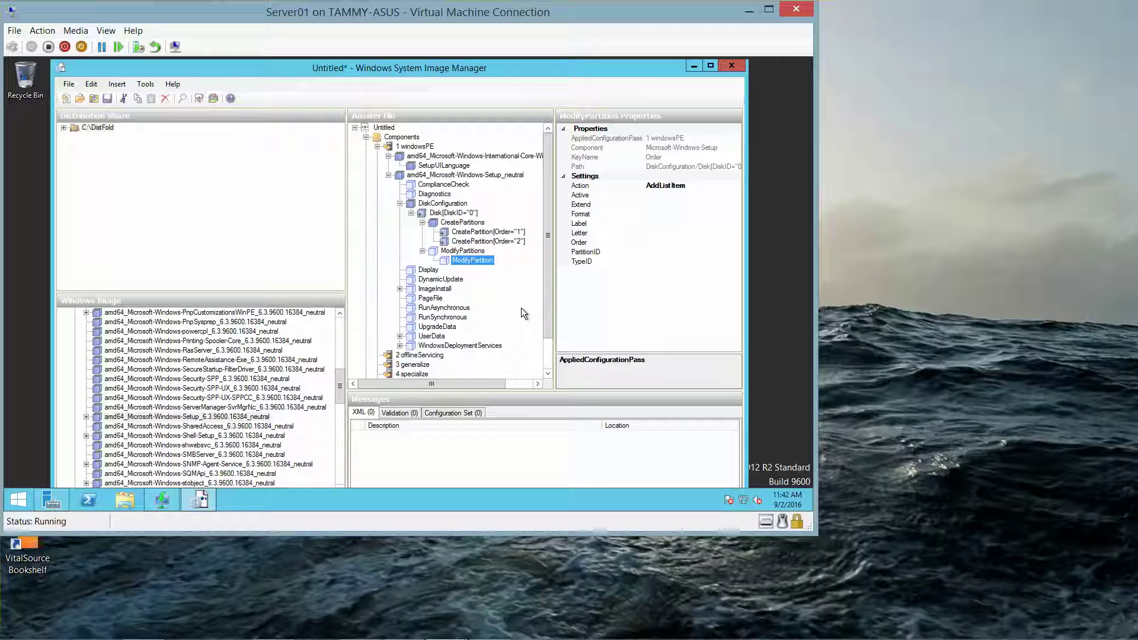
left_click(653, 194)
left_click(735, 194)
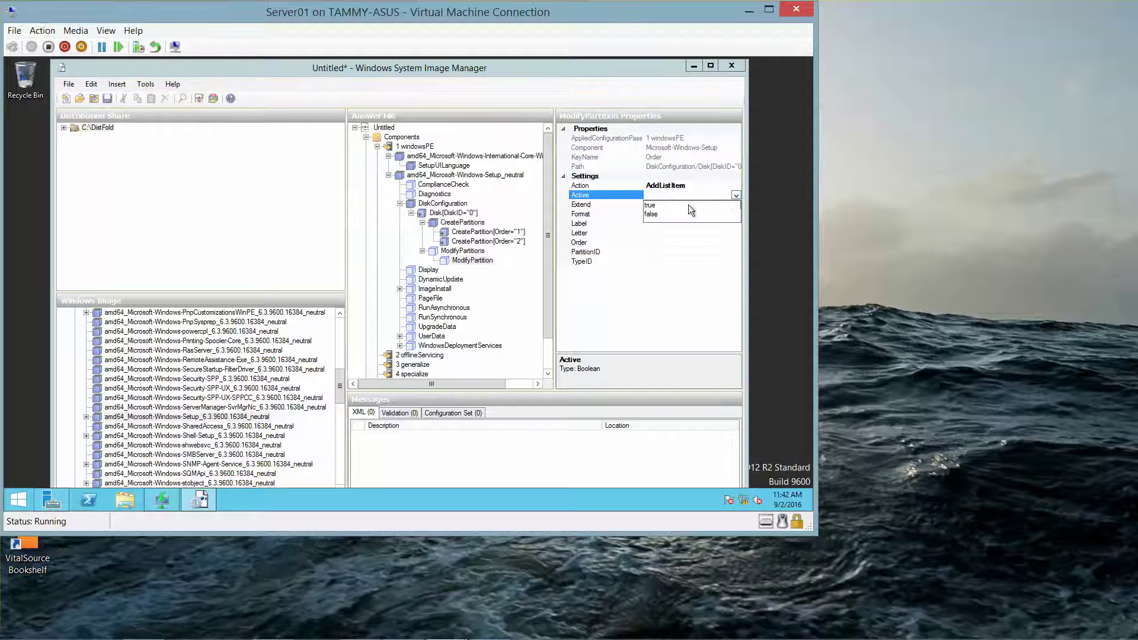
left_click(688, 205)
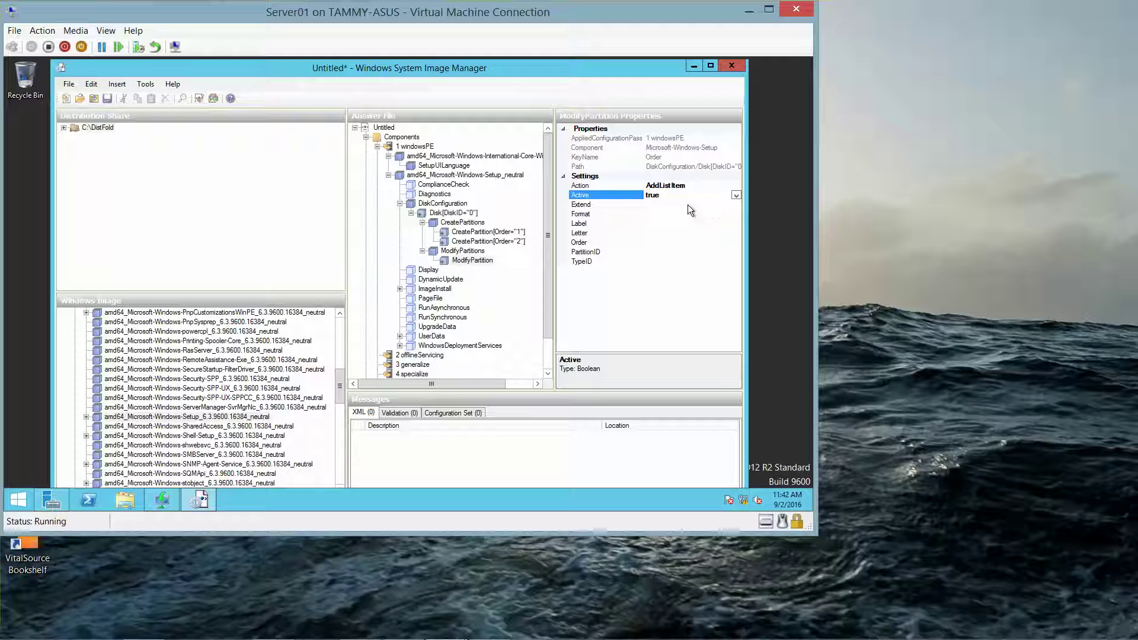
left_click(687, 206)
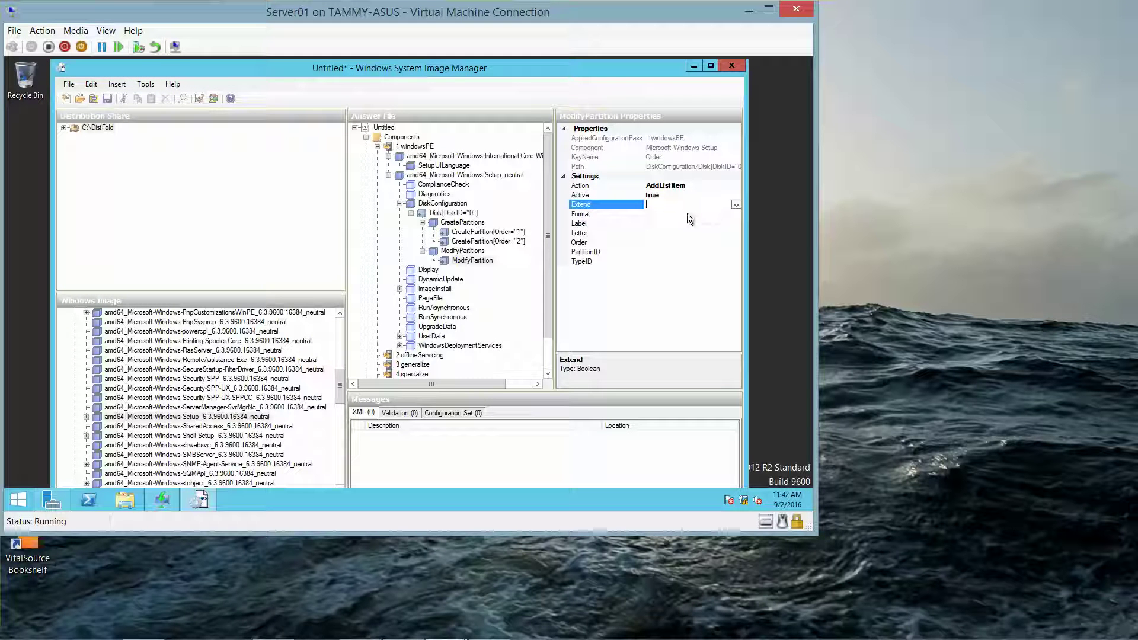
left_click(690, 213)
left_click(736, 214)
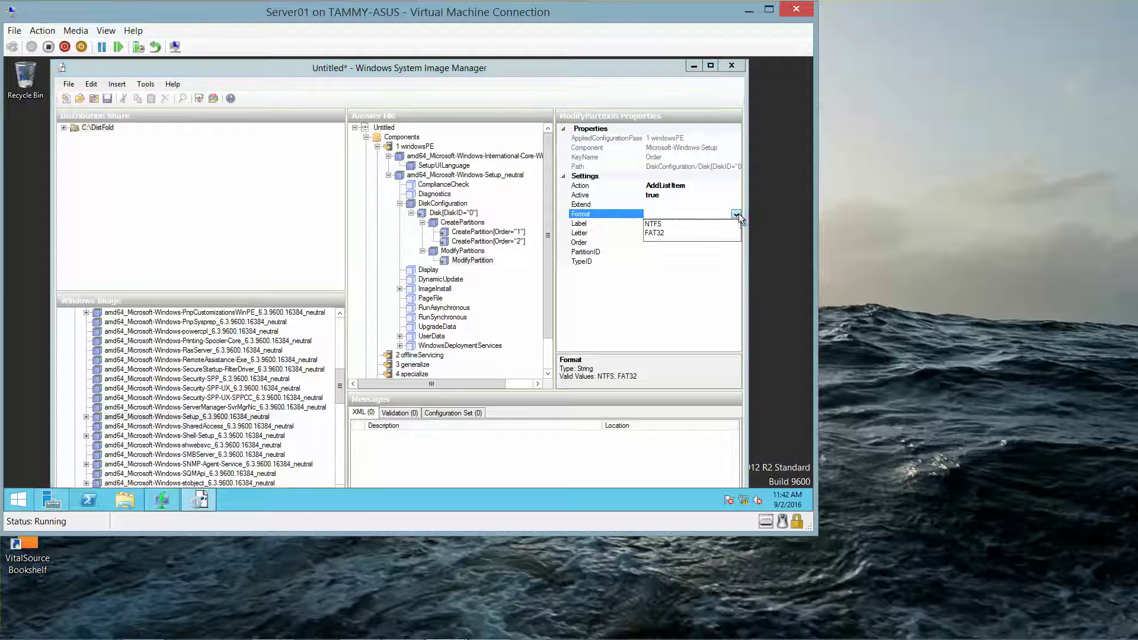
left_click(685, 225)
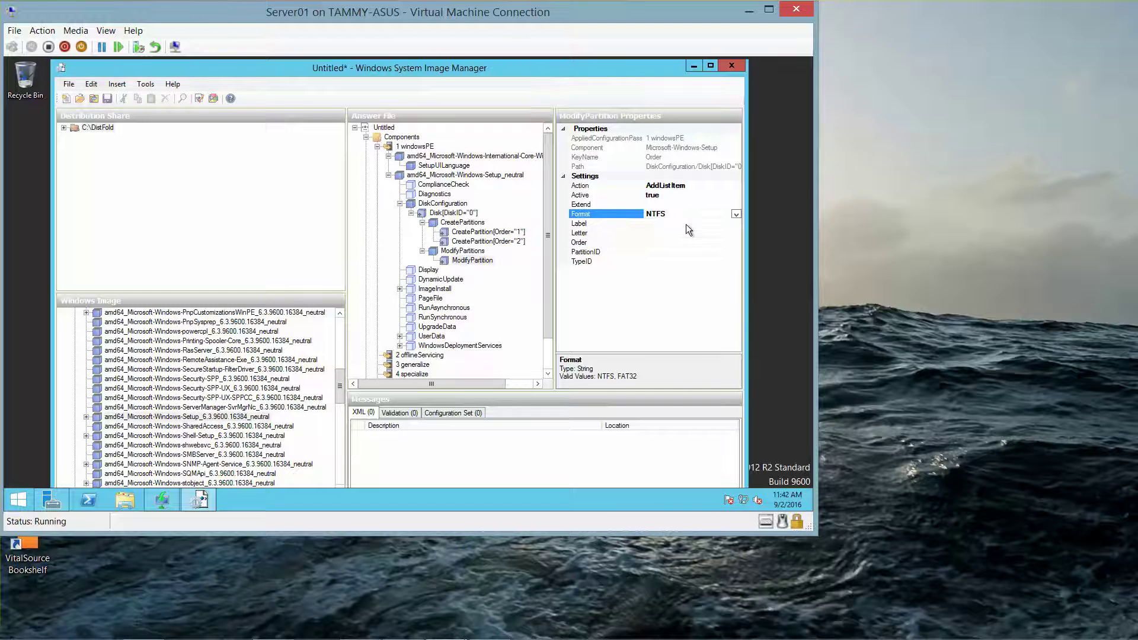
Step: Set the ModifyPartition's Label to Boot, its Order to 1 and its PartitionID to 1
left_click(656, 224)
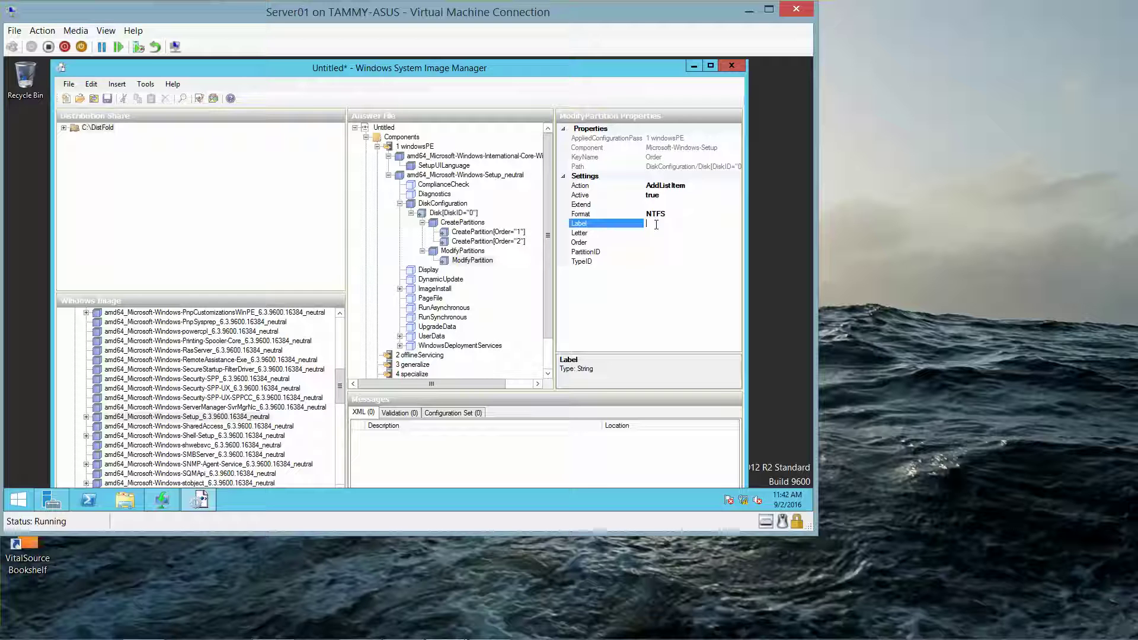
type("Boot")
left_click(649, 241)
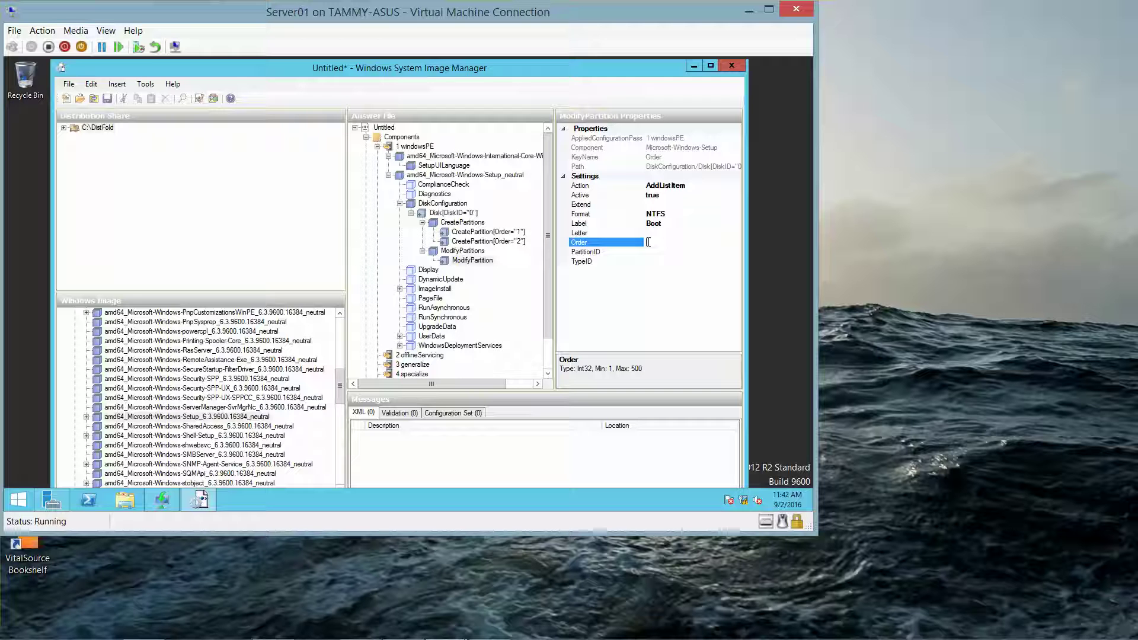
type("1")
left_click(653, 251)
type("1")
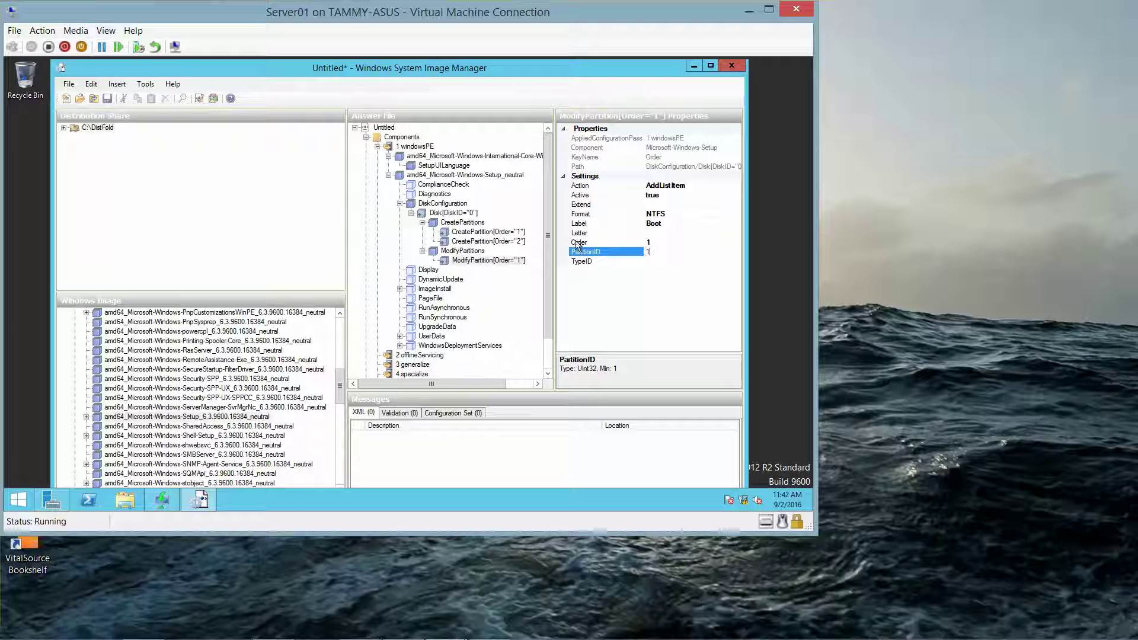
Step: Insert a second ModifyPartition under ModifyPartitions and set its Format to NTFS
left_click(468, 254)
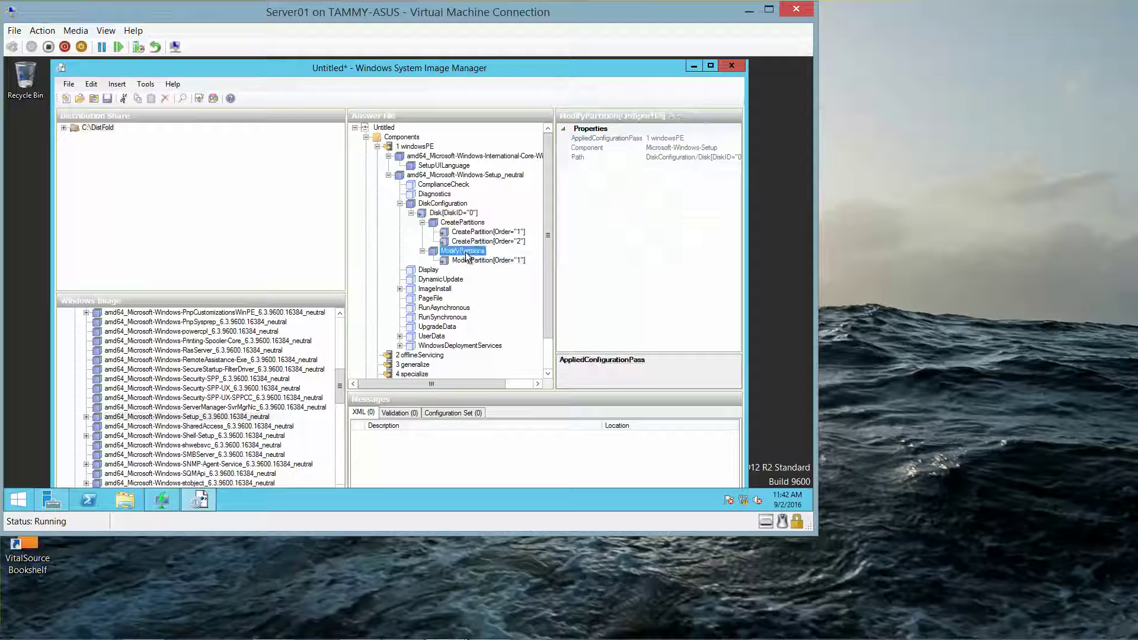
right_click(469, 255)
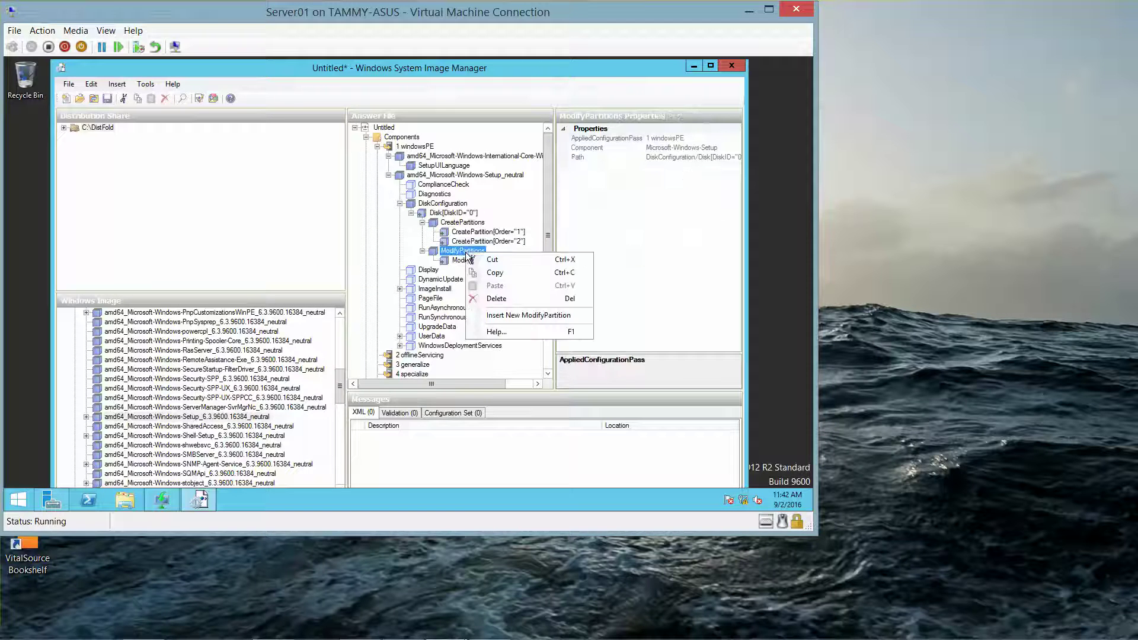
left_click(507, 314)
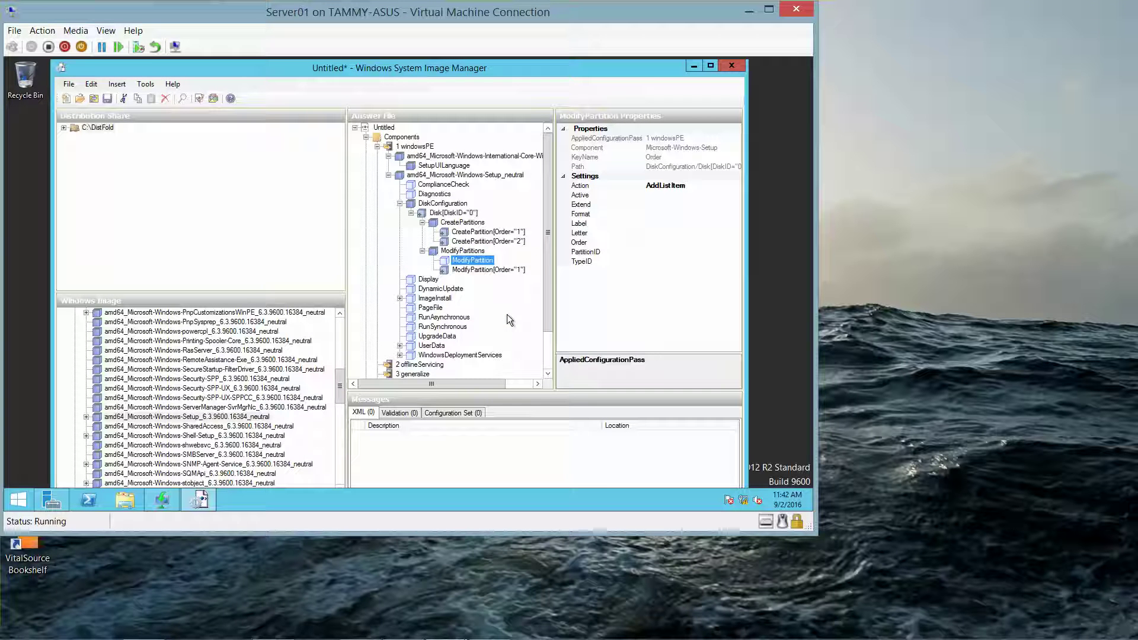
left_click(679, 211)
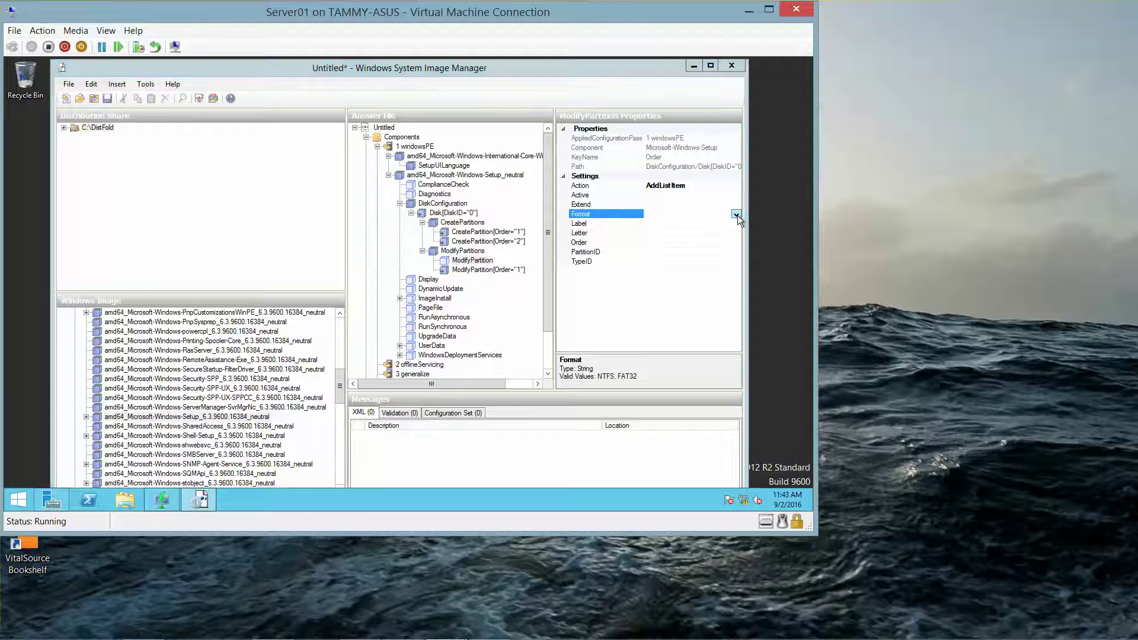
left_click(735, 214)
left_click(694, 225)
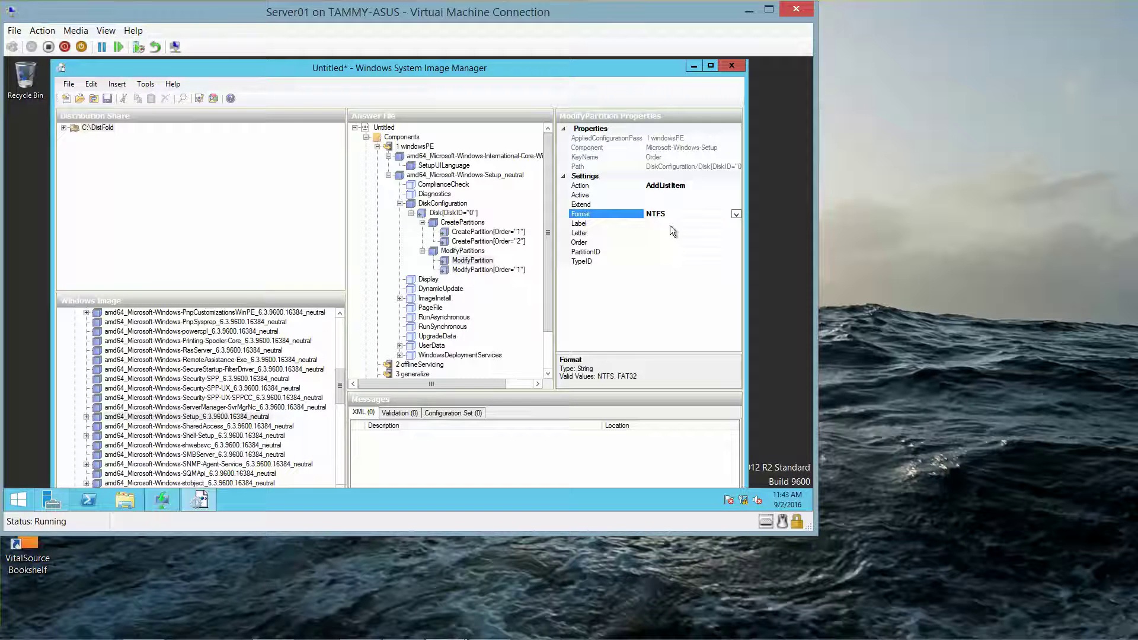
Step: Set the second ModifyPartition's Label to System, its Order to 2 and its PartitionID to 2
left_click(670, 224)
type("S")
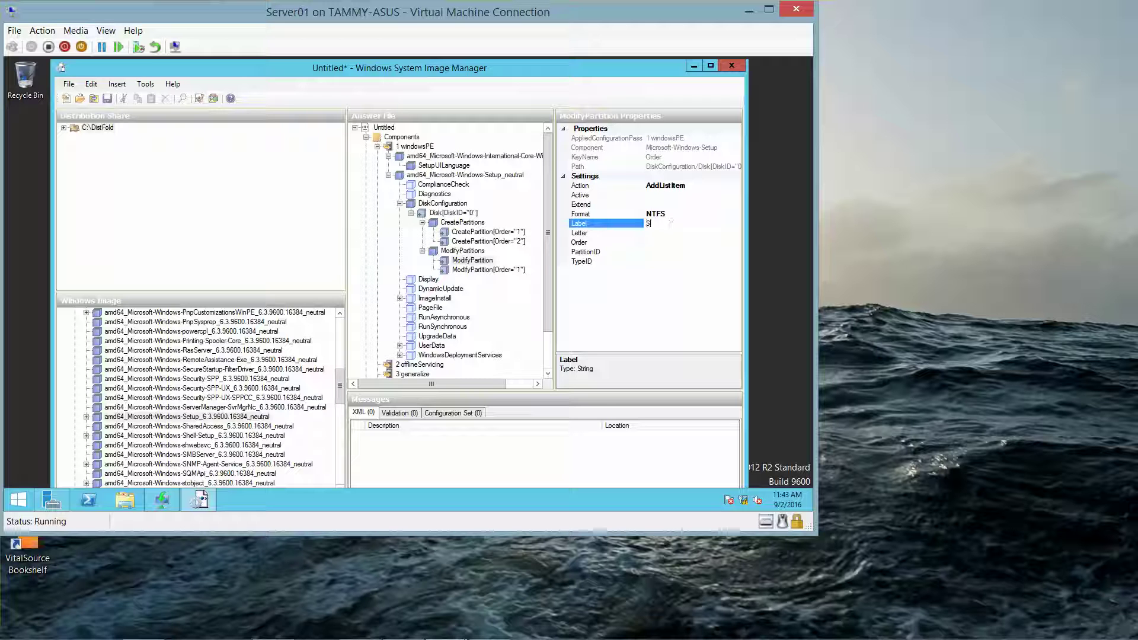
type("ystem")
left_click(657, 238)
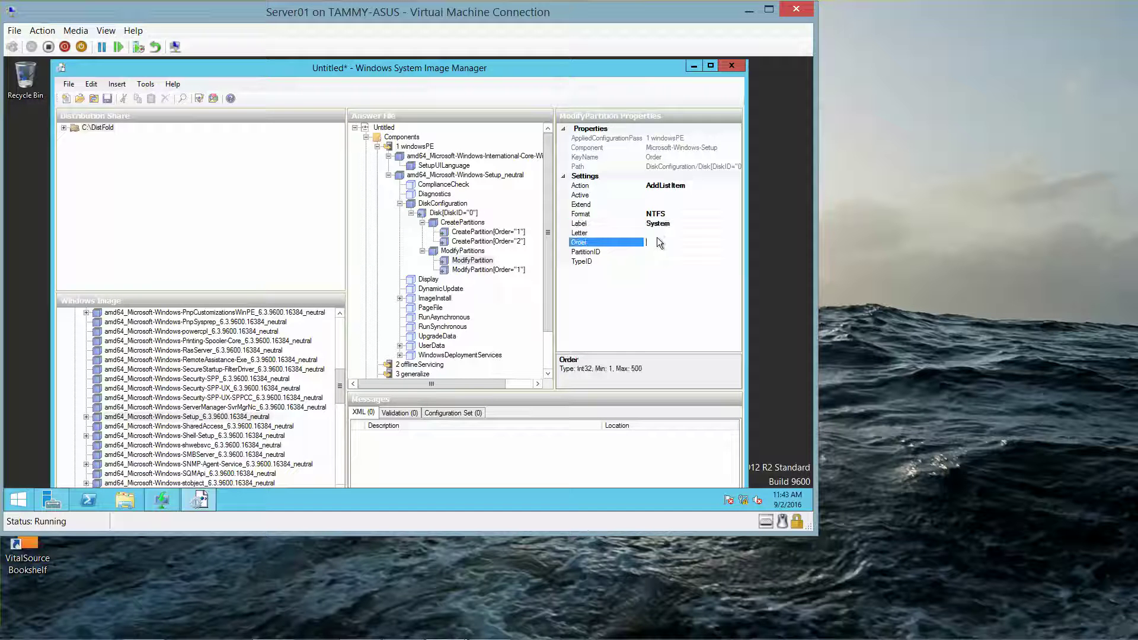
type("2")
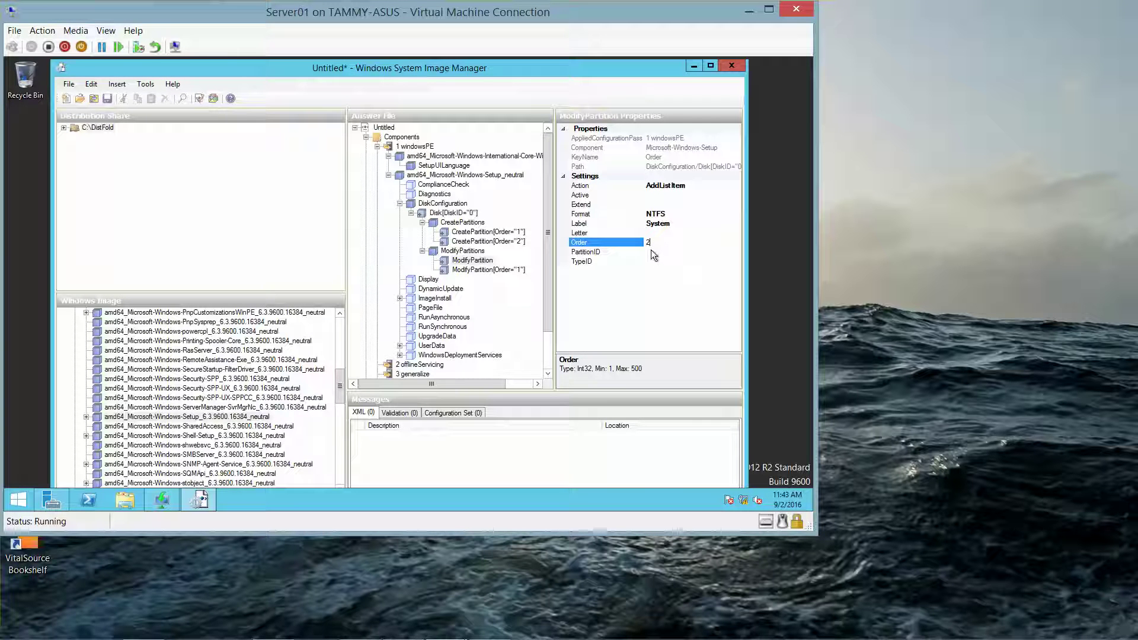
left_click(651, 250)
type("2")
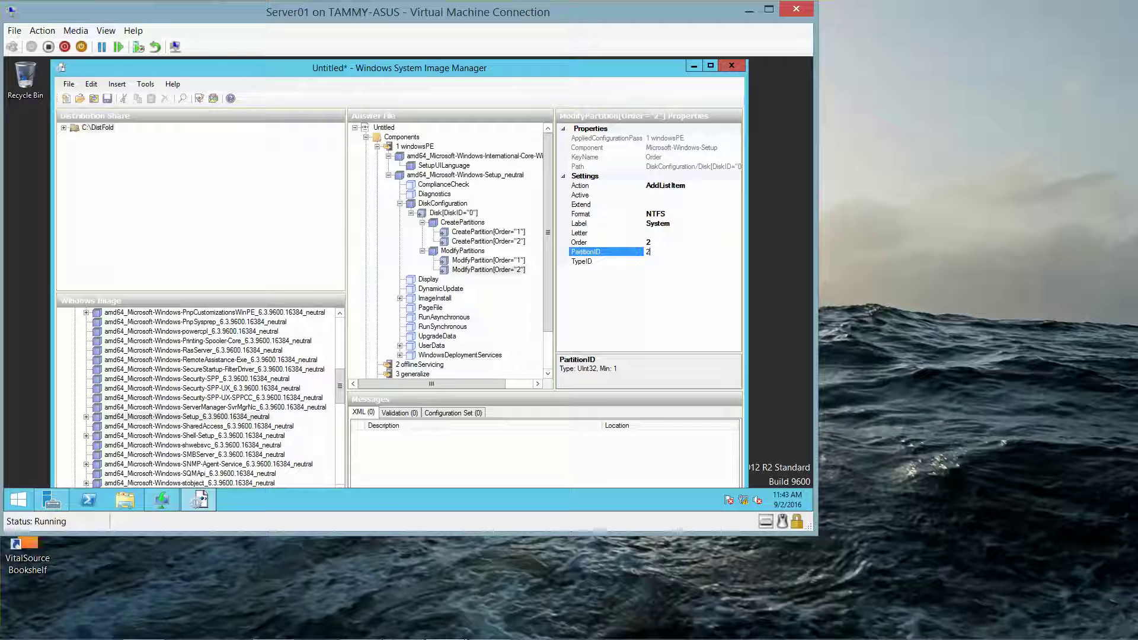
Step: Collapse the configured disk and insert a new MetaData item under ImageInstall > OSImage > InstallFrom
left_click(410, 213)
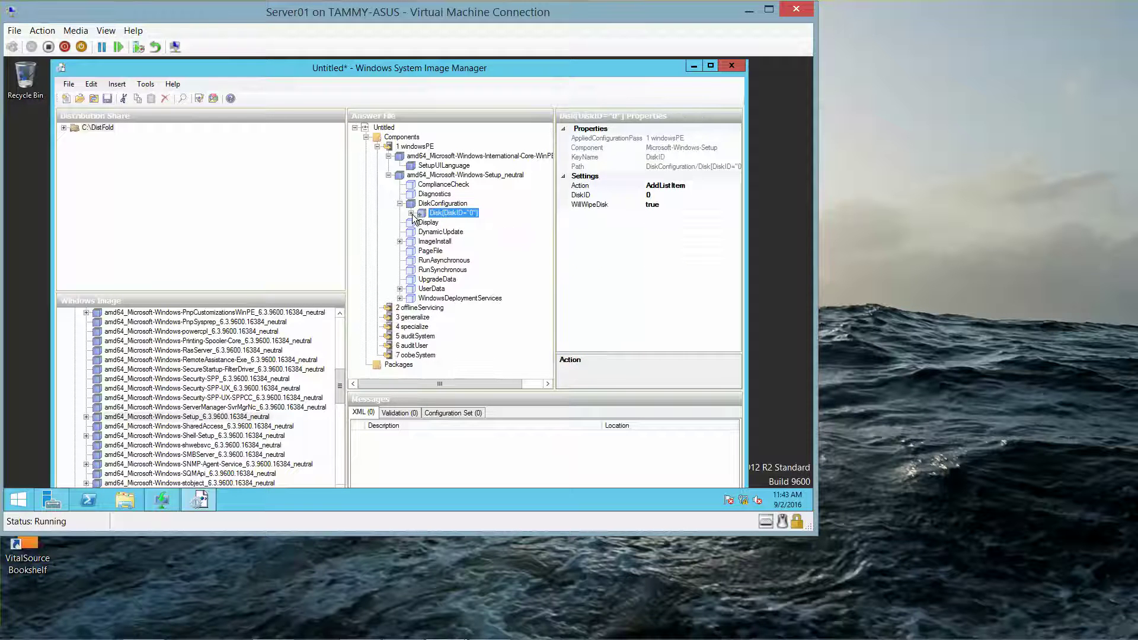
left_click(400, 241)
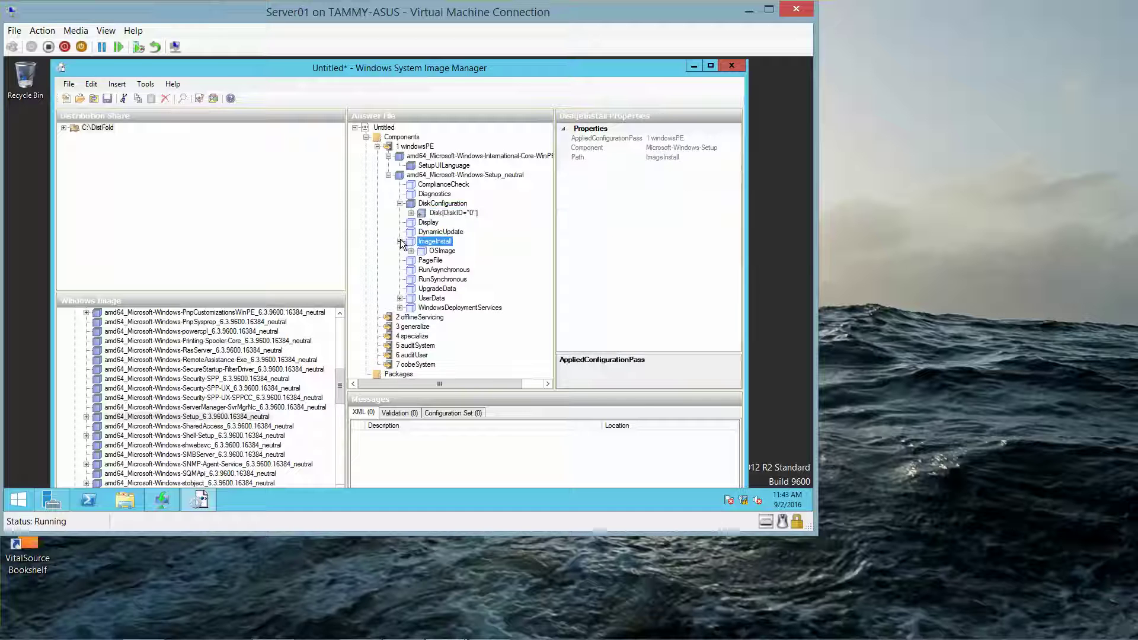
left_click(435, 251)
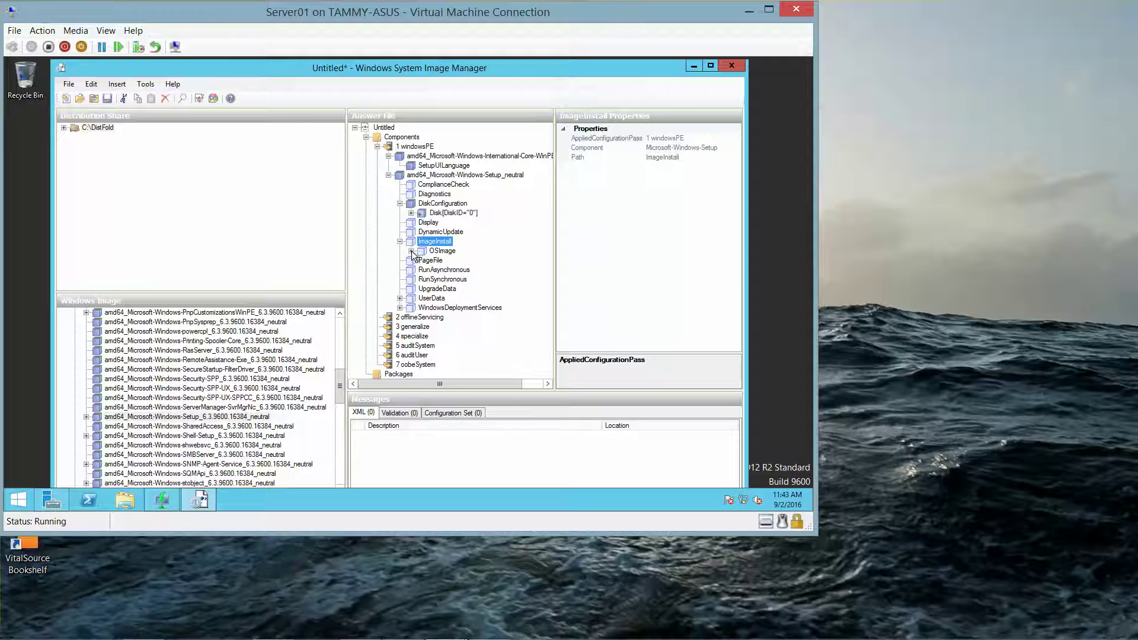
left_click(411, 251)
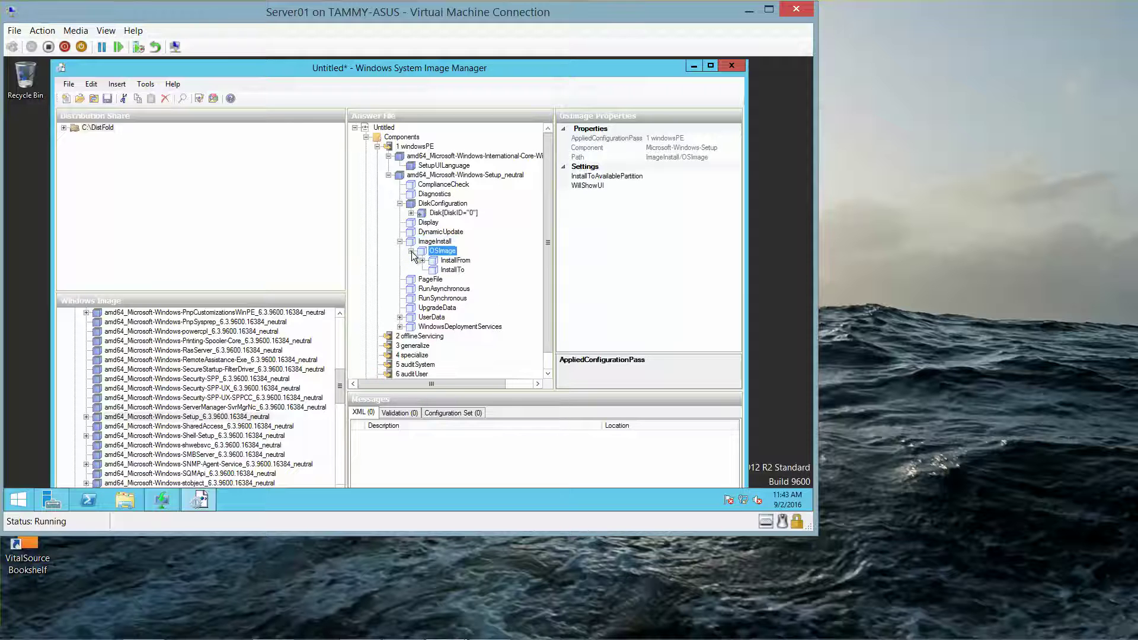
right_click(450, 264)
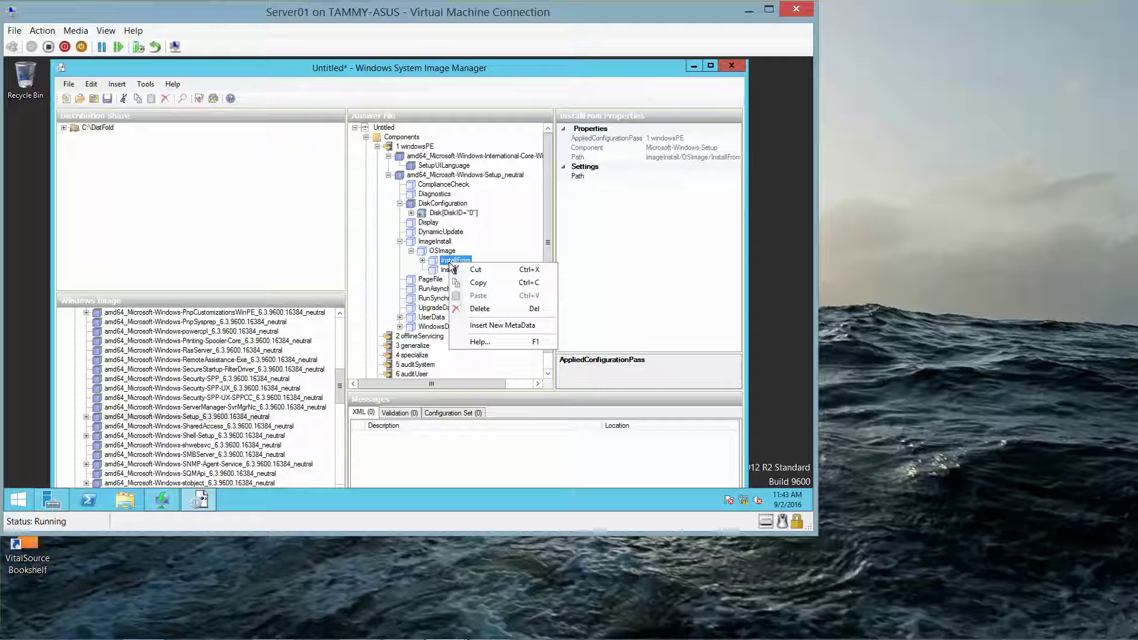
left_click(486, 326)
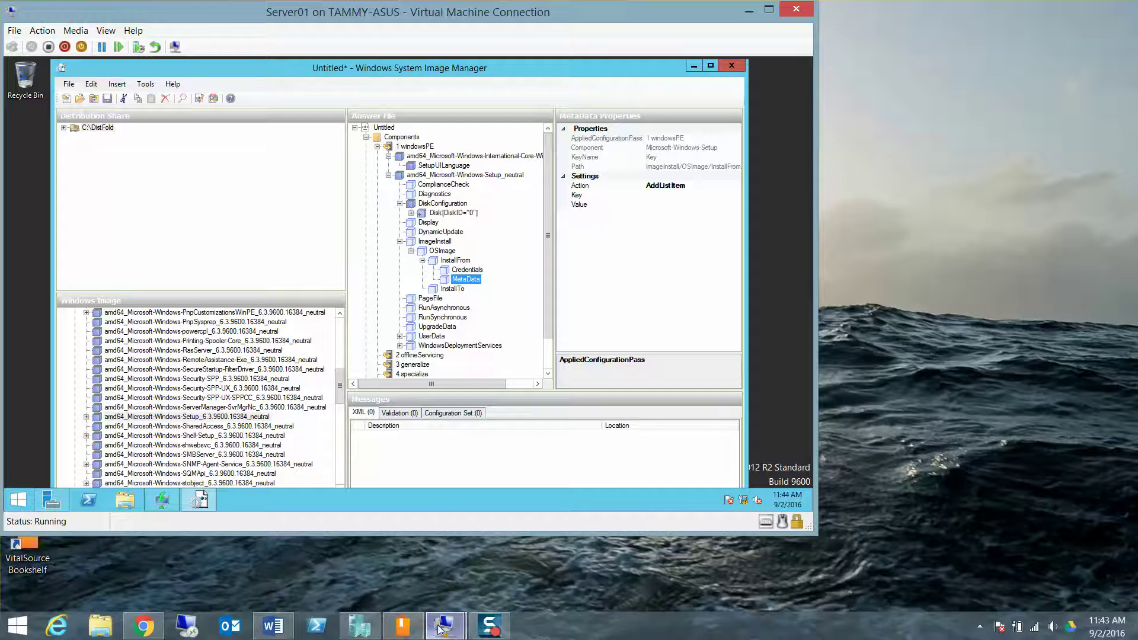
Step: Switch to VitalSource Bookshelf, go to page 11 of the lab manual and keep its MetaData figure in view below the virtual machine window
mouse_move(446, 627)
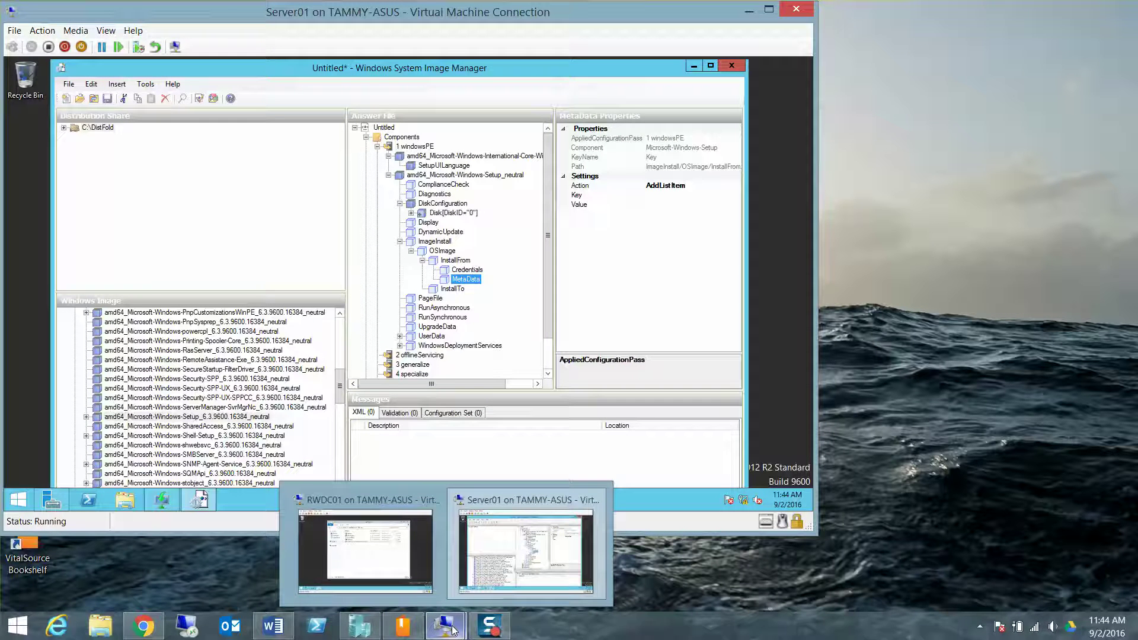
left_click(403, 627)
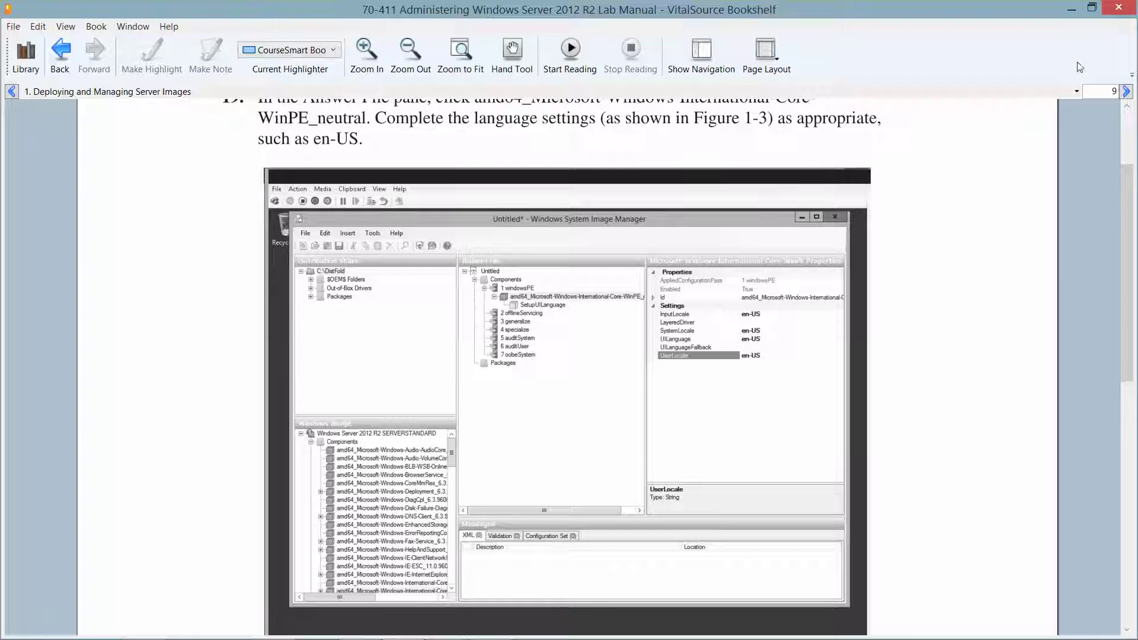
left_click(1104, 96)
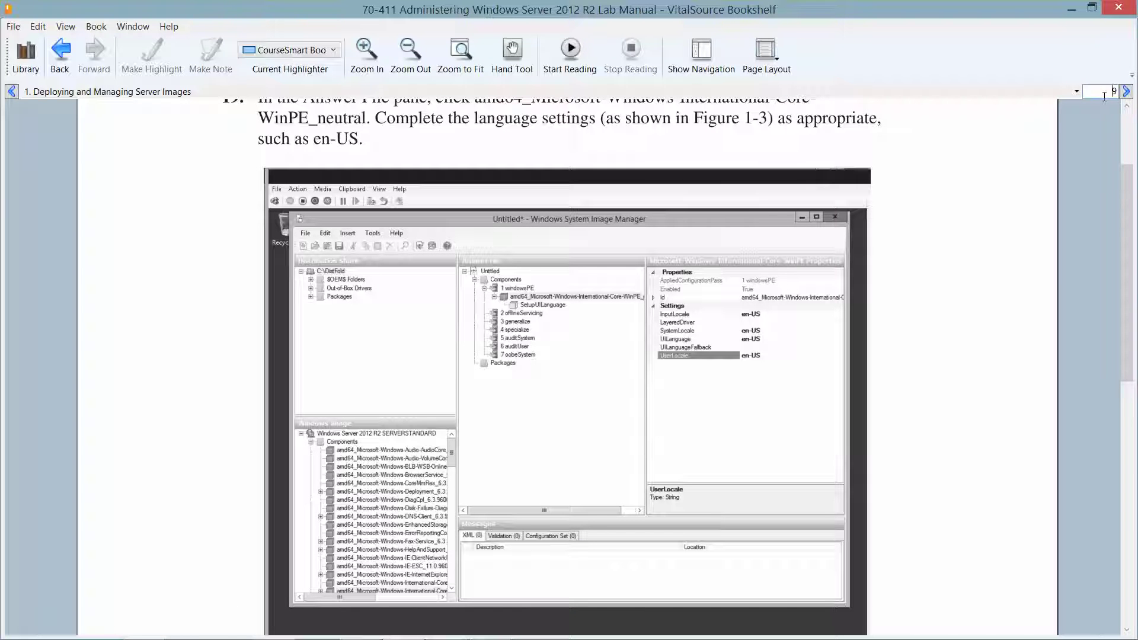
left_click_drag(1104, 96, 1137, 98)
type("11")
key("Return")
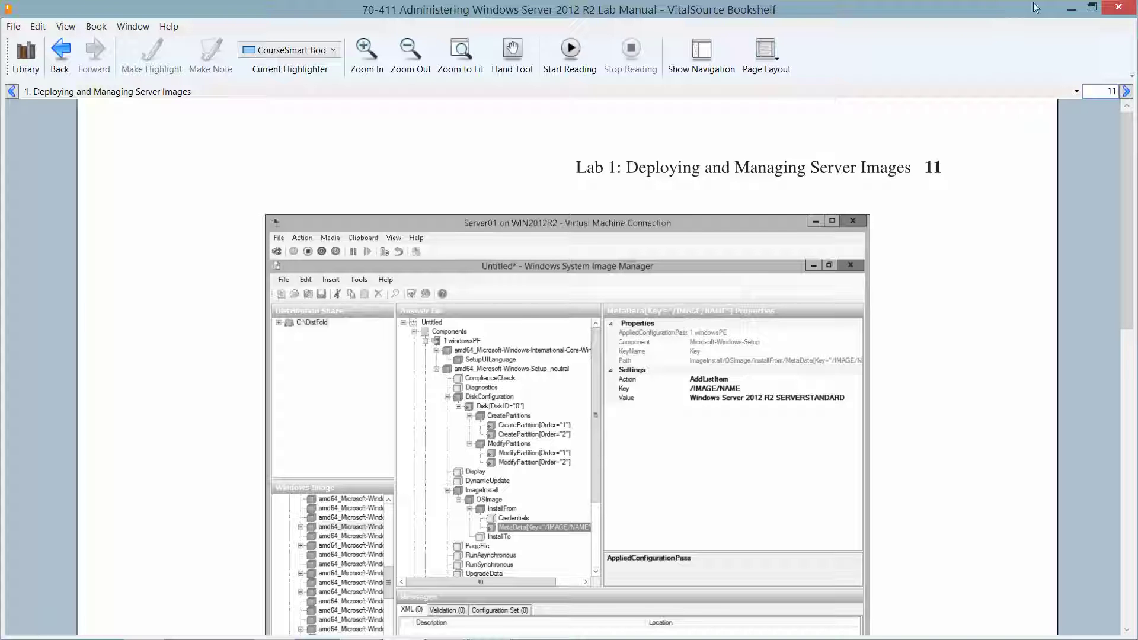
left_click(1091, 7)
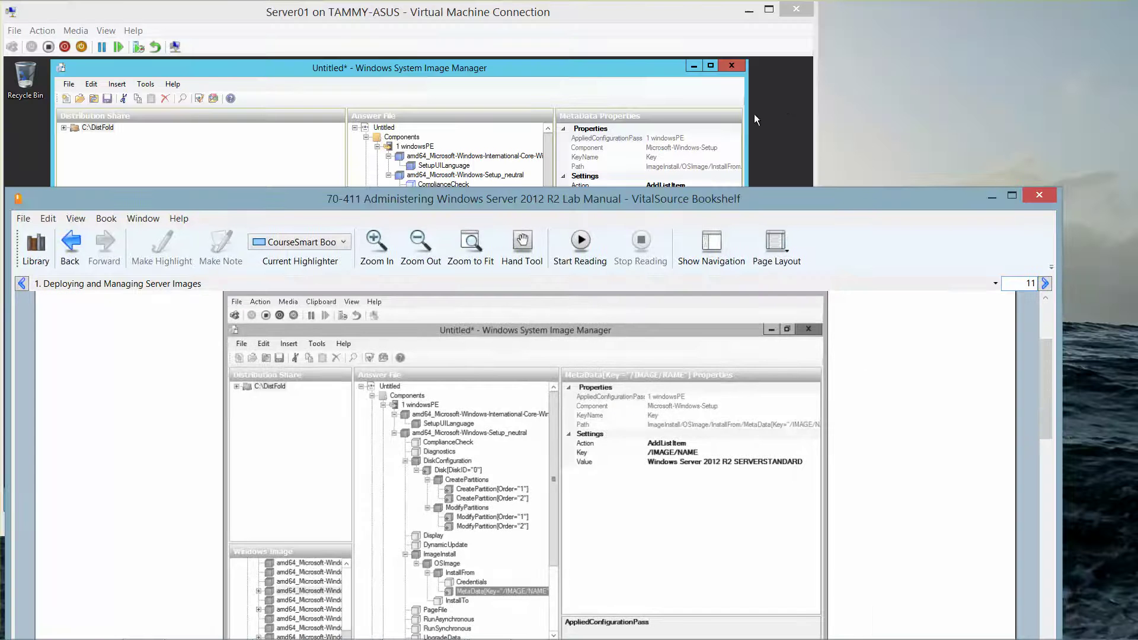
left_click_drag(683, 190, 701, 374)
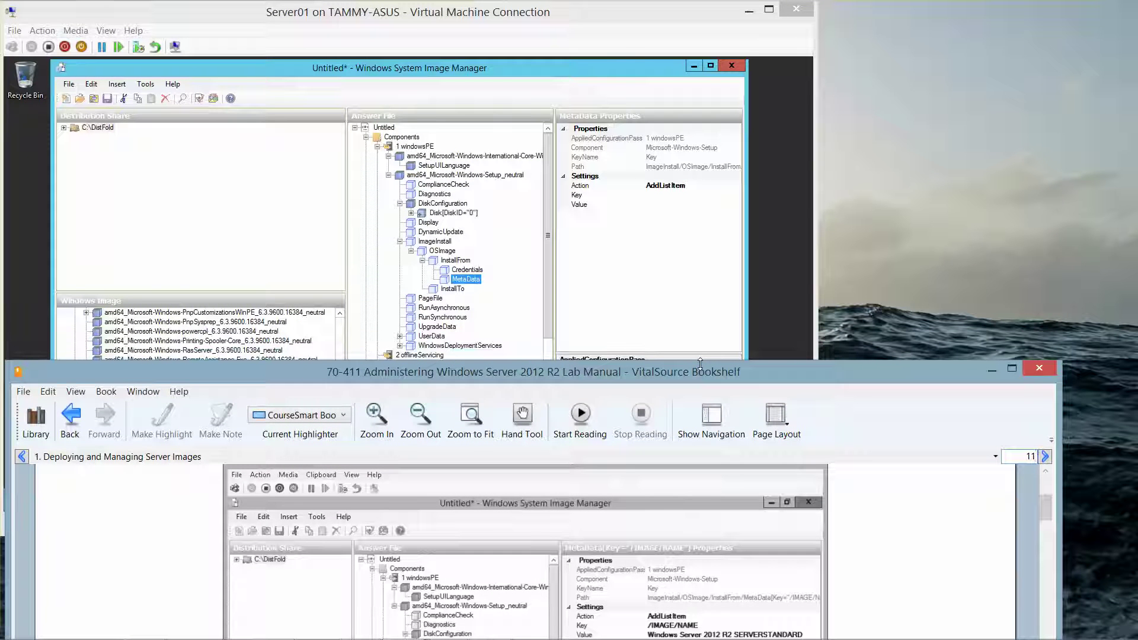
Step: Back in the Server01 virtual machine, set the MetaData Key to /IMAGE/NAME and its Value to Windows Server 2012 R2 SERVERSTANDARD
left_click(607, 27)
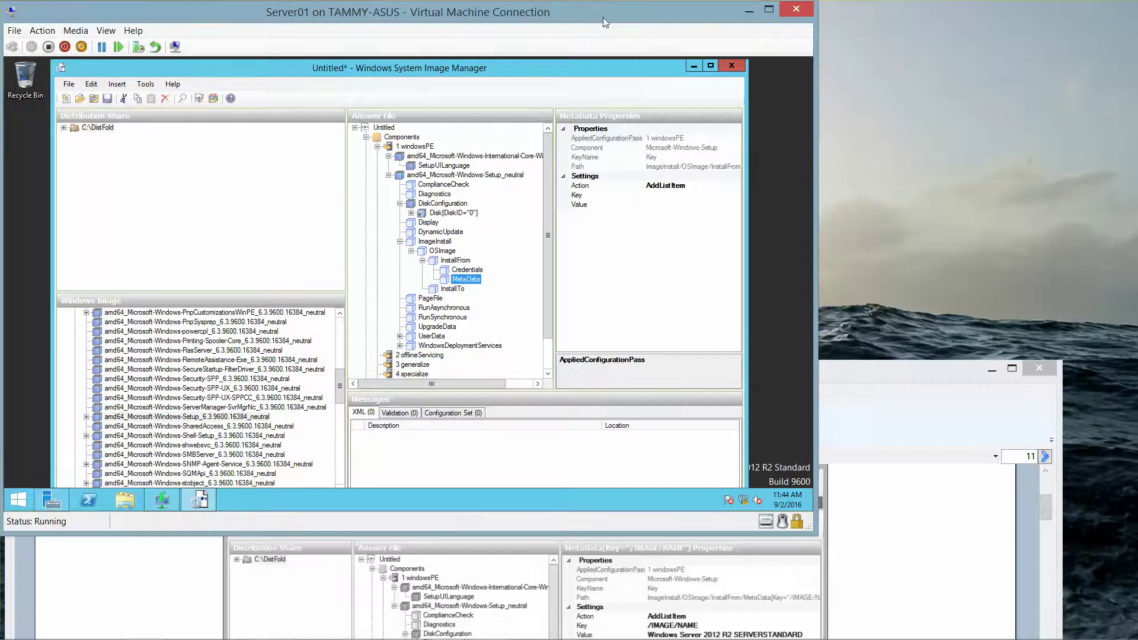
left_click(658, 195)
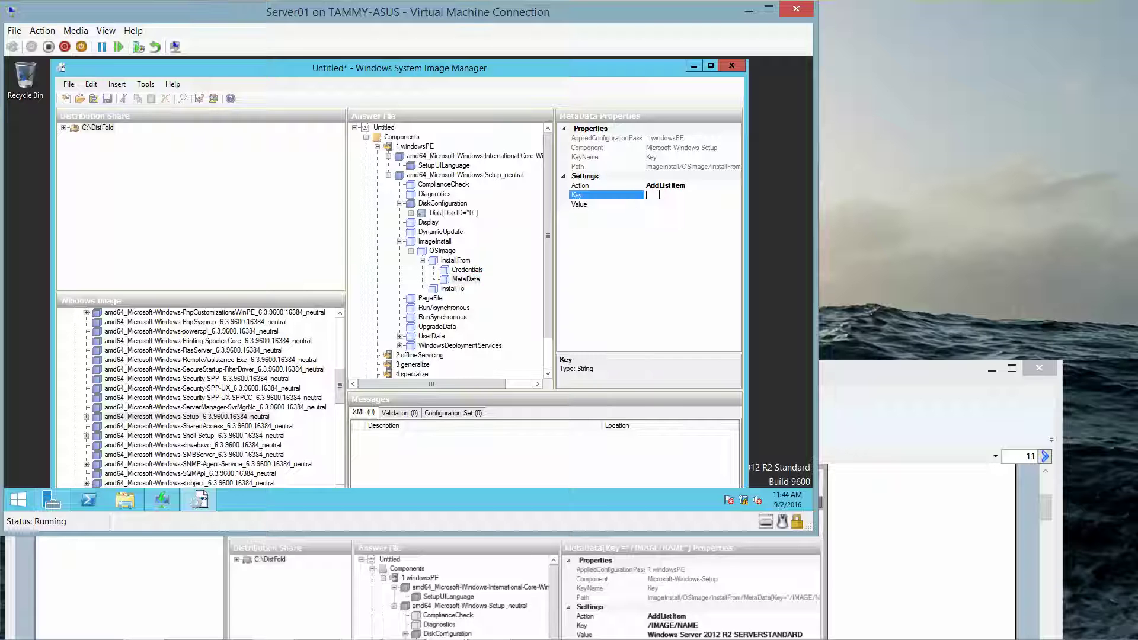
type("/IMAGE/NAME")
left_click(659, 206)
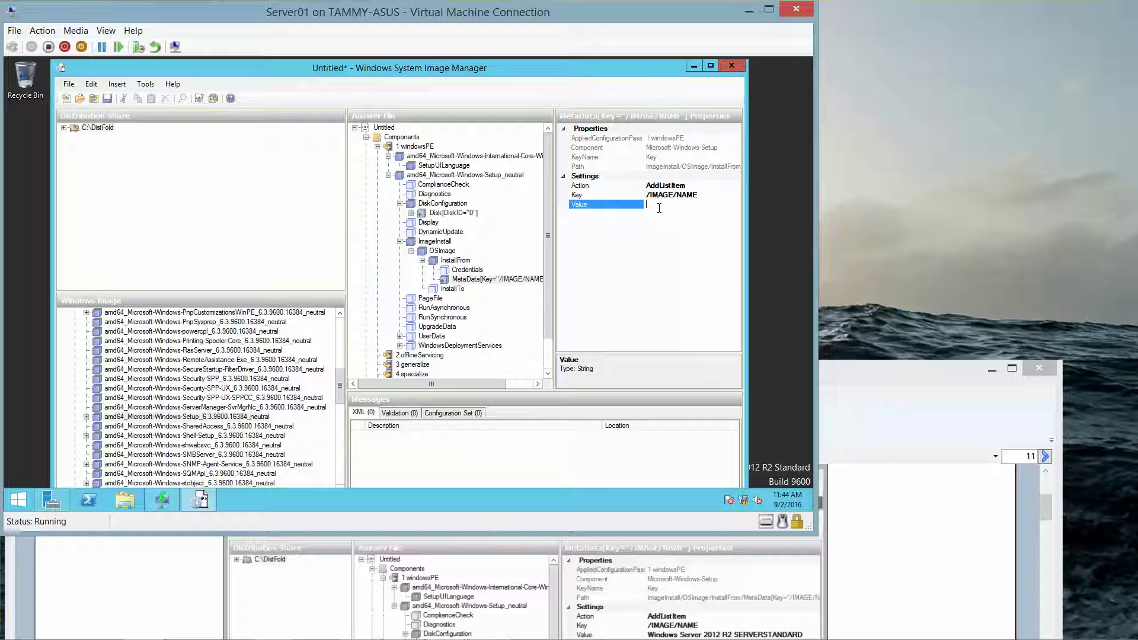
type("Windows Server ")
type("2012 R")
type("S")
type("ERVERSTAND")
type("ARD")
Step: Set DiskID to 0 and PartitionID to 2 for InstallTo under OSImage
left_click(453, 289)
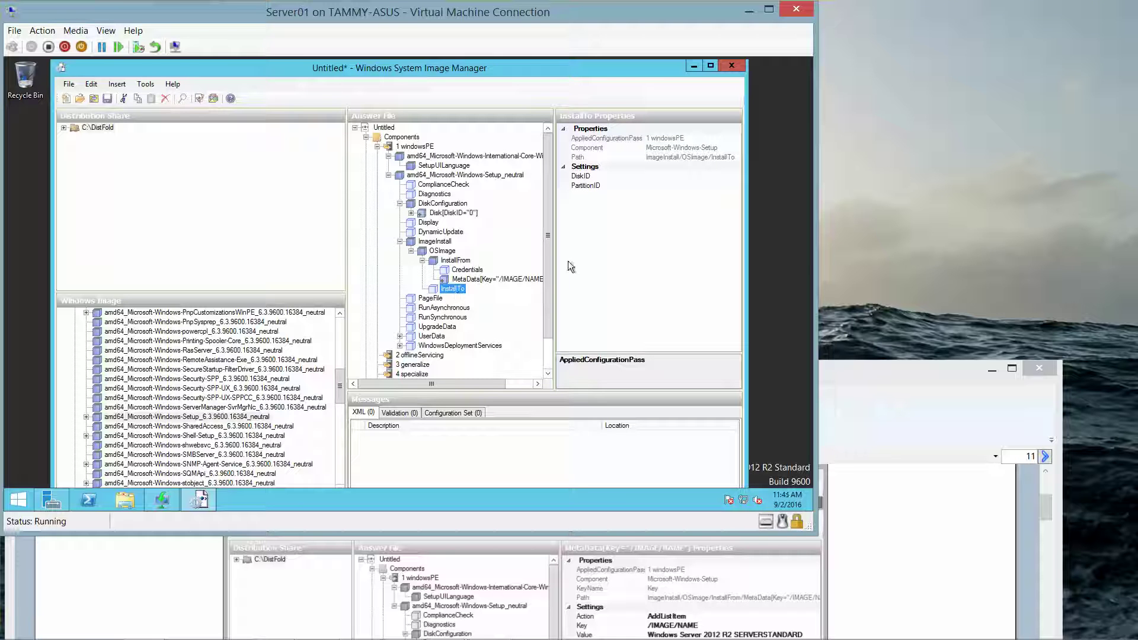
left_click(669, 176)
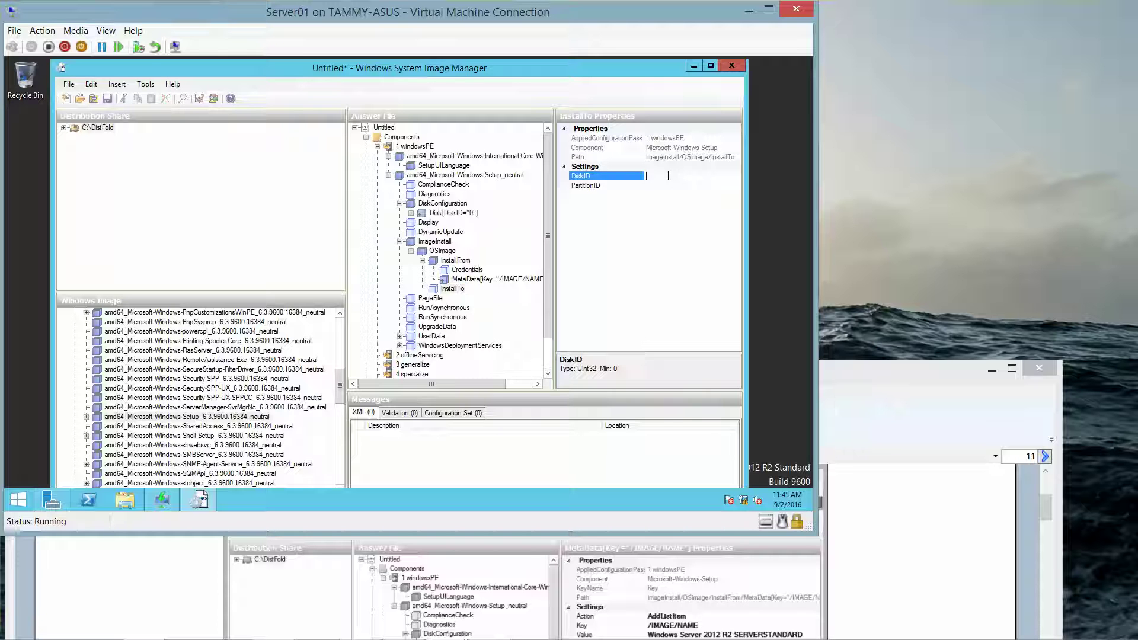
type("0")
left_click(648, 190)
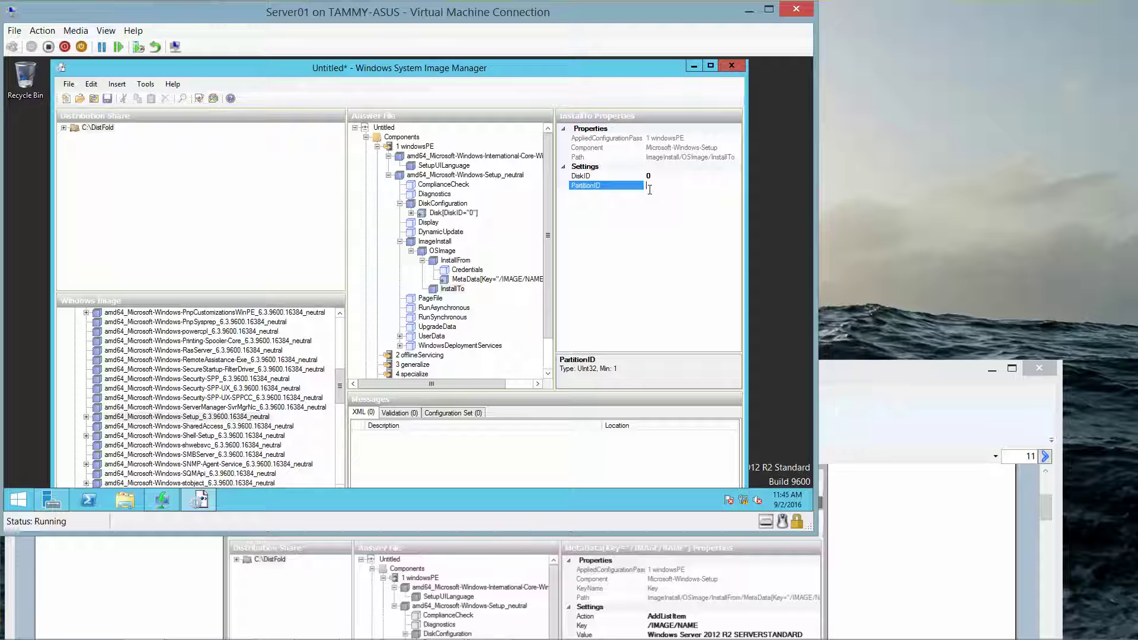
type("2")
Step: Expand UserData under Microsoft-Windows-Setup and set its AcceptEula to true
left_click(432, 336)
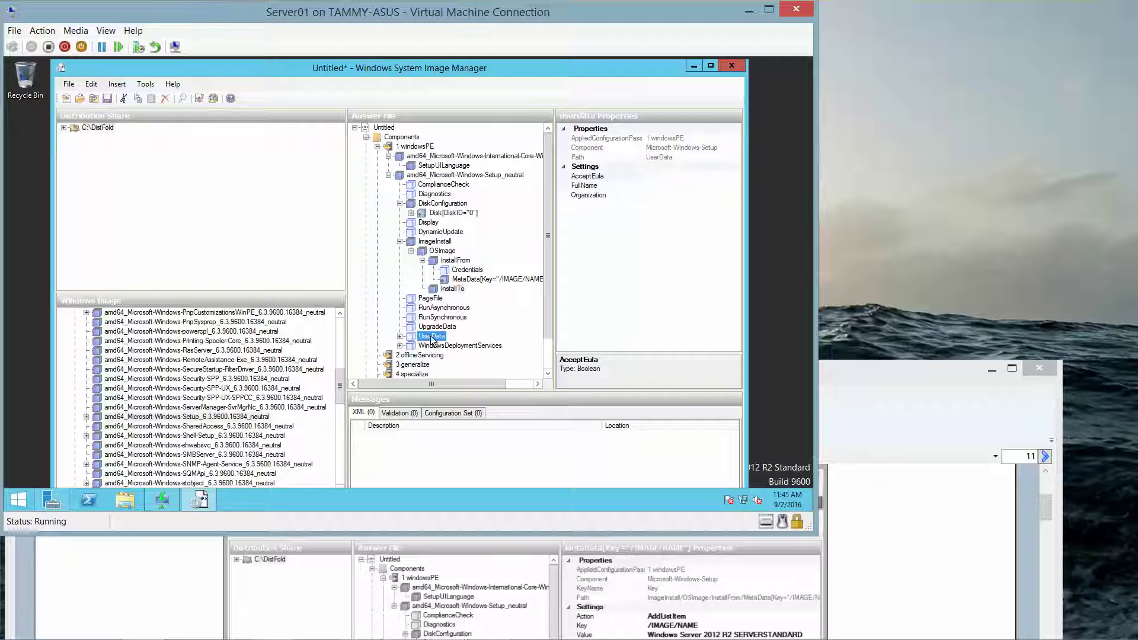
left_click(400, 336)
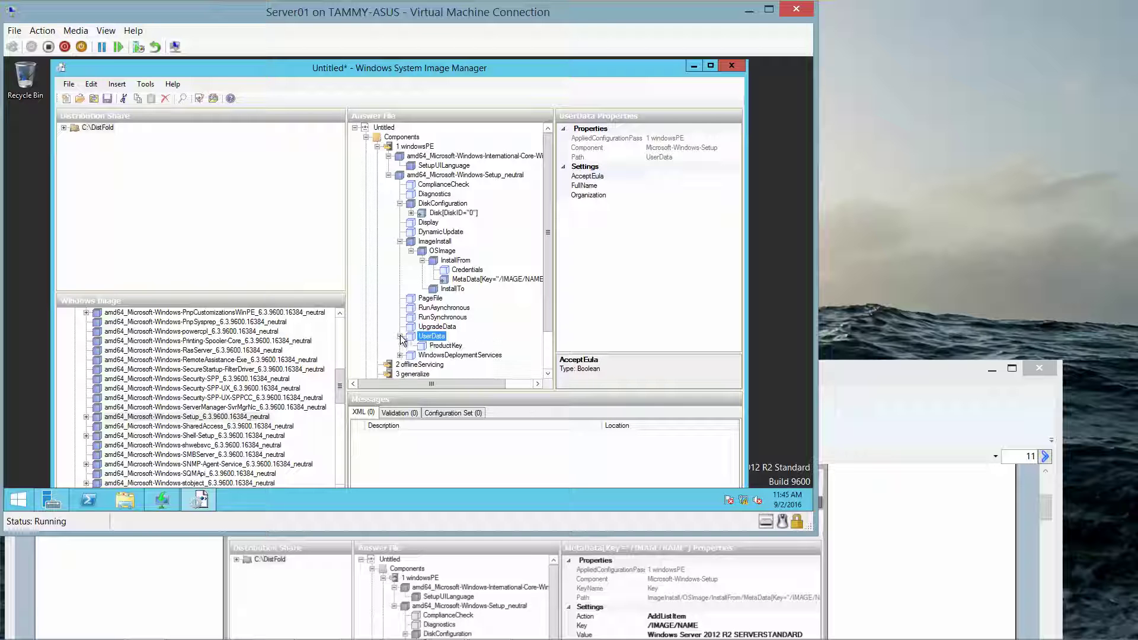
left_click(644, 175)
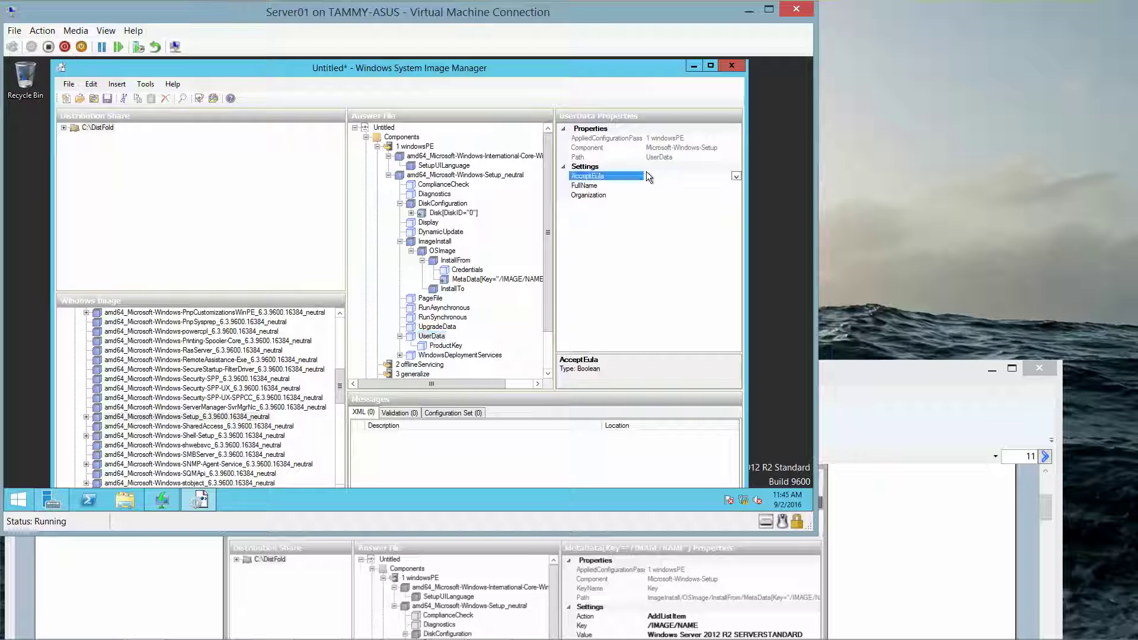
left_click(735, 177)
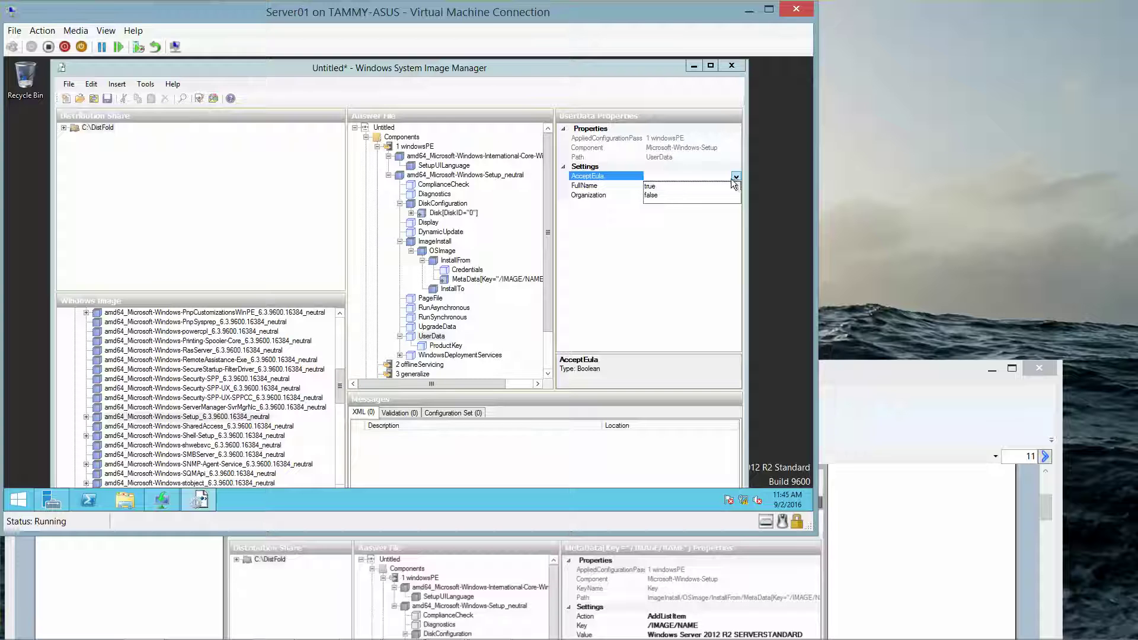
left_click(673, 187)
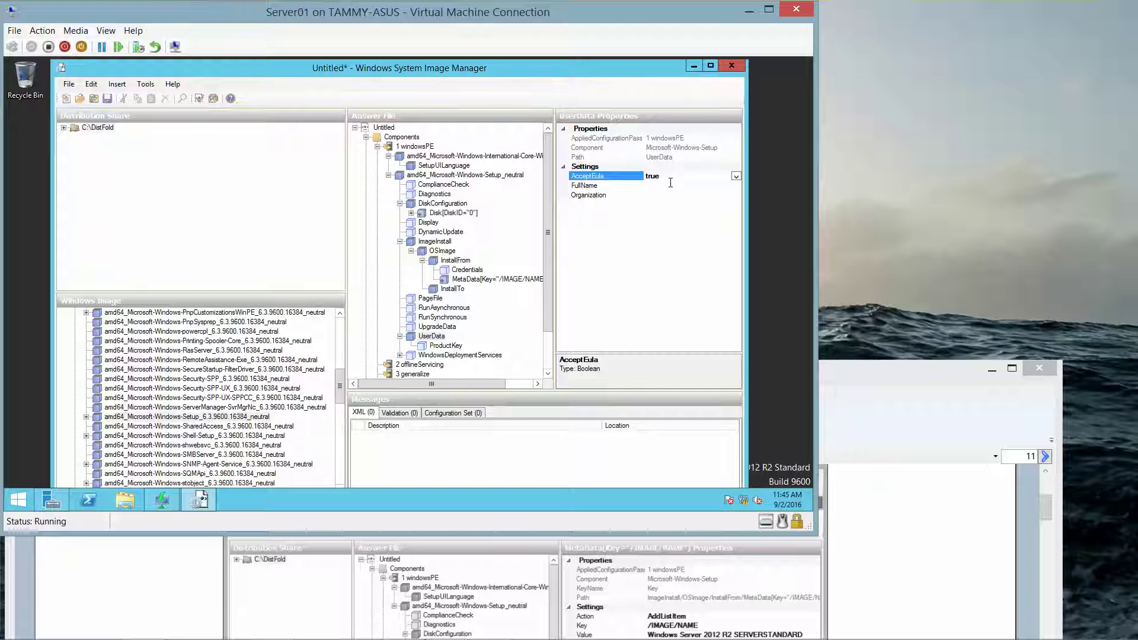
Step: Set the UserData FullName to Student and Organization to Classroom, and check its ProductKey settings
left_click(670, 184)
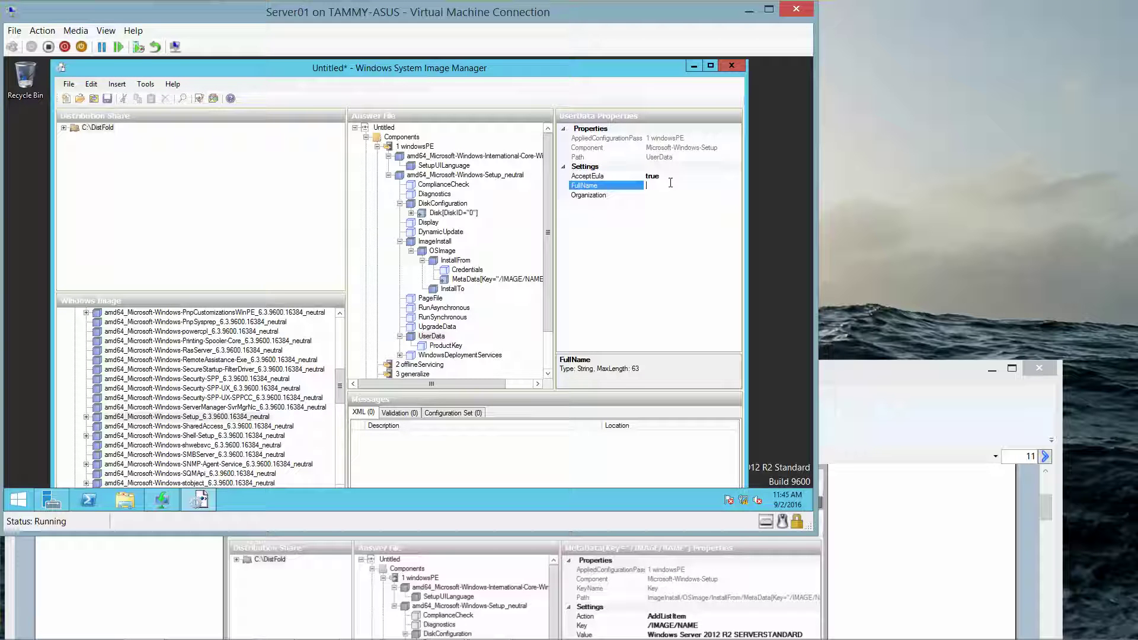
type("Student")
left_click(668, 195)
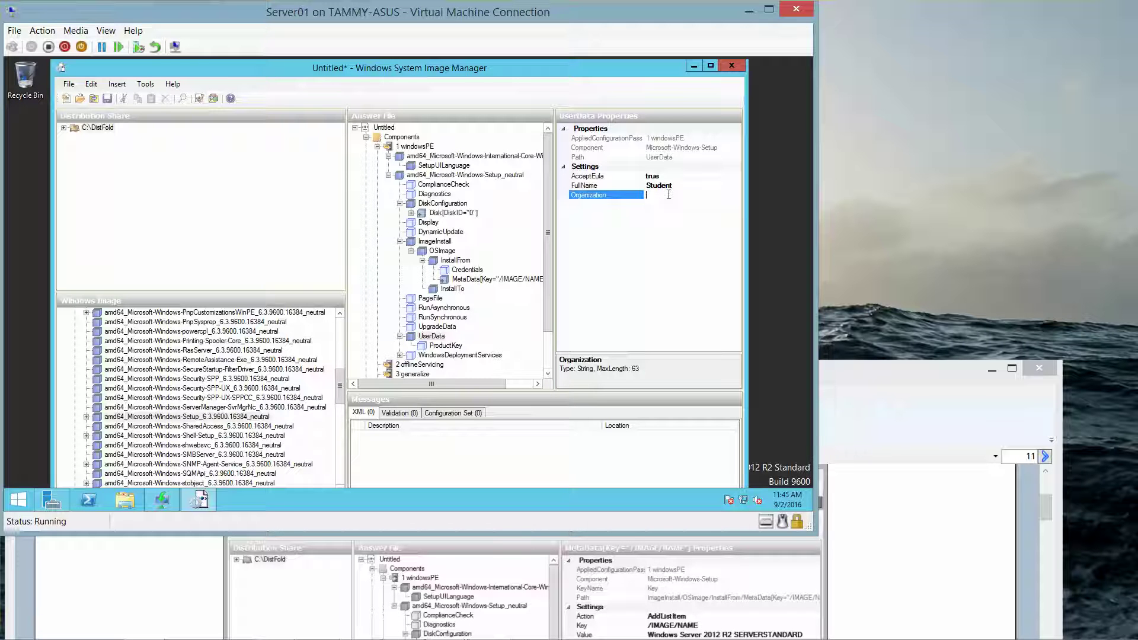
type("Classroom")
left_click(457, 345)
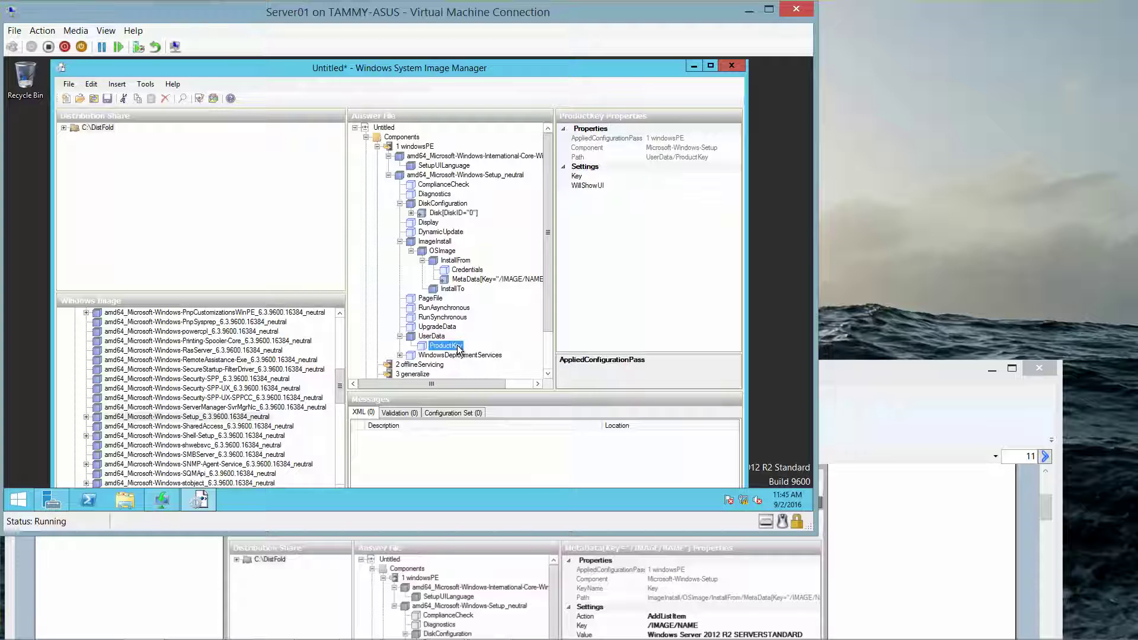
left_click(441, 336)
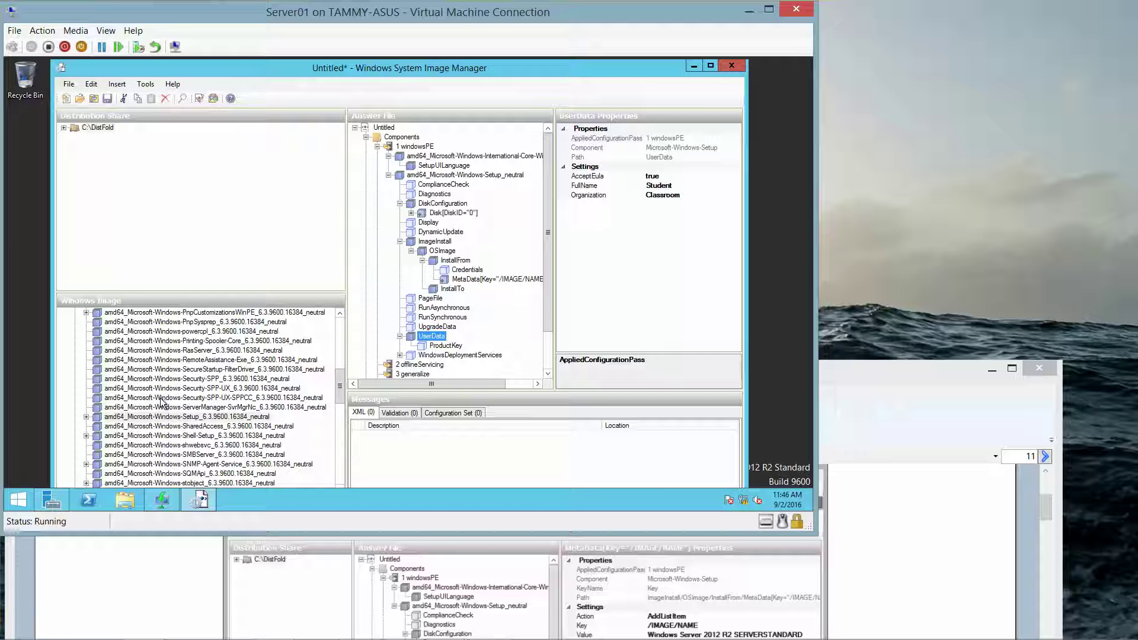
Step: Add the Microsoft-Windows-Shell-Setup component to pass 4 specialize and look over its settings, including ProductKey, without entering any values
left_click(207, 437)
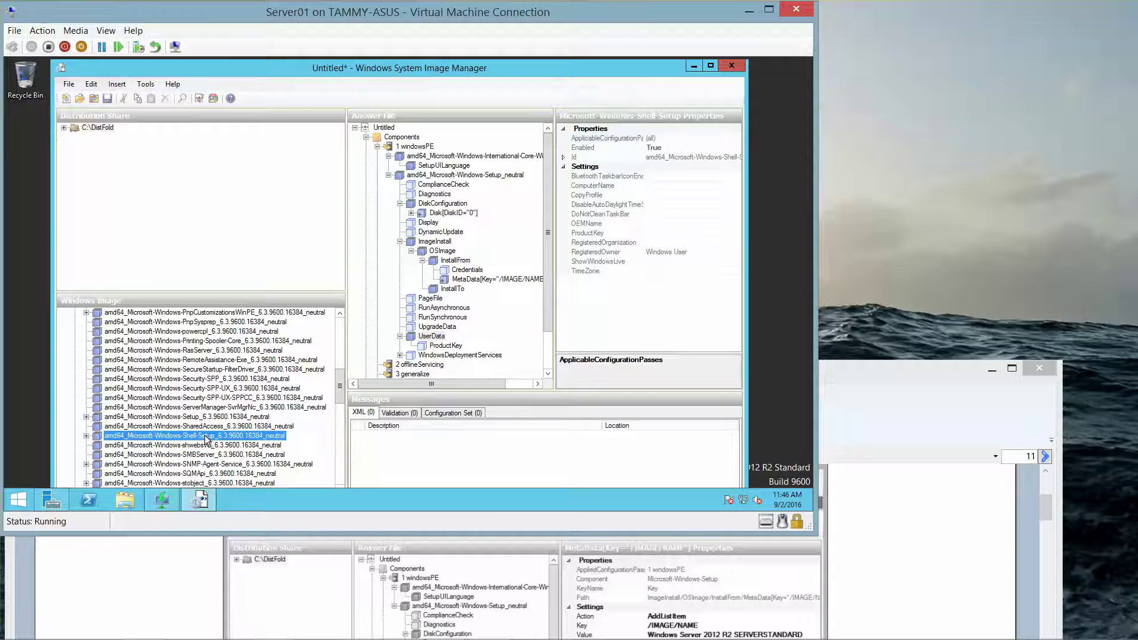
right_click(207, 439)
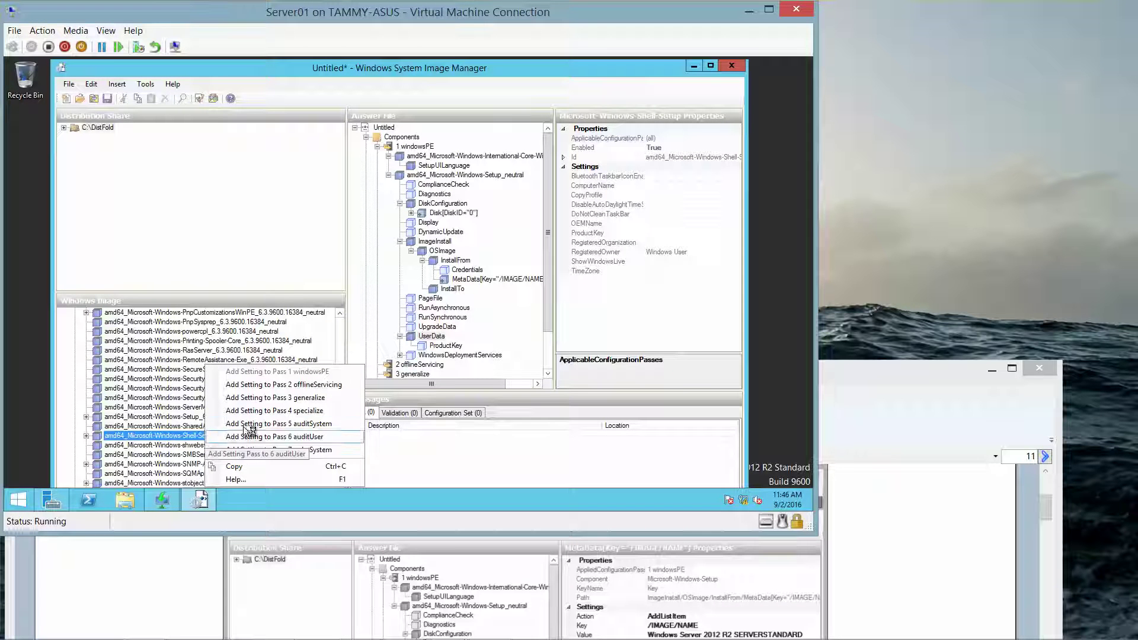
left_click(273, 414)
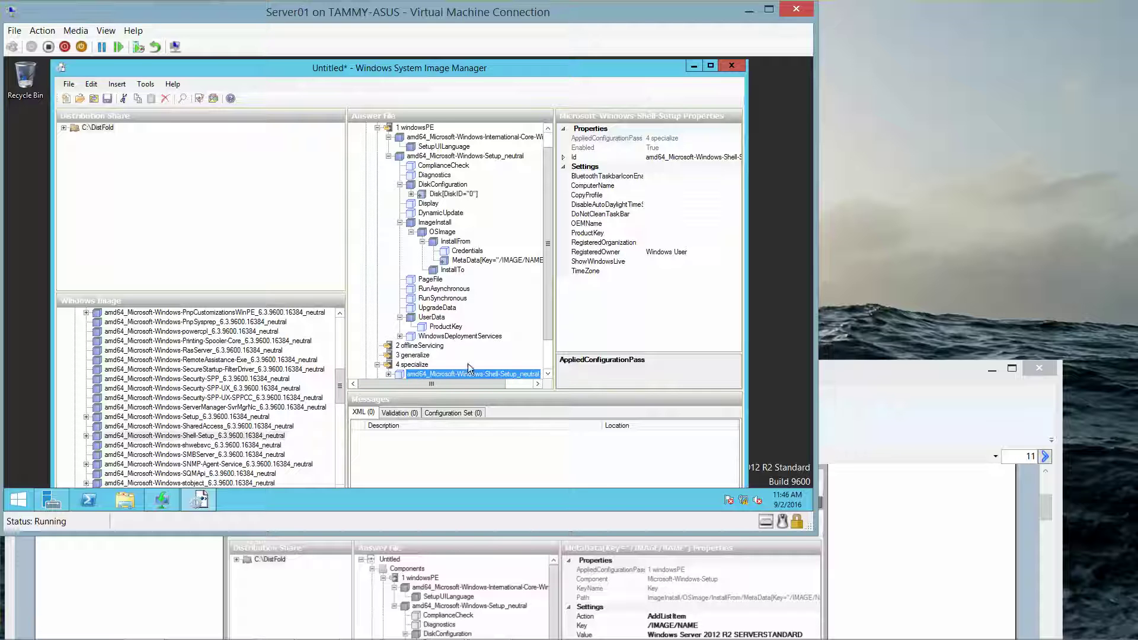
scroll(547, 319, "down", 2)
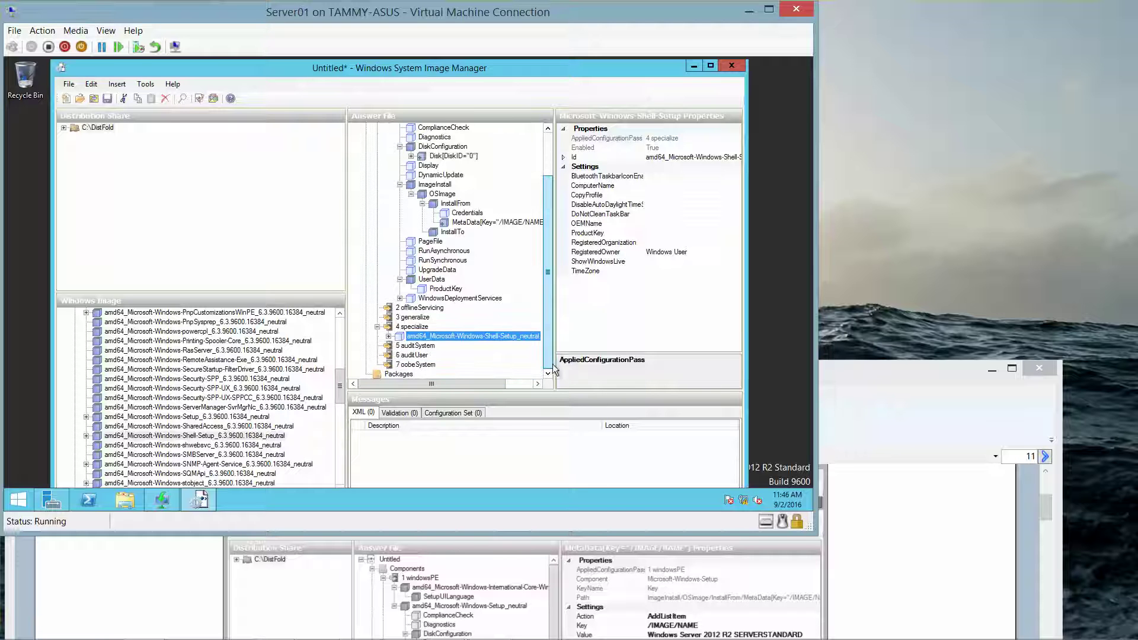
left_click(389, 336)
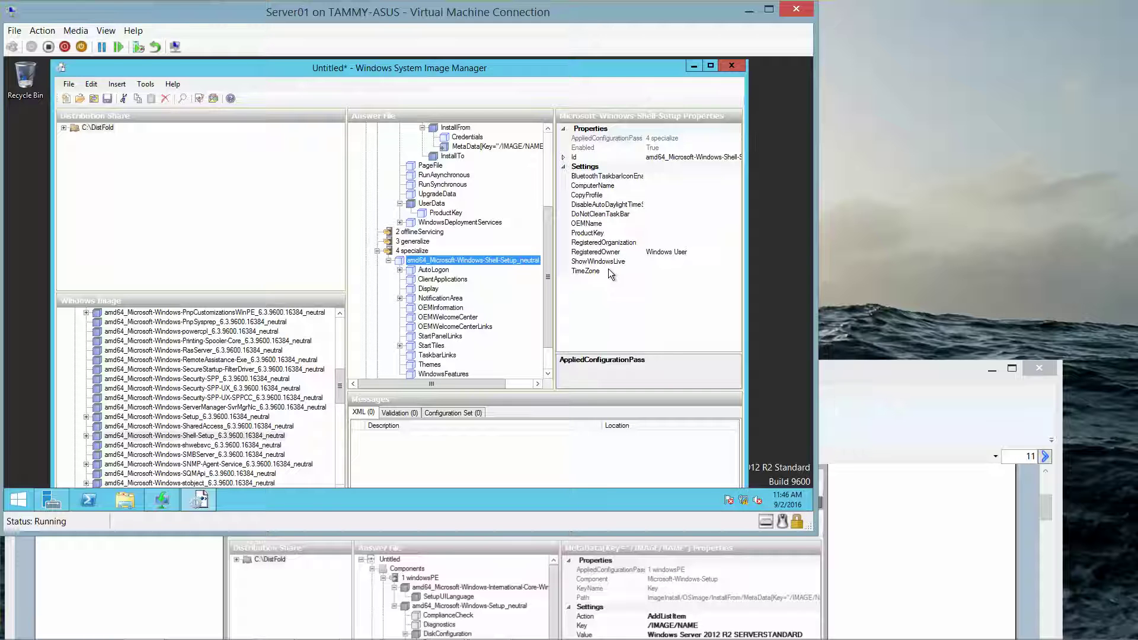
left_click(664, 232)
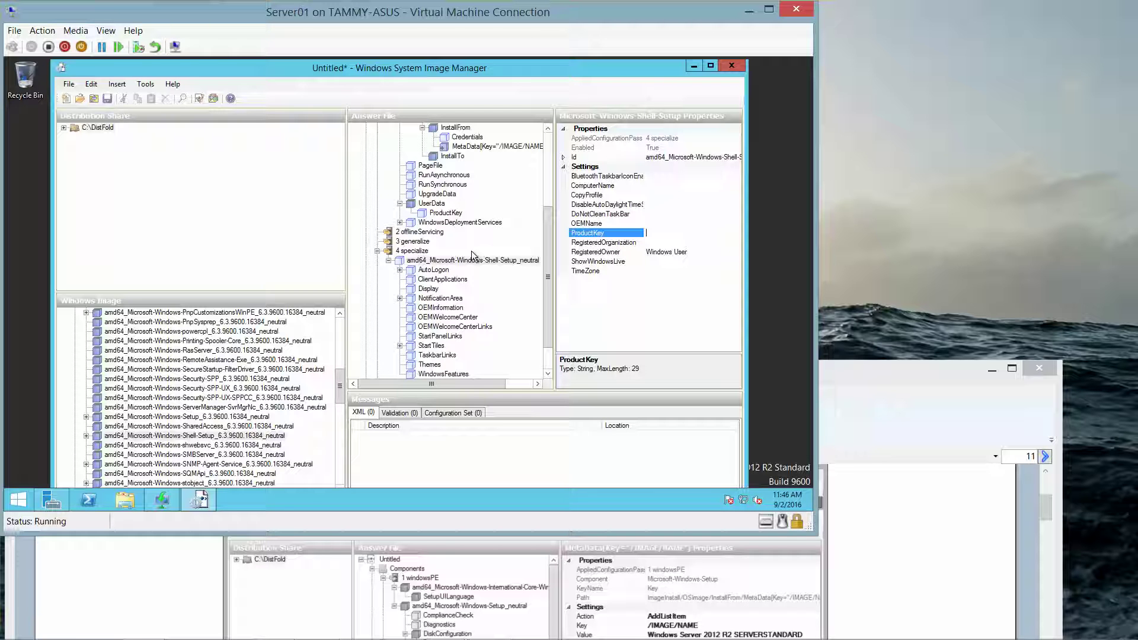
left_click(389, 261)
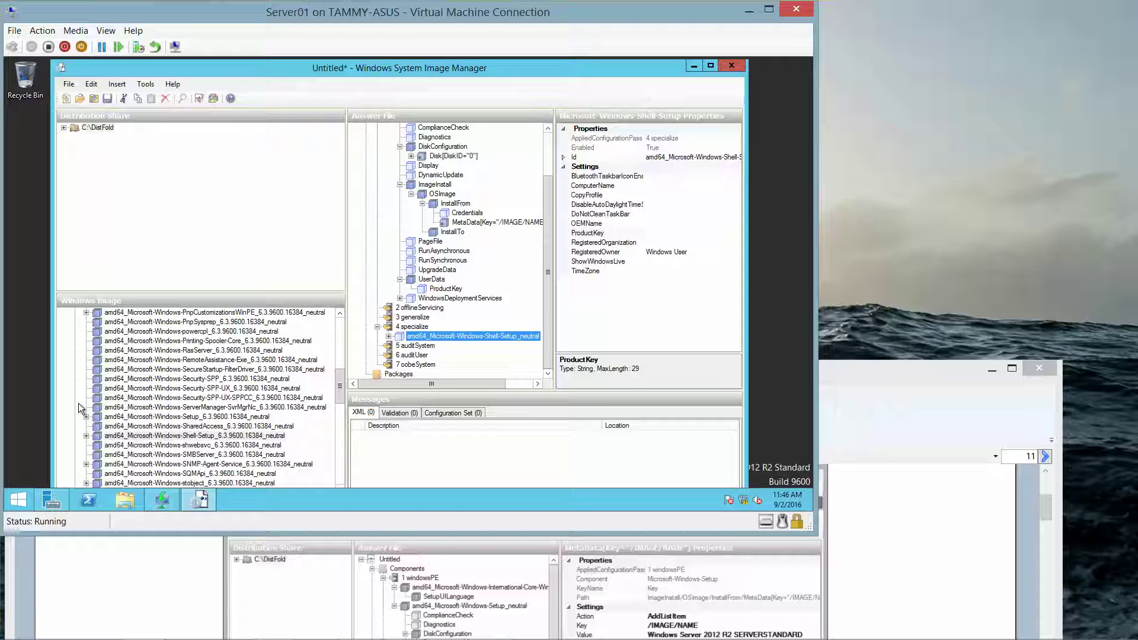
Step: Add the Microsoft-Windows-Shell-Setup component to pass 7 oobeSystem of the answer file
left_click(177, 437)
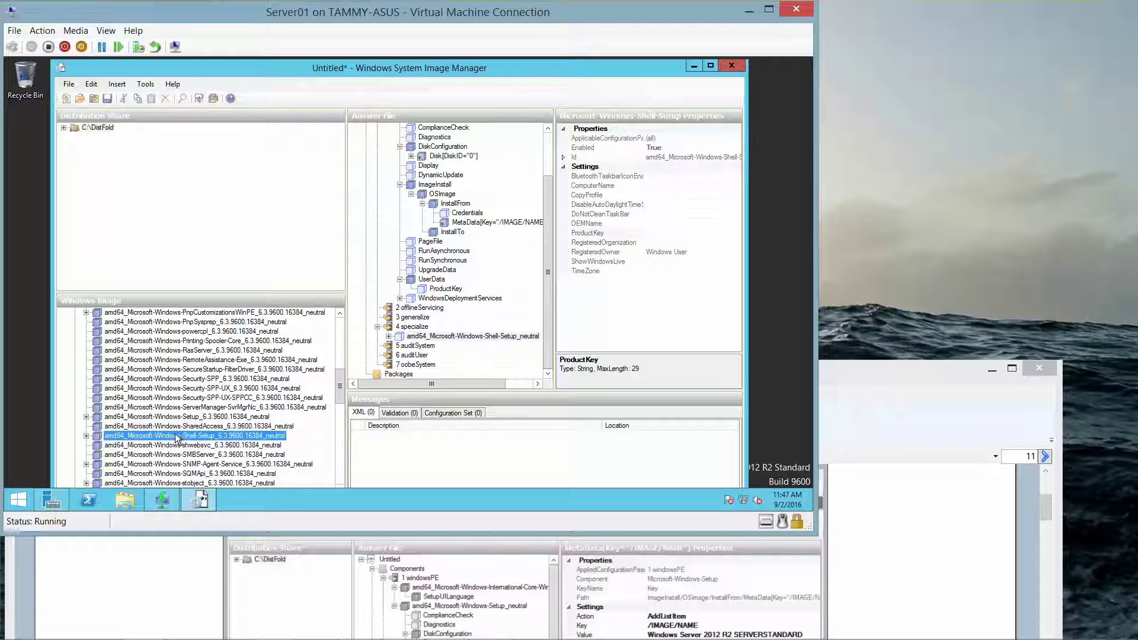
right_click(177, 437)
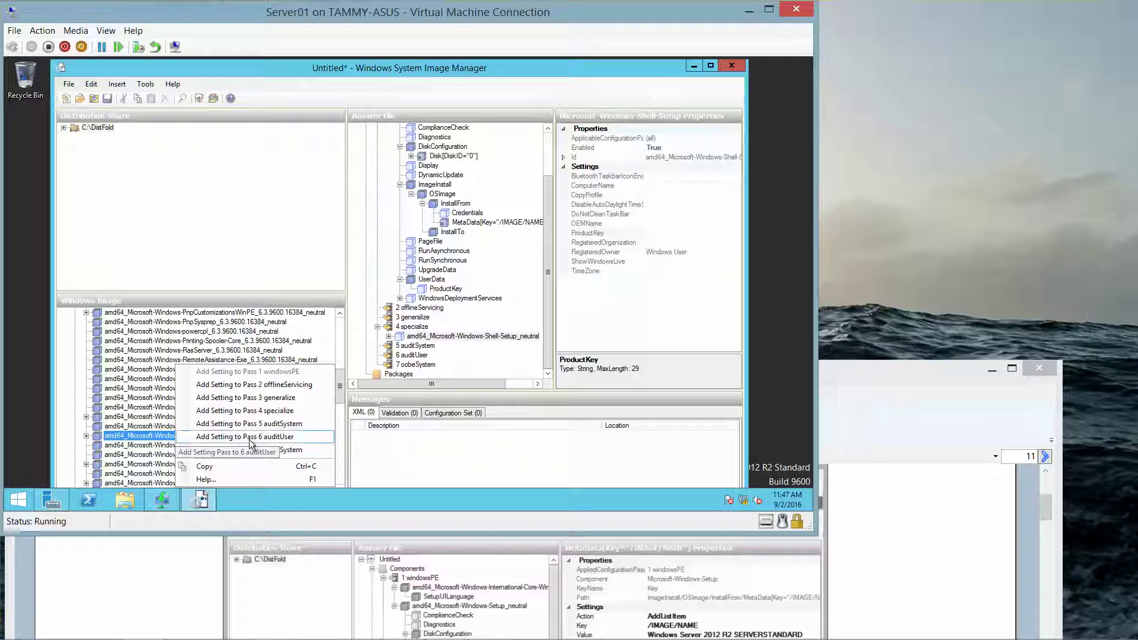
left_click(286, 454)
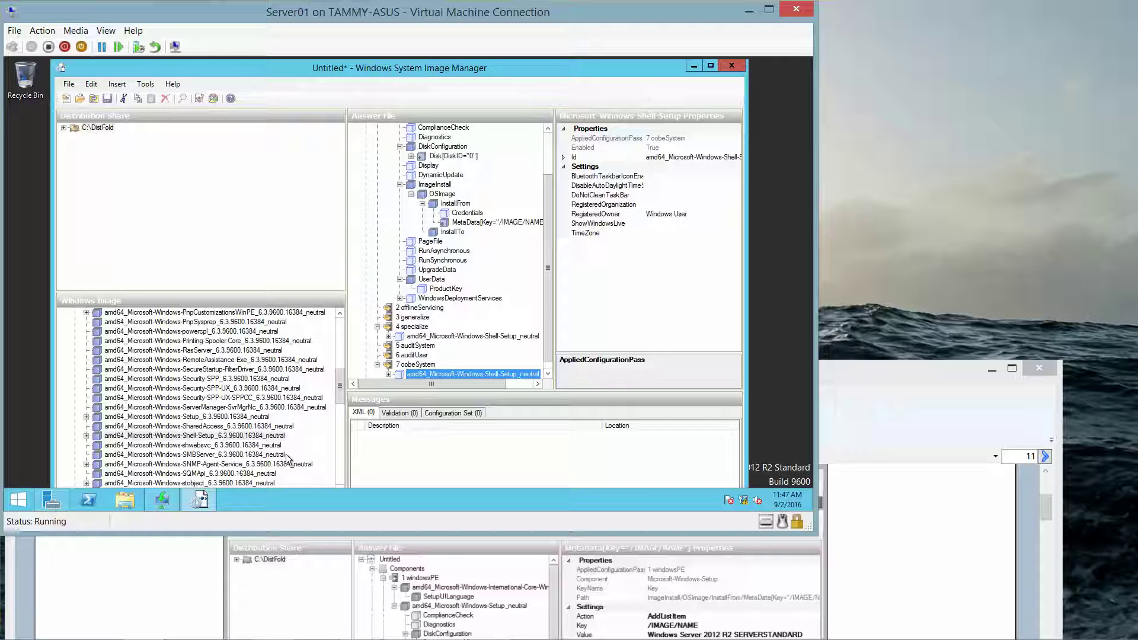
left_click(548, 374)
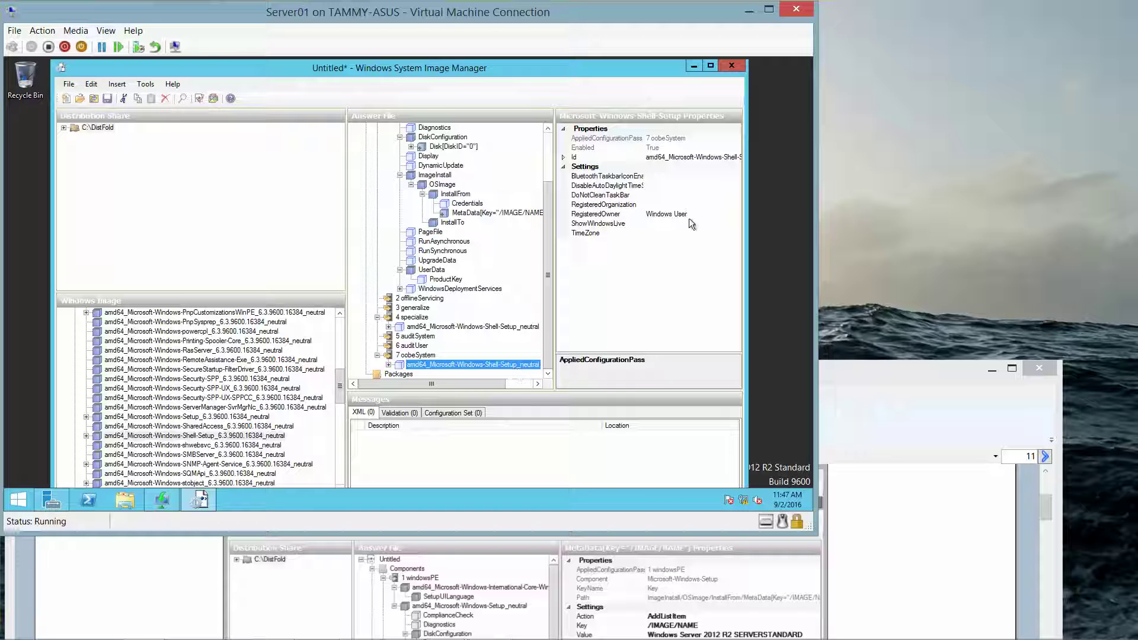
Step: Set RegisteredOrganization to Classroom and RegisteredOwner to Student for Shell-Setup under 7 oobeSystem
left_click(650, 204)
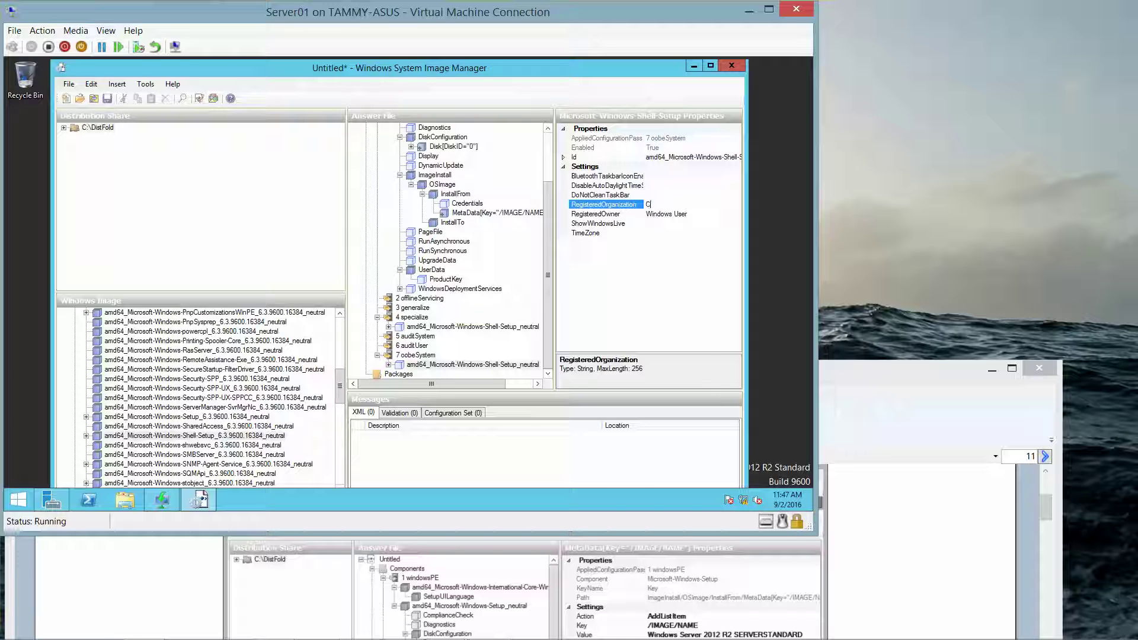
type("Classroom")
left_click(699, 213)
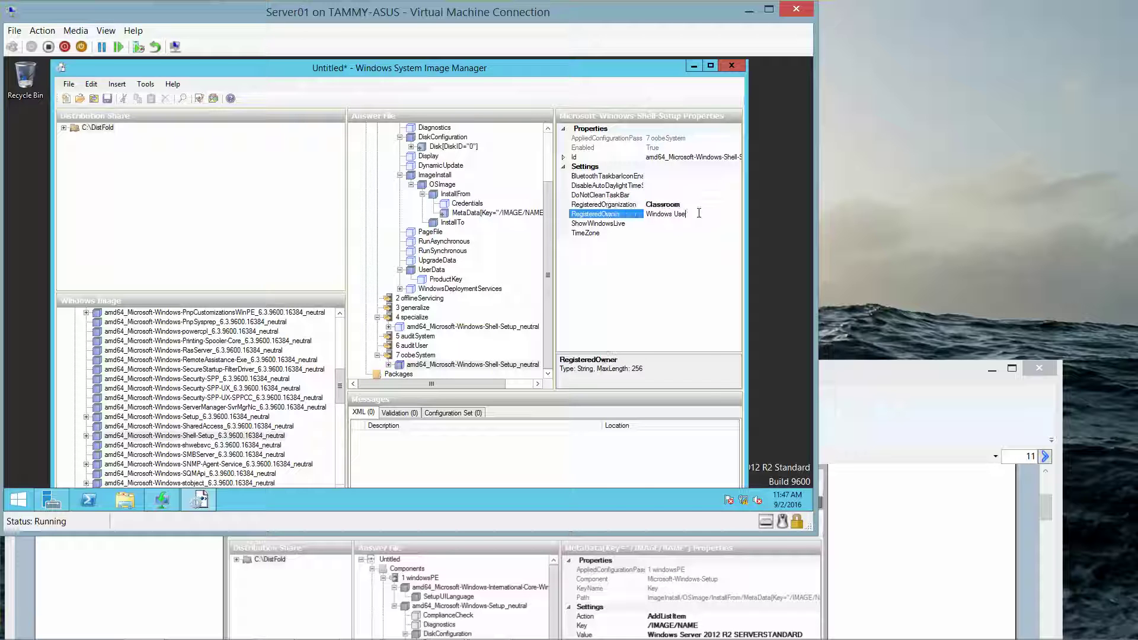
key("BackSpace")
key("BackSpace")
key("BackSpace")
key("BackSpace")
key("BackSpace")
key("BackSpace")
key("BackSpace")
key("BackSpace")
key("BackSpace")
key("BackSpace")
key("BackSpace")
type("Student")
Step: Save the answer file as Unattend(Temp) in the C:\Software folder
left_click(69, 85)
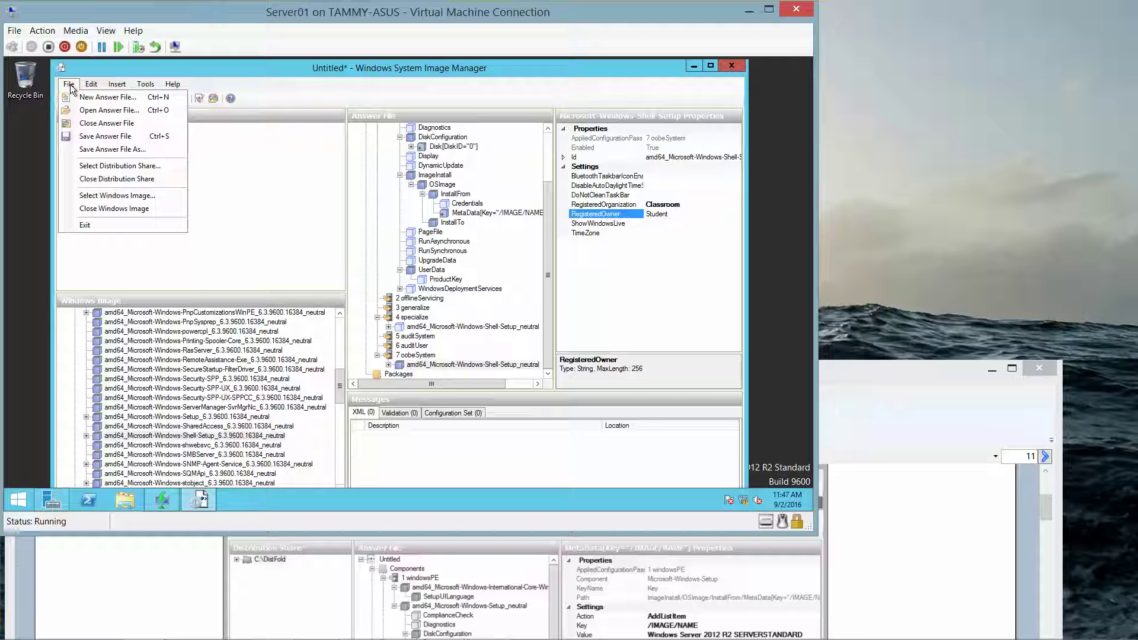
left_click(94, 136)
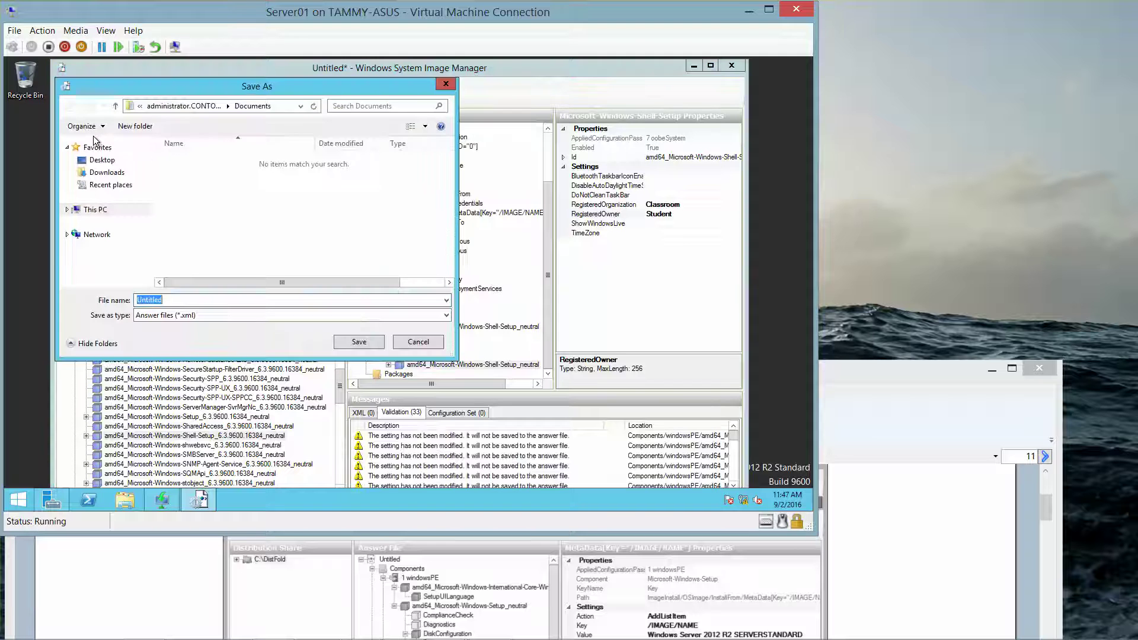
left_click(98, 212)
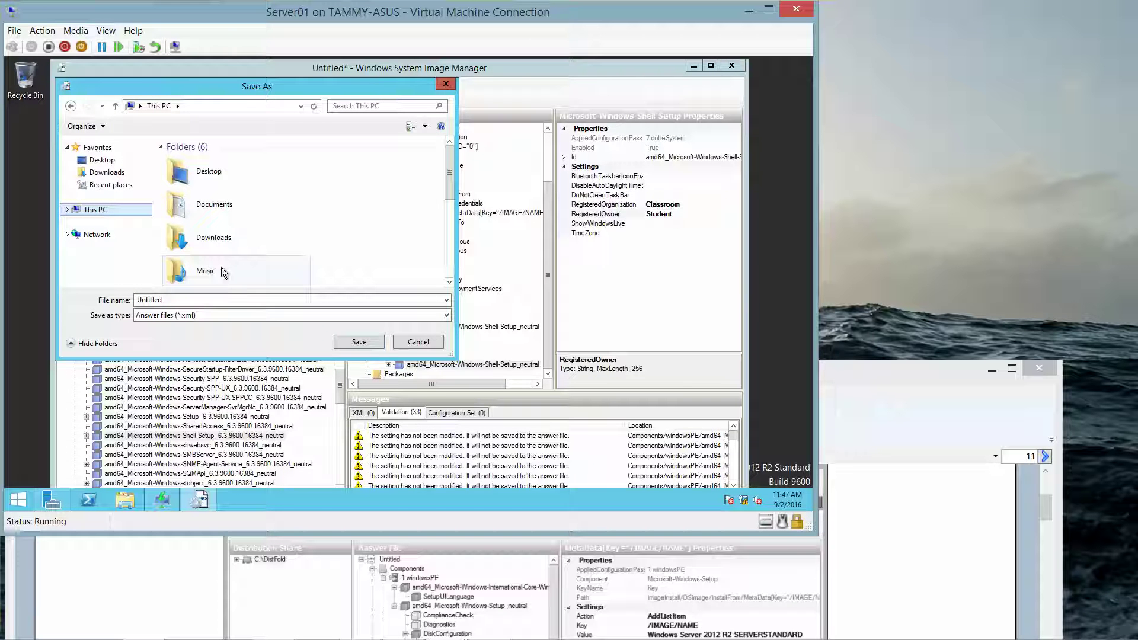
left_click(449, 283)
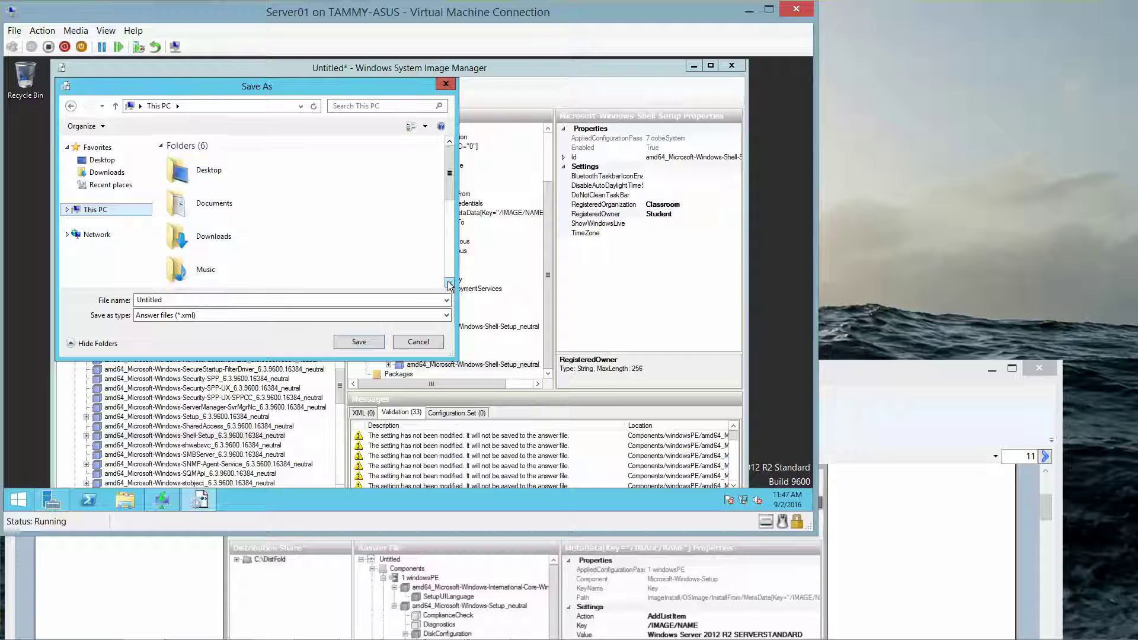
left_click(450, 285)
left_click(449, 285)
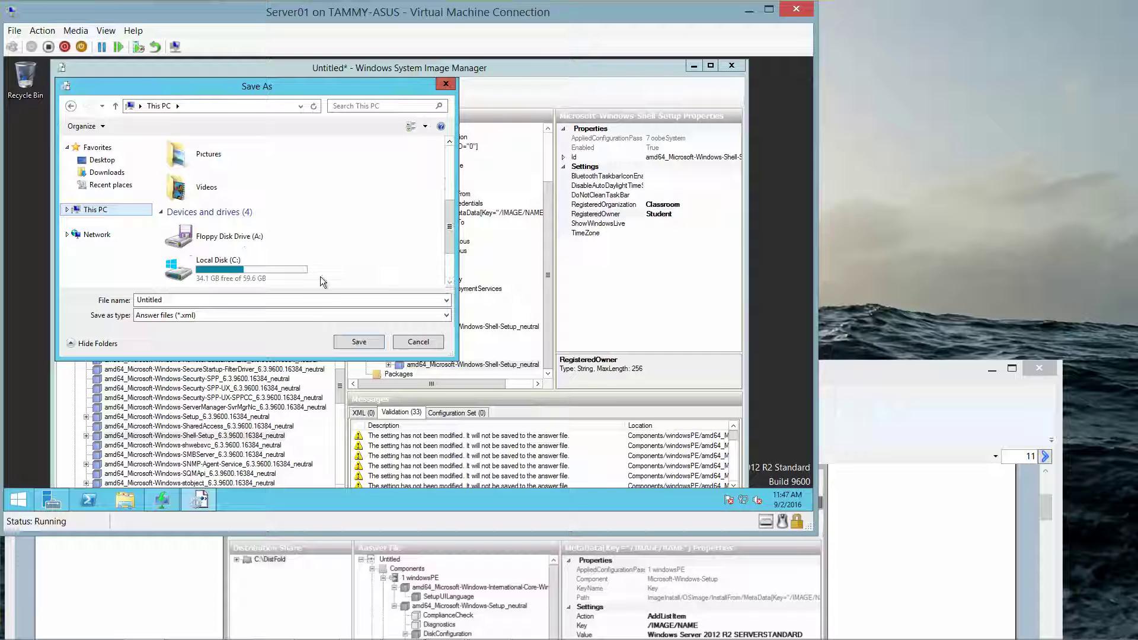
left_click(289, 269)
double_click(290, 269)
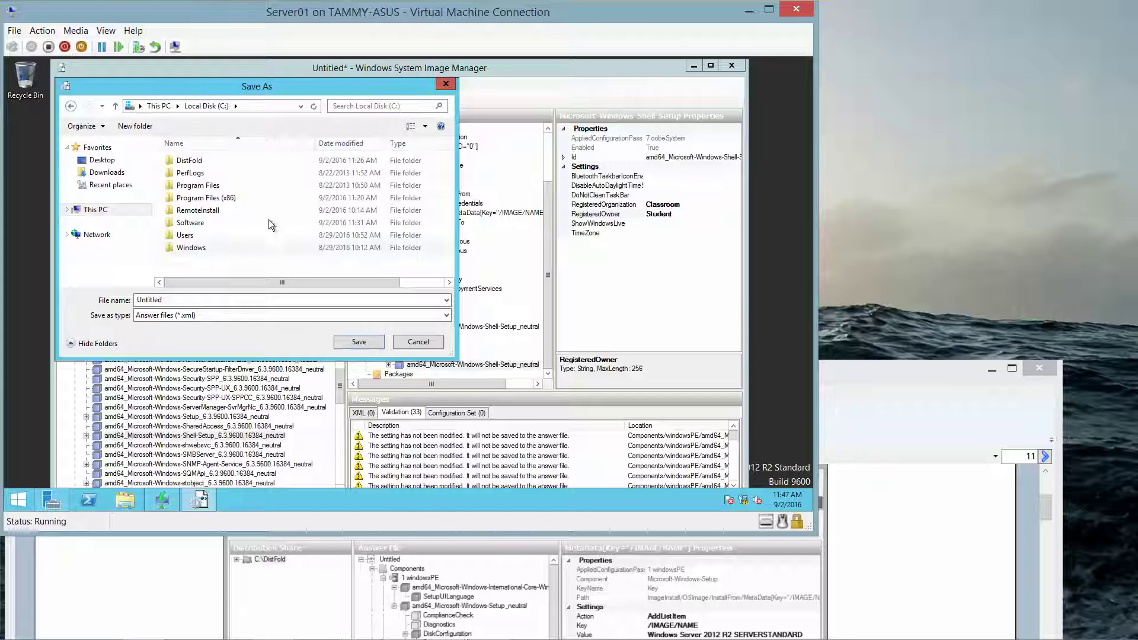
double_click(189, 223)
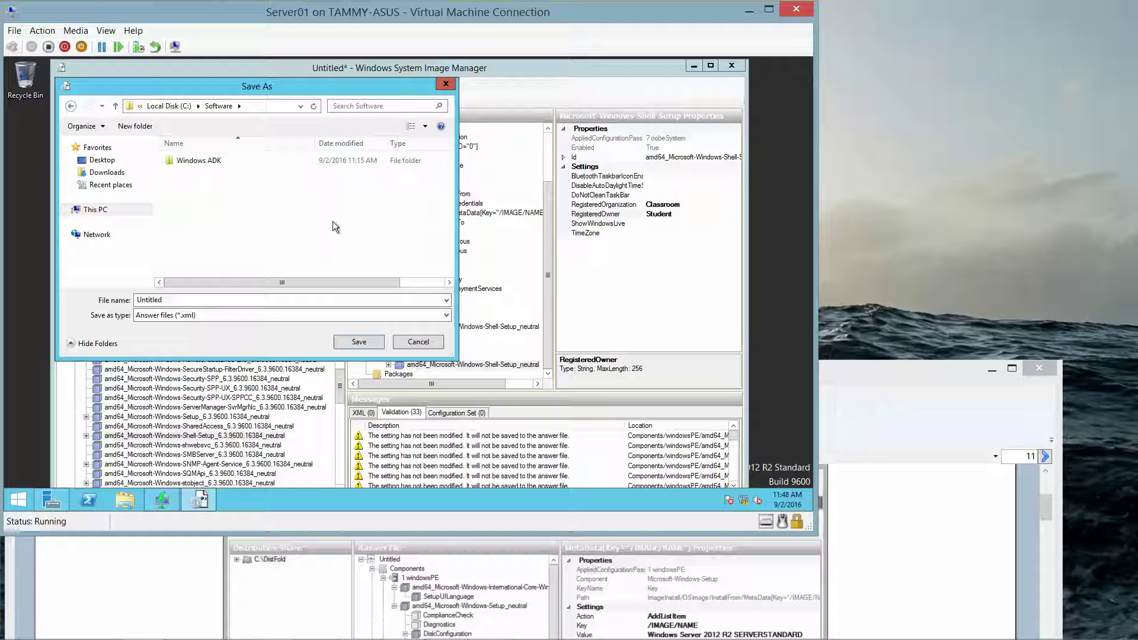
double_click(207, 299)
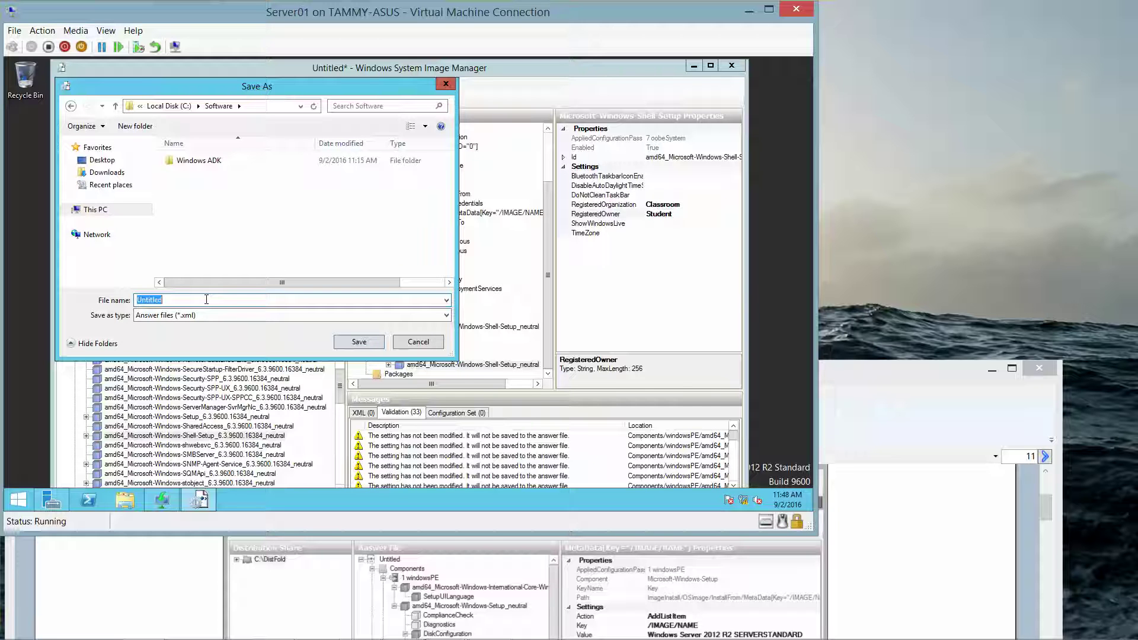
type("Unattend(Temp)")
left_click(359, 342)
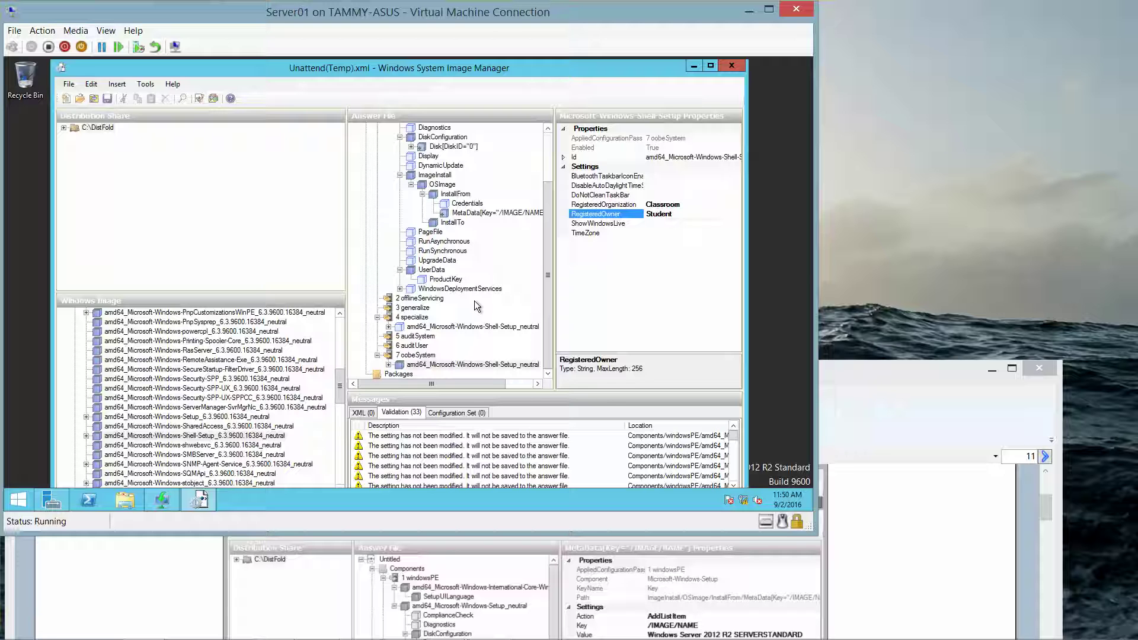
left_click(73, 84)
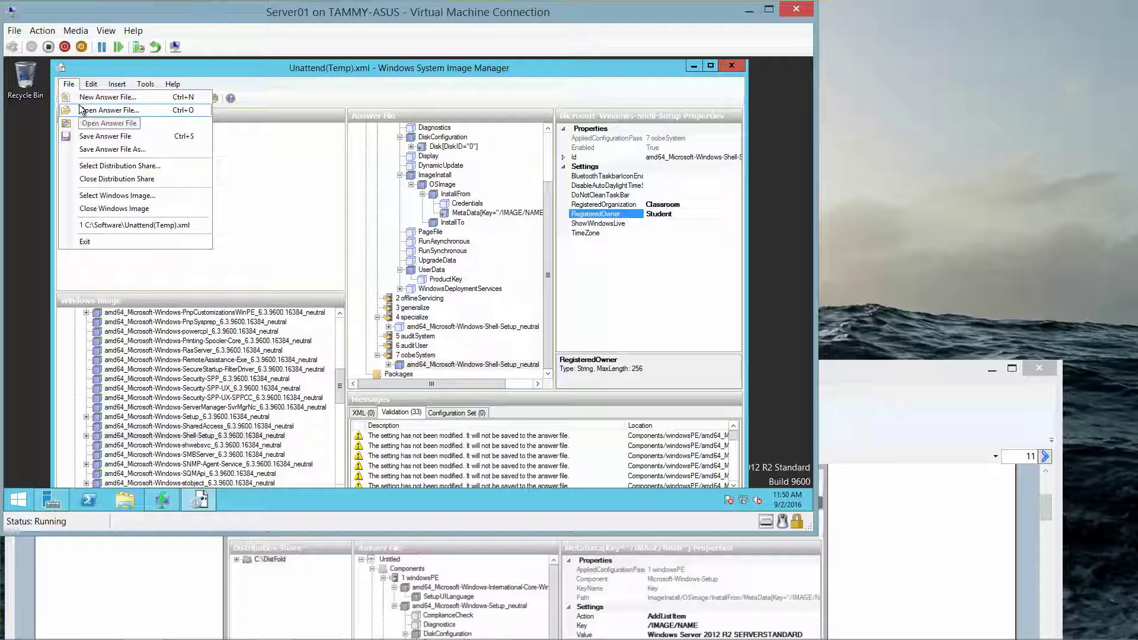
left_click(104, 152)
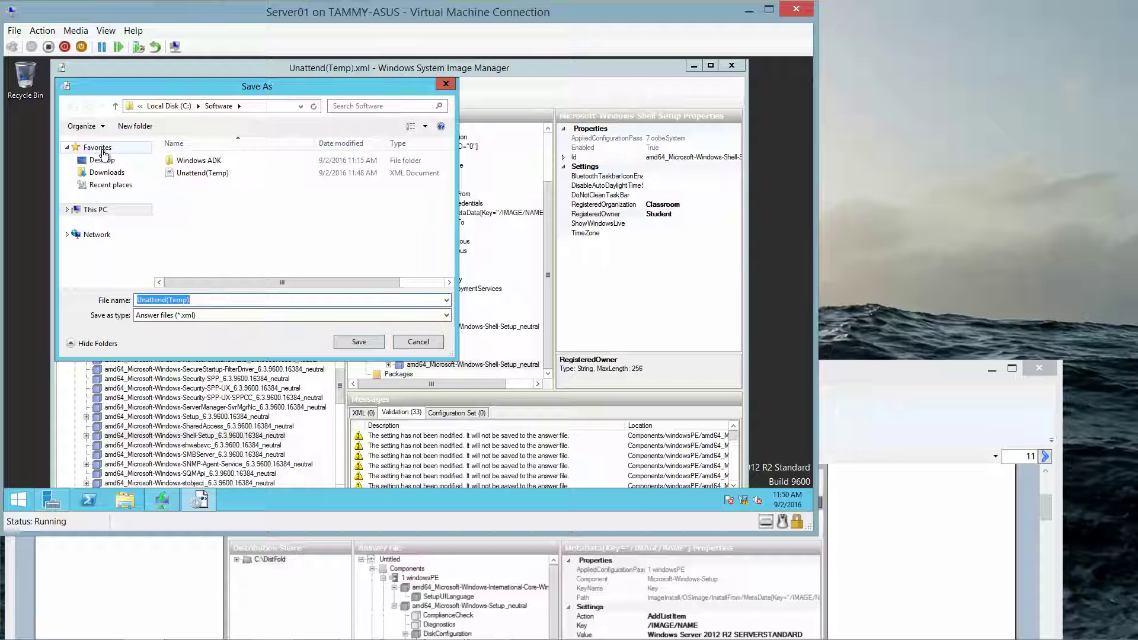
left_click(207, 176)
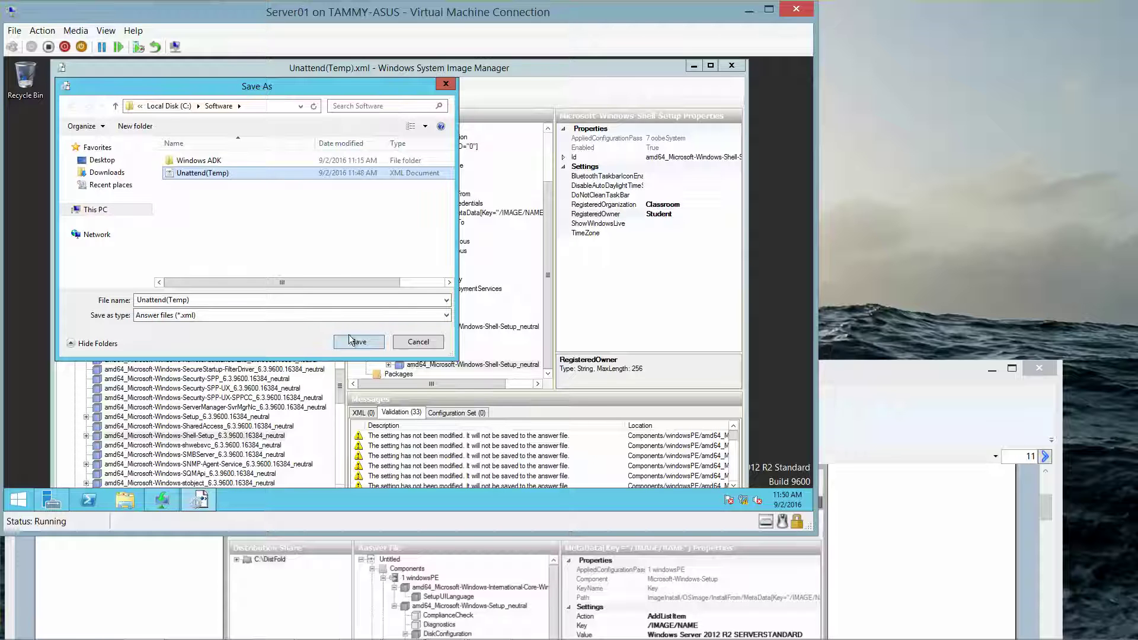
left_click(417, 343)
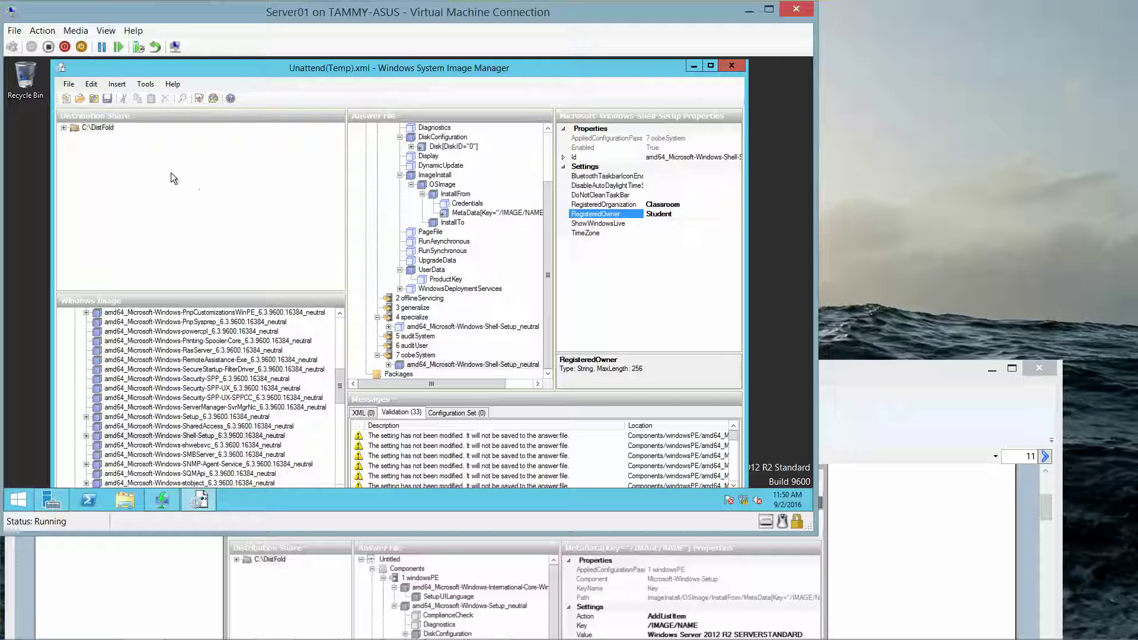
Step: Close the Unattend(Temp).xml answer file and minimize the lab manual window behind the virtual machine
left_click(69, 83)
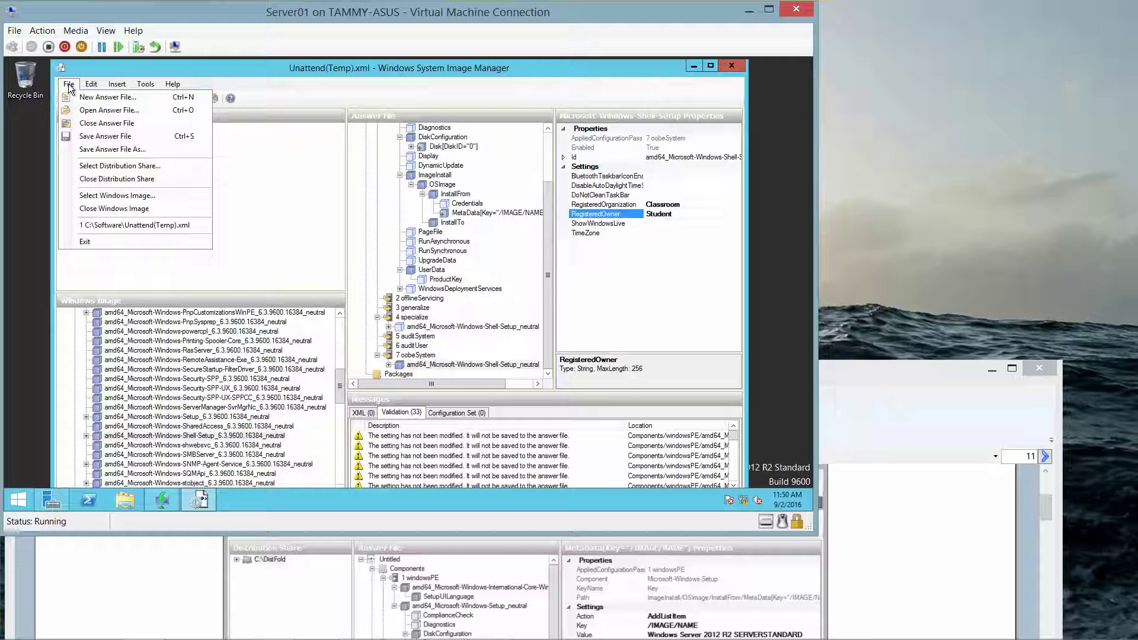
left_click(100, 122)
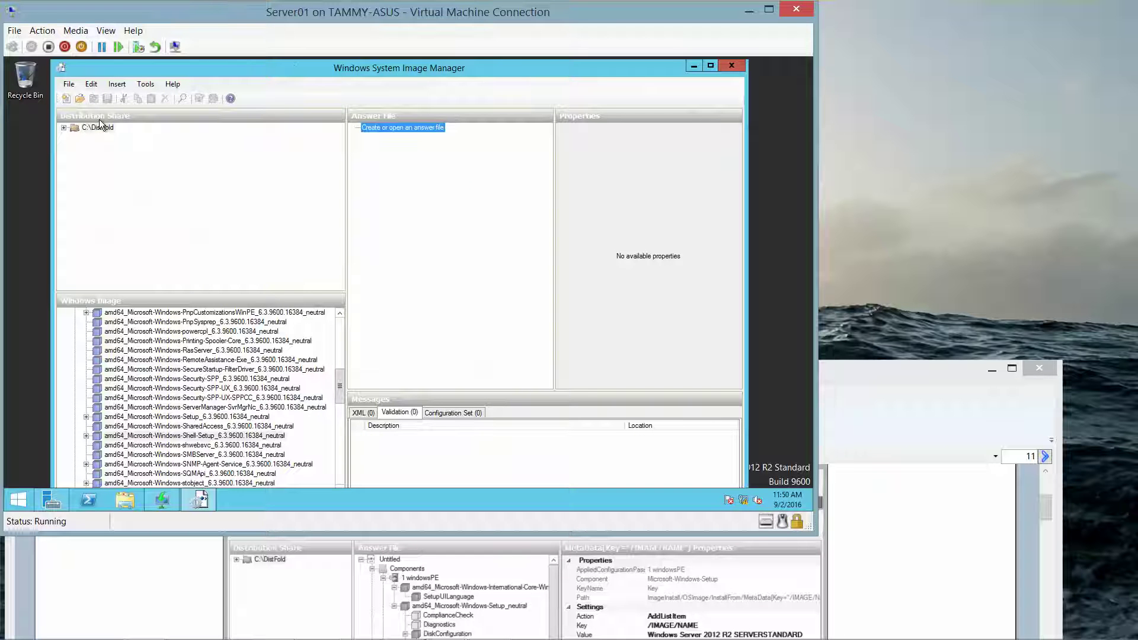
left_click(992, 369)
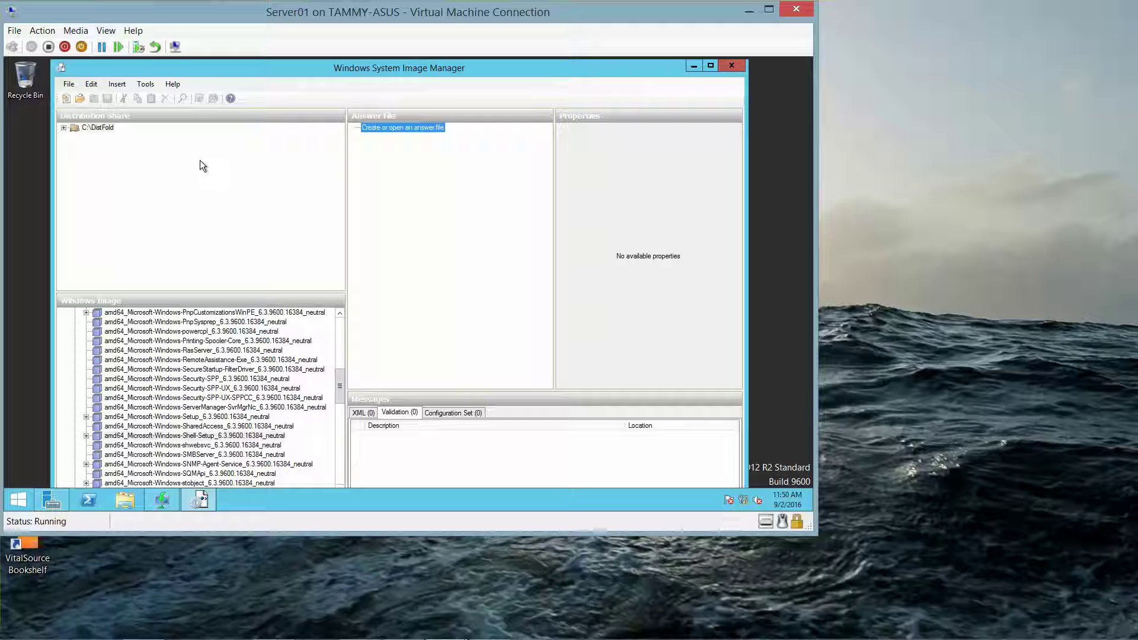
left_click(69, 84)
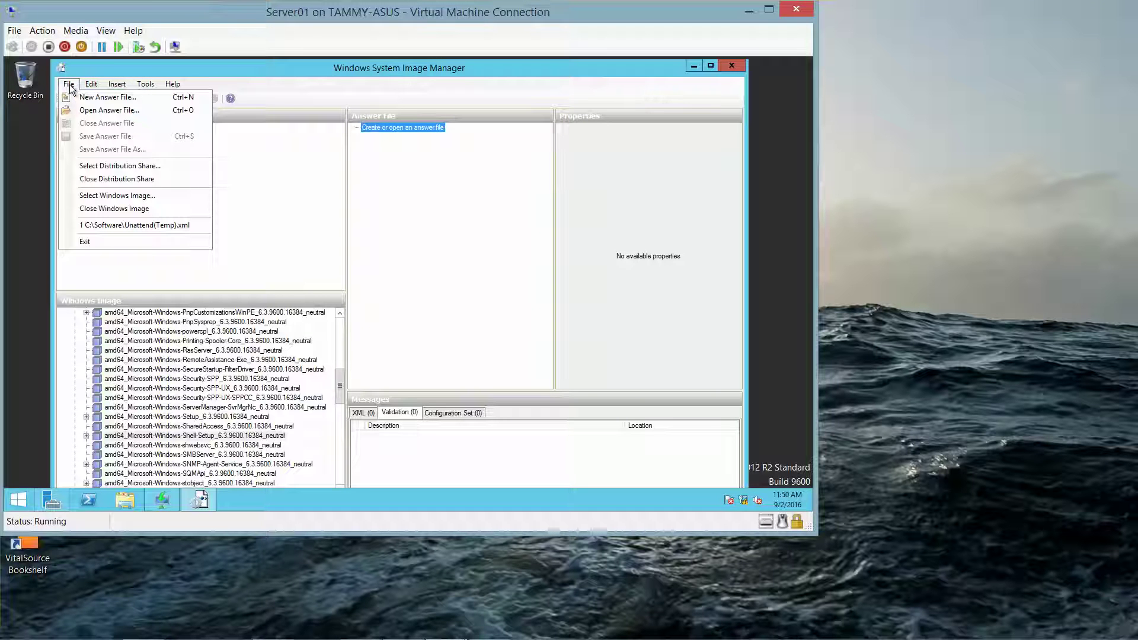
left_click(99, 111)
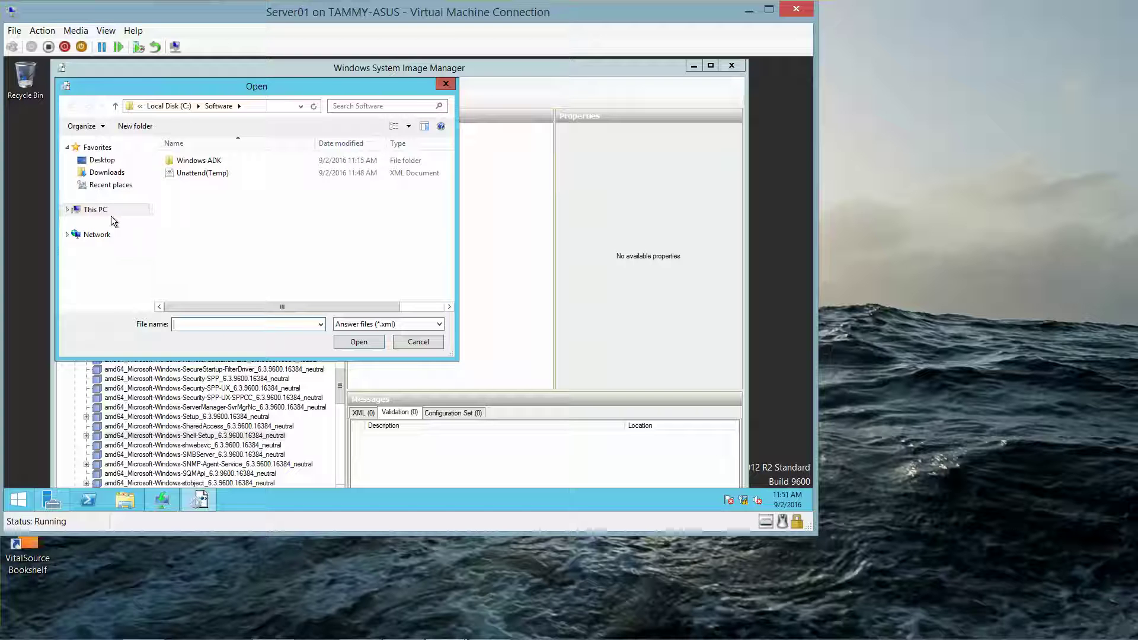
left_click(98, 234)
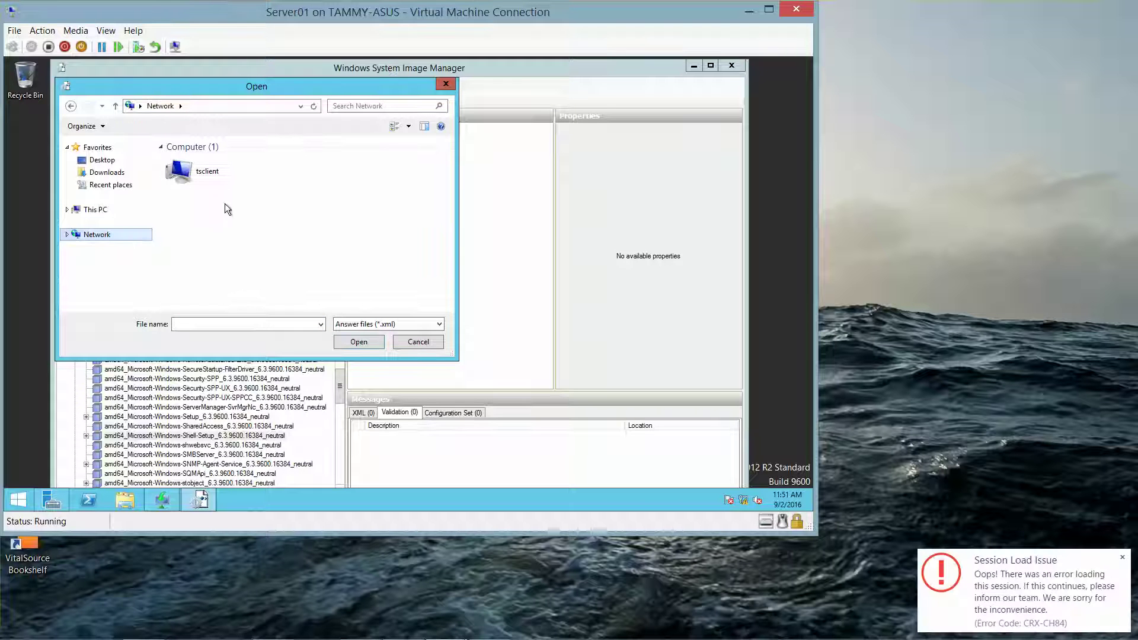
left_click(214, 106)
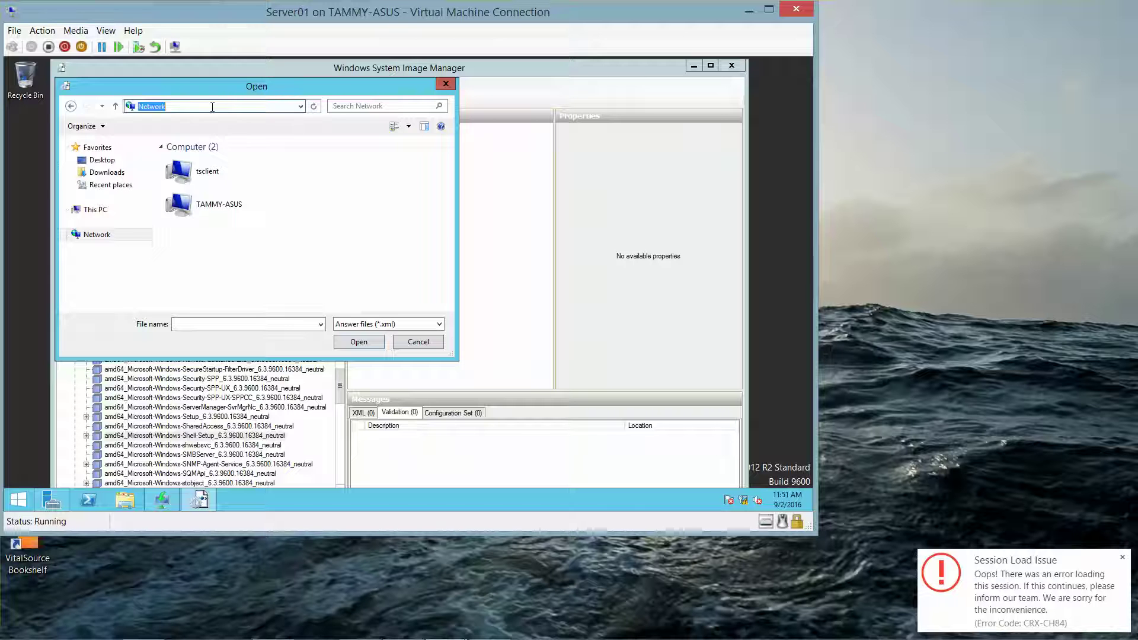
key("Return")
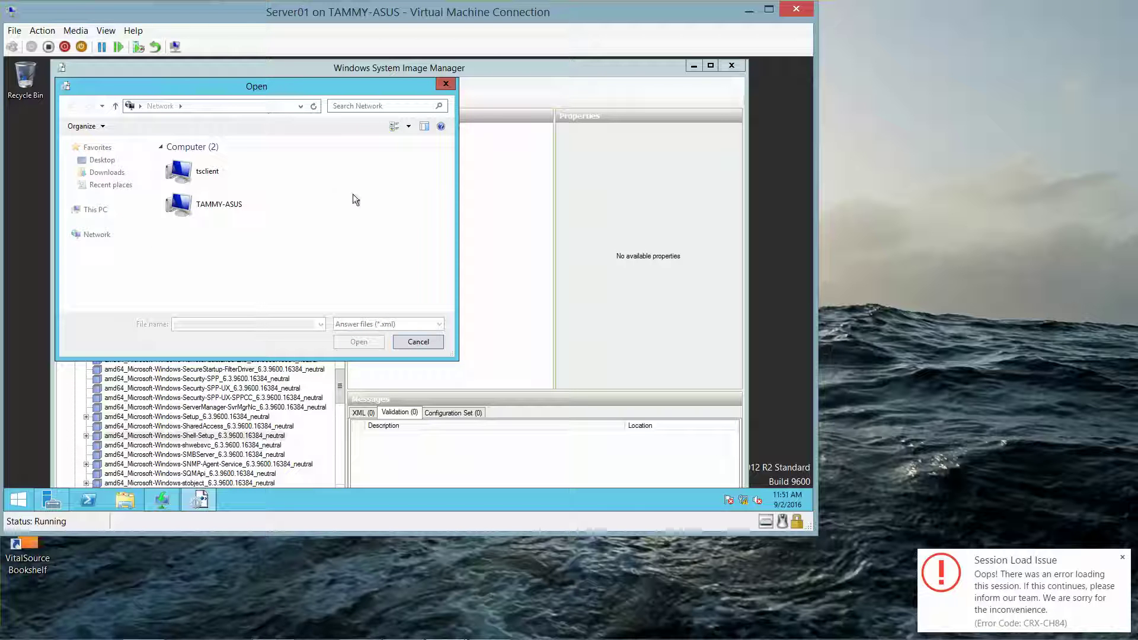
left_click(428, 343)
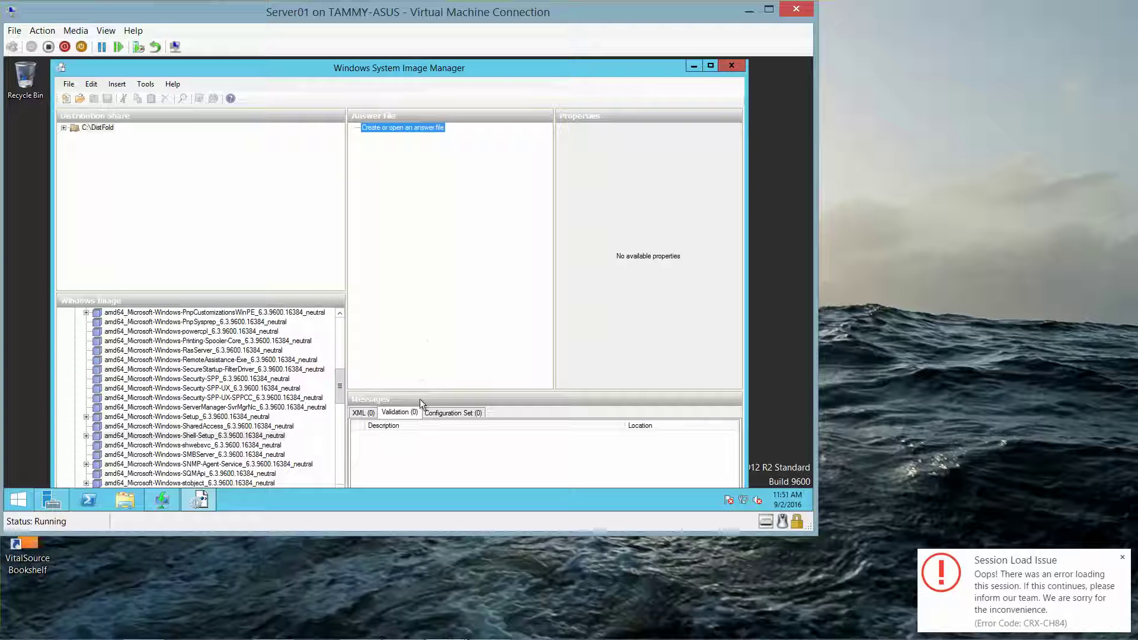
Step: Switch to File Explorer, open the \\rwdc01\software network share, and copy its autounattend file
left_click(693, 66)
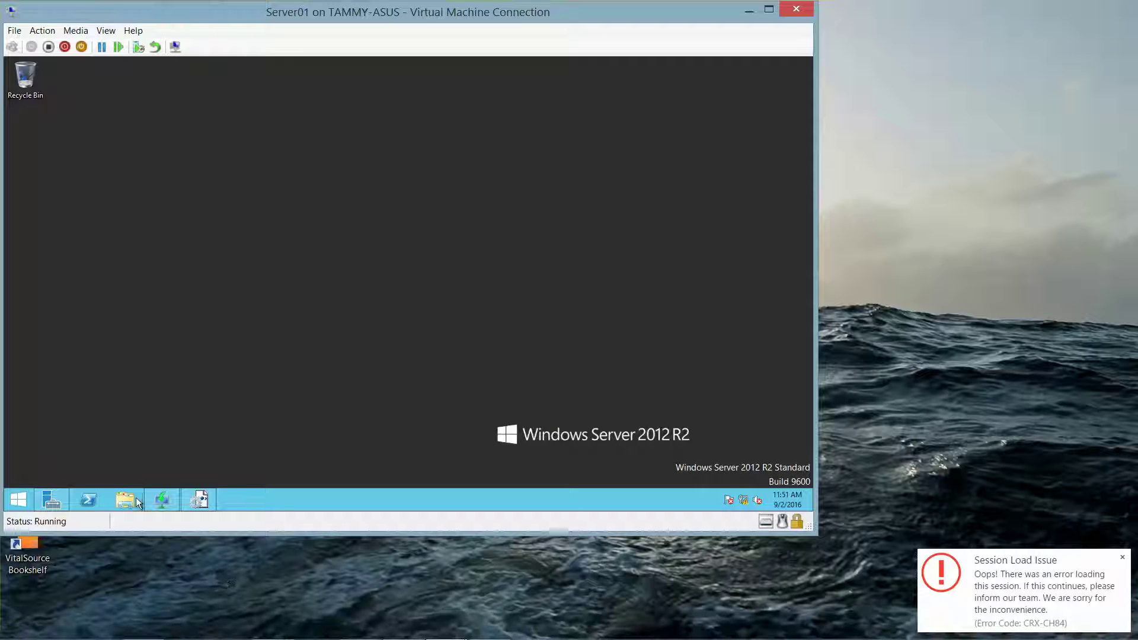
key("super+e")
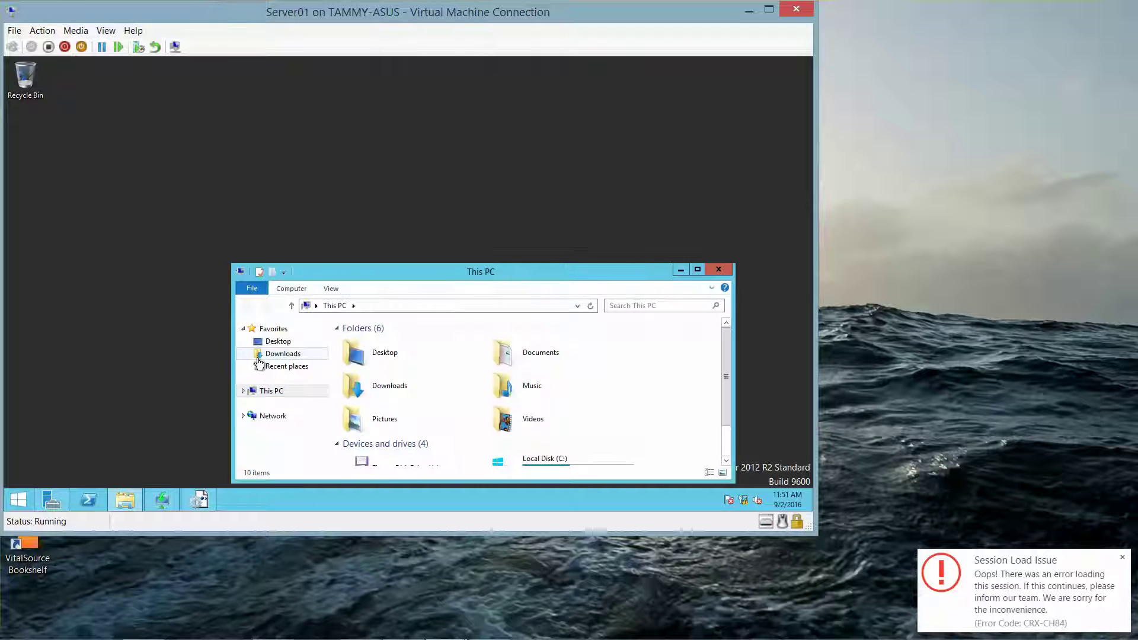
left_click_drag(450, 269, 399, 136)
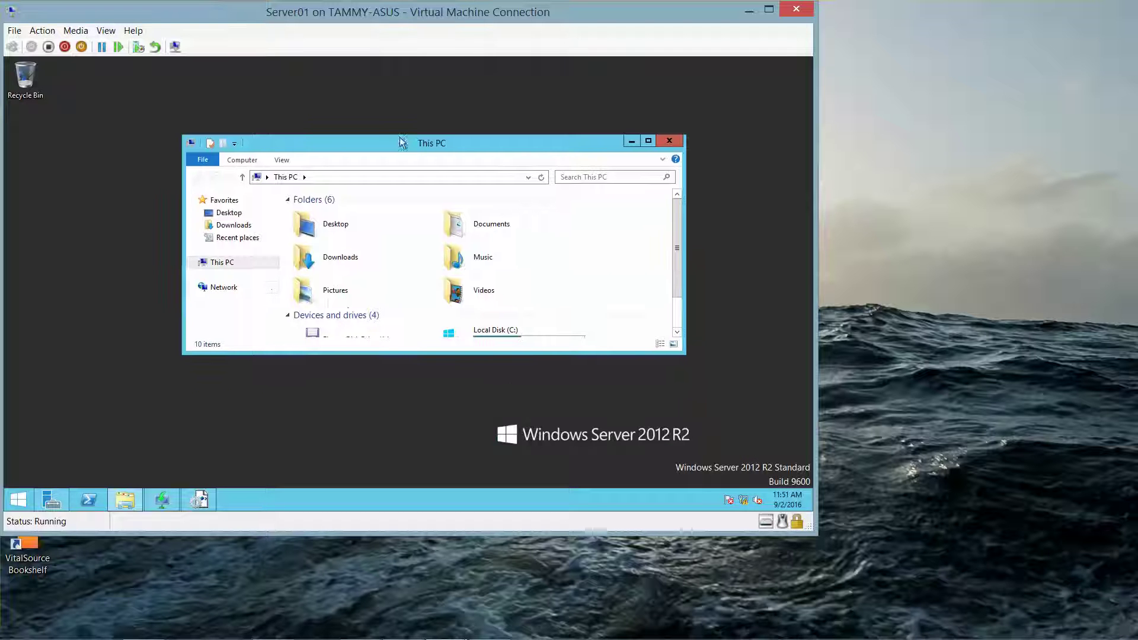
left_click(221, 284)
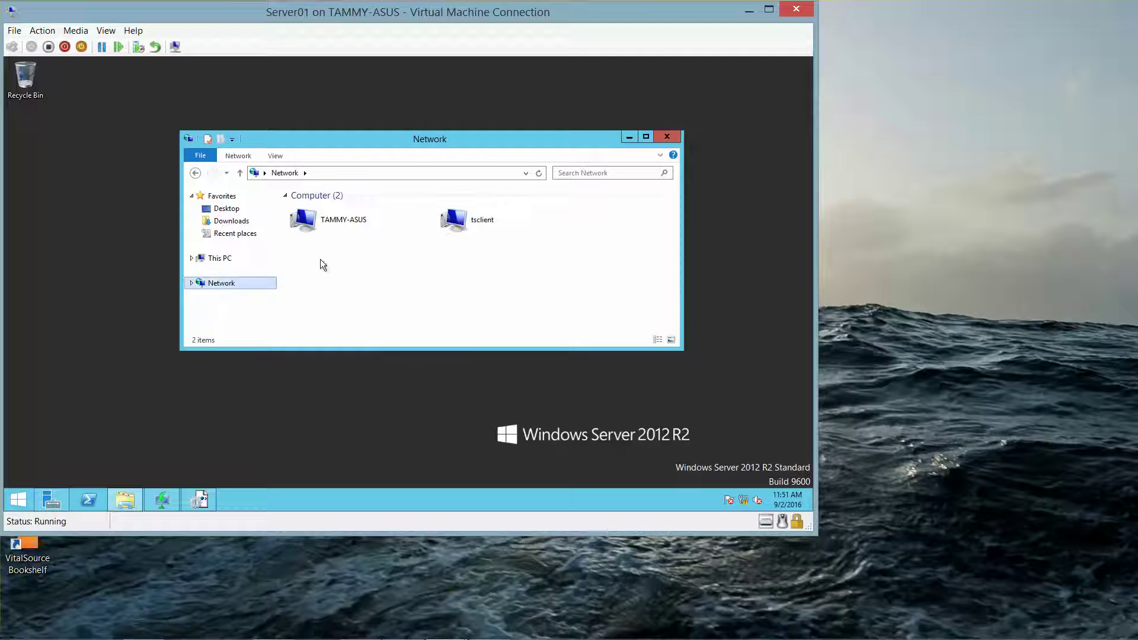
left_click(339, 174)
type("\\\\")
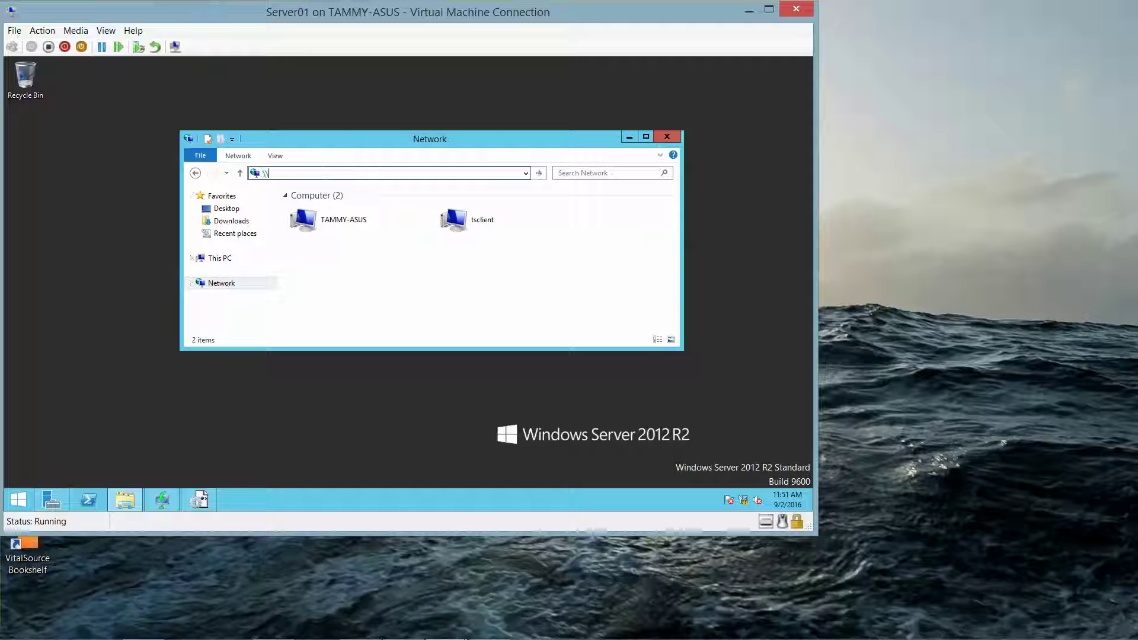
type("rwdc0")
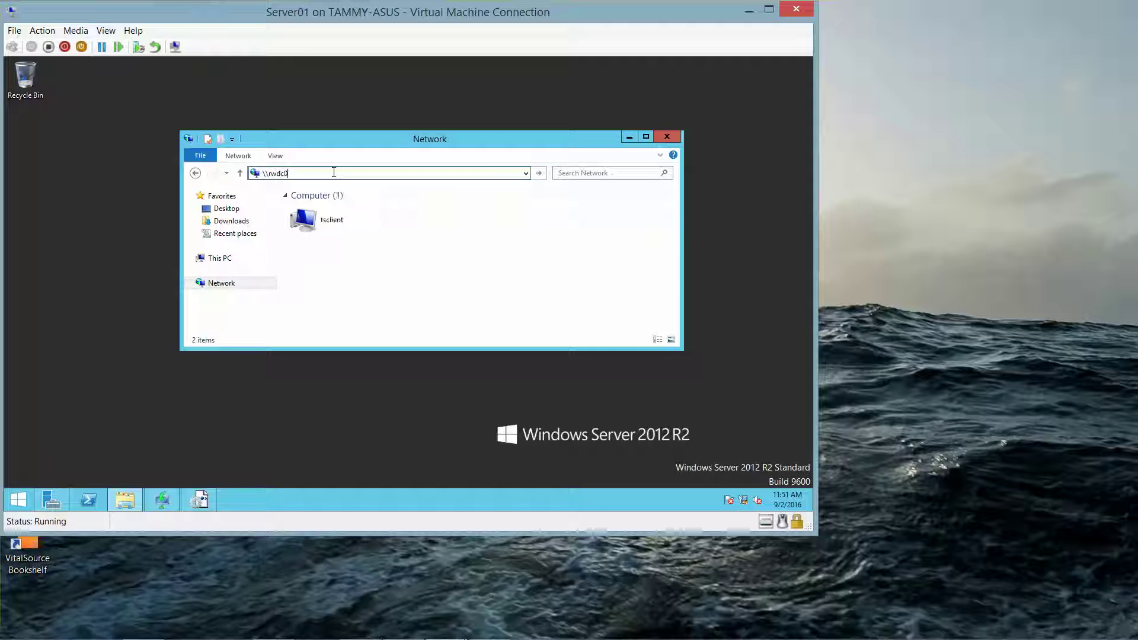
type("1\\software")
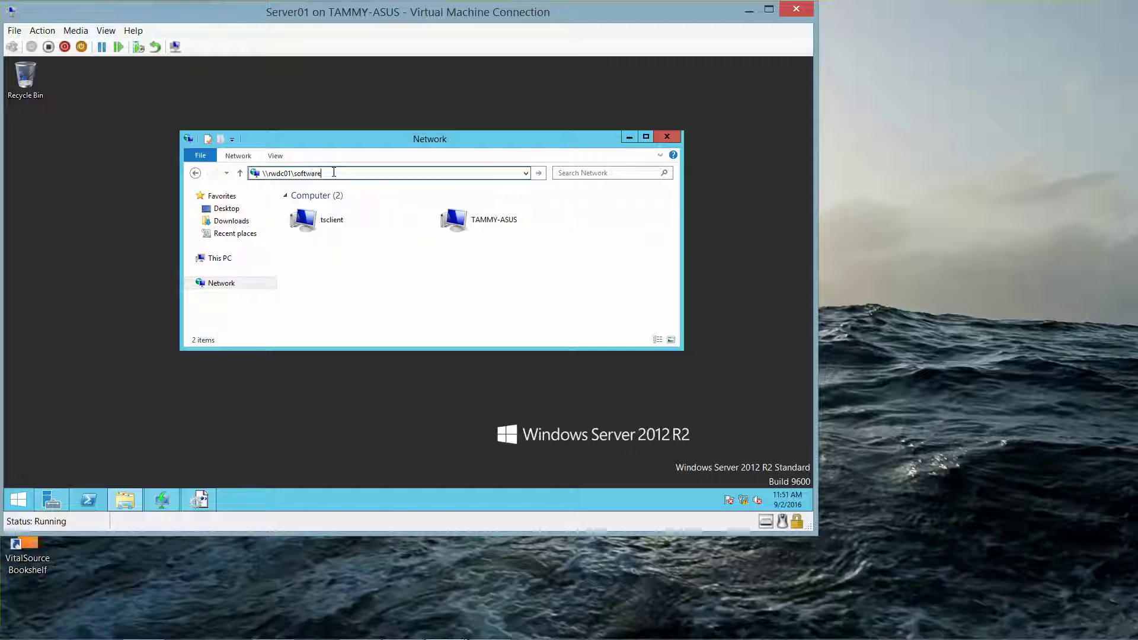
key("Return")
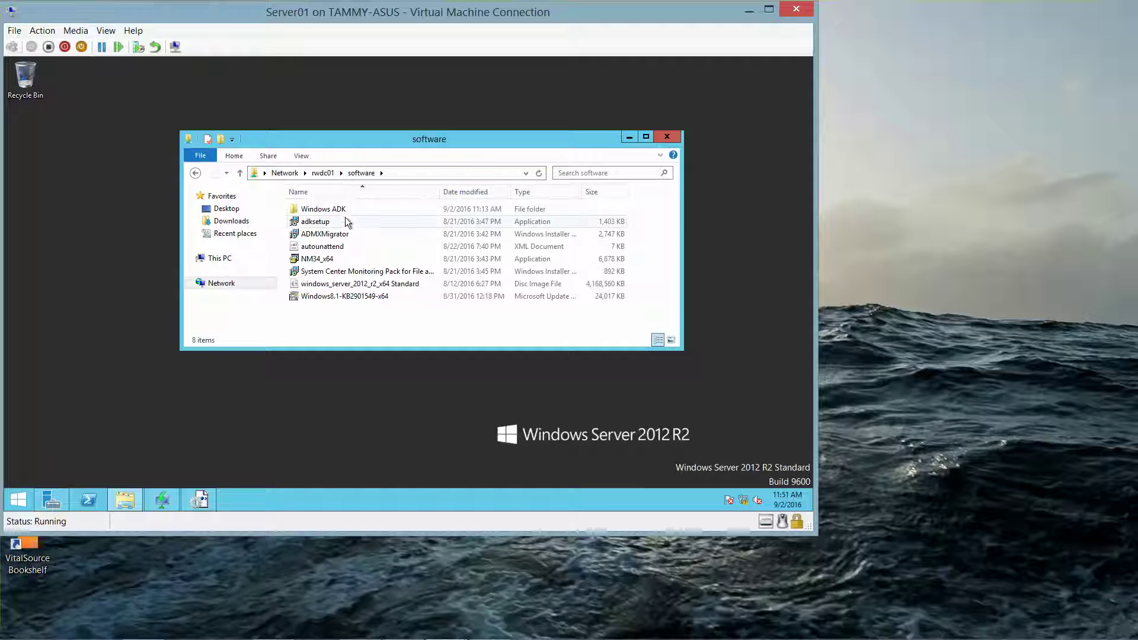
left_click(346, 249)
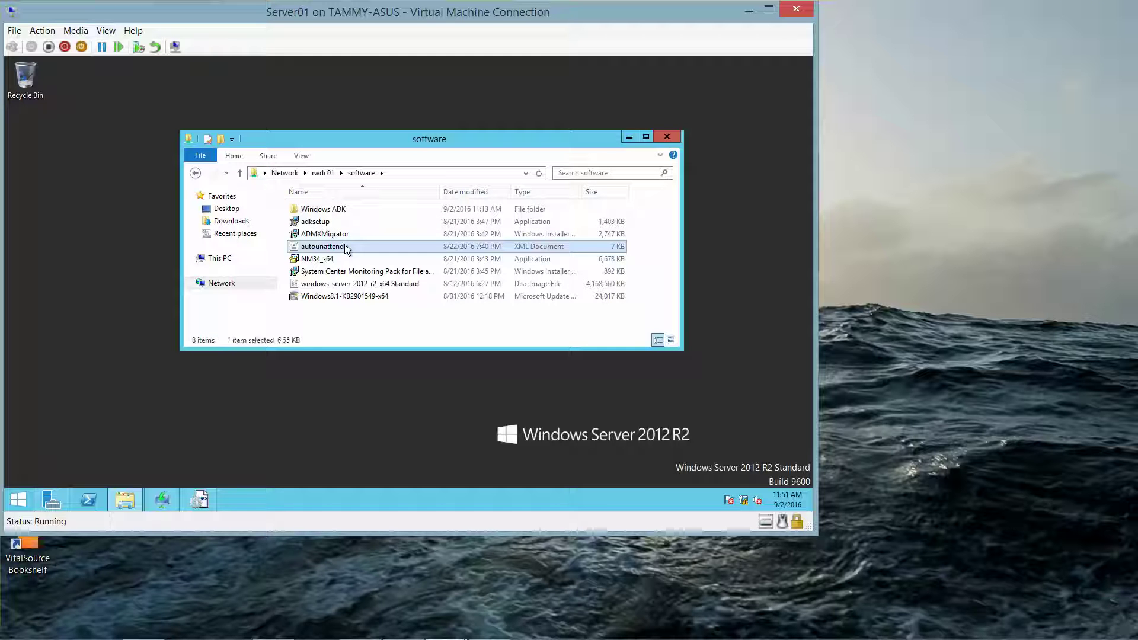
Step: Paste the autounattend file into the C:\Software folder and close the File Explorer window
left_click(224, 258)
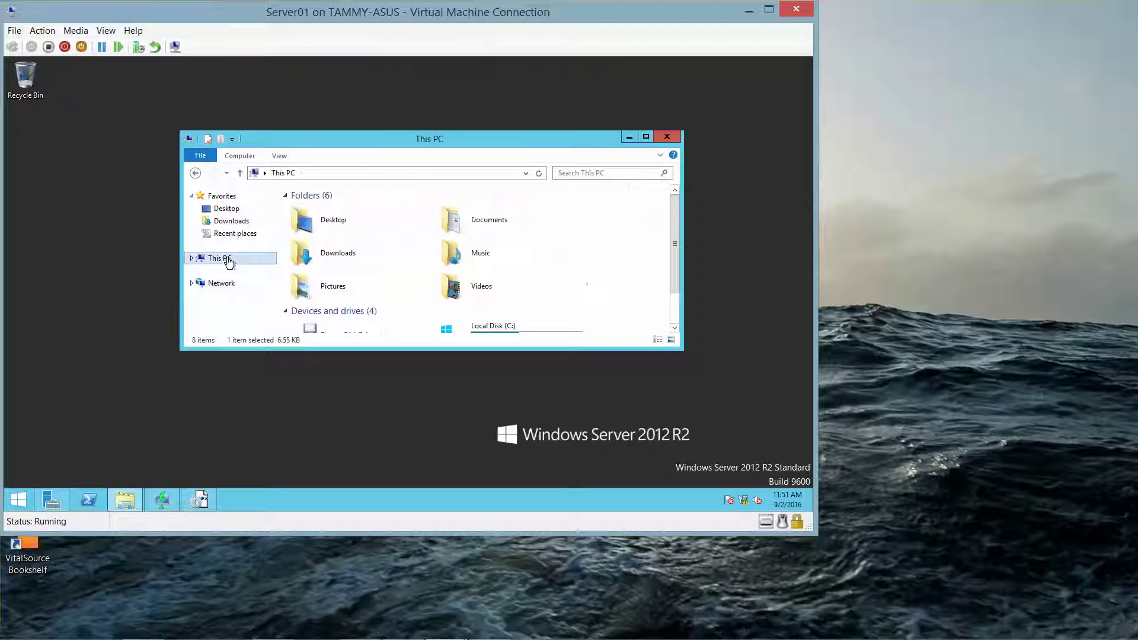
double_click(476, 326)
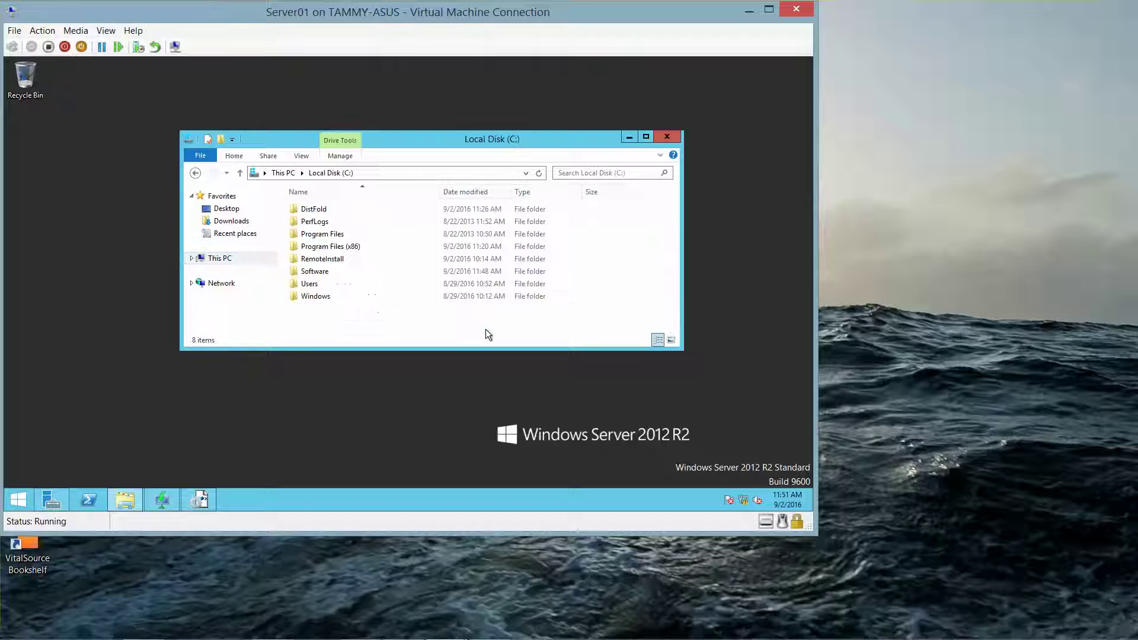
double_click(340, 271)
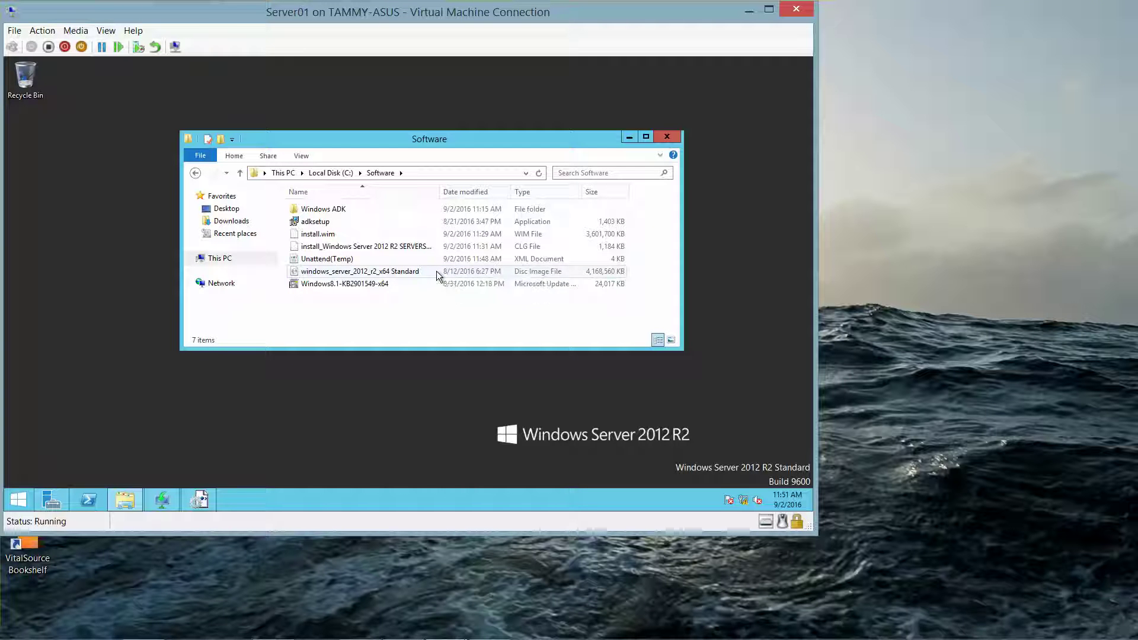
key("ctrl+v")
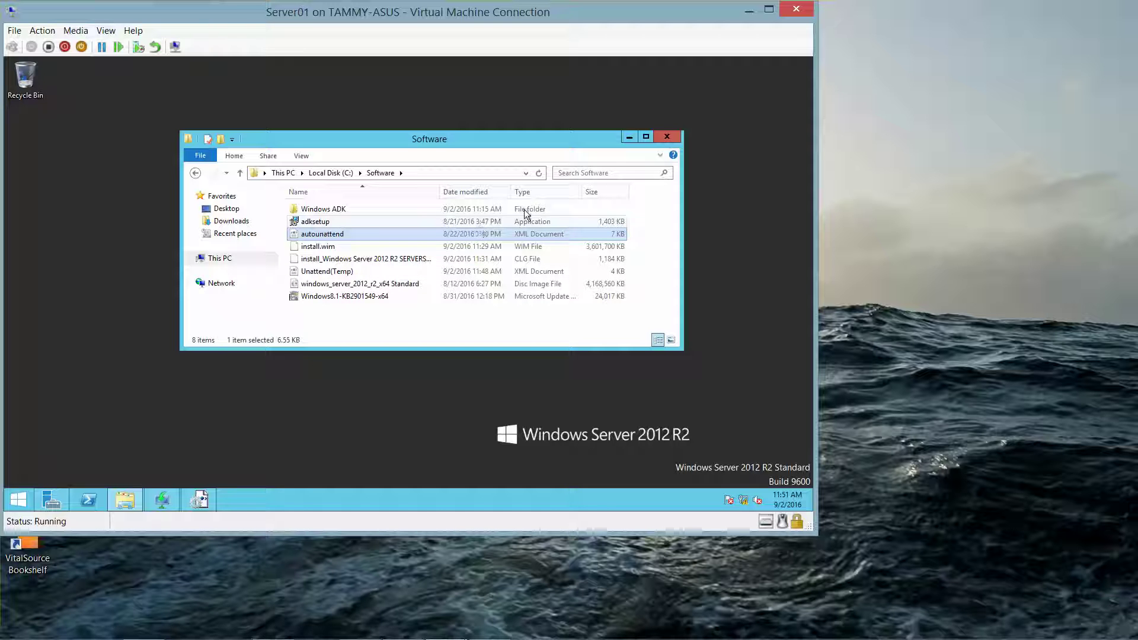
left_click(666, 137)
Step: Open the autounattend answer file from C:\Software in Windows System Image Manager and associate it with the Windows Server 2012 R2 SERVERSTANDARD image
left_click(200, 498)
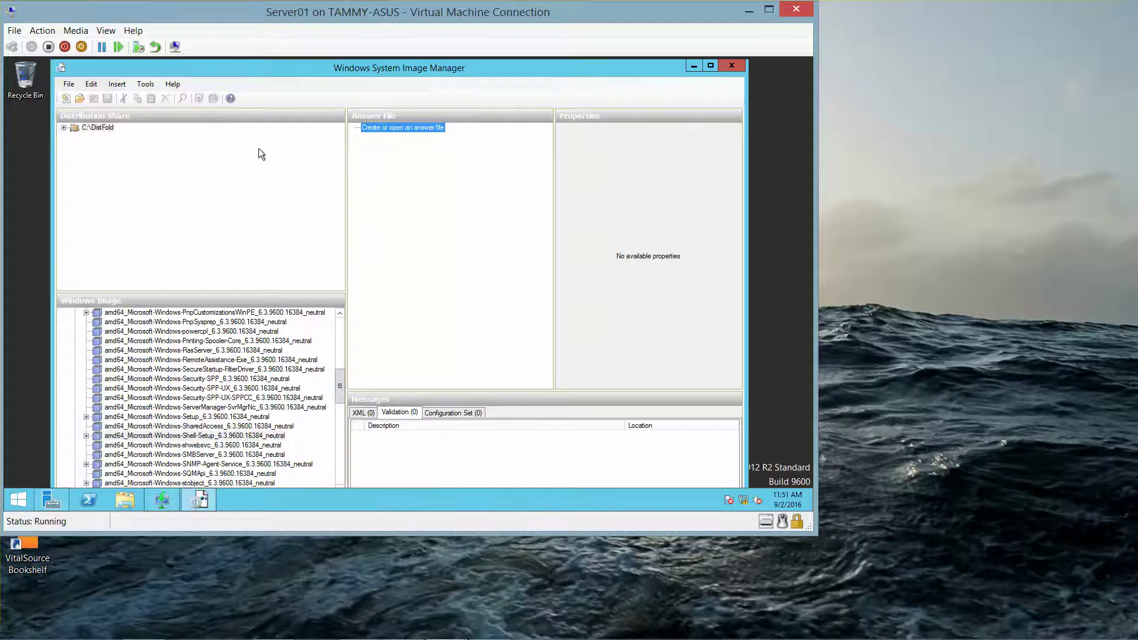
left_click(69, 84)
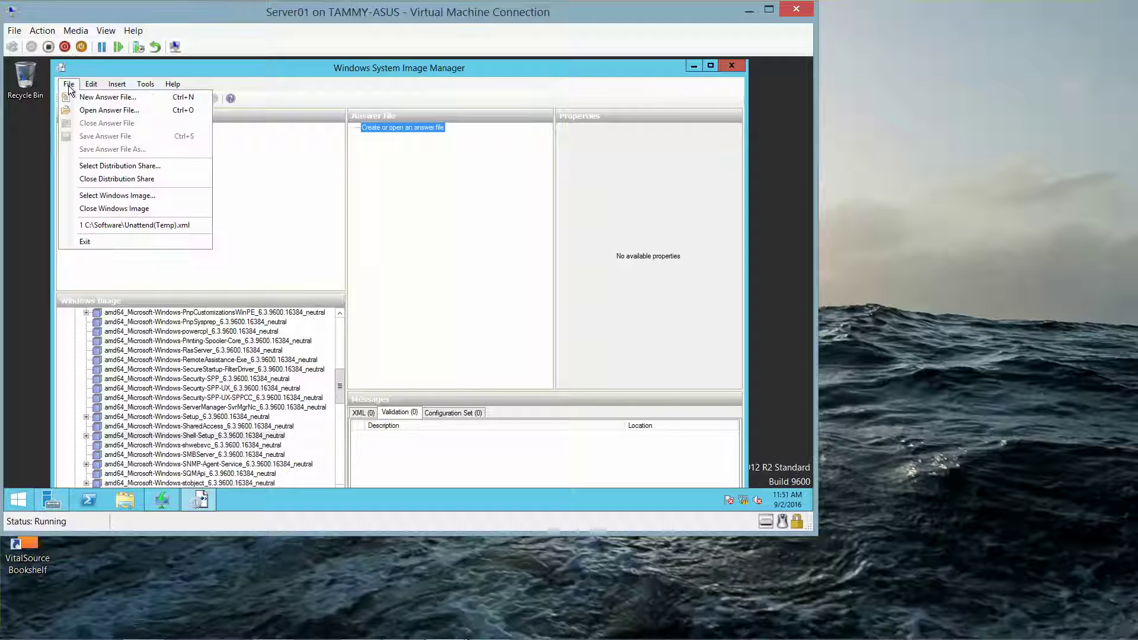
left_click(91, 112)
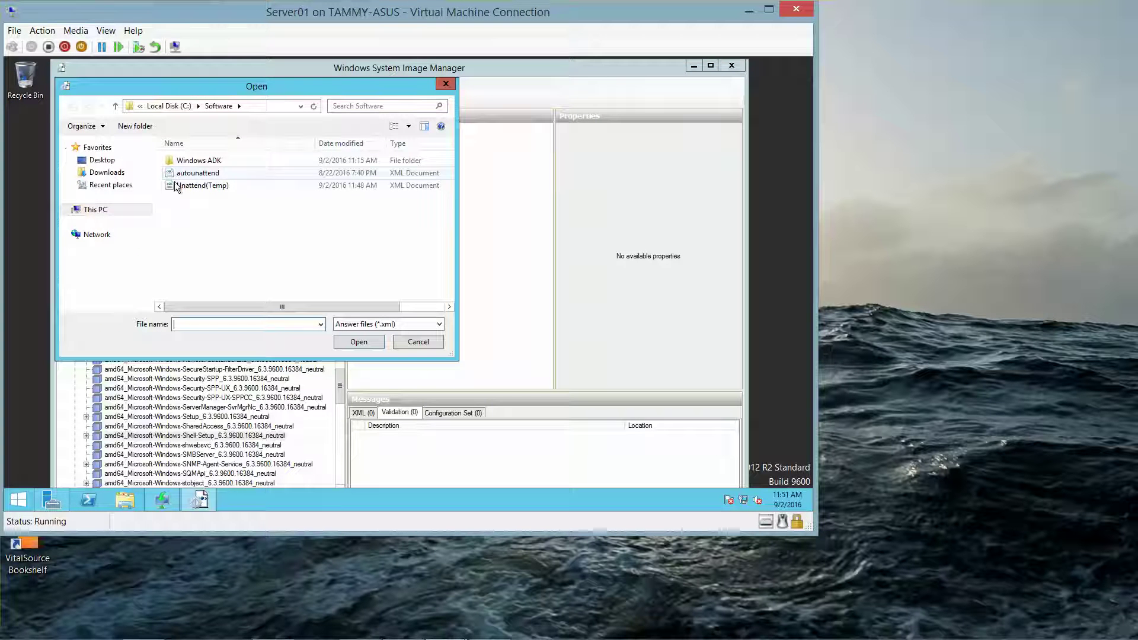
left_click(198, 172)
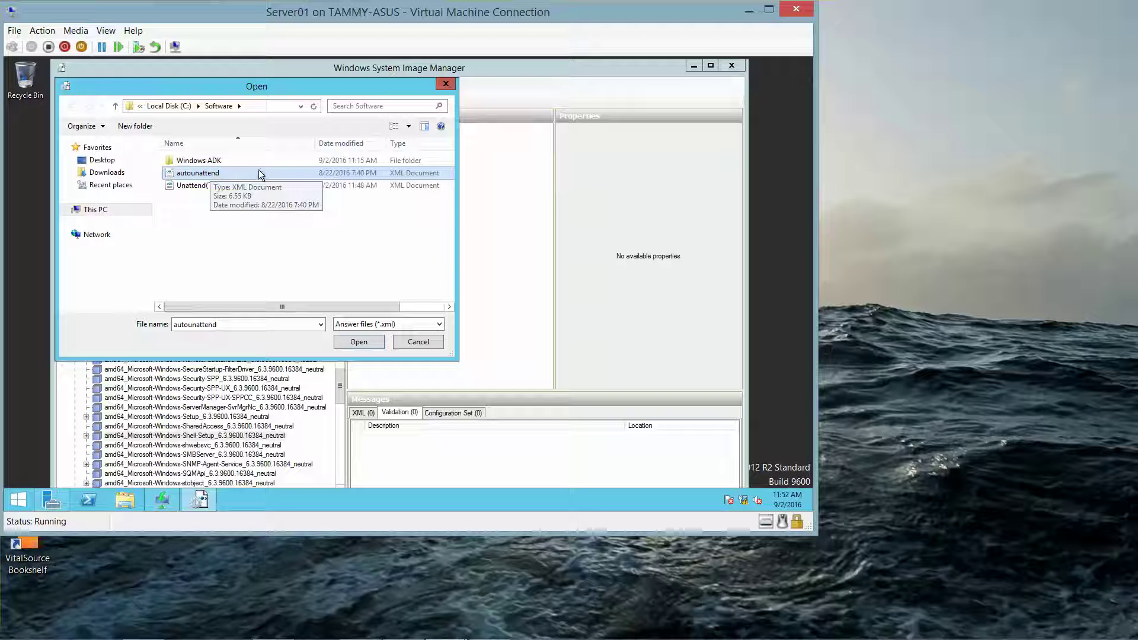
left_click(360, 341)
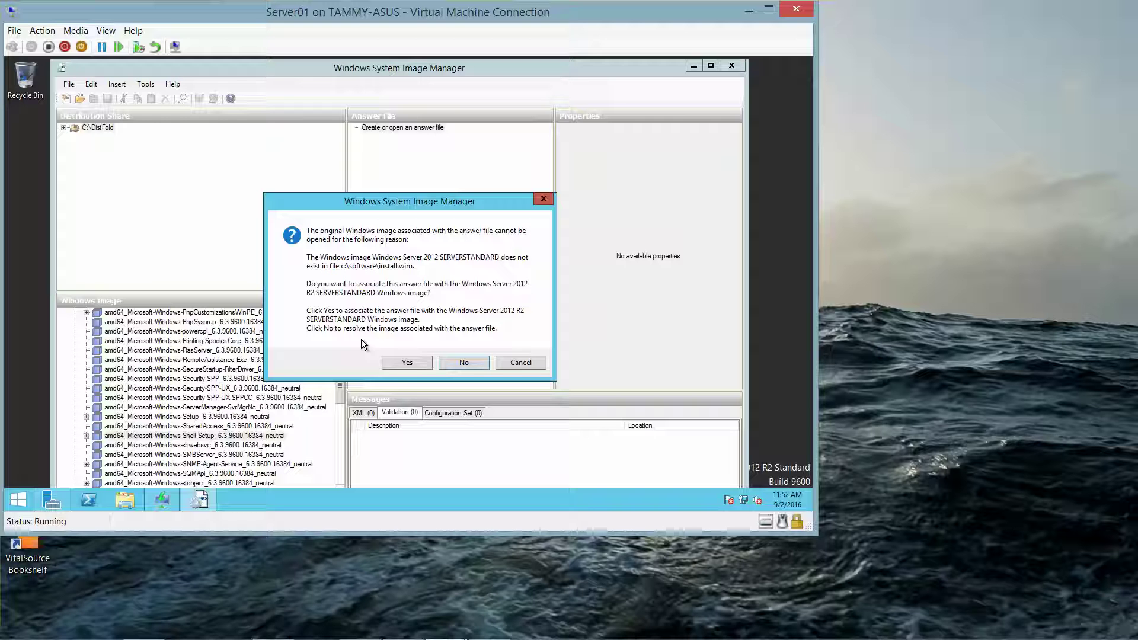
left_click(404, 364)
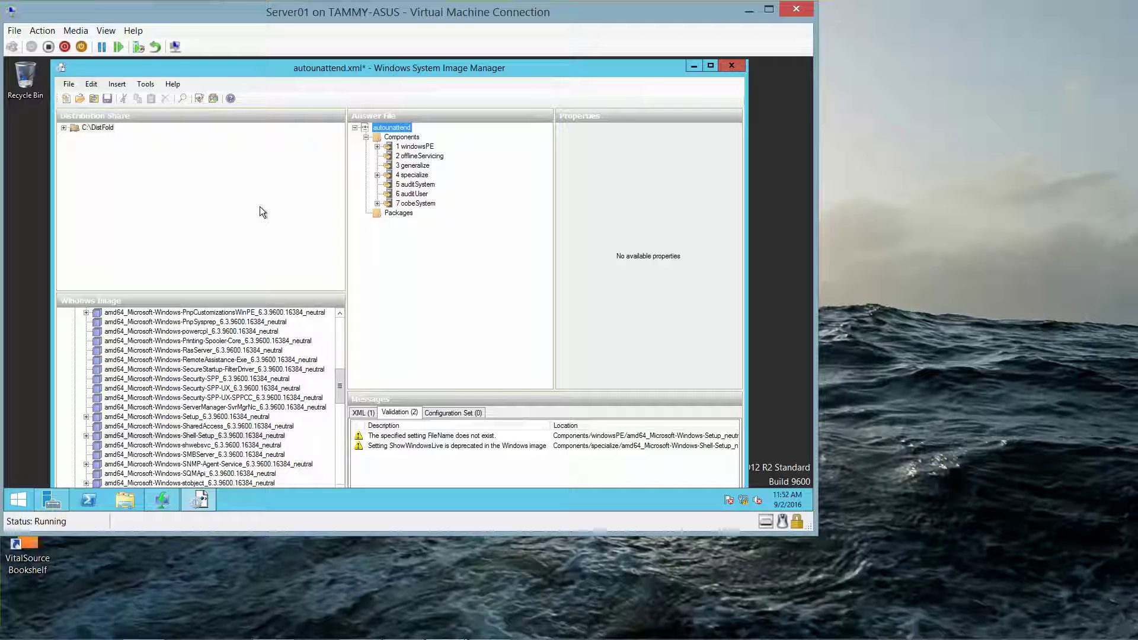
Step: Validate the autounattend answer file and close Windows System Image Manager, saving the changes to the answer file
left_click(148, 83)
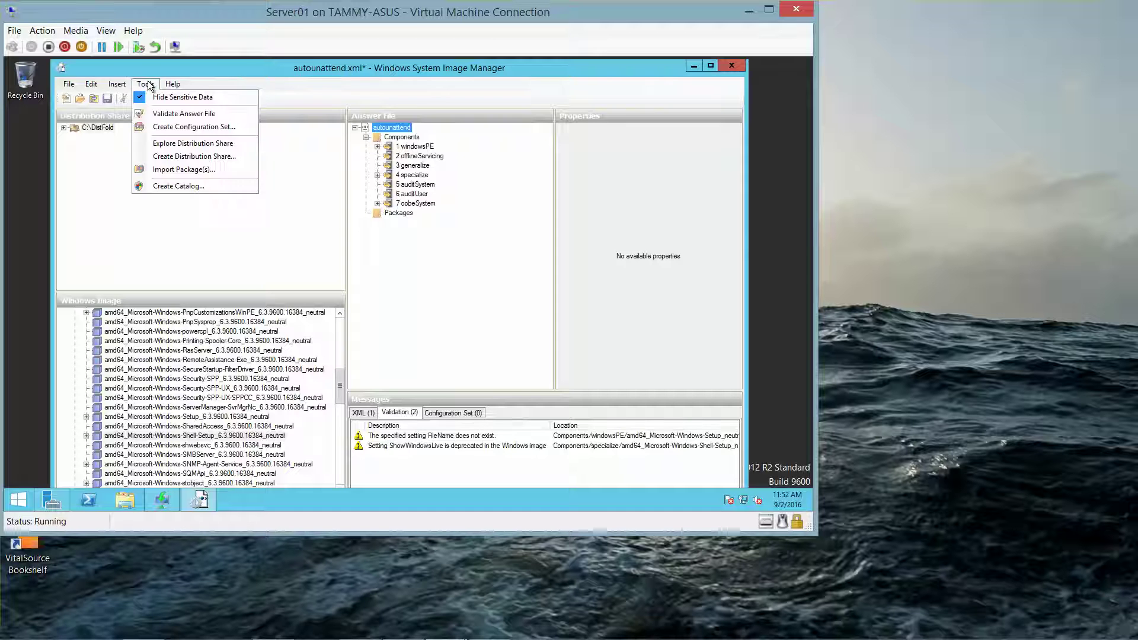
left_click(169, 116)
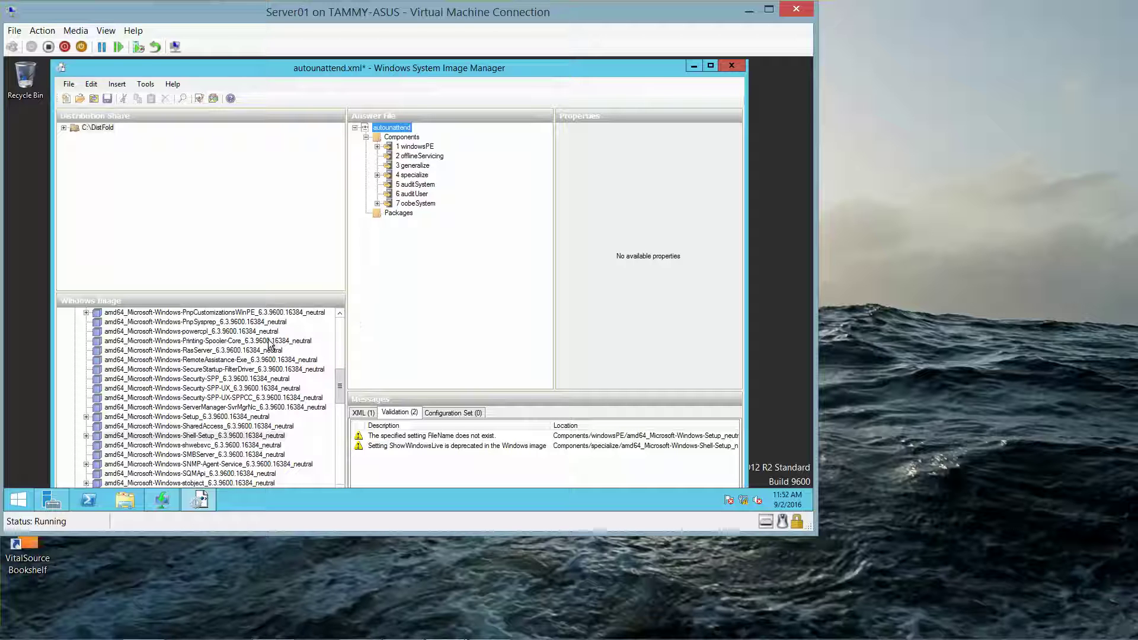
left_click_drag(343, 390, 338, 334)
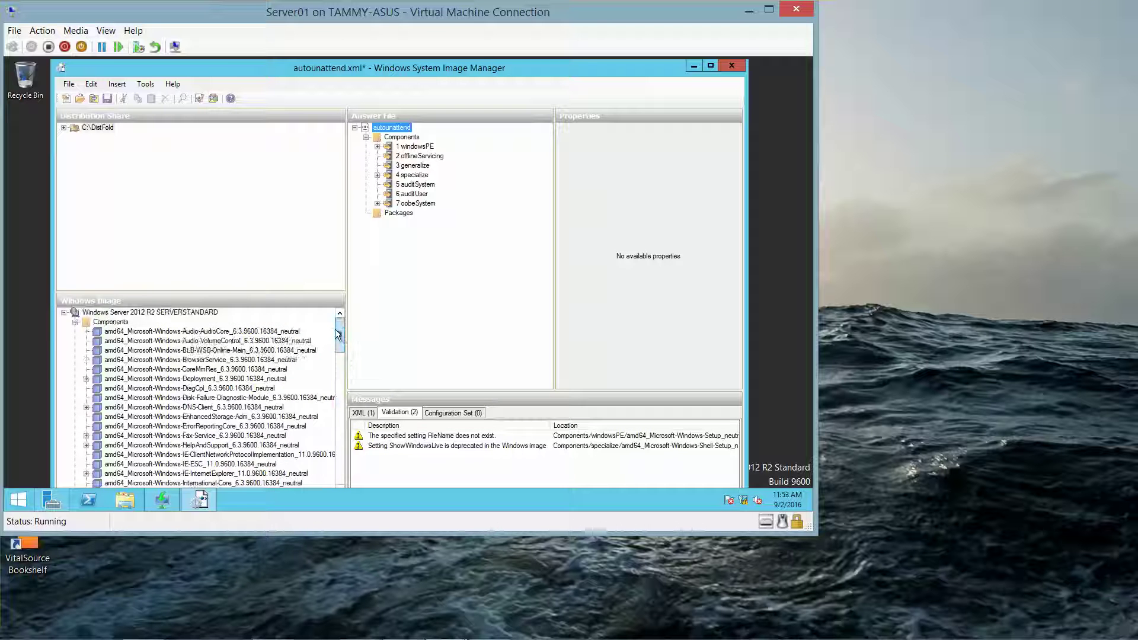
left_click(75, 322)
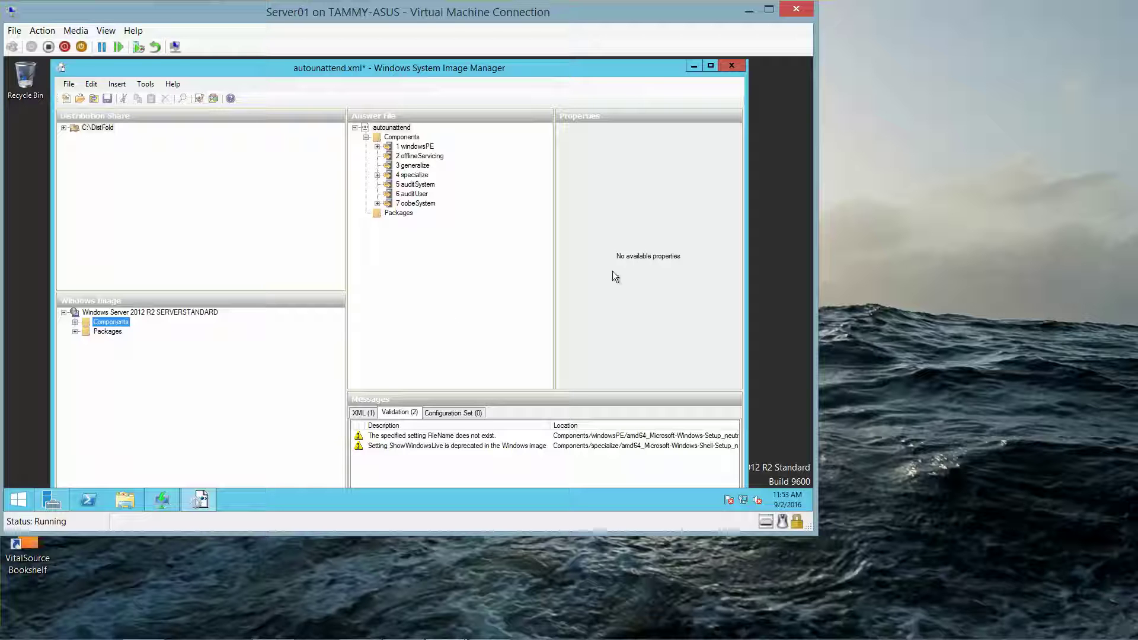
left_click(732, 65)
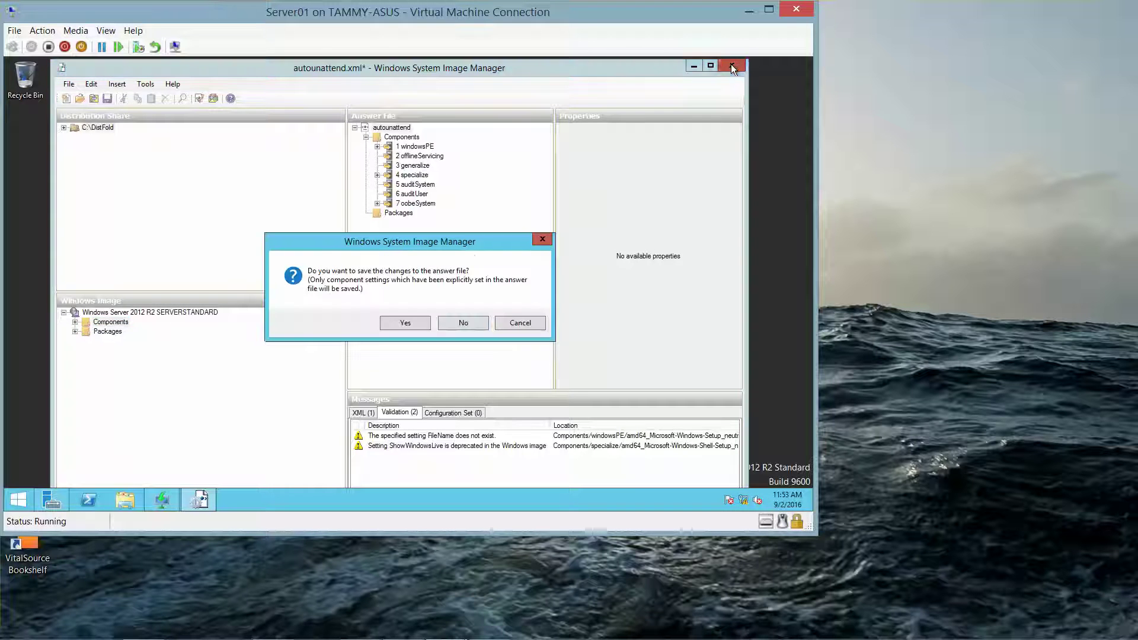
left_click(402, 321)
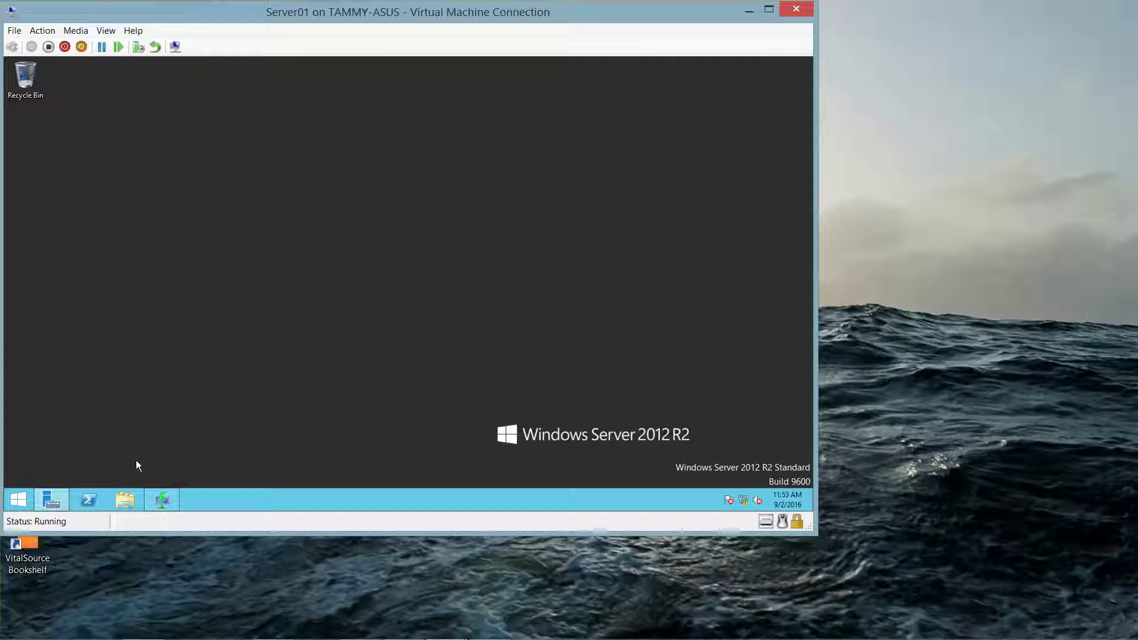
Step: Switch to File Explorer, minimize the Windows Deployment Services window, and open the C:\Software folder
left_click(124, 501)
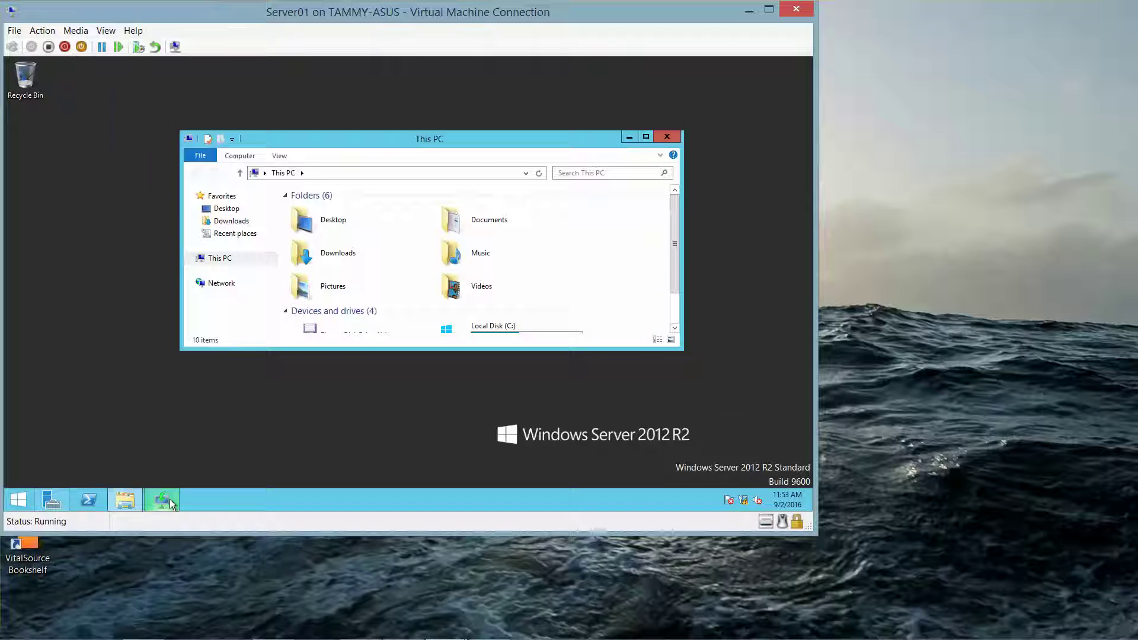
left_click(169, 499)
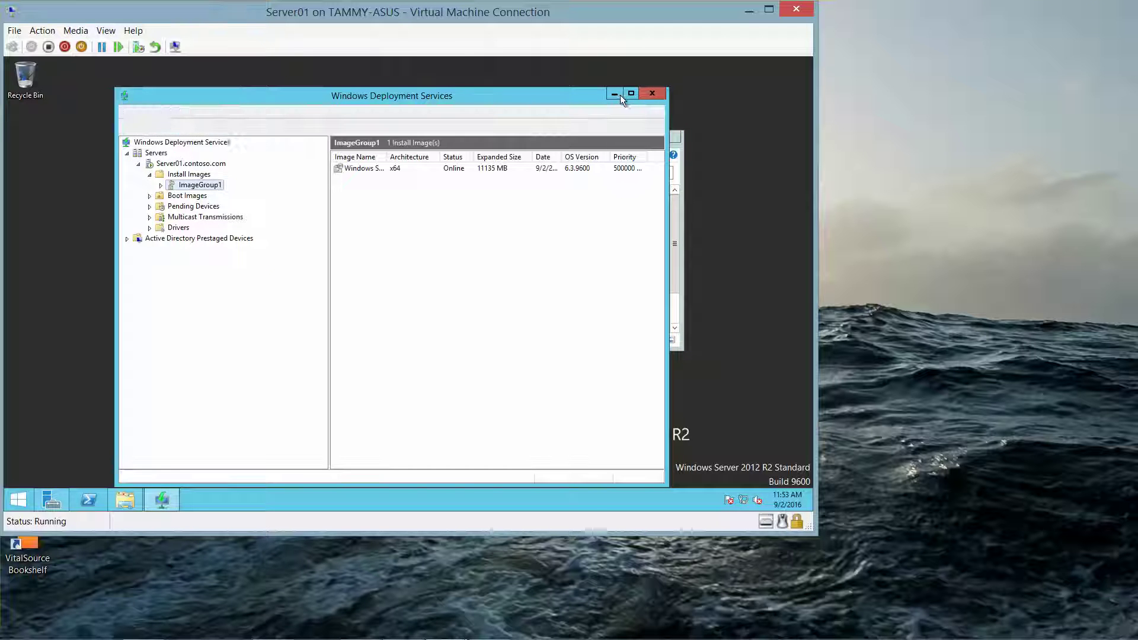
left_click(614, 93)
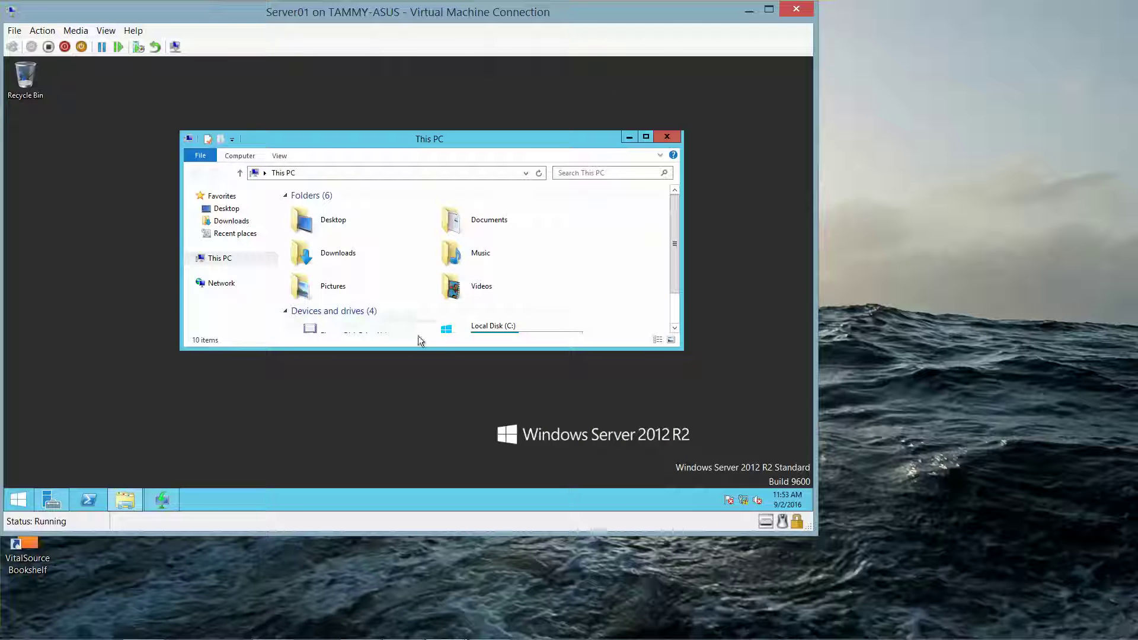
double_click(477, 328)
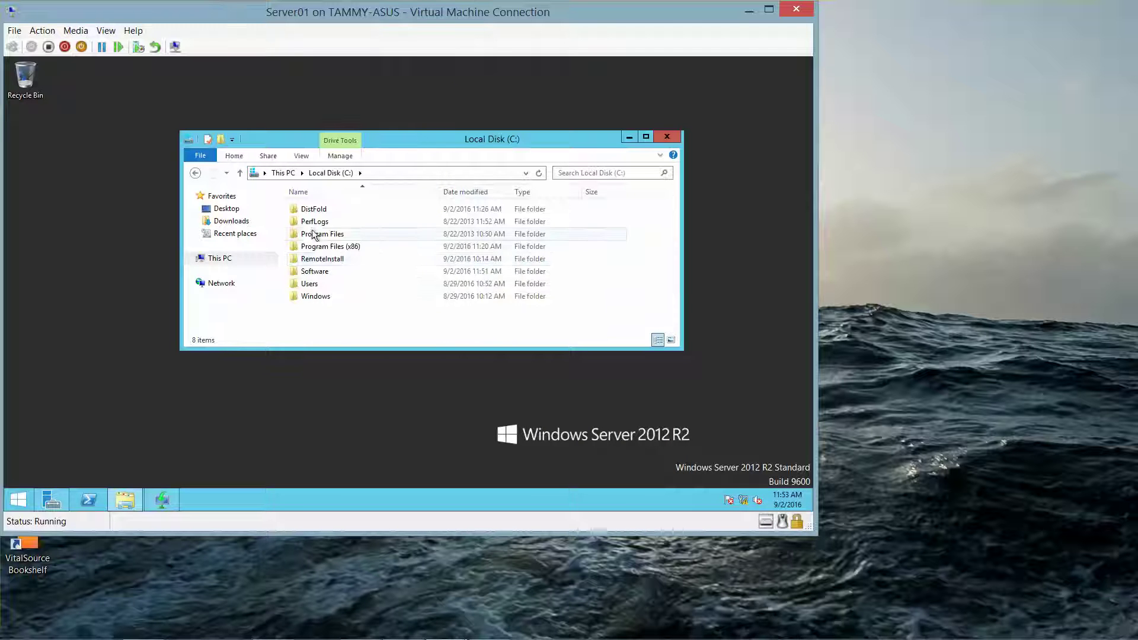
double_click(314, 272)
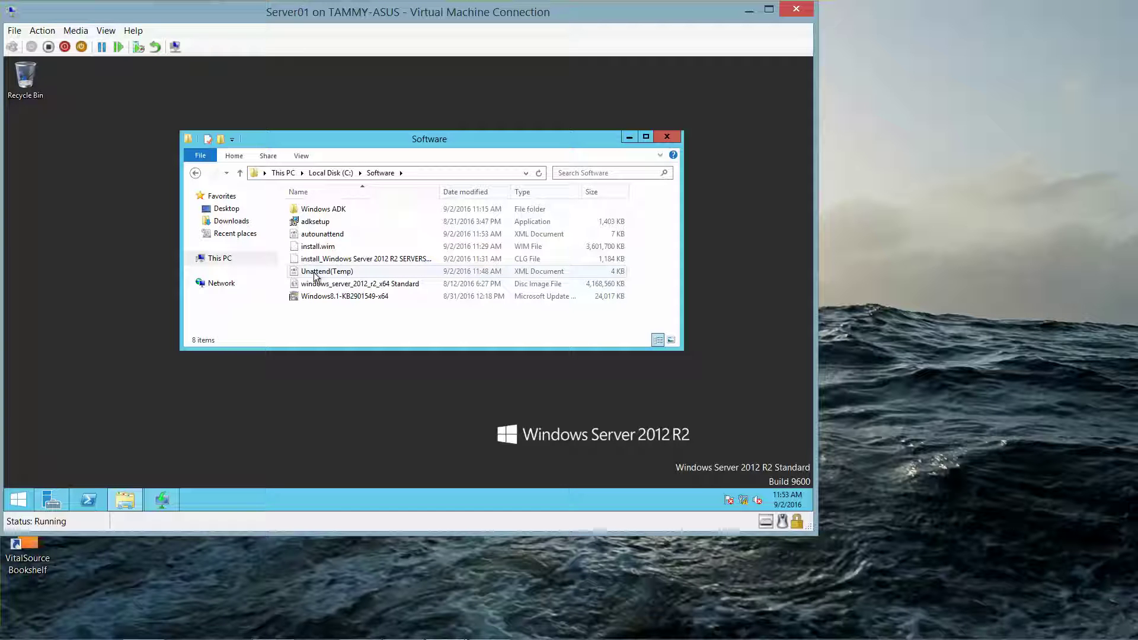
Step: Open the autounattend file from C:\Software in Notepad to examine its XML settings, and close it without editing
right_click(333, 240)
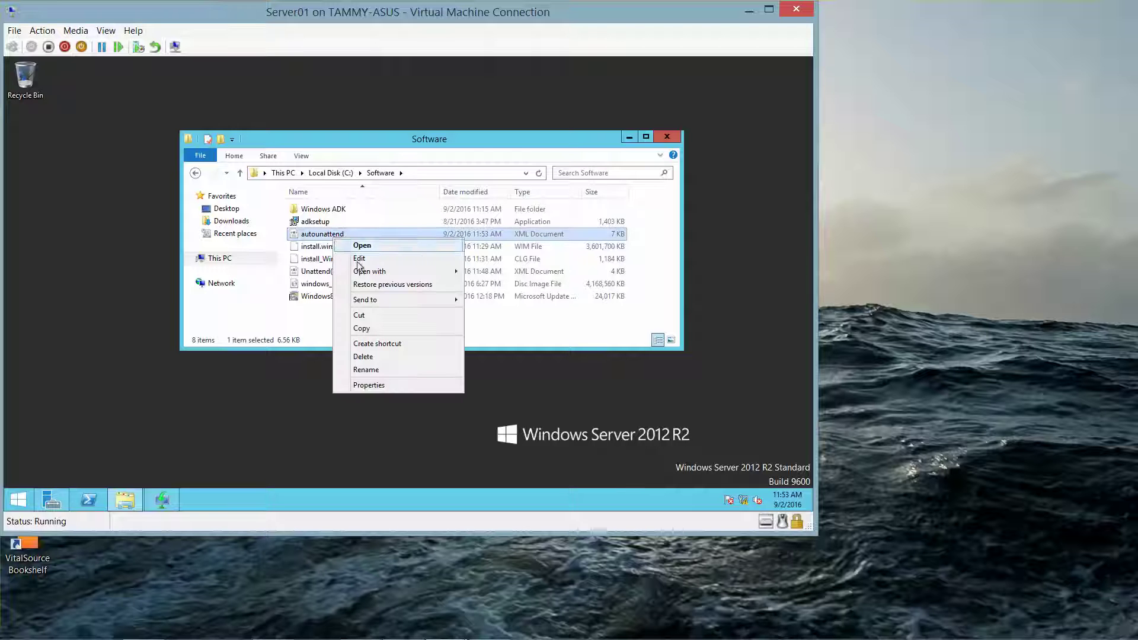
mouse_move(373, 276)
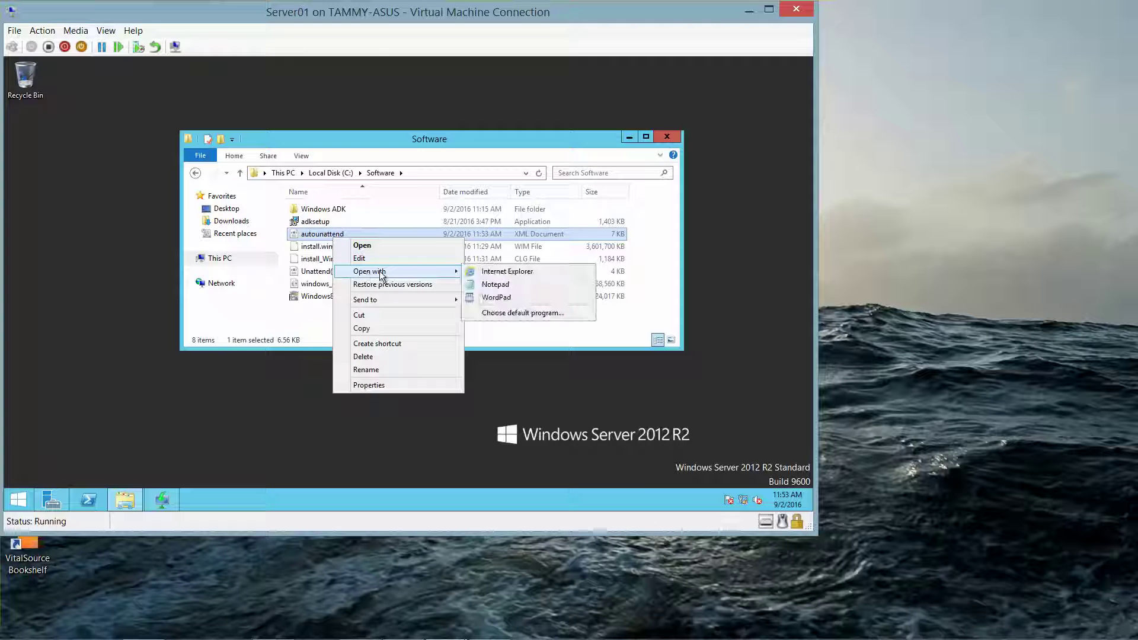
left_click(502, 287)
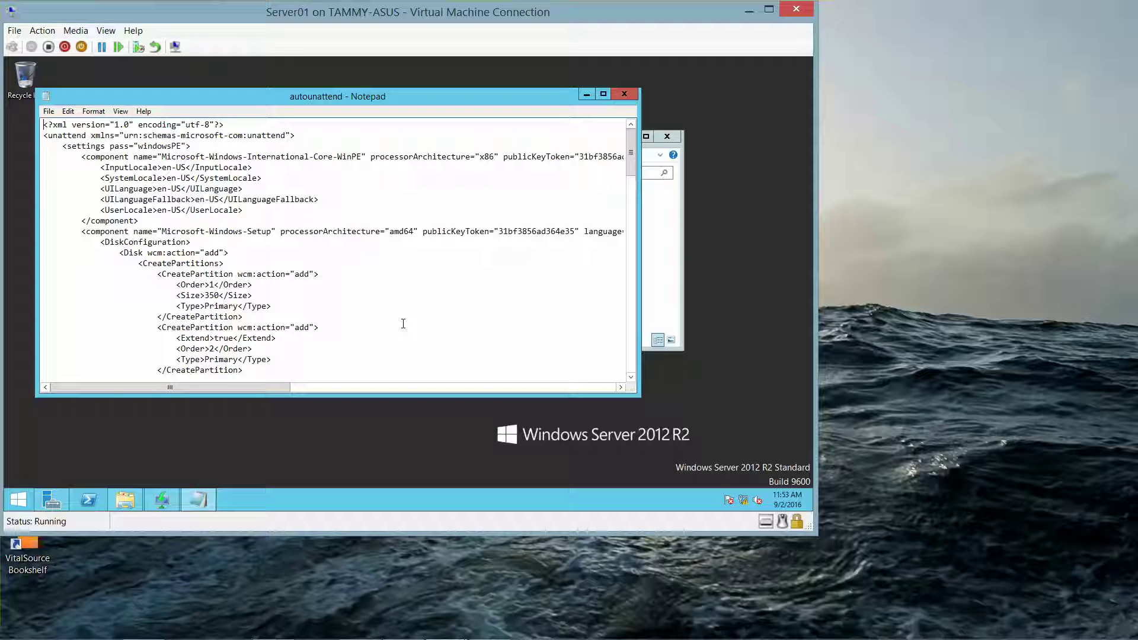
left_click(623, 94)
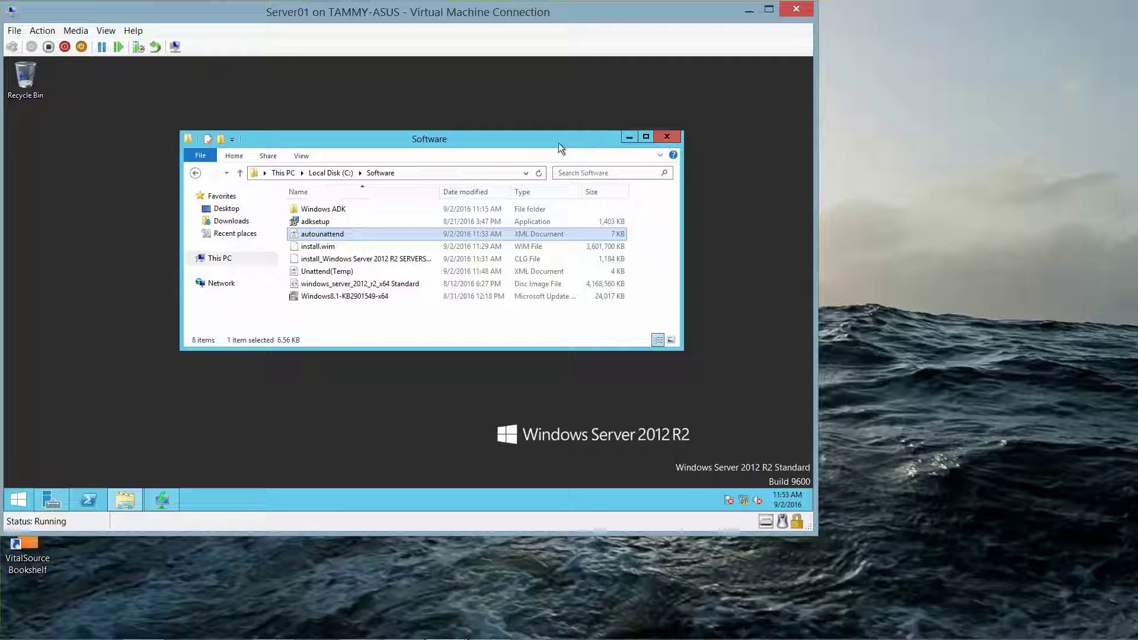
Step: Switch to the Word lab answer key, review Exercise 1.3's questions on creating and validating the Autounattend.xml file, and minimize Word
mouse_move(355, 638)
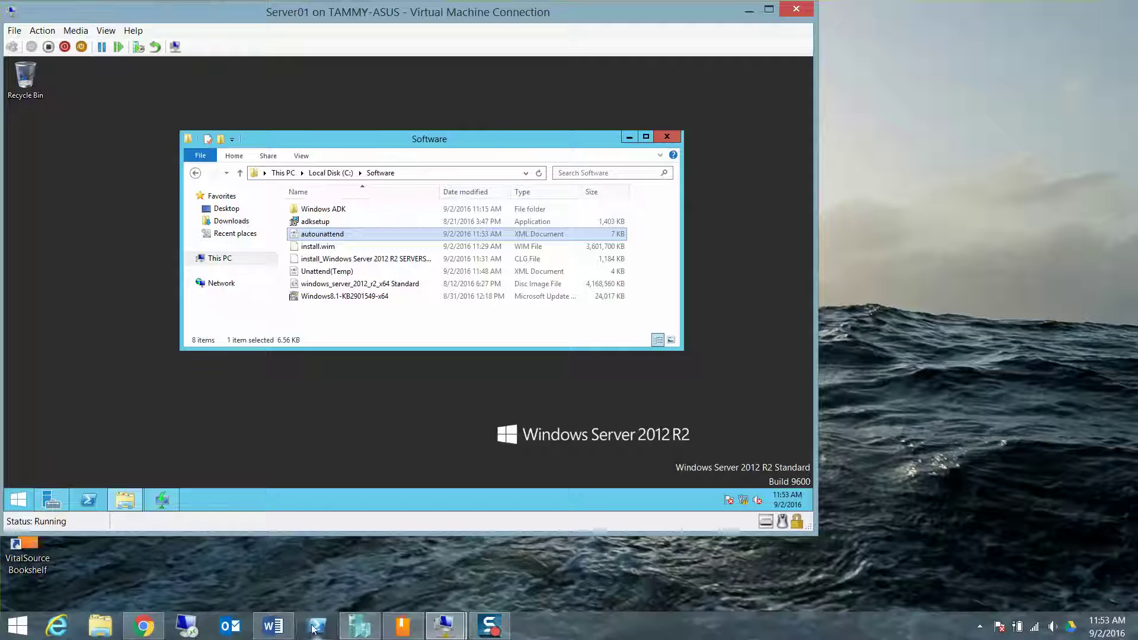
left_click(274, 627)
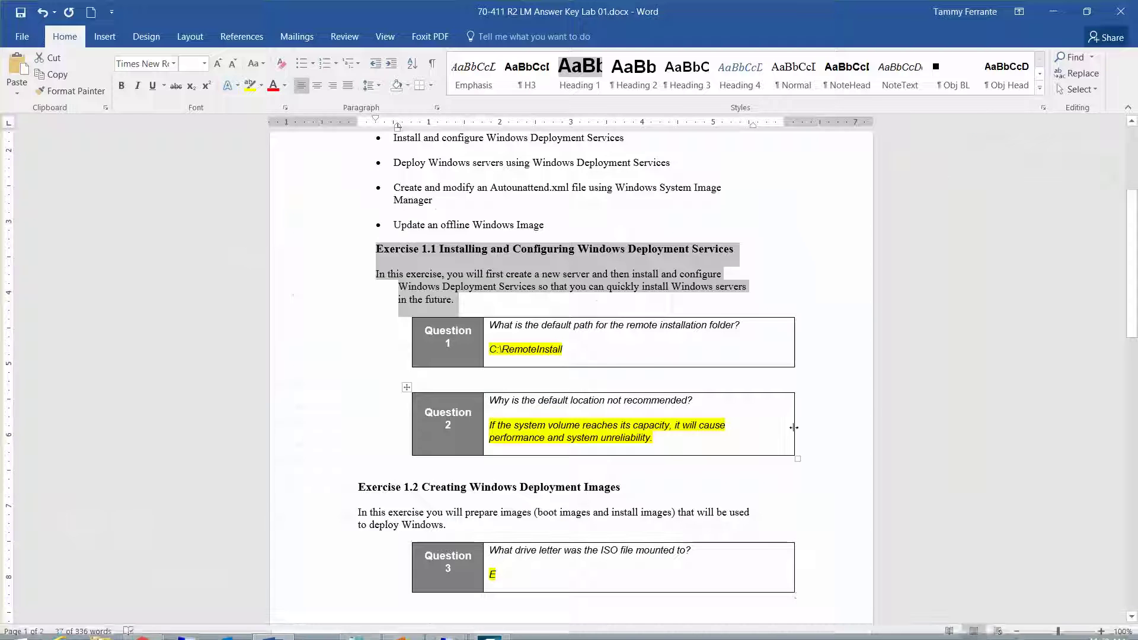
left_click_drag(1133, 346, 1130, 491)
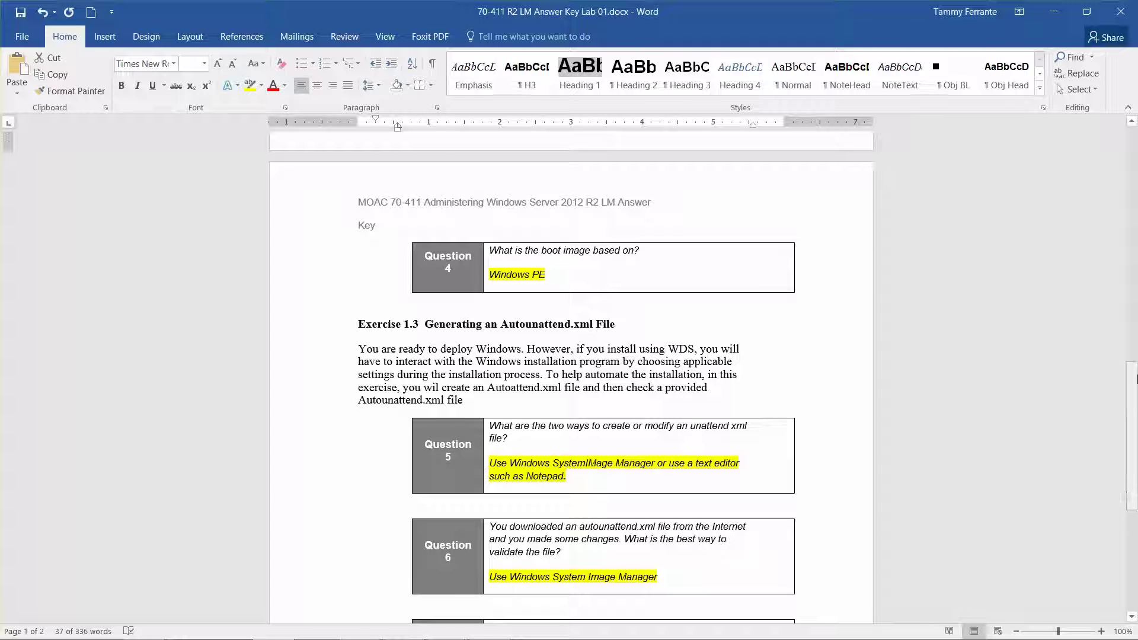
left_click(1050, 12)
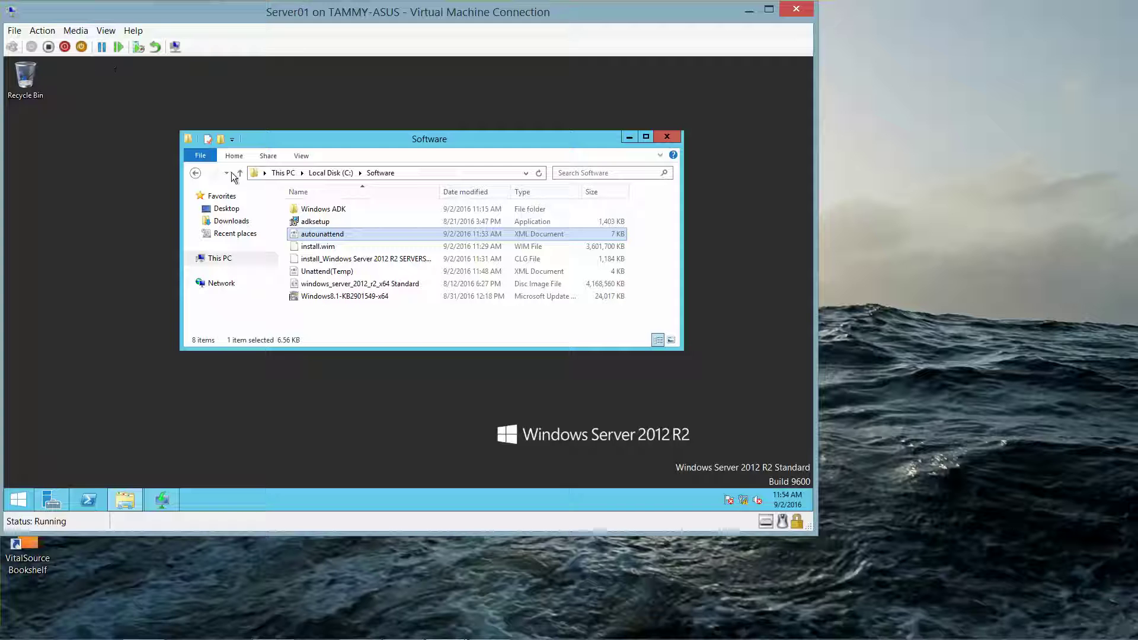
mouse_move(474, 638)
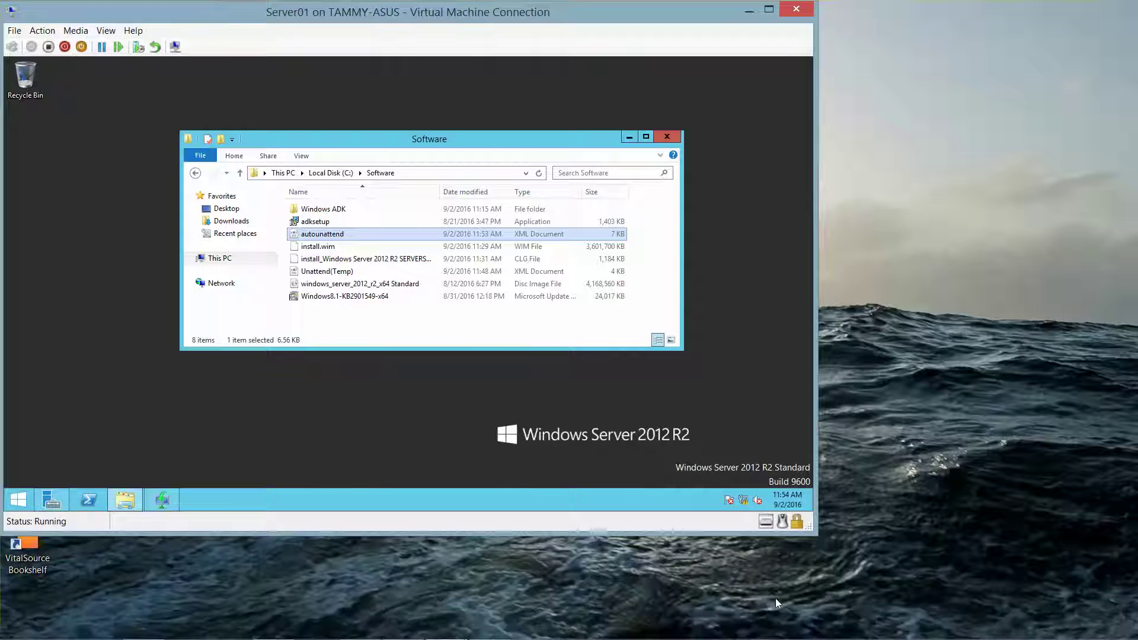